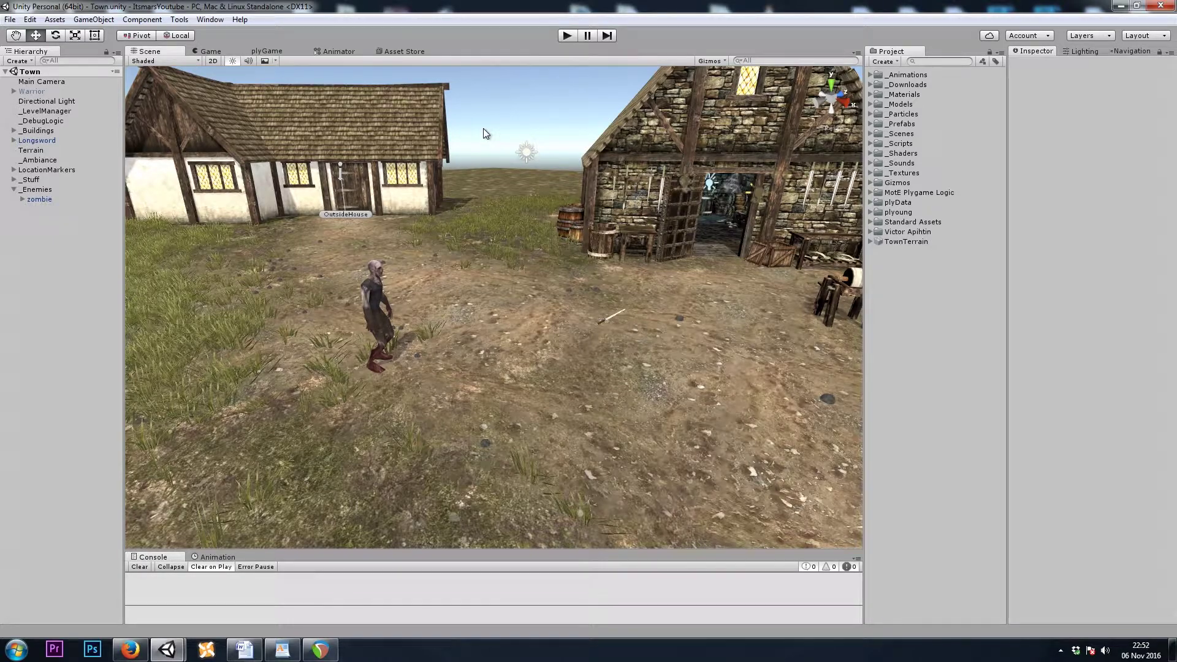
Add four new attribute definitions in plyGame's Attributes list, naming the first Armor.
left_click(266, 51)
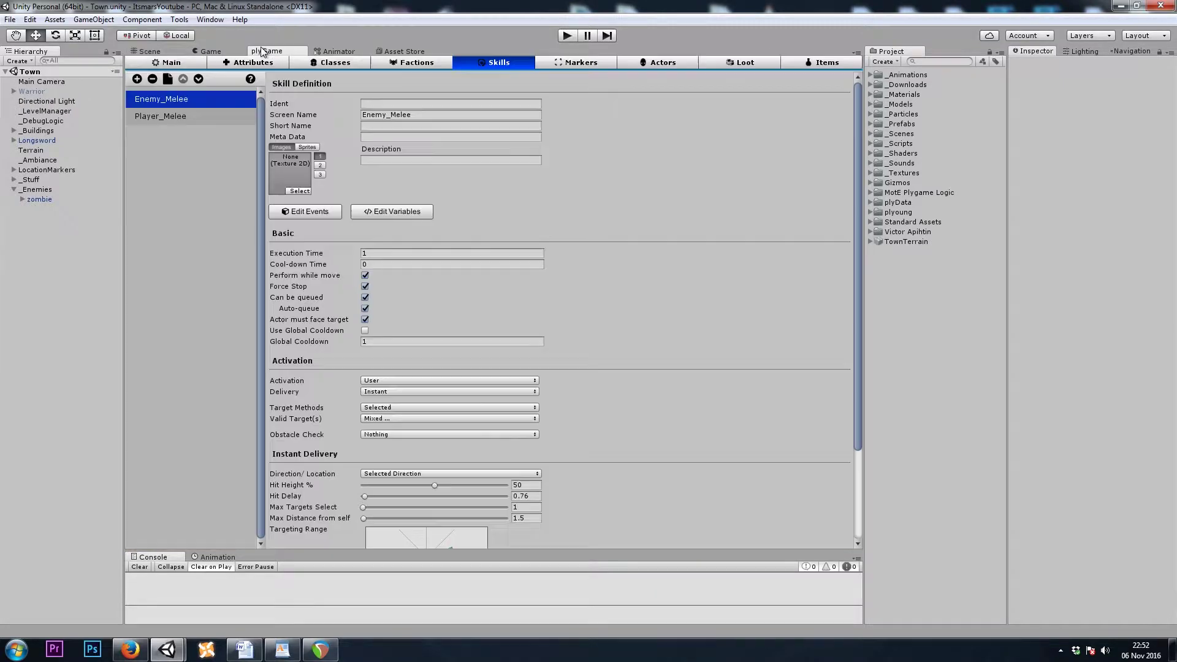
left_click(239, 62)
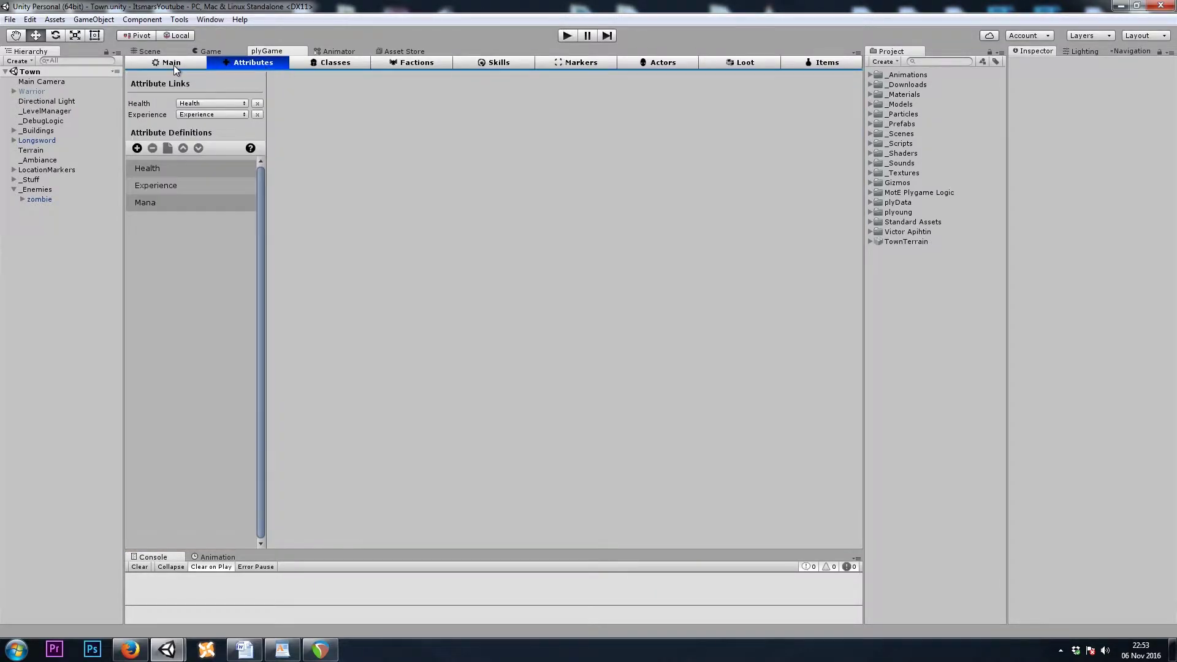
left_click(137, 147)
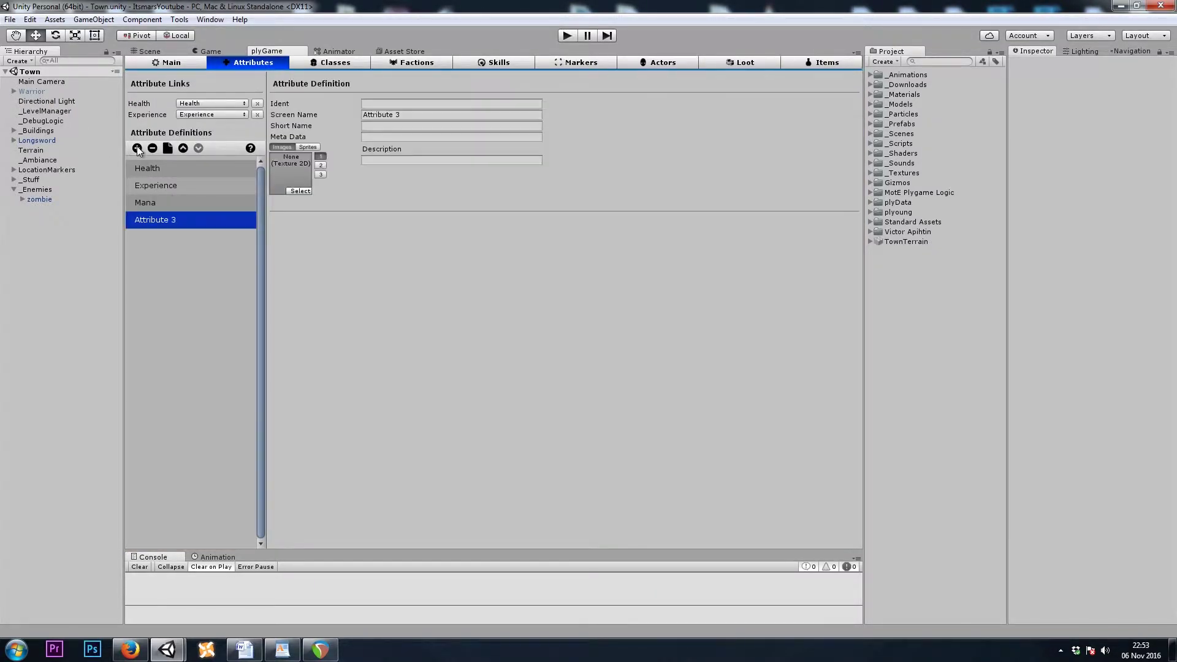
left_click(408, 116)
type("Armor")
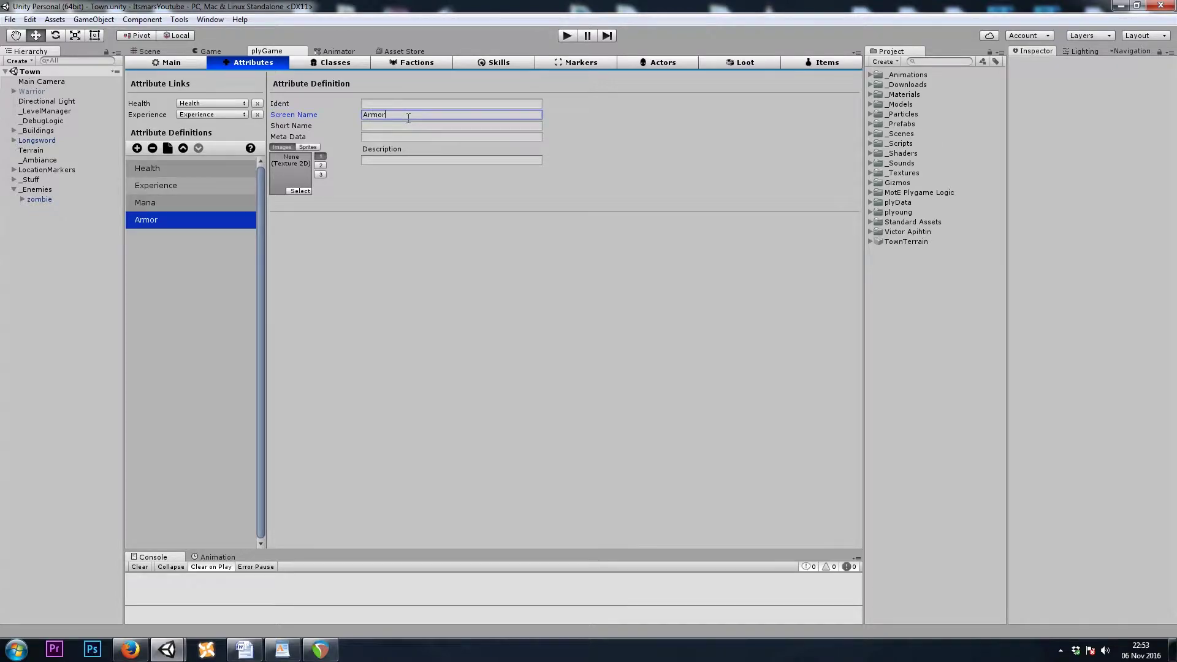
left_click(137, 147)
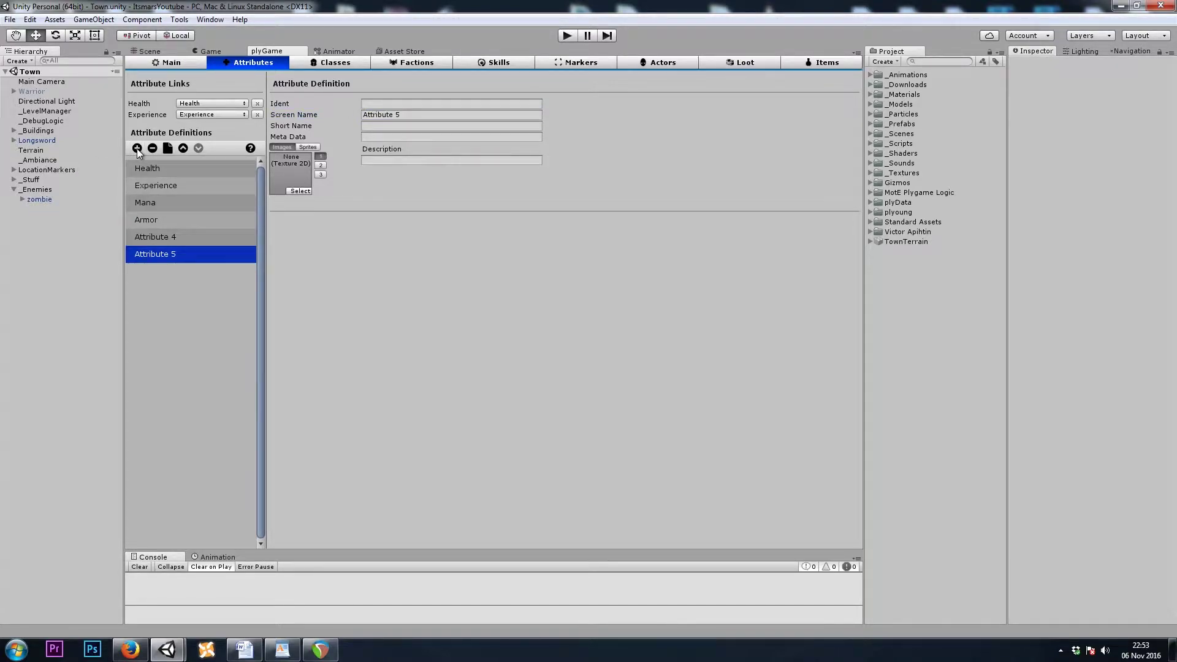
left_click(138, 148)
left_click(171, 236)
Rename the other new attributes FireResist, ColdResist and LightningResist, then review ColdResist and Armor.
left_click(425, 115)
type("Fi")
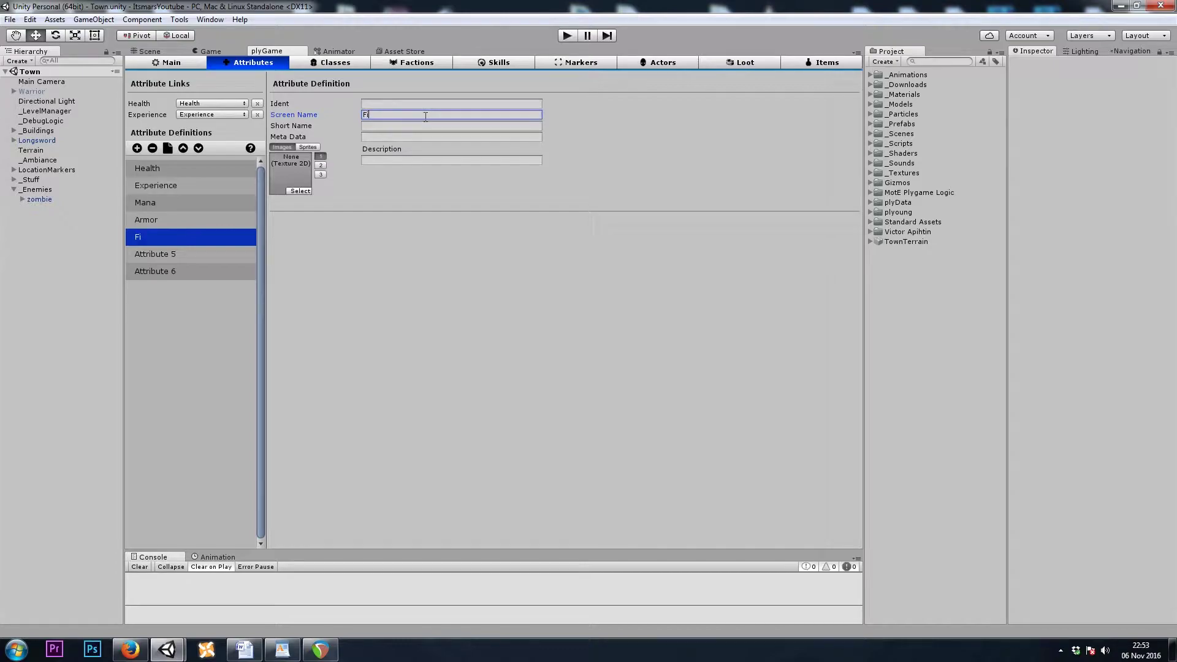
type("reResist")
left_click(201, 258)
left_click(404, 114)
type("ColdResist")
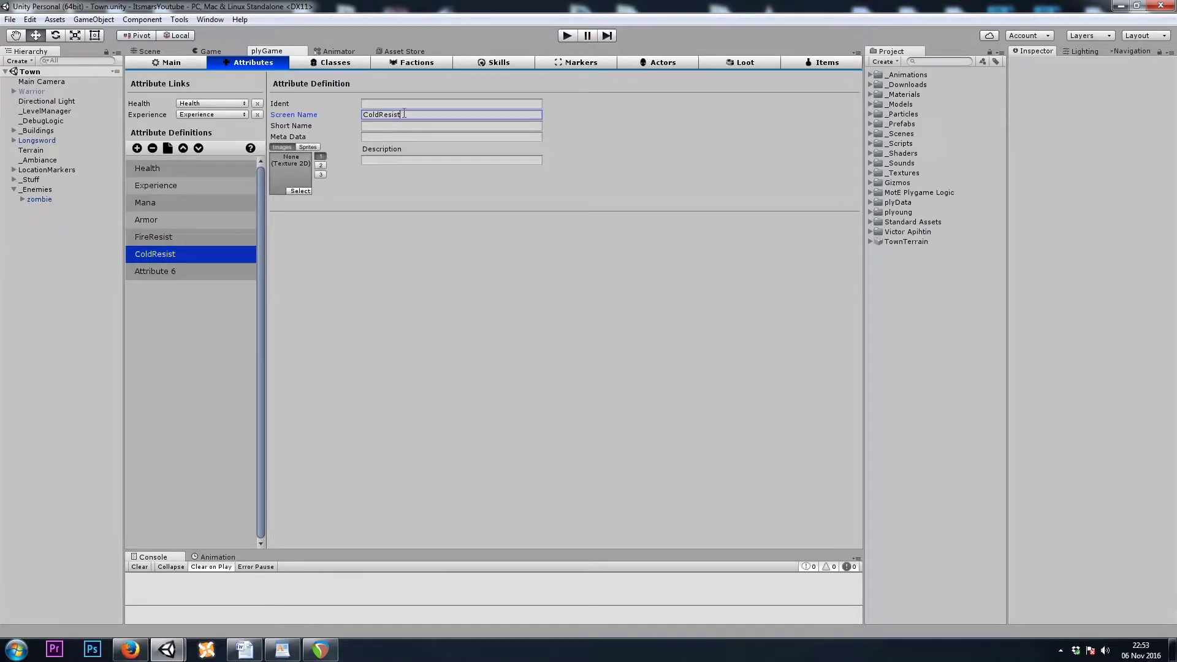
left_click(248, 267)
left_click(419, 115)
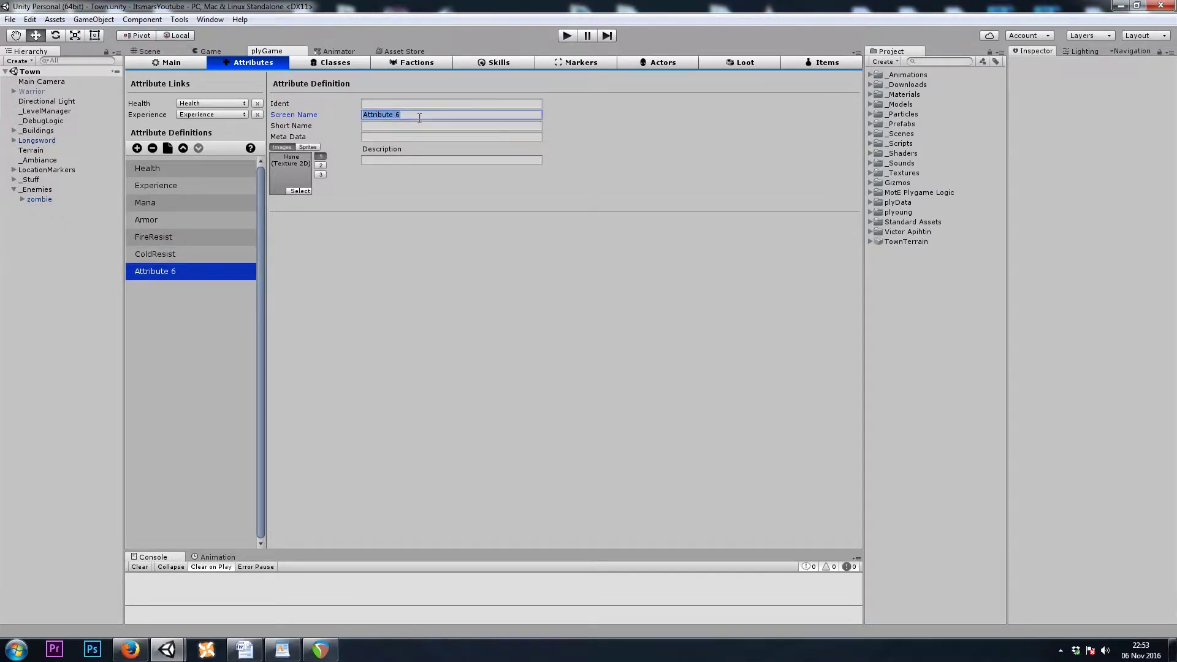
type("Lightni")
type("ngResist")
left_click(187, 251)
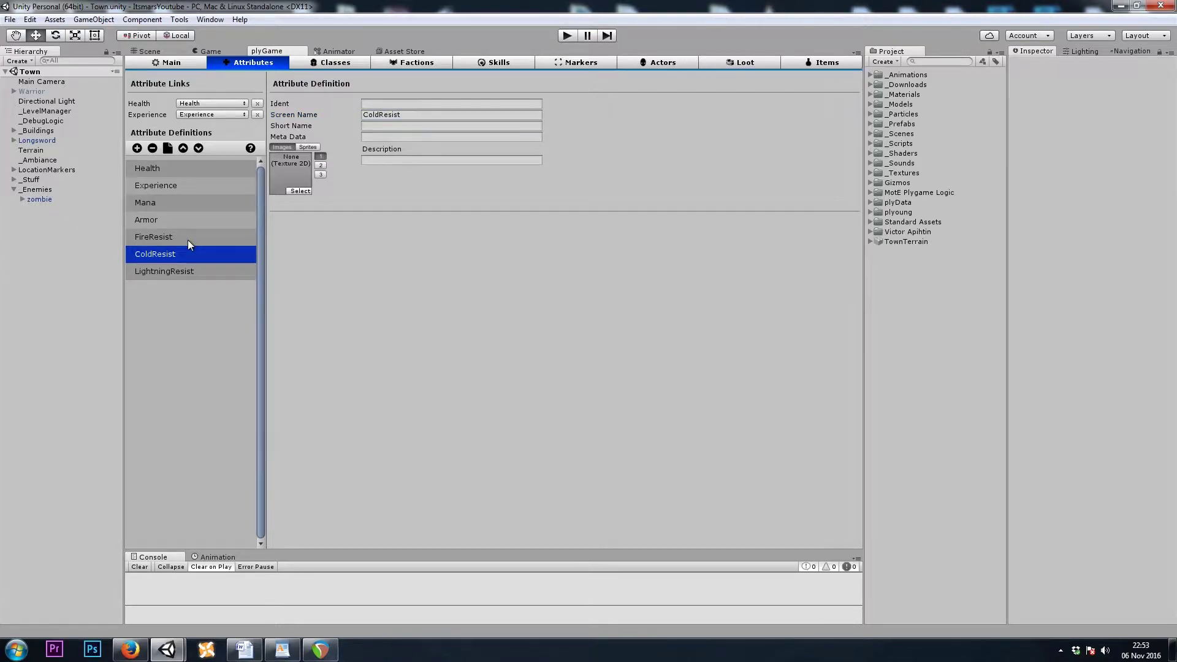
left_click(178, 221)
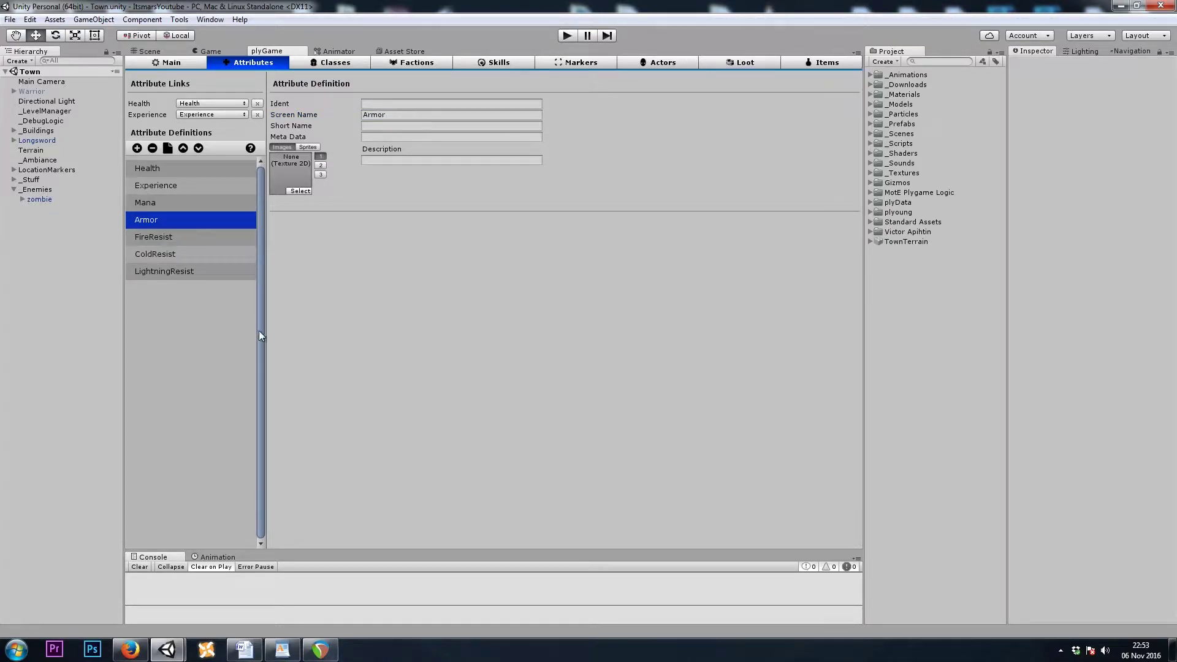
Give the Warrior class all defined attributes and set Armor's base value to 5.
left_click(330, 62)
left_click(178, 103)
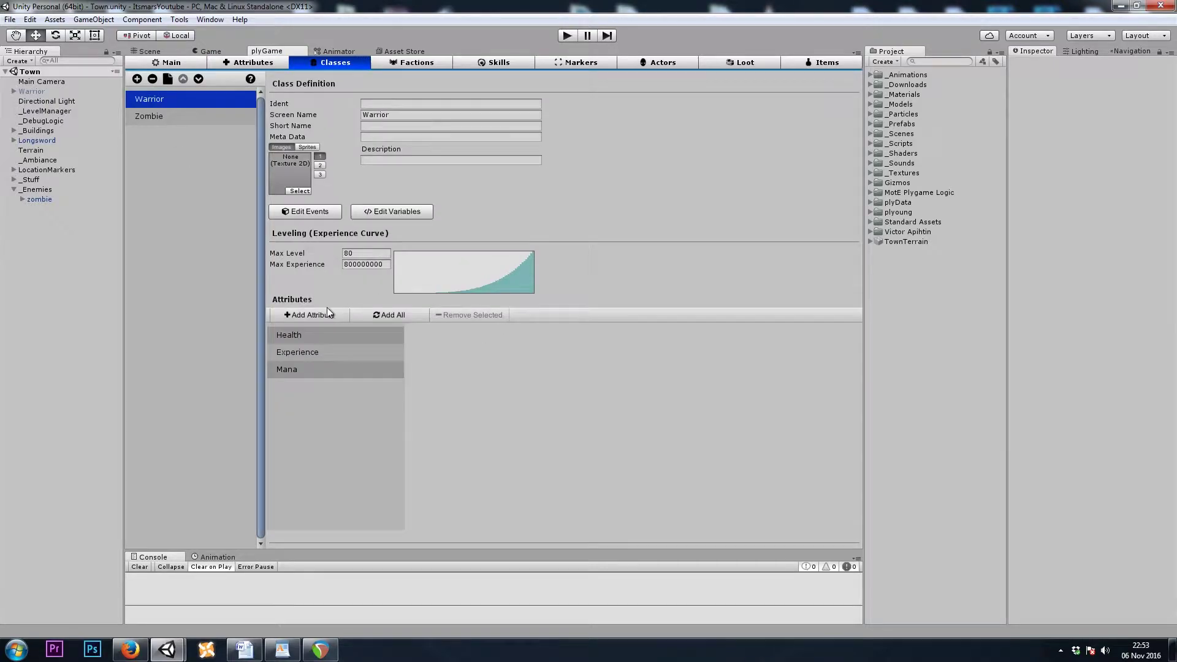
left_click(390, 314)
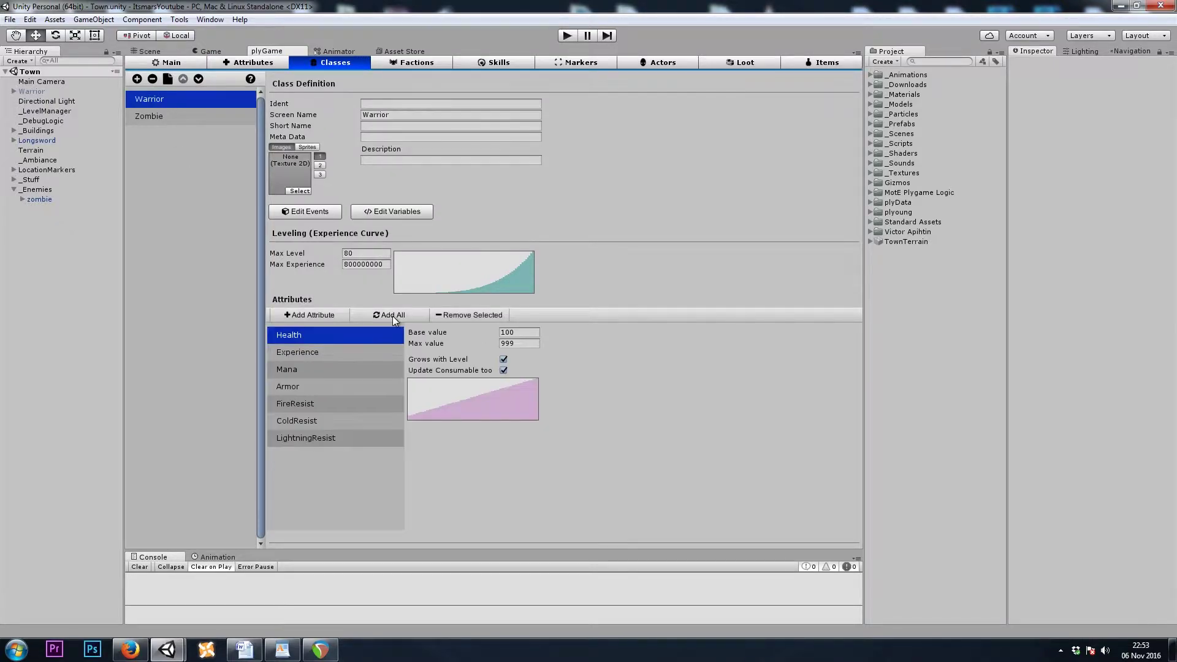
left_click(323, 352)
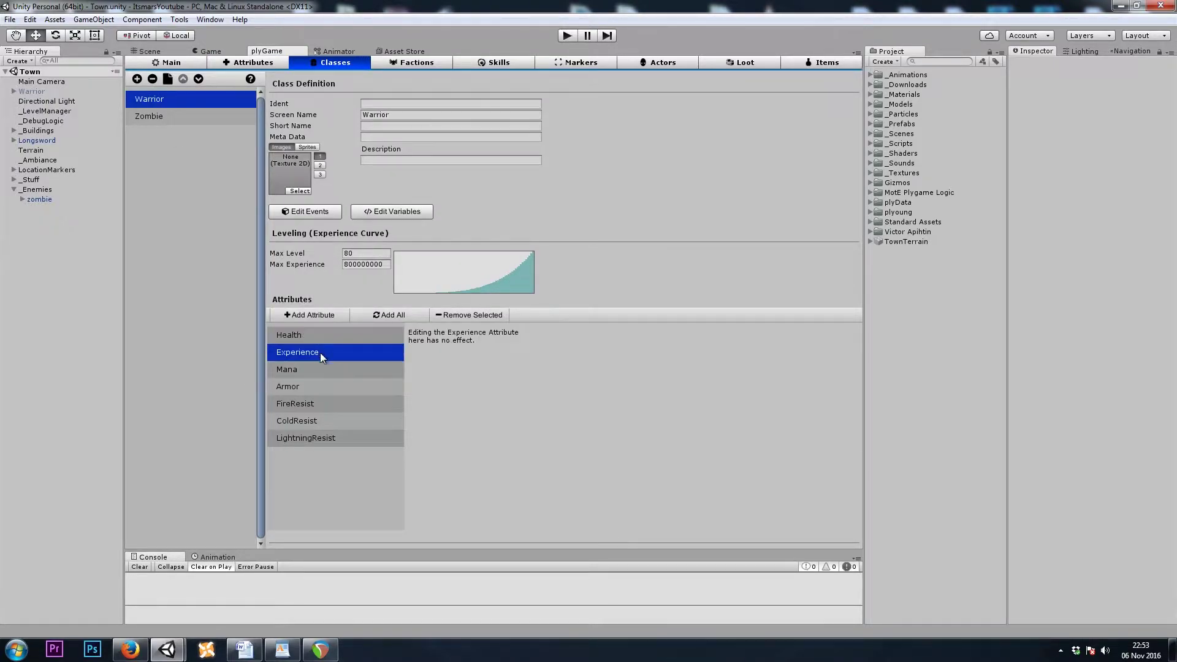
left_click(318, 387)
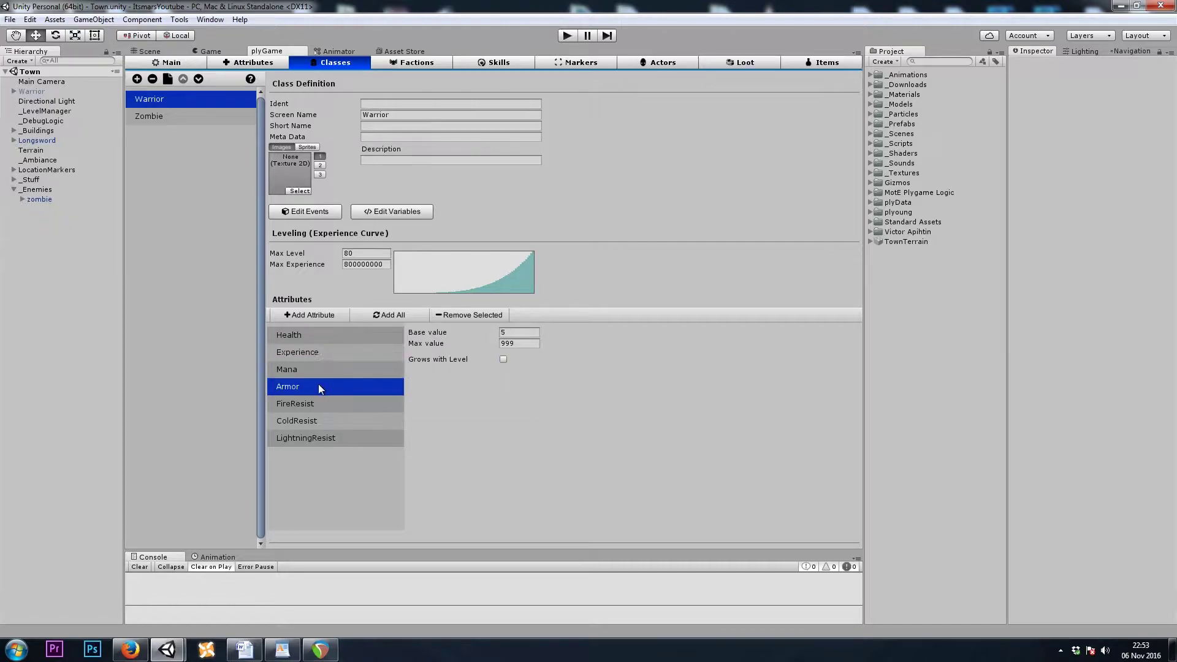
left_click(520, 332)
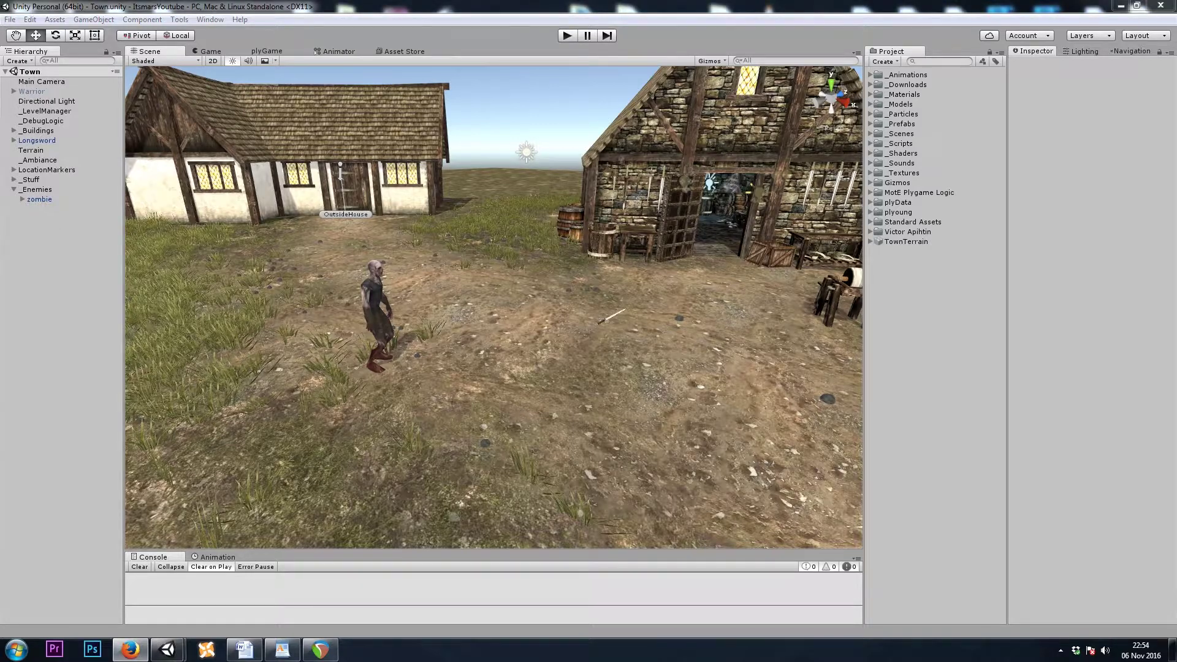
Review the Armour/math wiki page, the PoE Math - Armor video and the FORMULAS spreadsheet.
left_click(129, 649)
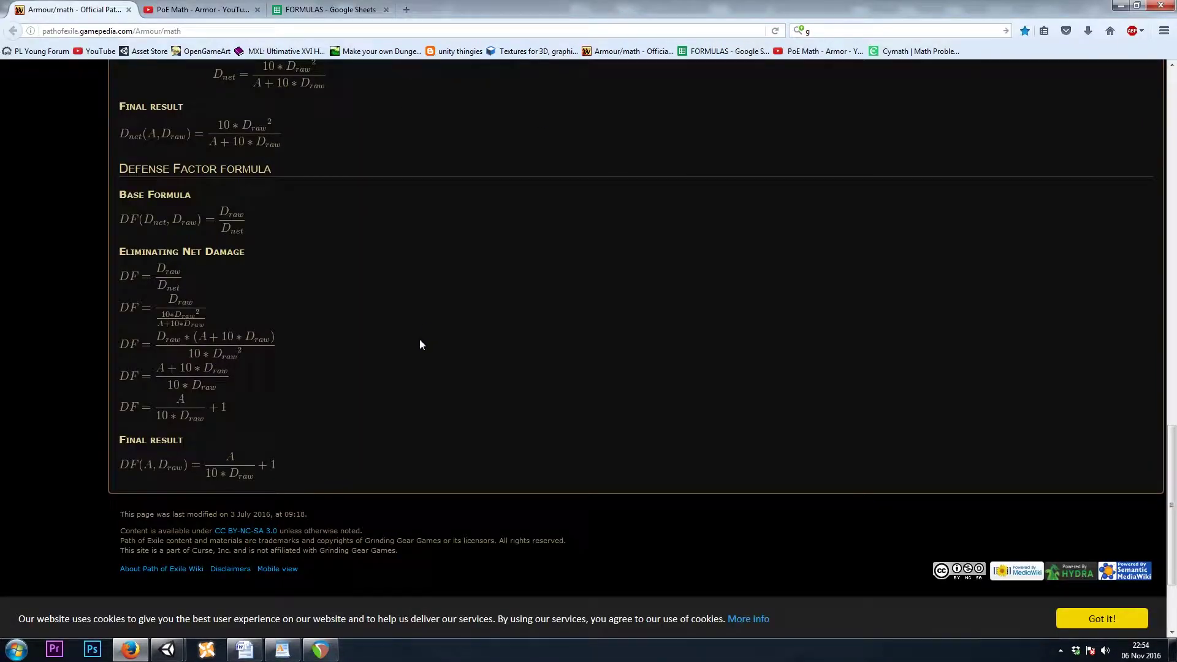
scroll(423, 331, "up", 5)
scroll(518, 350, "up", 1)
scroll(519, 352, "up", 4)
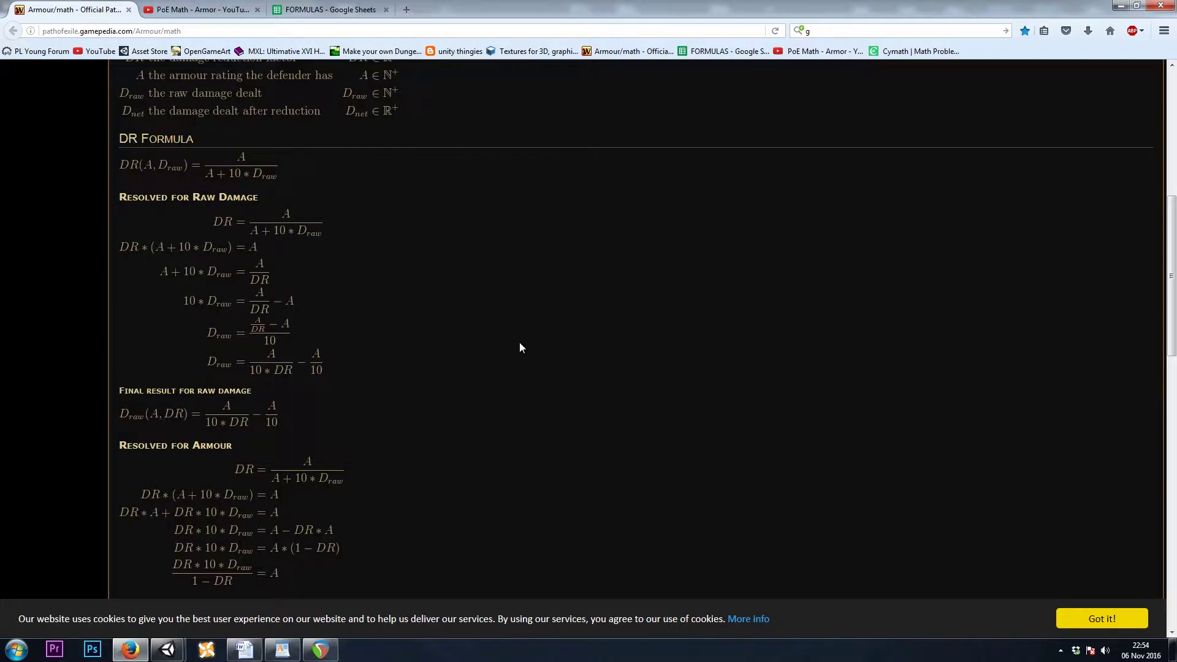
scroll(469, 368, "up", 2)
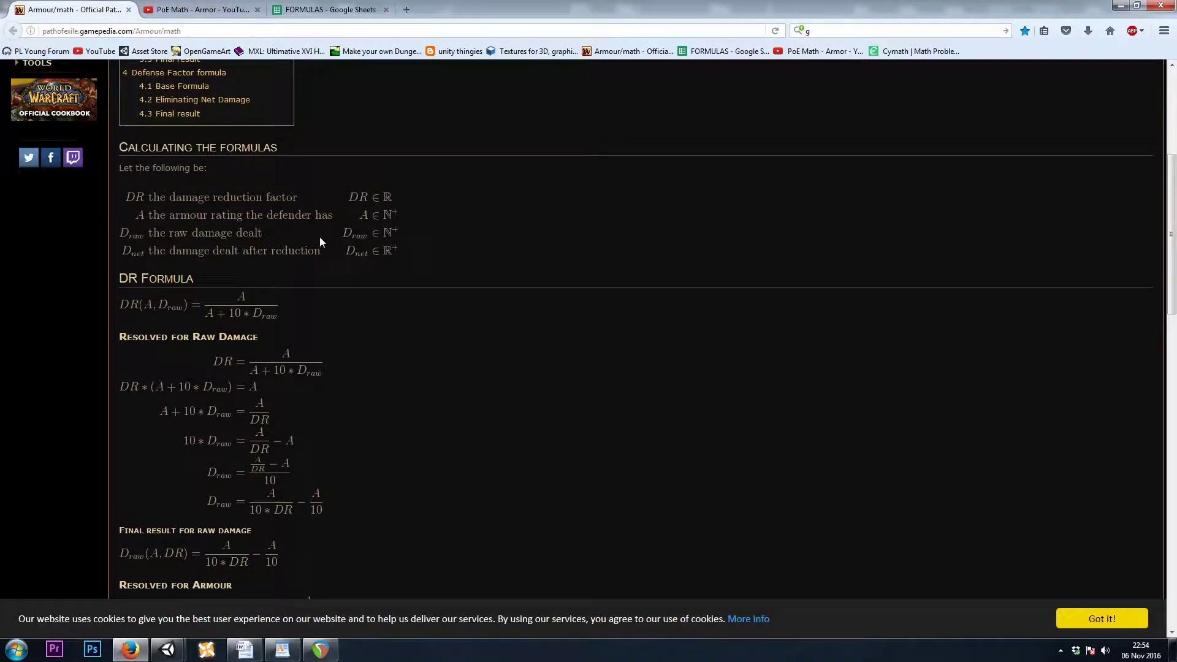
scroll(304, 257, "down", 4)
scroll(280, 281, "down", 2)
scroll(276, 293, "down", 3)
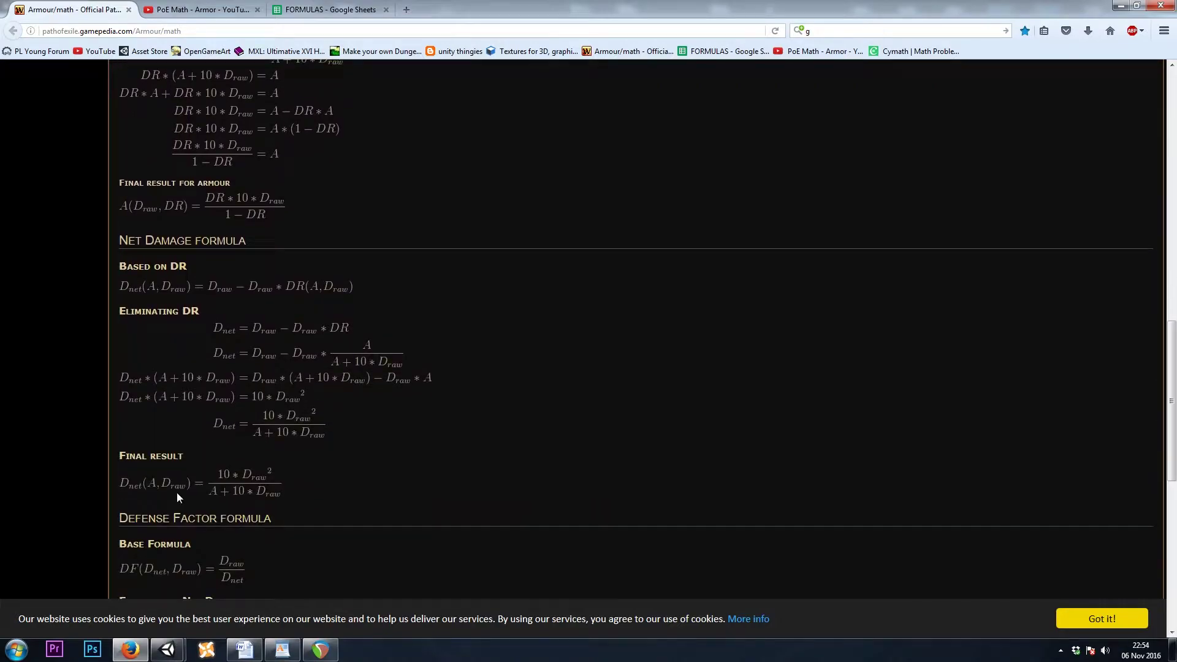
scroll(460, 441, "down", 2)
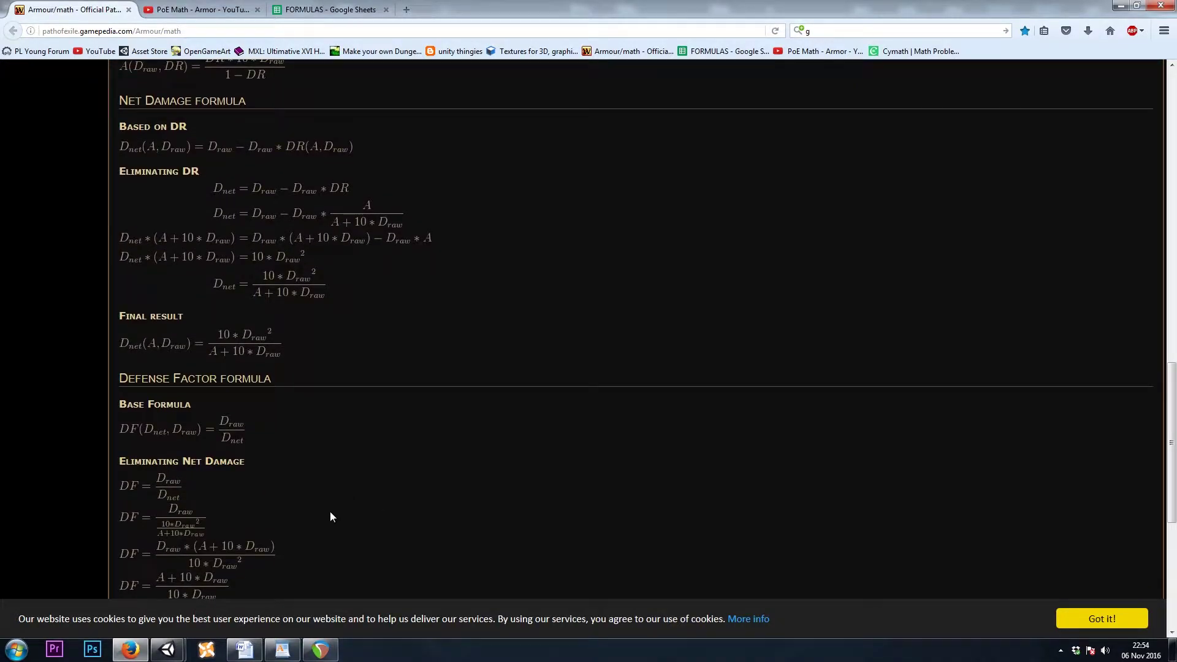
left_click(203, 10)
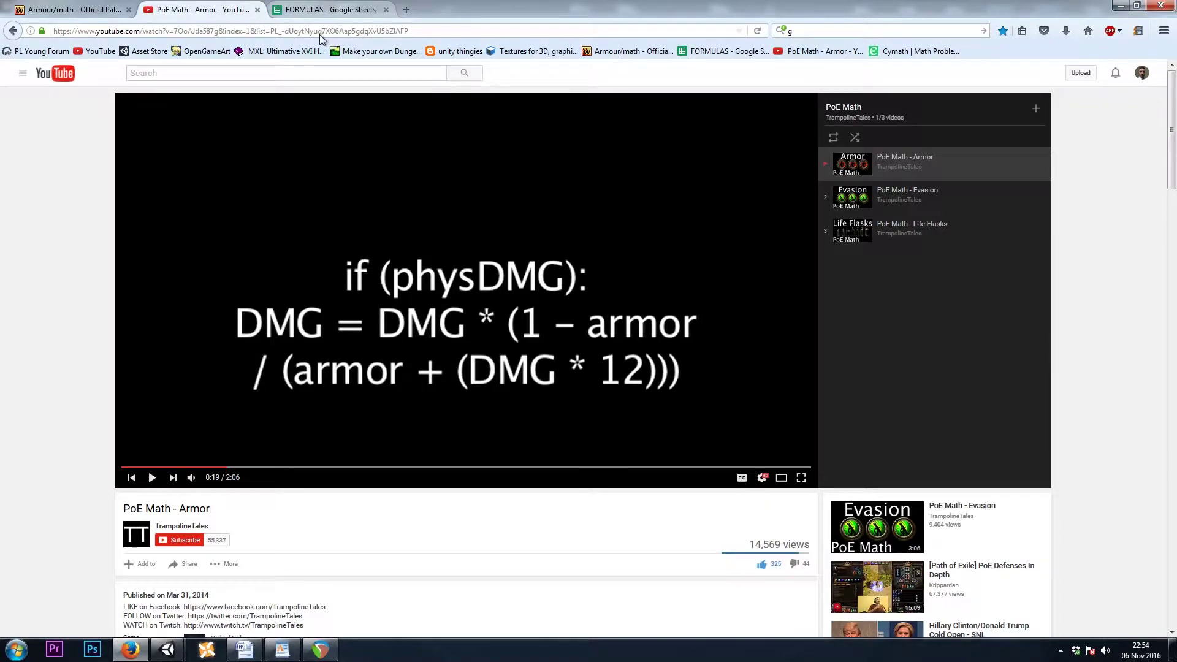
left_click(341, 7)
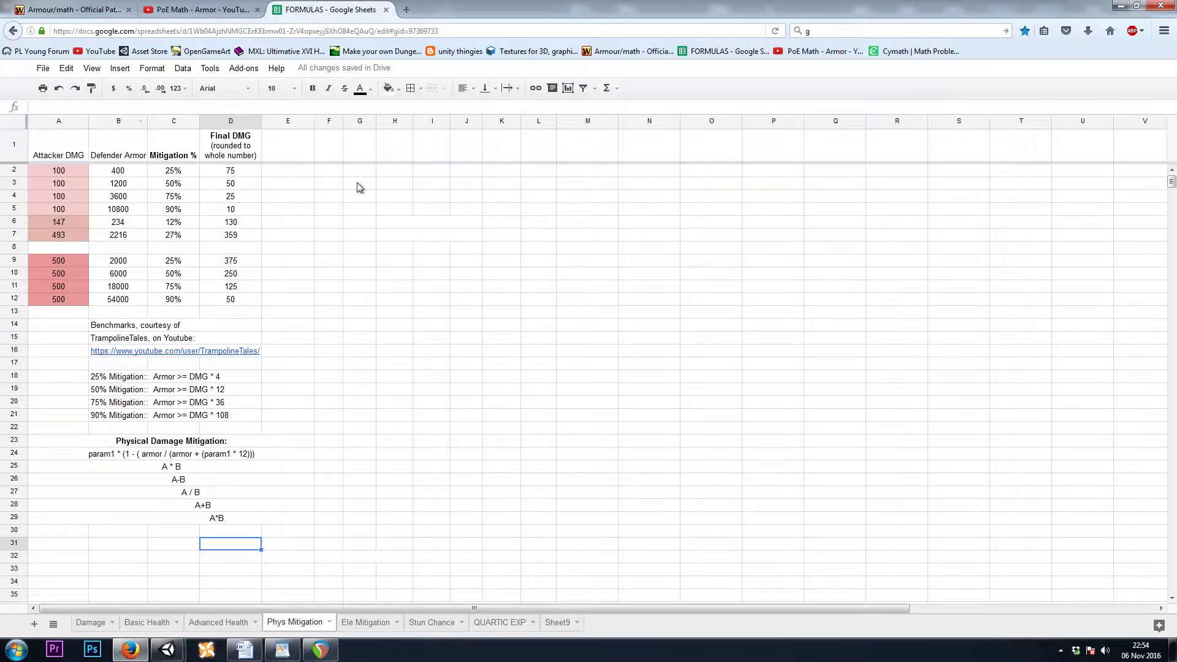
left_click(131, 457)
left_click(193, 466)
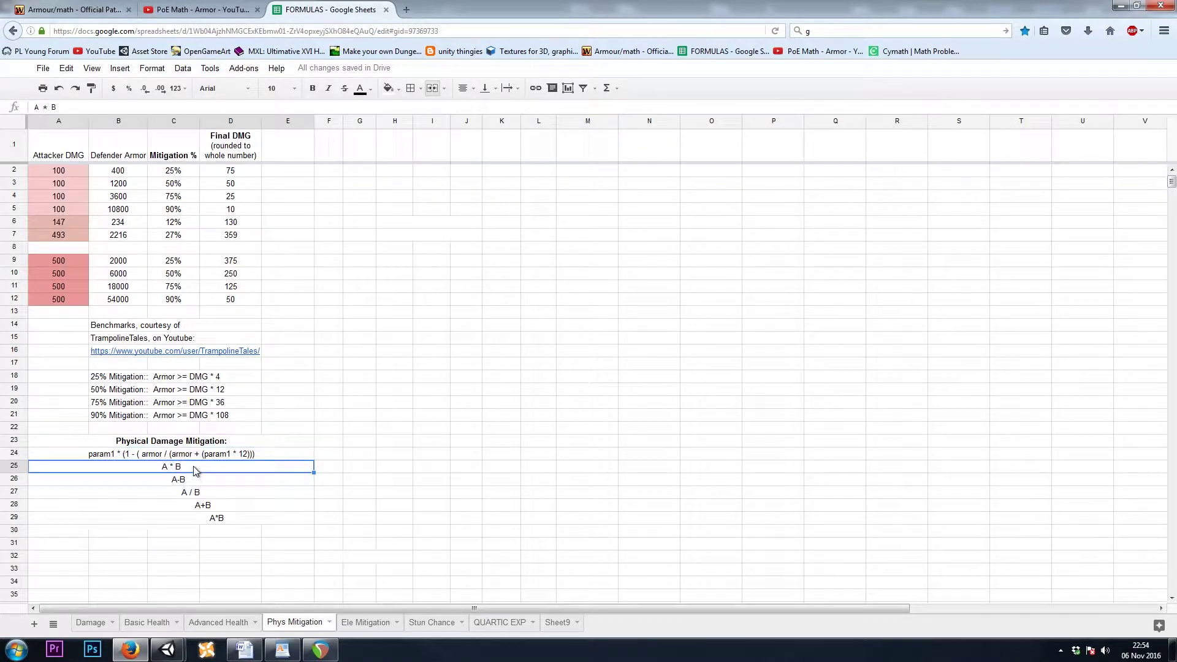
key("Down")
key("Down")
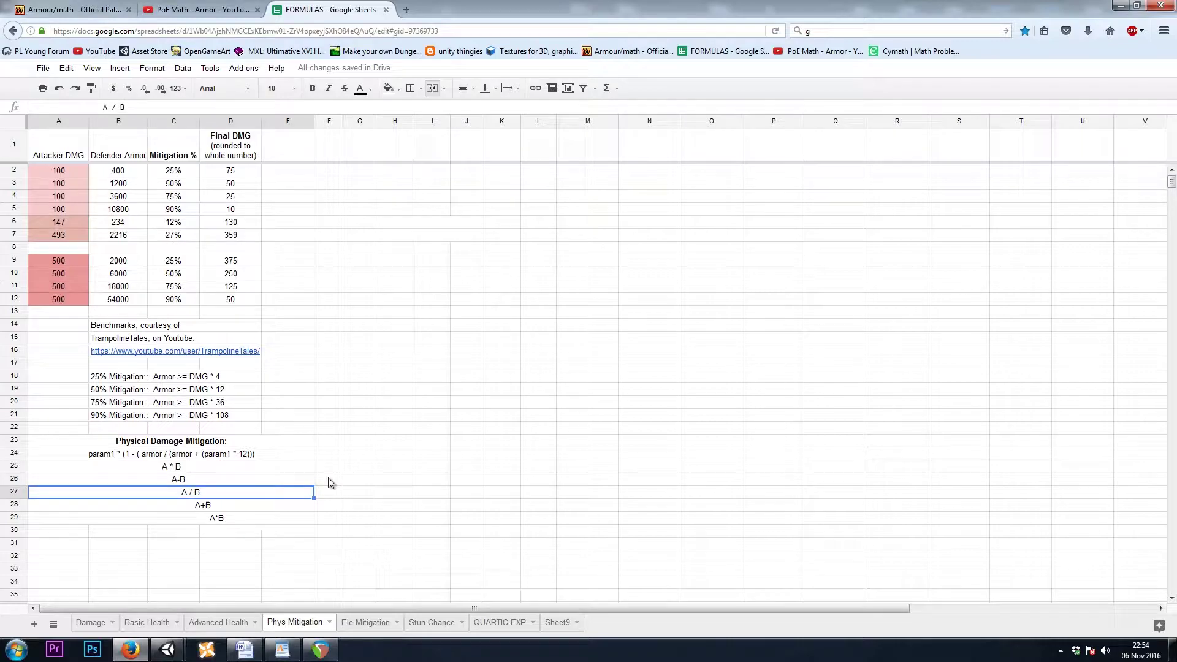
key("Down")
key("Down")
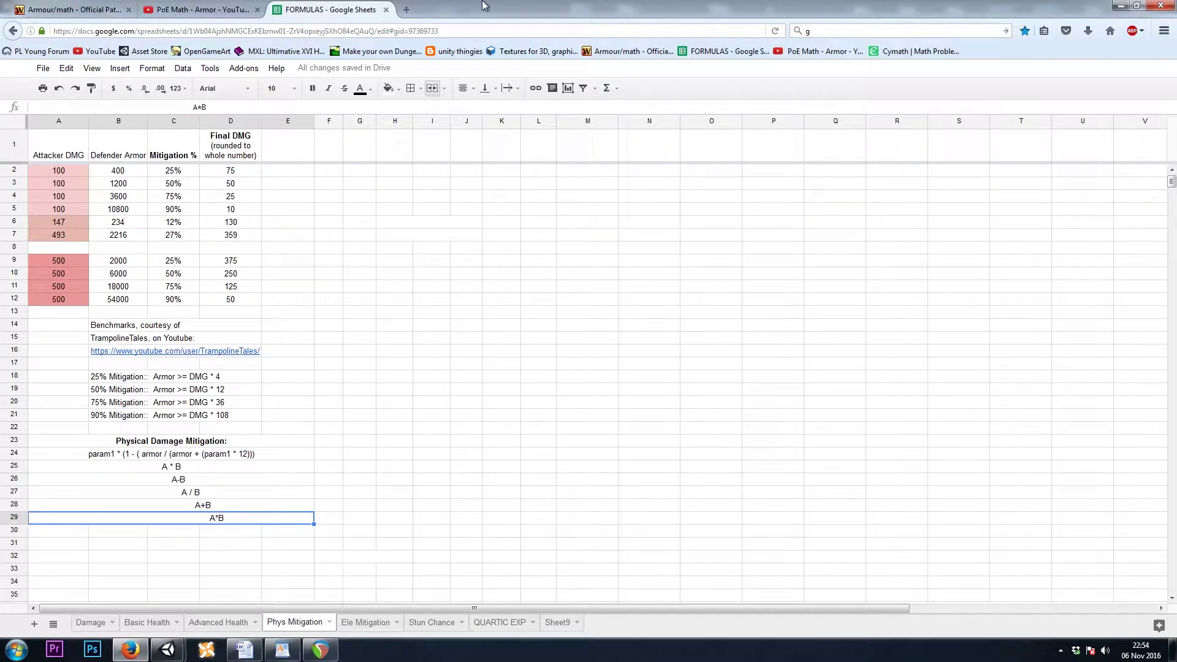
Back in Unity, open the Enemy_Melee skill's event blocks in BloxEd from plyGame Skills.
left_click(168, 650)
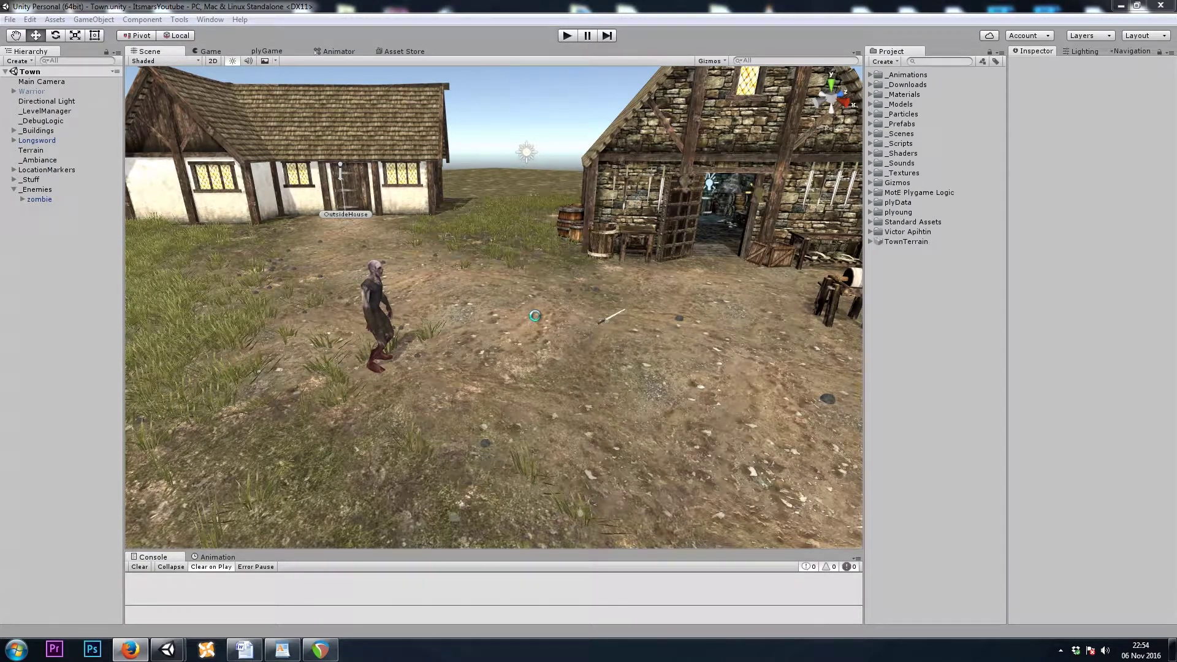
right_click_drag(535, 317, 543, 319)
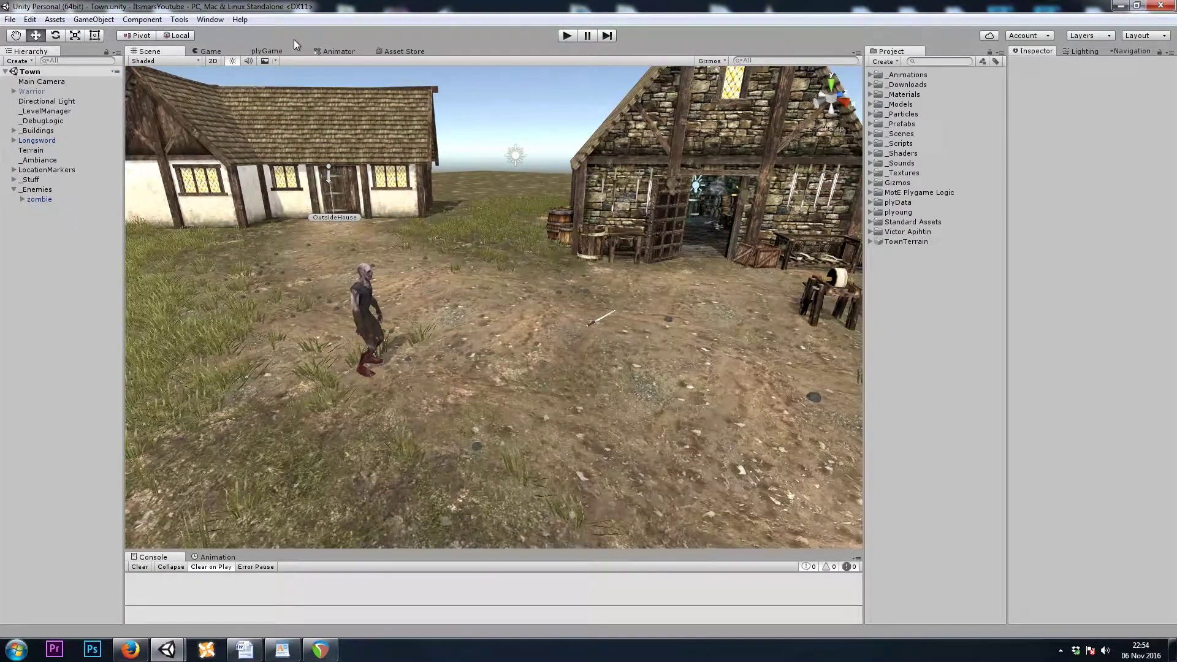
left_click(278, 51)
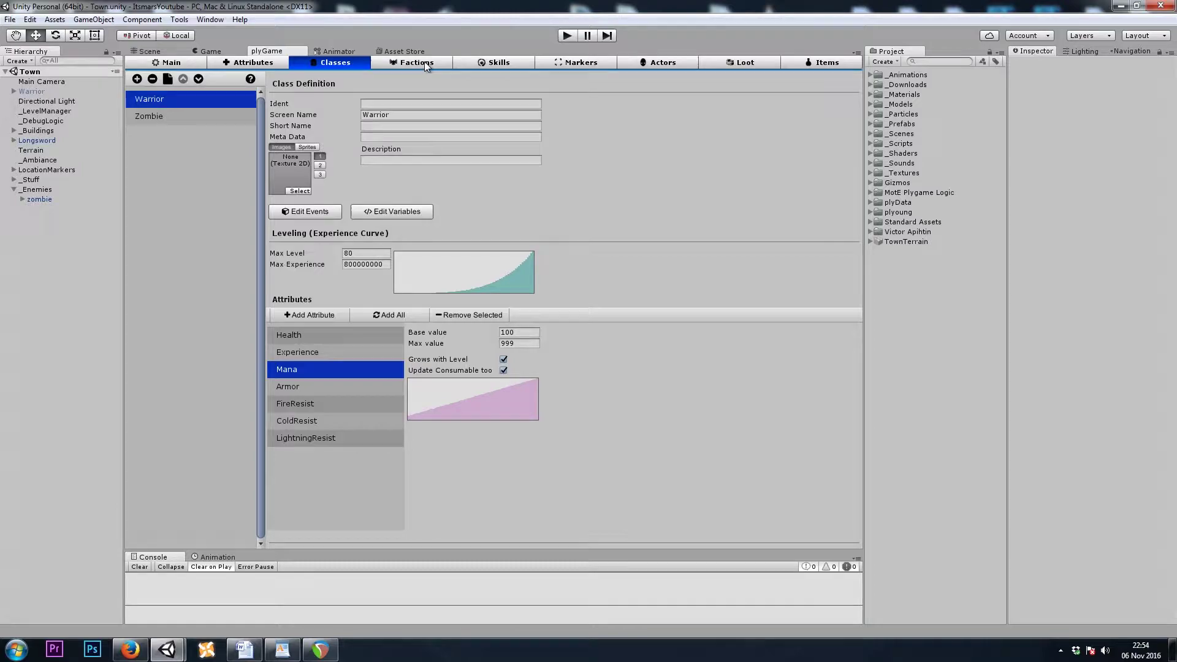
left_click(511, 63)
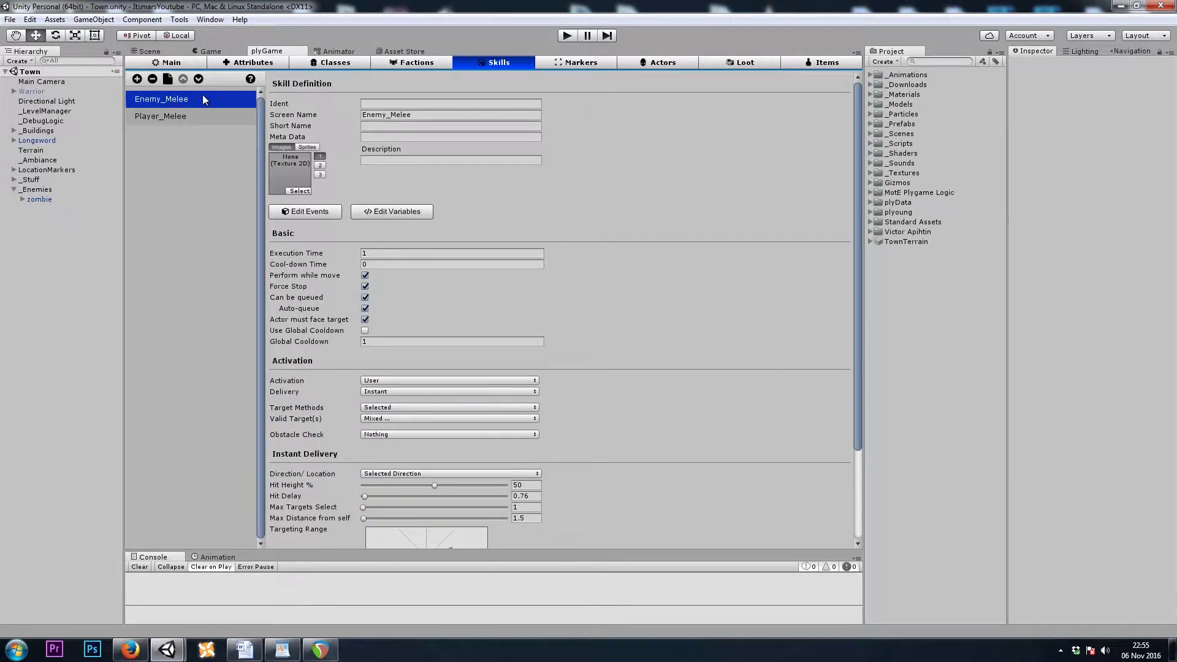
left_click(298, 209)
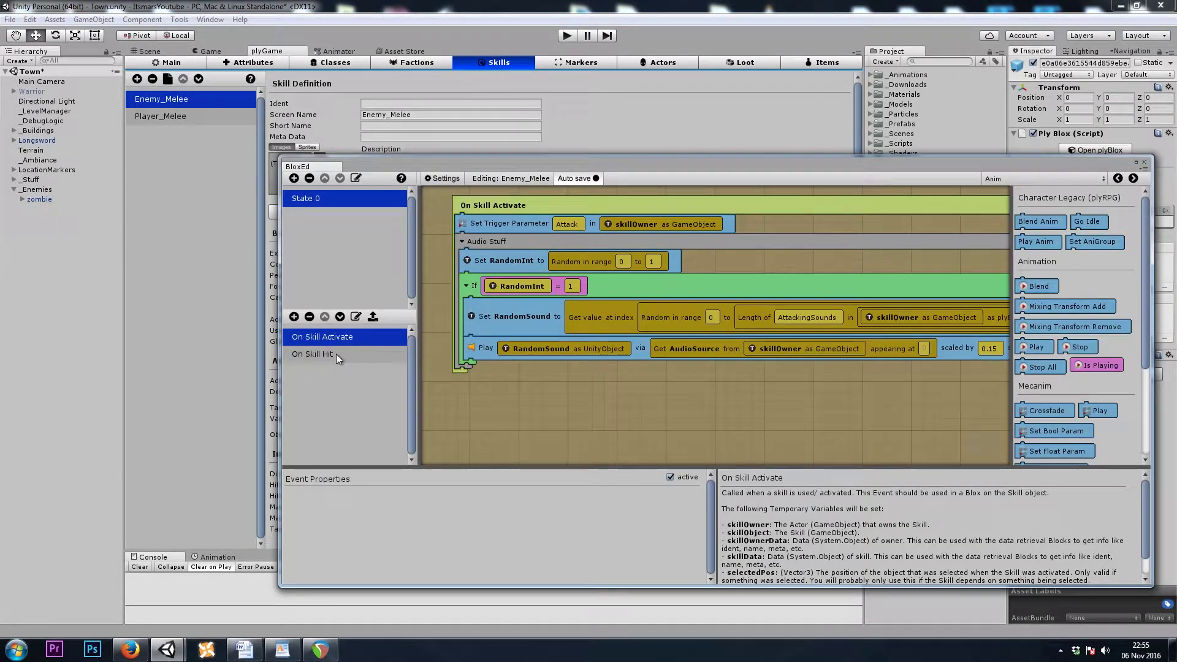
Delete the Change Attribute health block from Enemy_Melee's On Skill Hit event.
left_click_drag(635, 164, 561, 125)
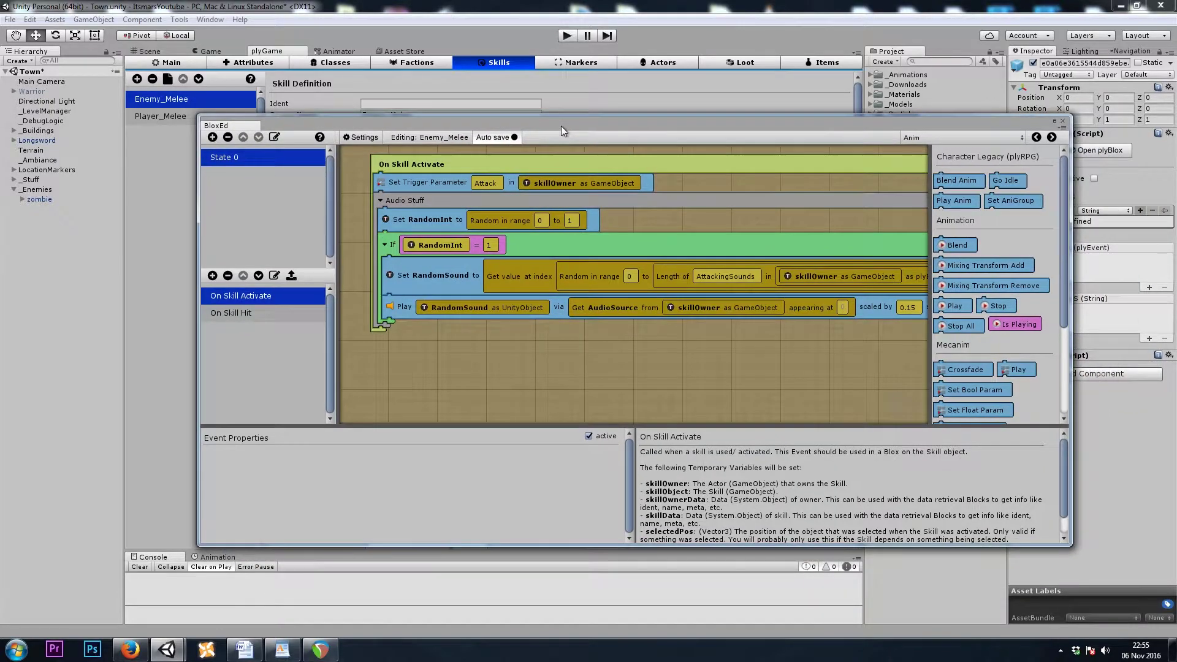
left_click(258, 313)
left_click(422, 217)
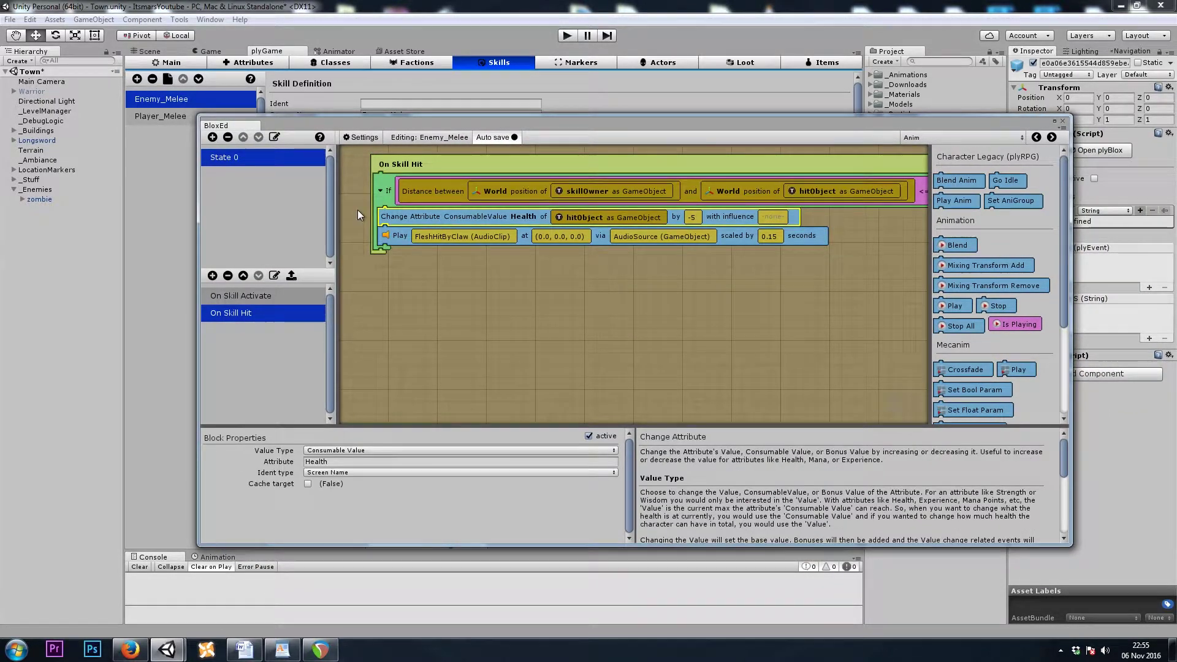
key("Delete")
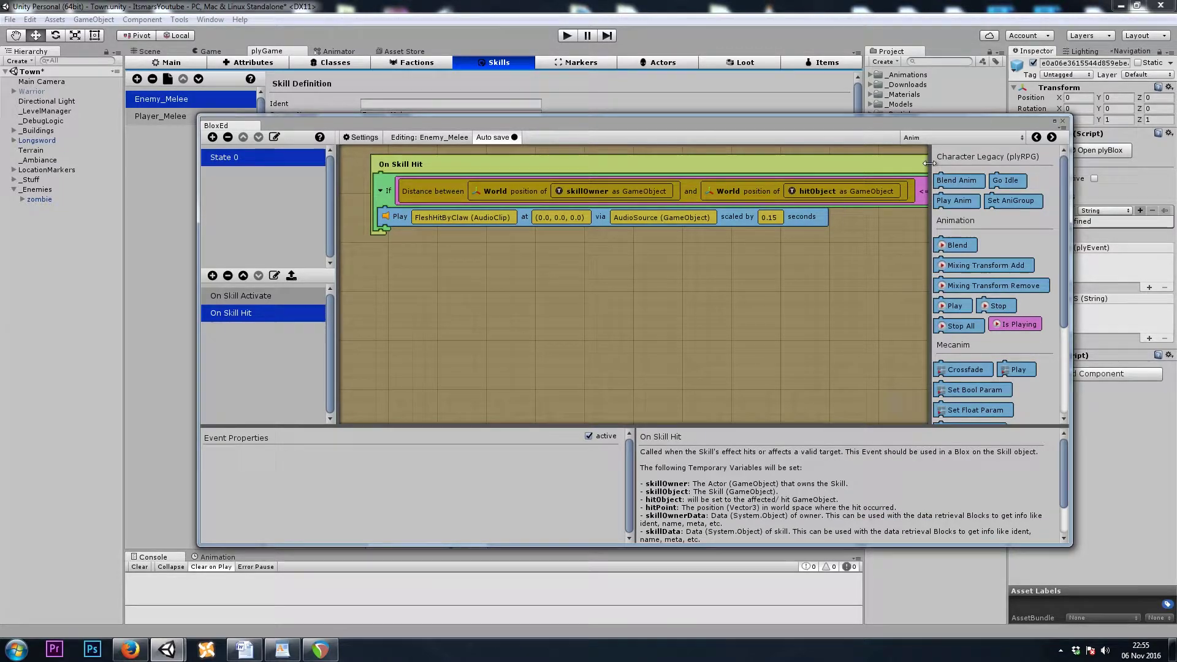
Add a Trigger Event block named ReceiveDamage below the hit sound.
left_click(919, 140)
left_click(931, 216)
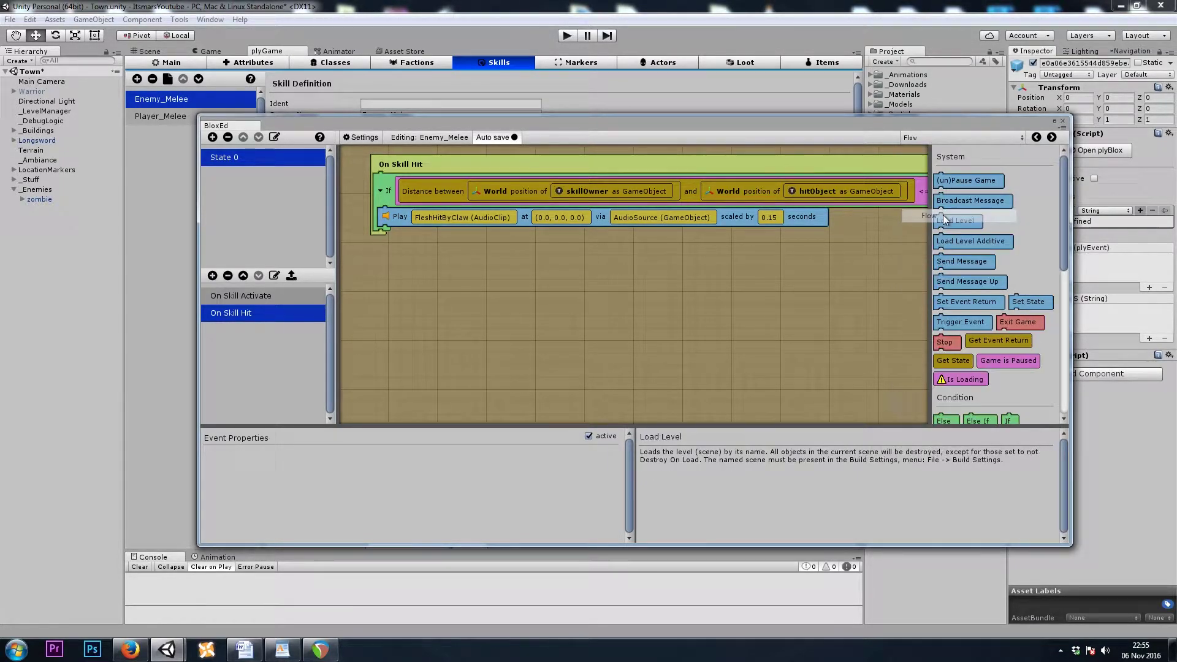
left_click_drag(958, 322, 417, 221)
left_click(443, 235)
left_click(349, 450)
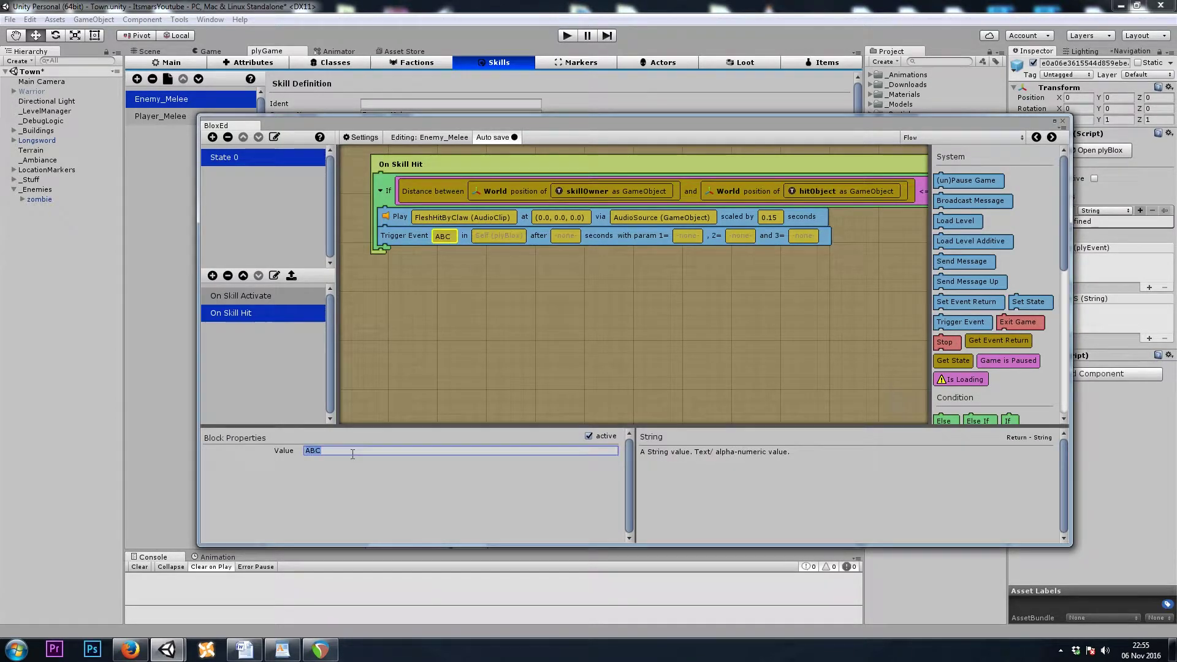
type("Rec")
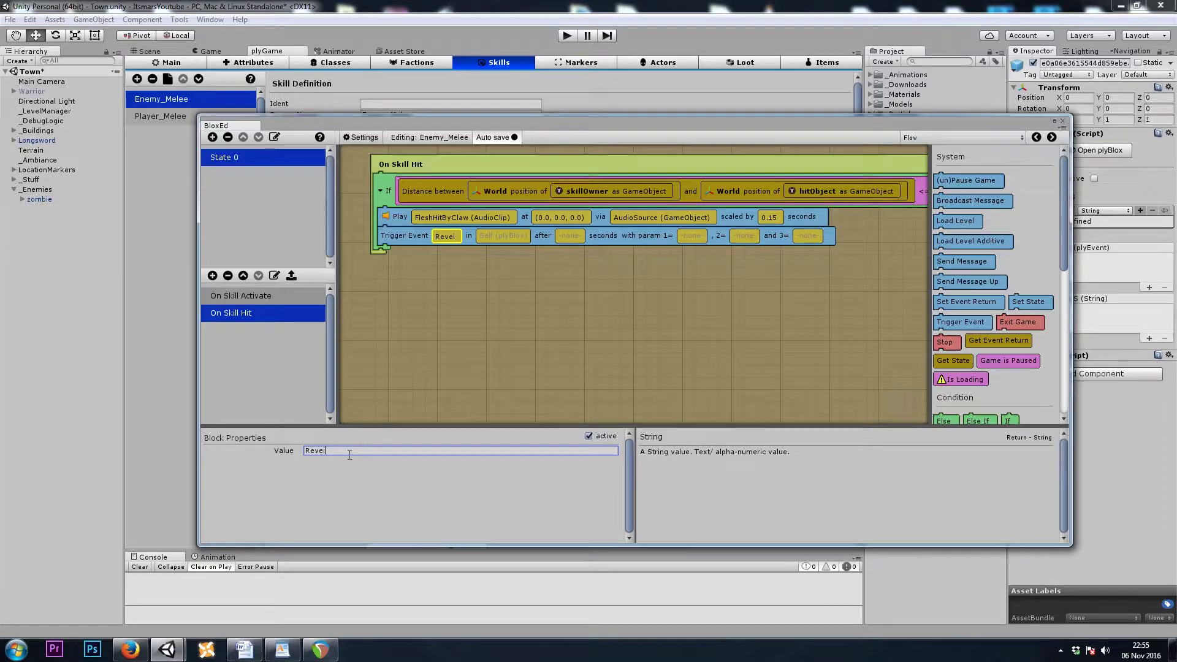
type("eiveDama")
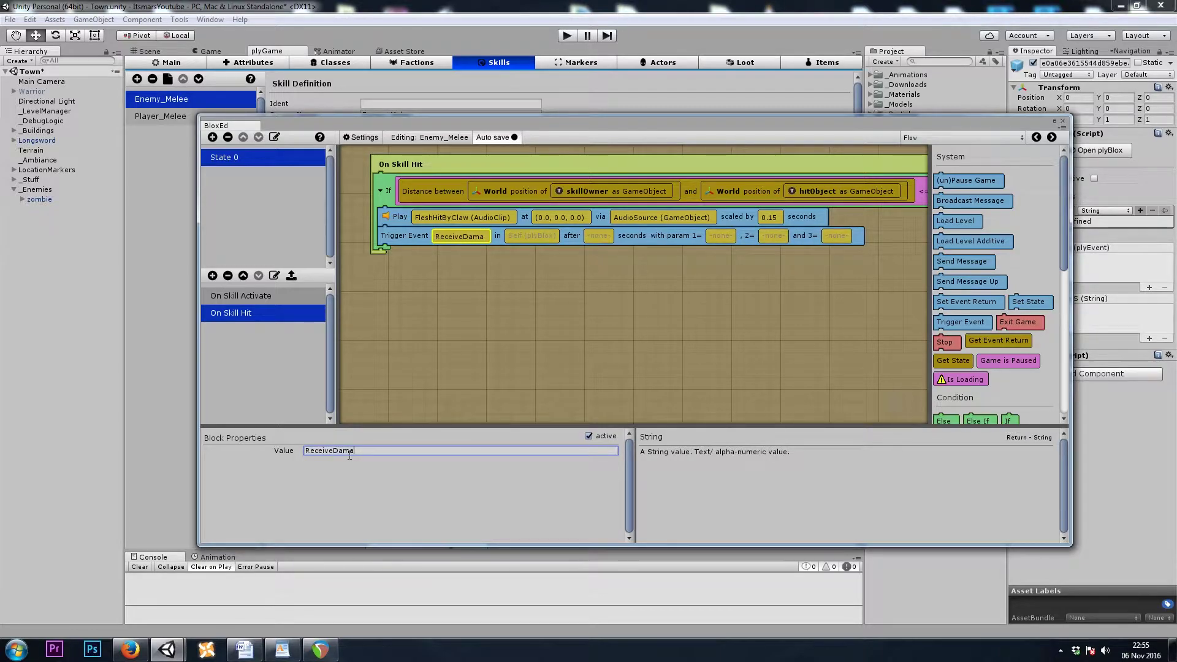
type("ge")
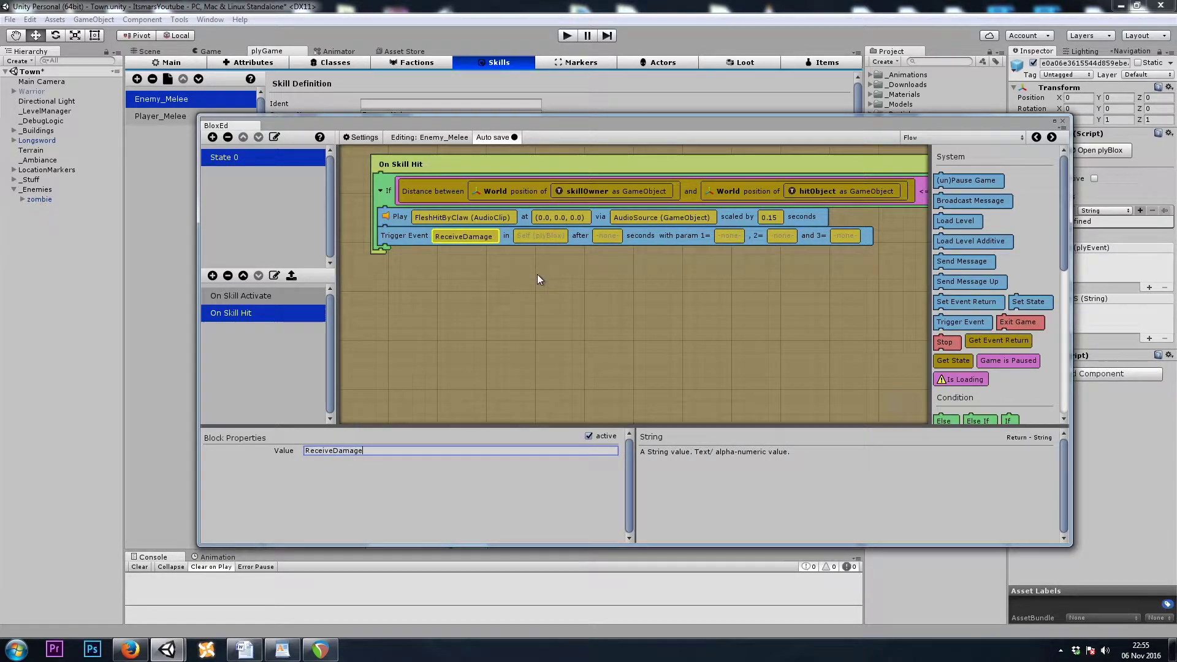
left_click(523, 275)
left_click(527, 239)
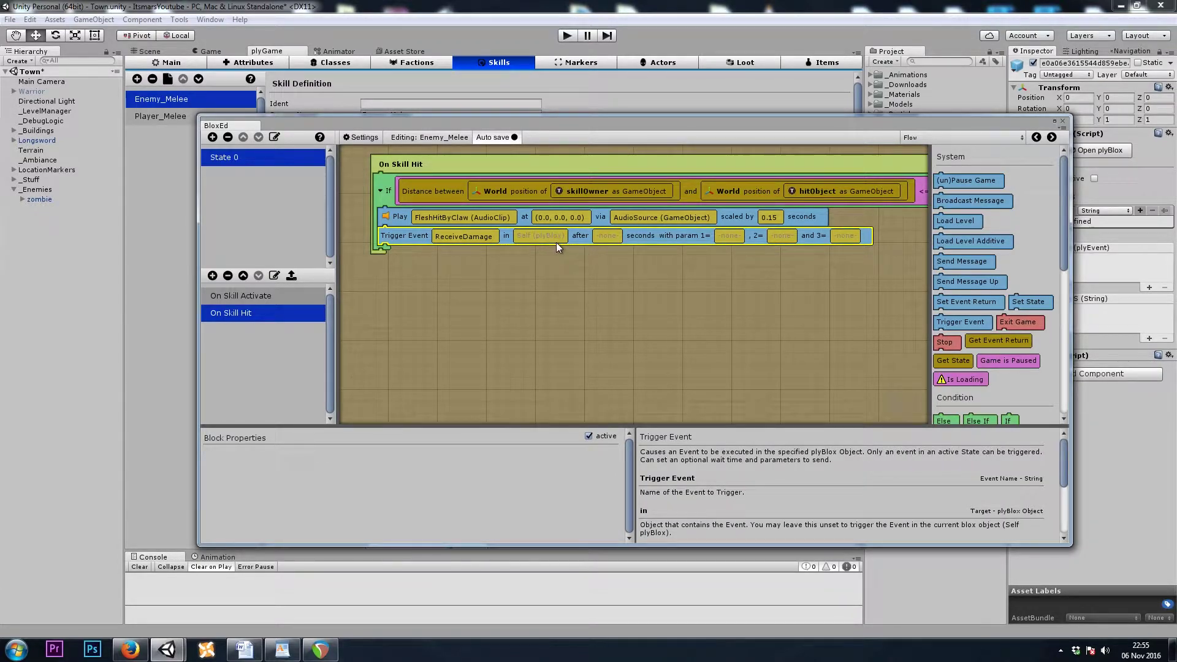
Set the event target to a Get Temp plyBlox block named hitObject.
left_click(920, 138)
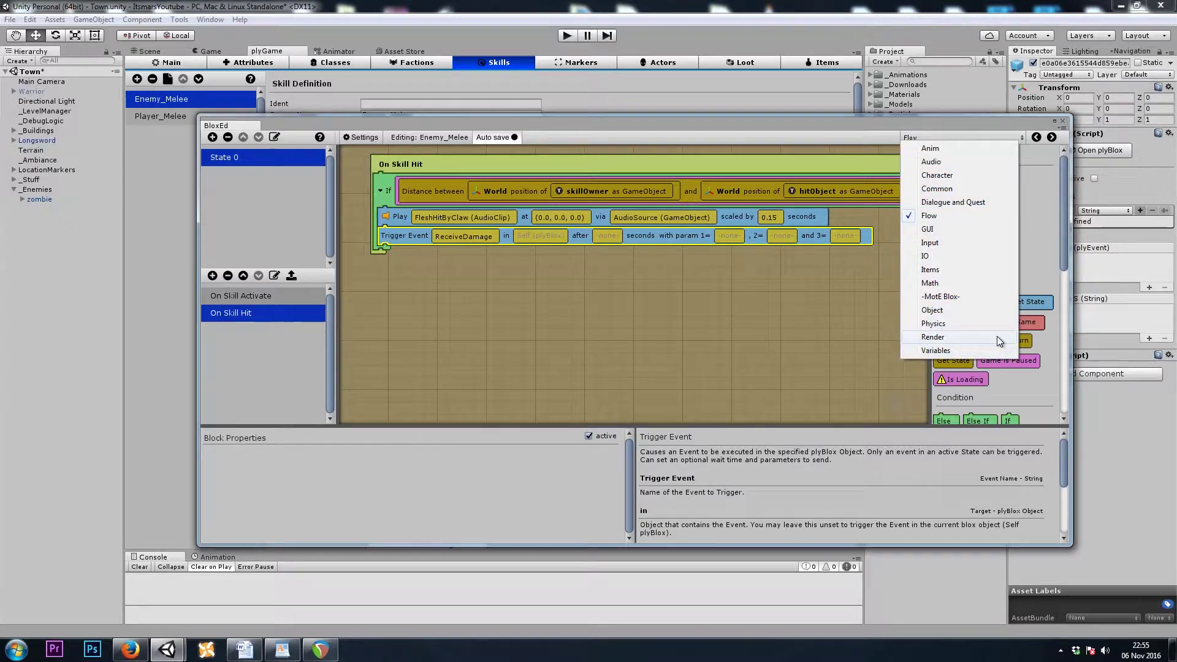
left_click(940, 357)
scroll(1044, 323, "down", 3)
scroll(1045, 327, "down", 3)
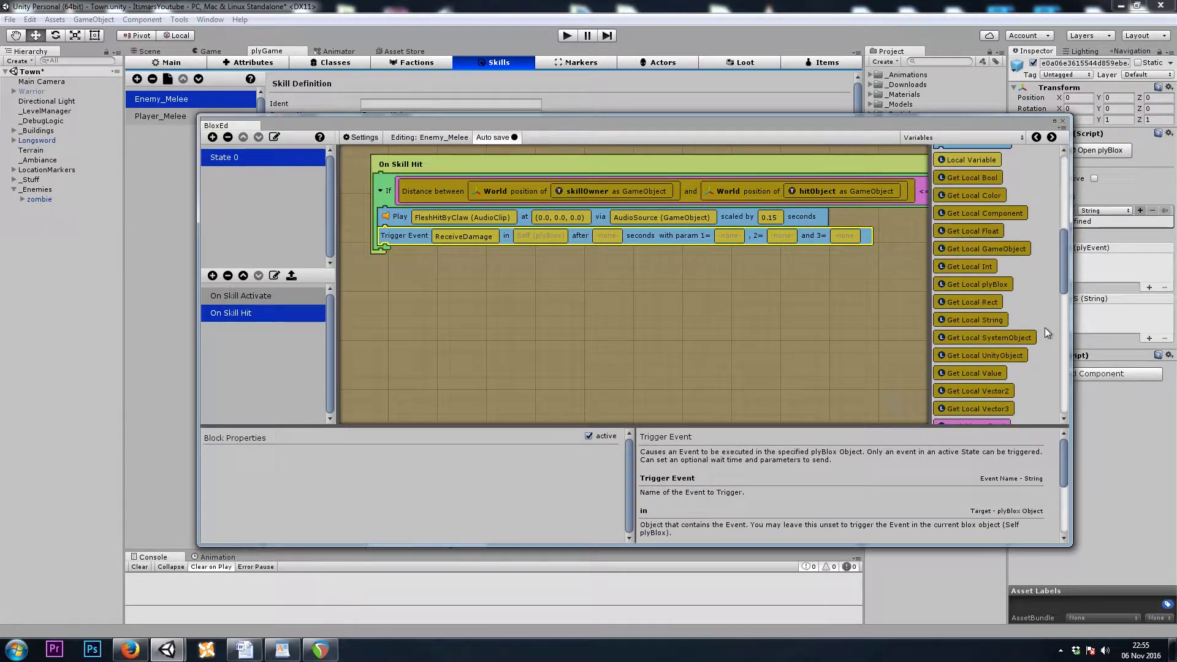
scroll(1028, 347, "down", 3)
scroll(1029, 347, "up", 3)
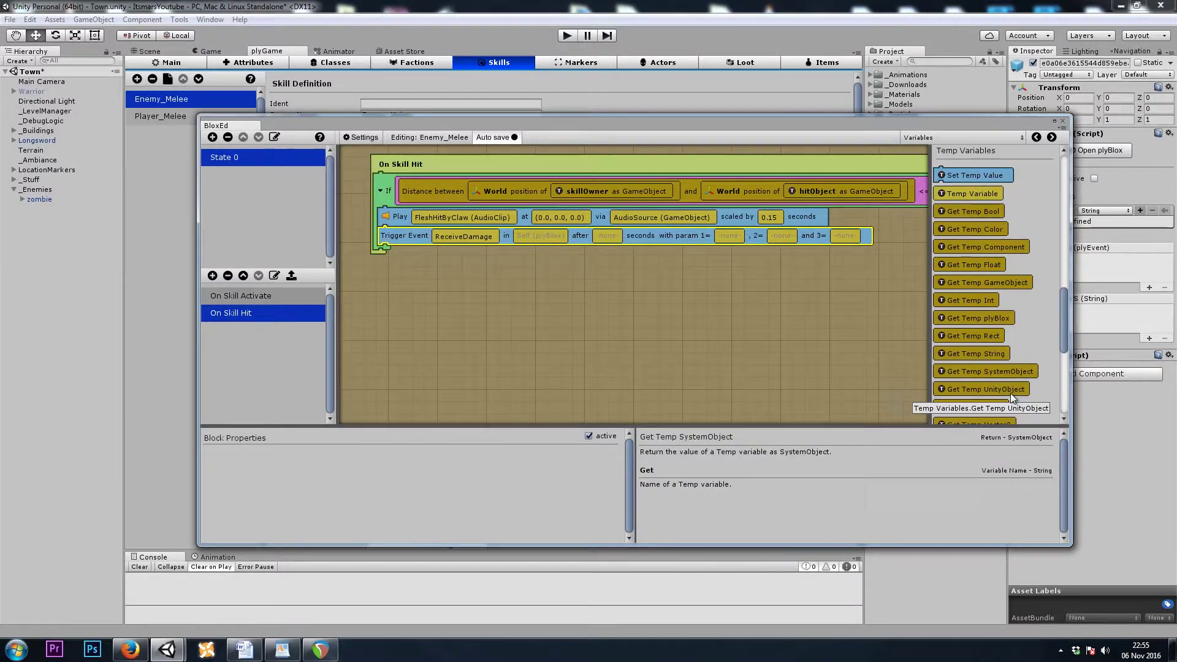
scroll(1032, 354, "down", 2)
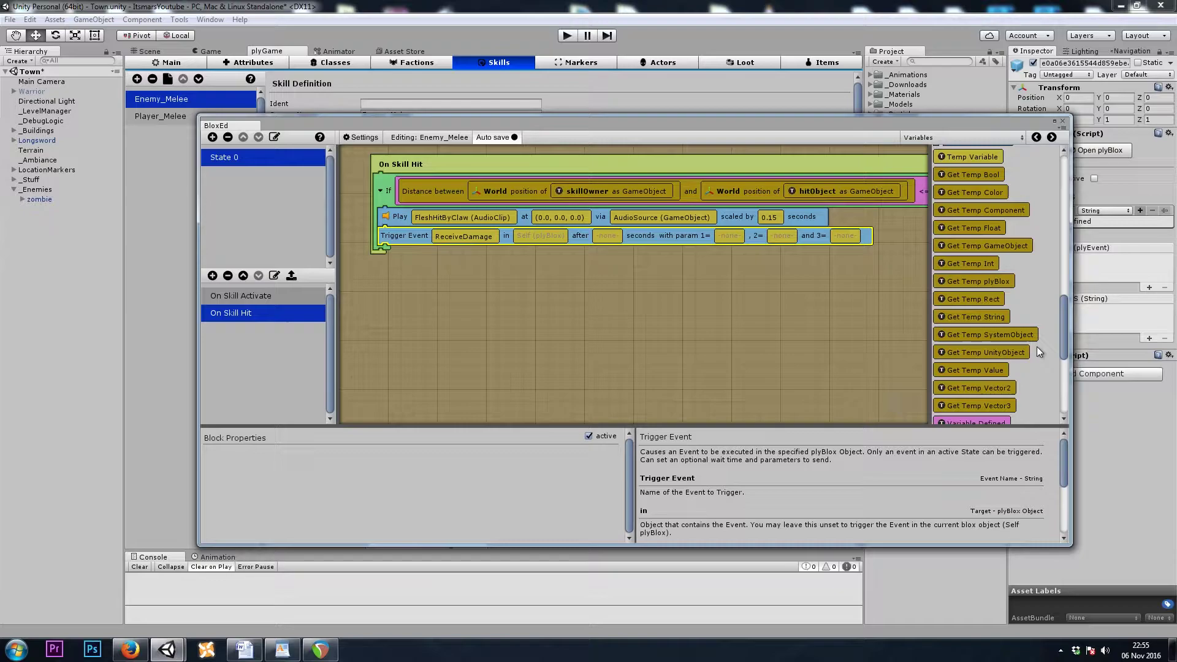
left_click_drag(1001, 281, 552, 241)
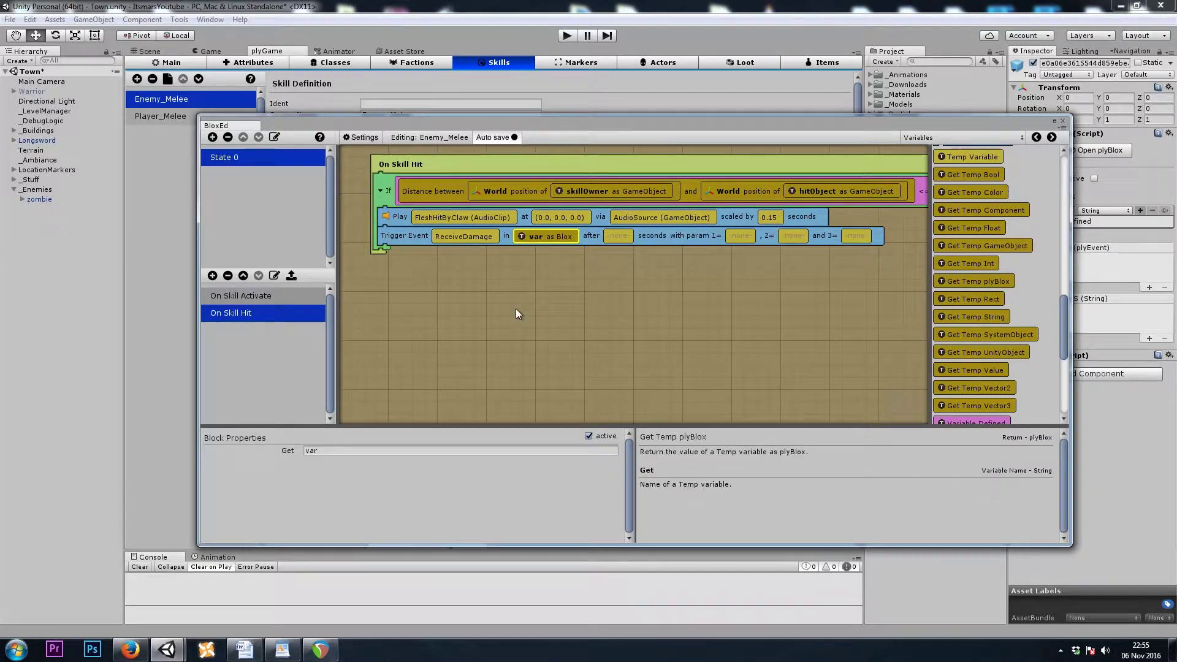
left_click(360, 450)
type("h")
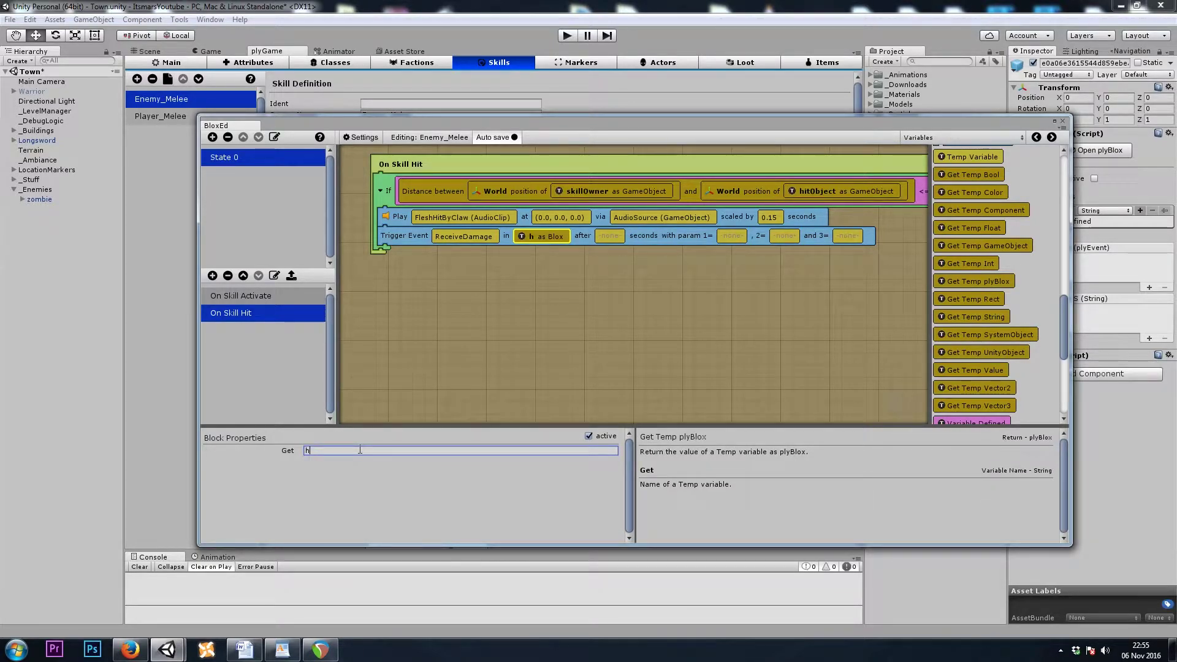
type("itObjec")
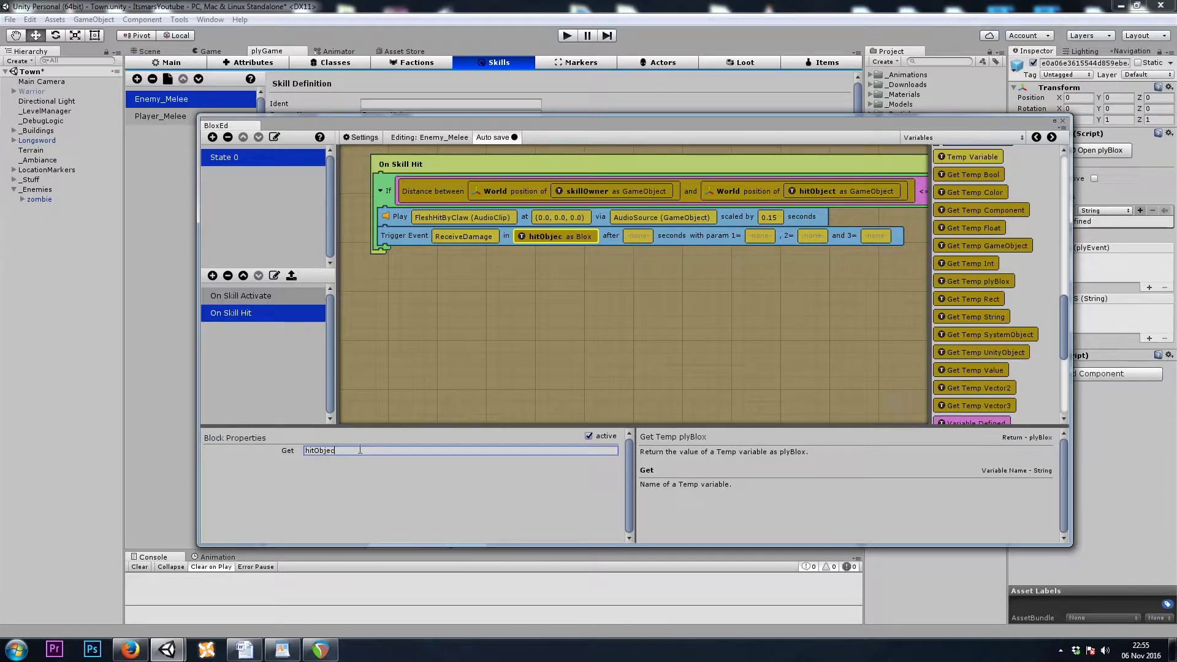
type("t")
left_click(623, 280)
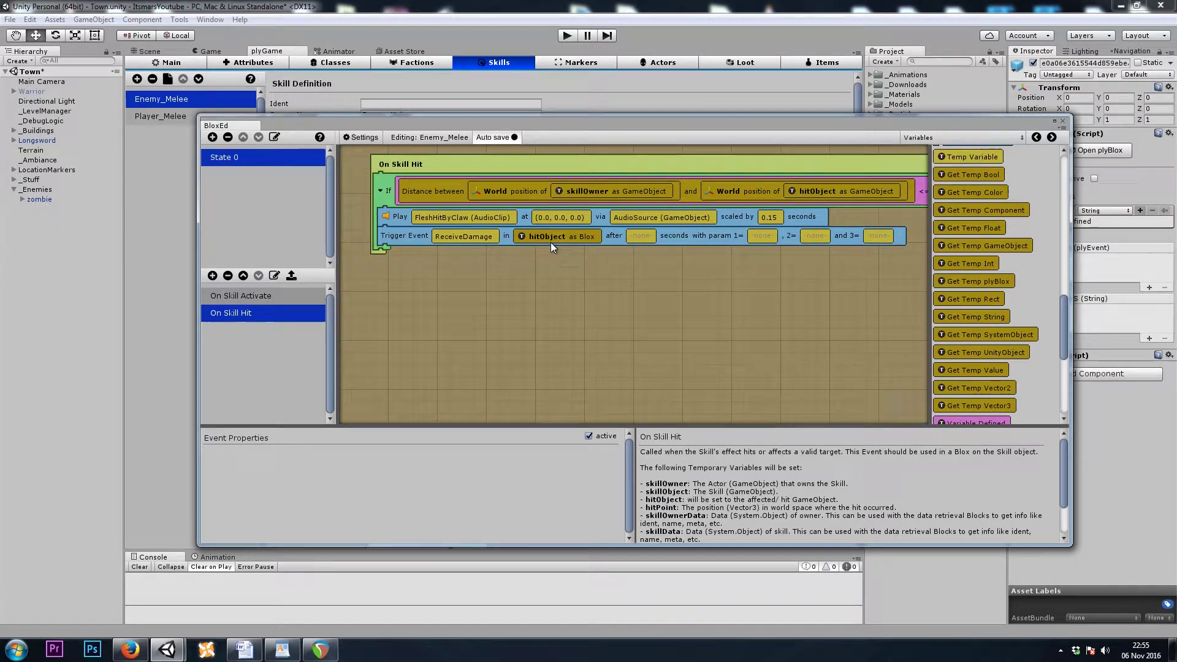
middle_click_drag(702, 162, 661, 331)
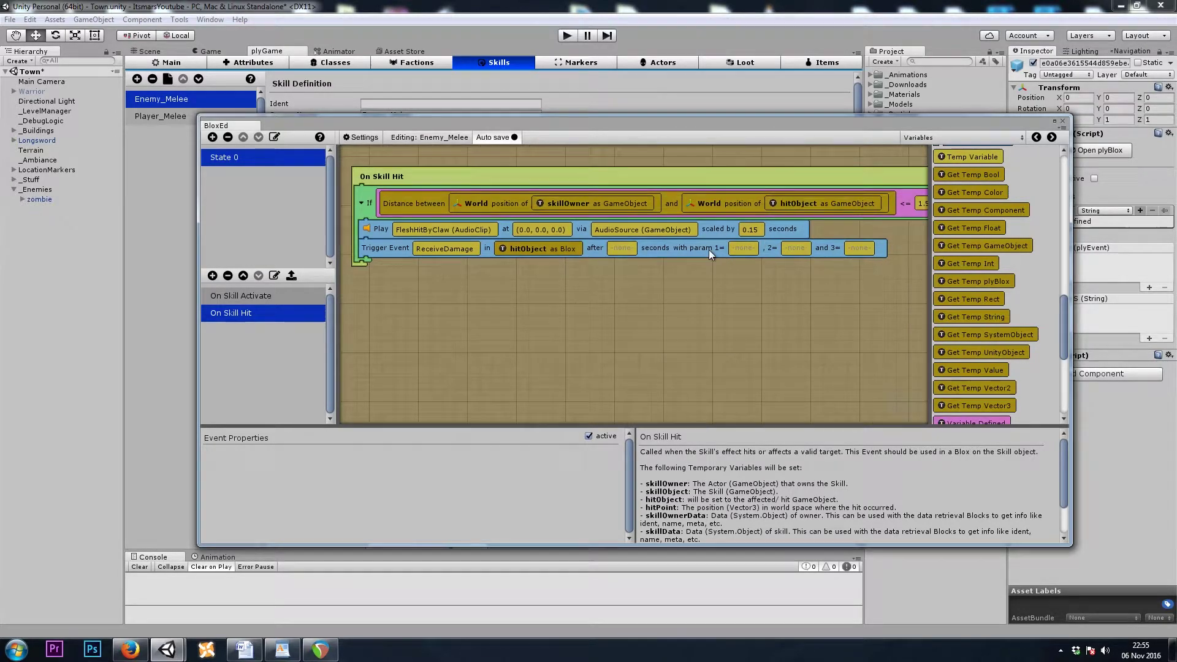
Set parameter 1 to a Float value of 10 and close BloxEd.
left_click(722, 250)
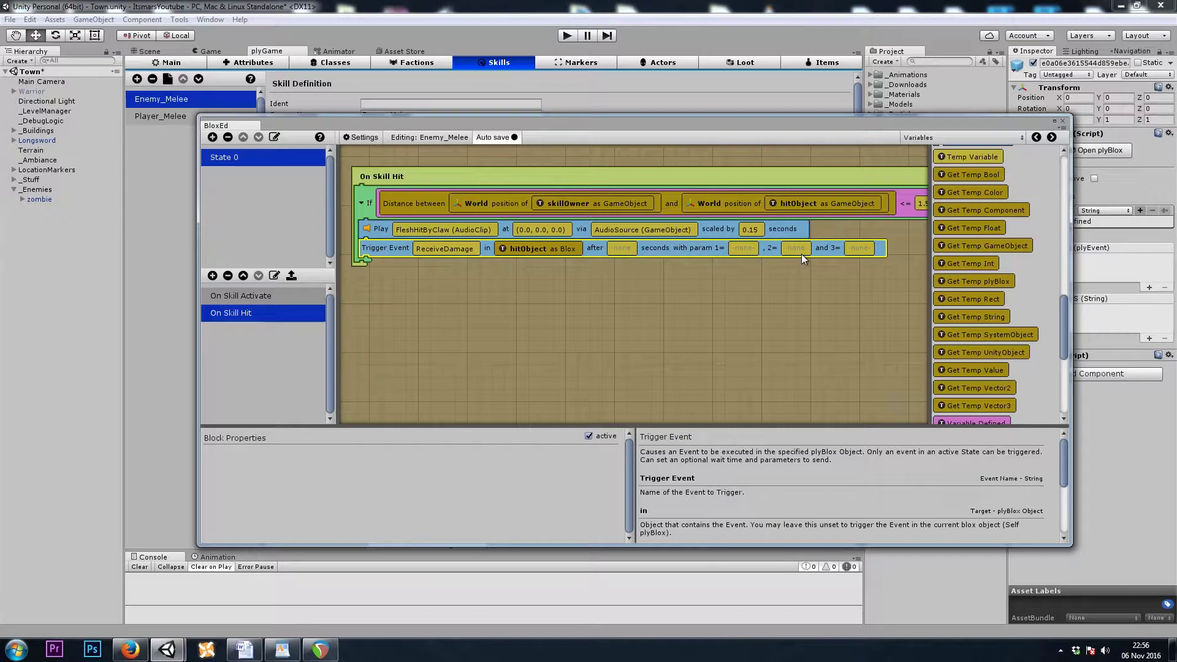
scroll(965, 257, "up", 3)
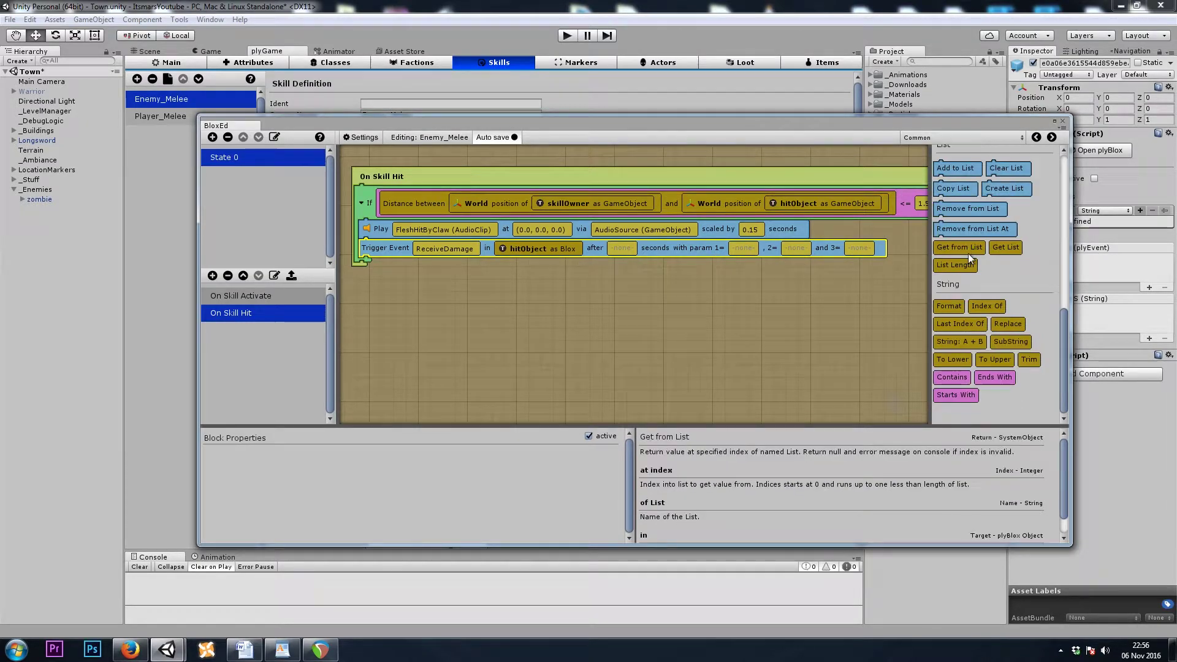
scroll(984, 285, "up", 5)
scroll(990, 313, "up", 2)
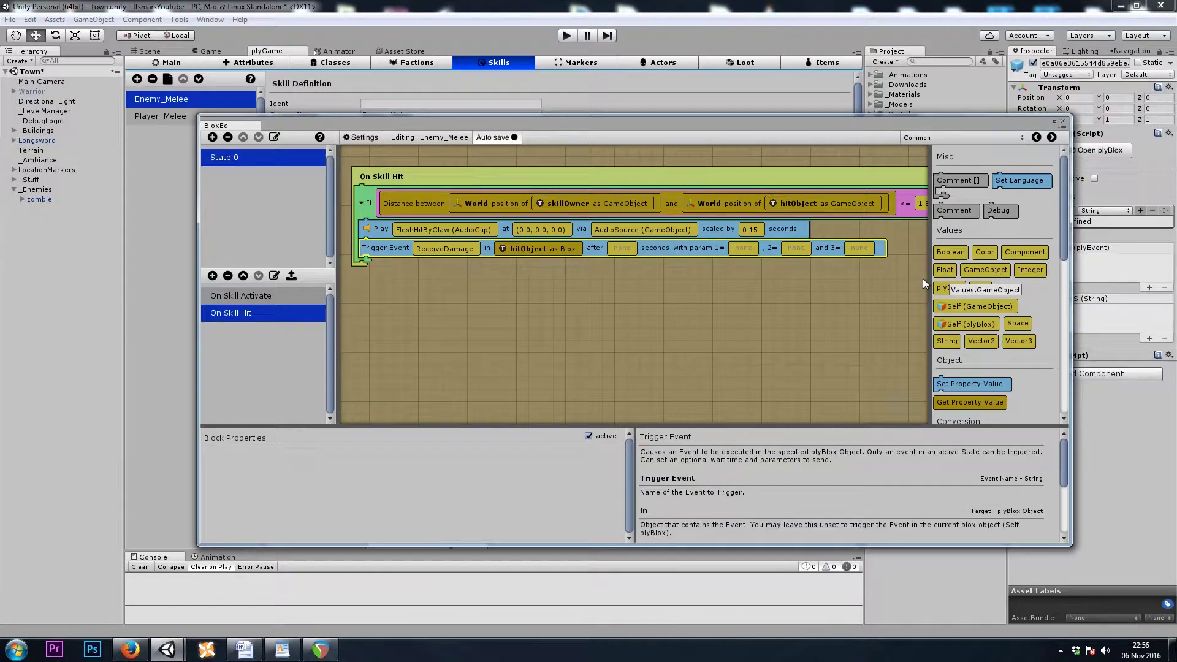
left_click_drag(935, 274, 736, 250)
left_click(457, 450)
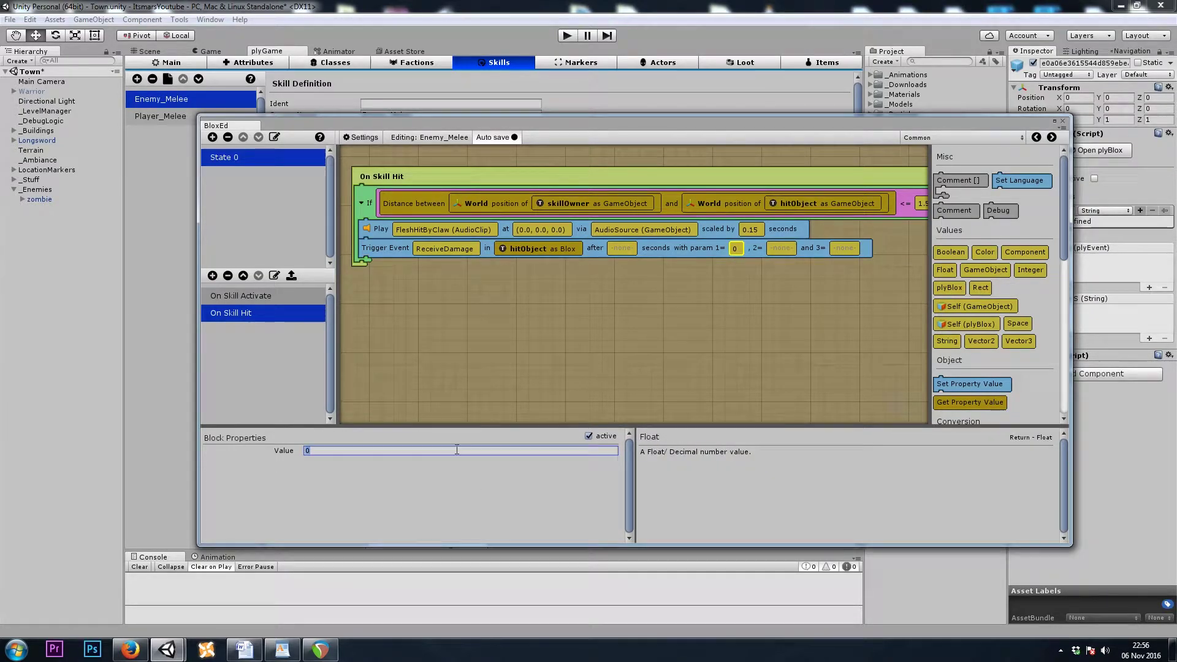
type("10")
left_click(683, 354)
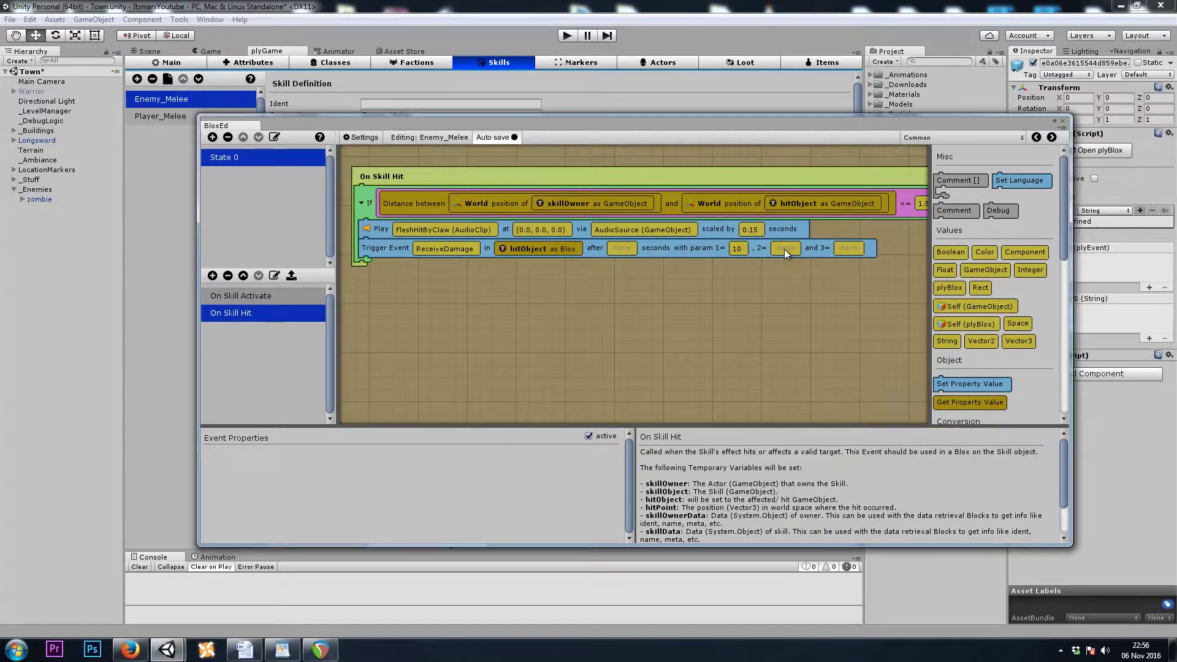
left_click(1062, 123)
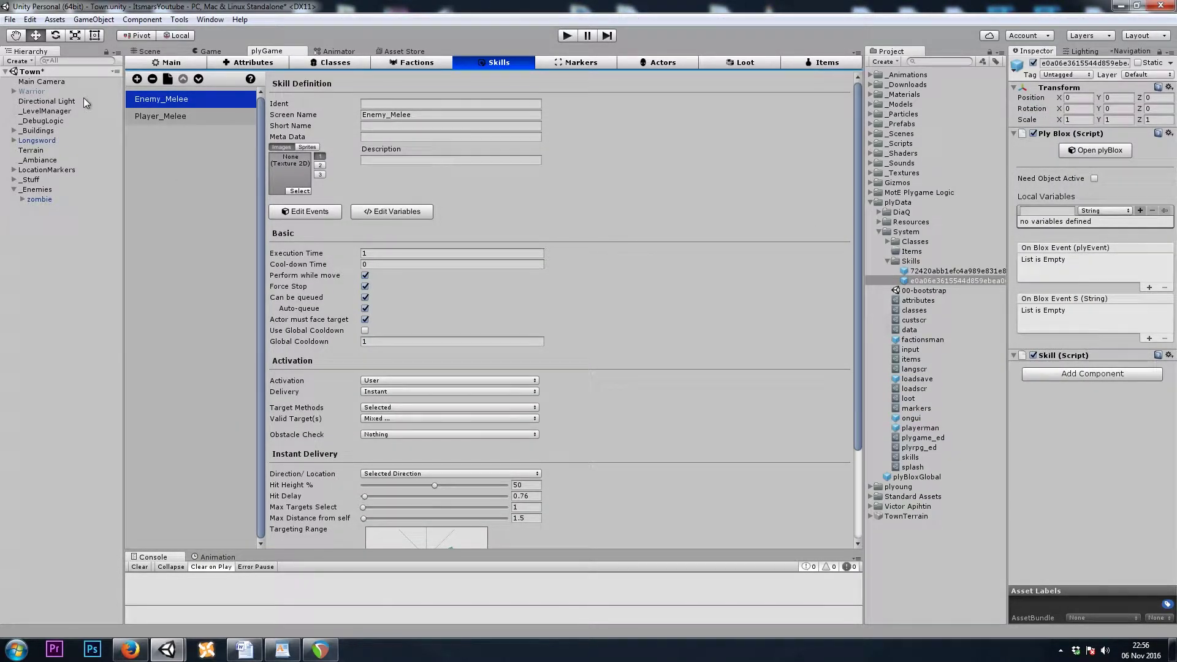
Select the Warrior, apply its changes to the prefab, and open its plyBlox events.
left_click(31, 92)
left_click(149, 51)
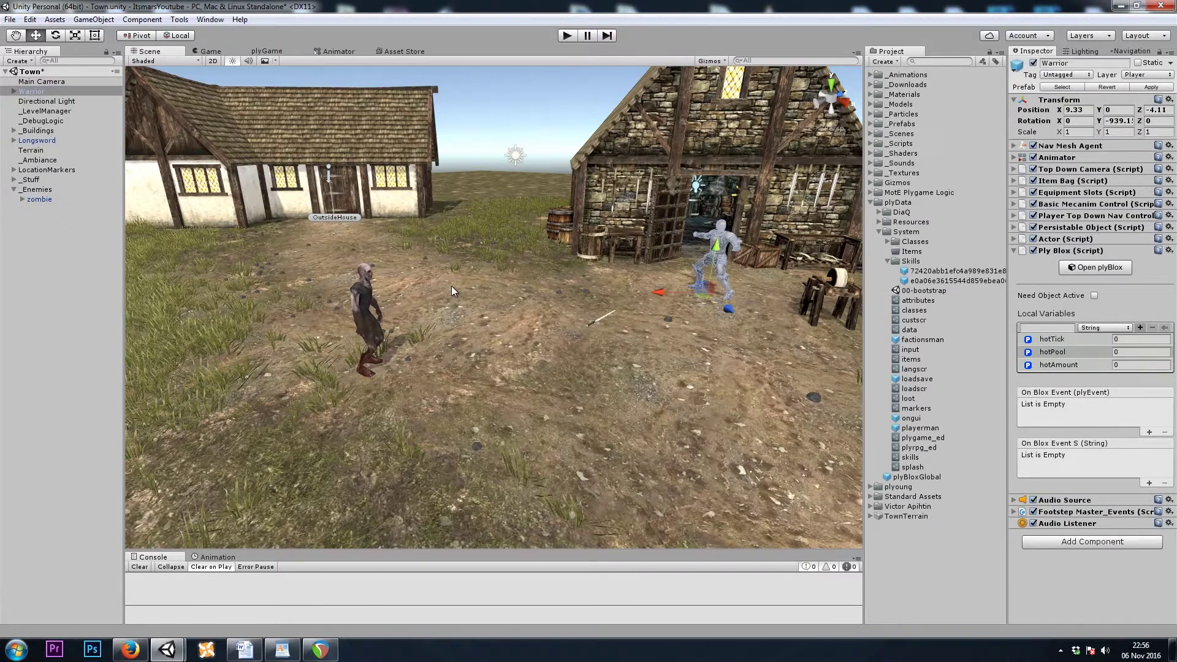
mouse_move(451, 287)
left_mouse_down("alt")
mouse_move(521, 261)
mouse_move(537, 295)
left_mouse_up("alt")
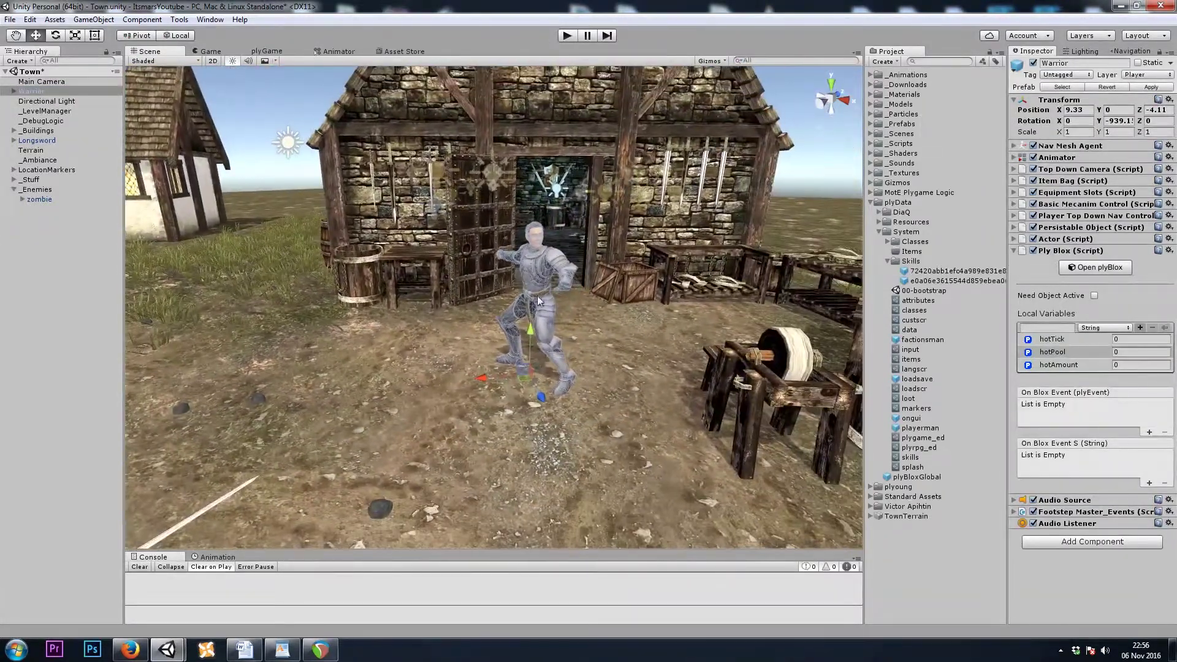
left_click(31, 90)
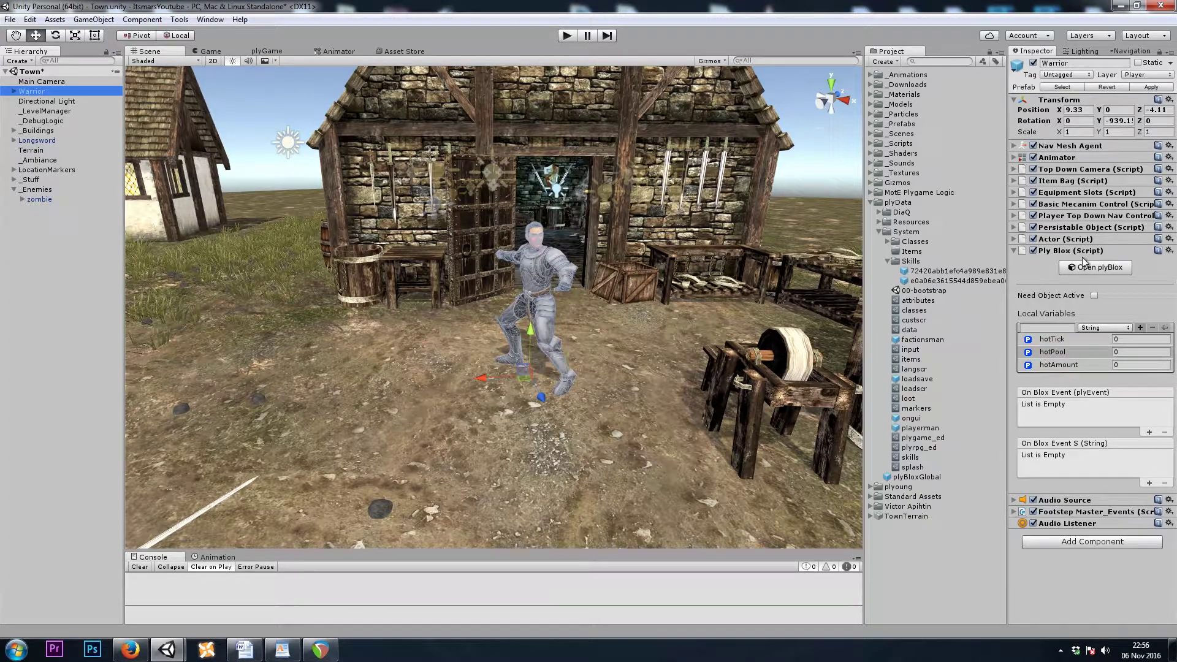
left_click(1150, 87)
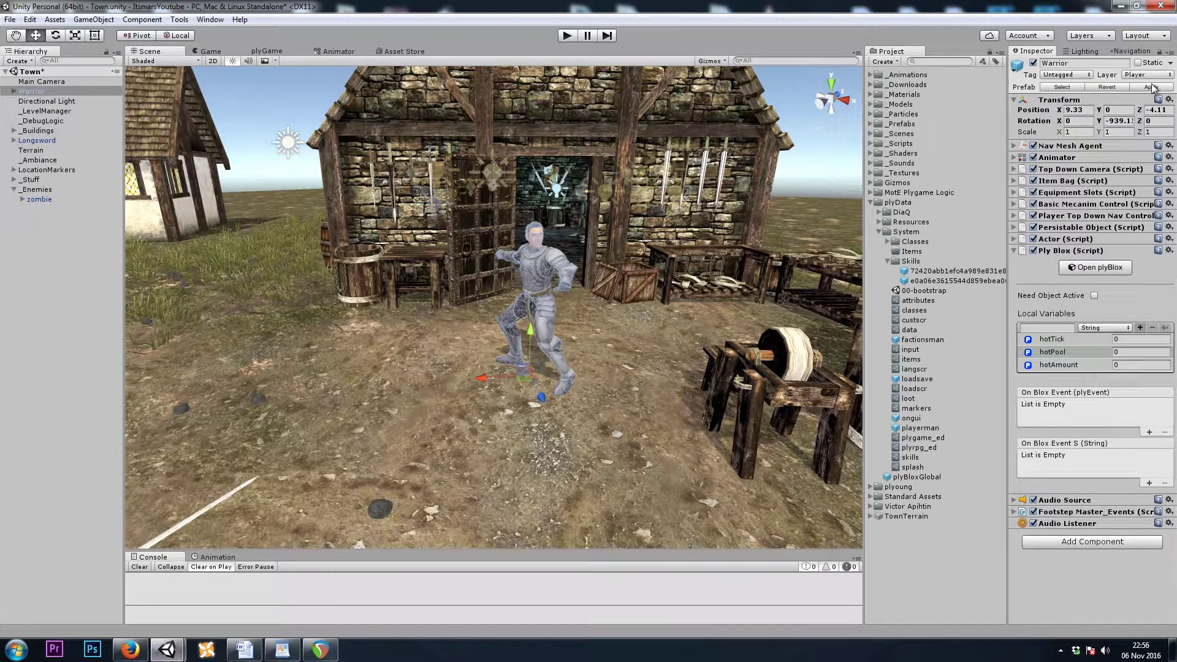
left_click(1067, 88)
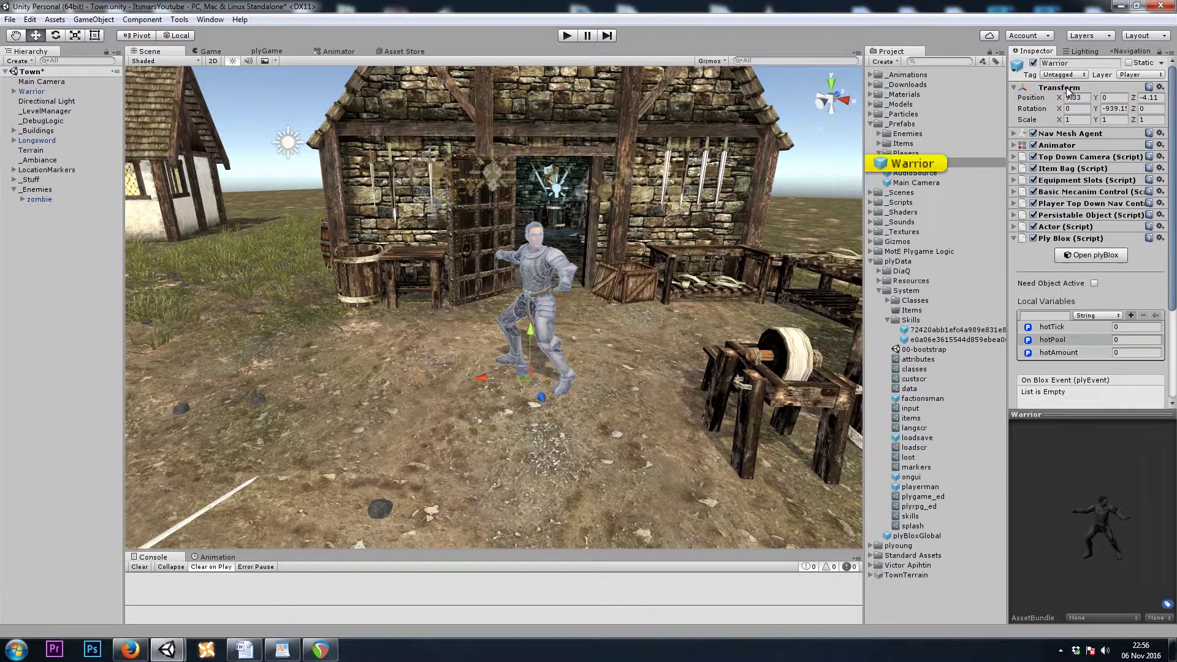
left_click(915, 164)
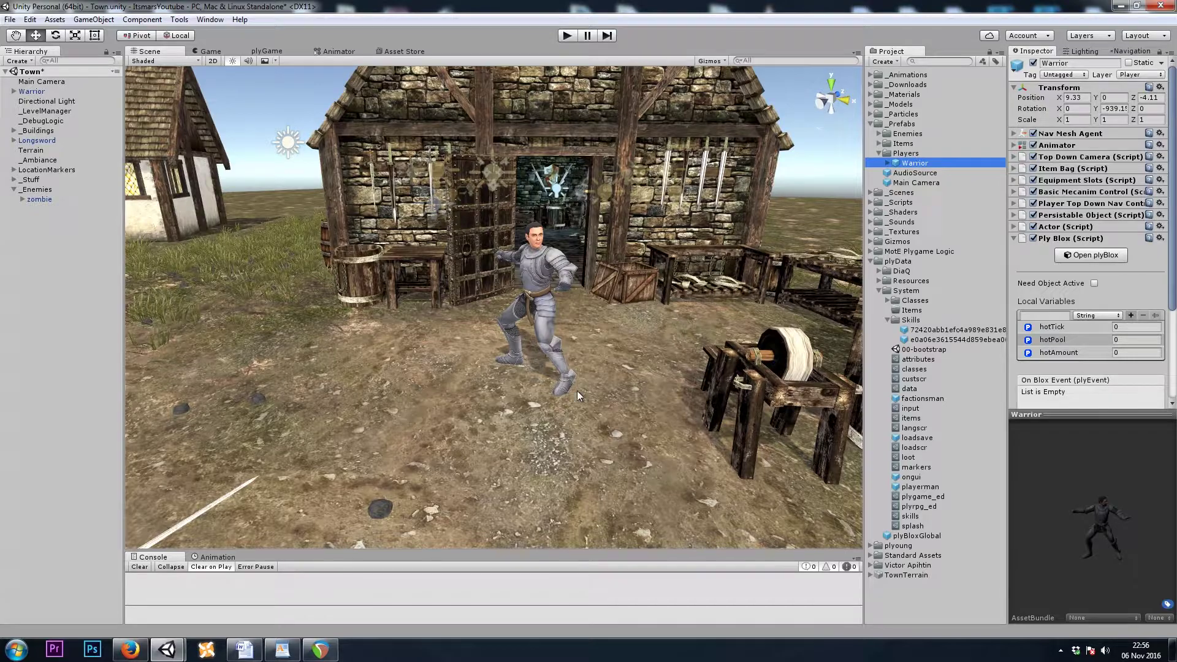
left_click(45, 92)
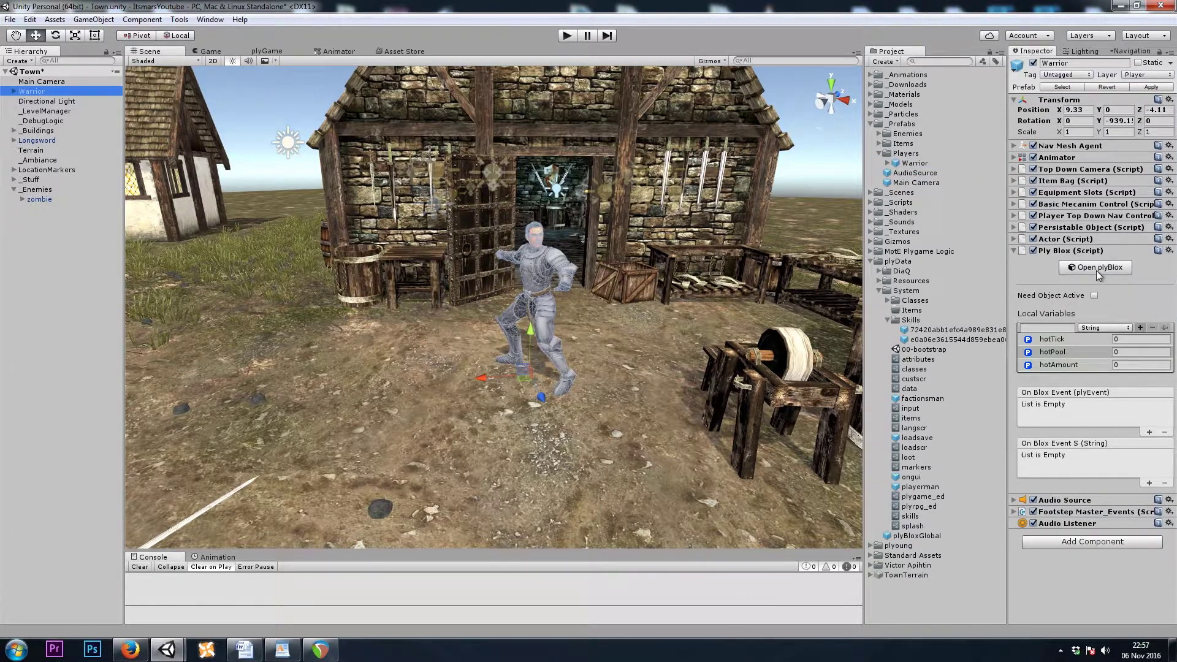
Add a custom event named ReceiveDamage to the Warrior's plyBlox.
left_click(1096, 268)
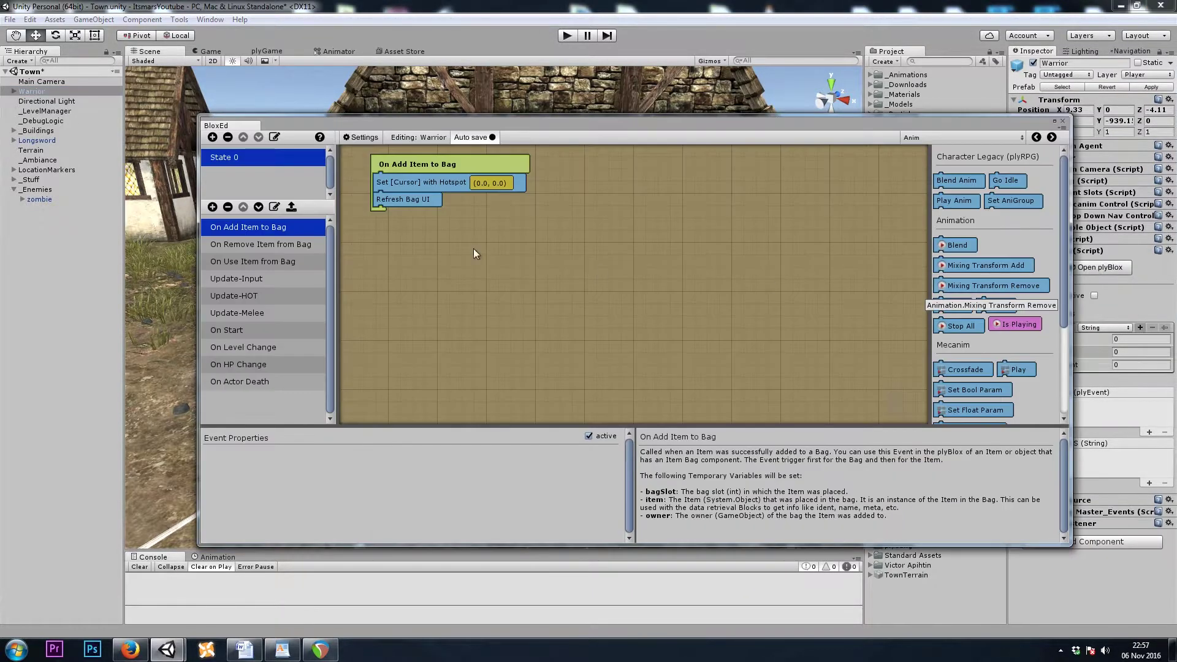
left_click(213, 208)
left_click(297, 222)
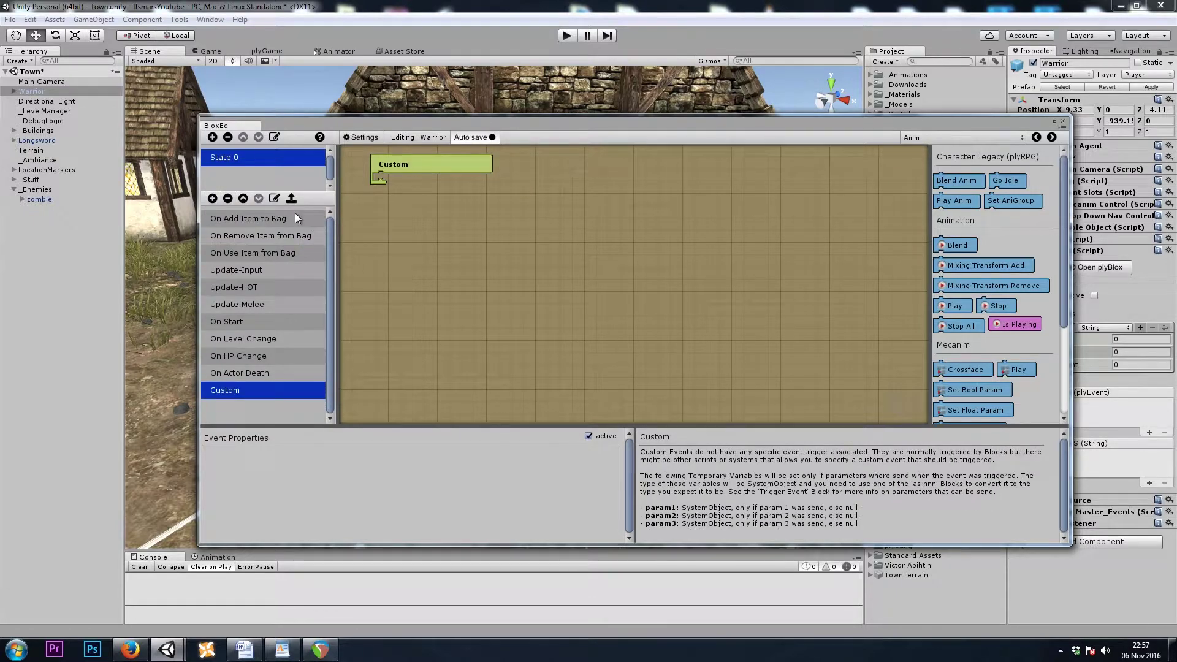
left_click(274, 198)
left_click(373, 287)
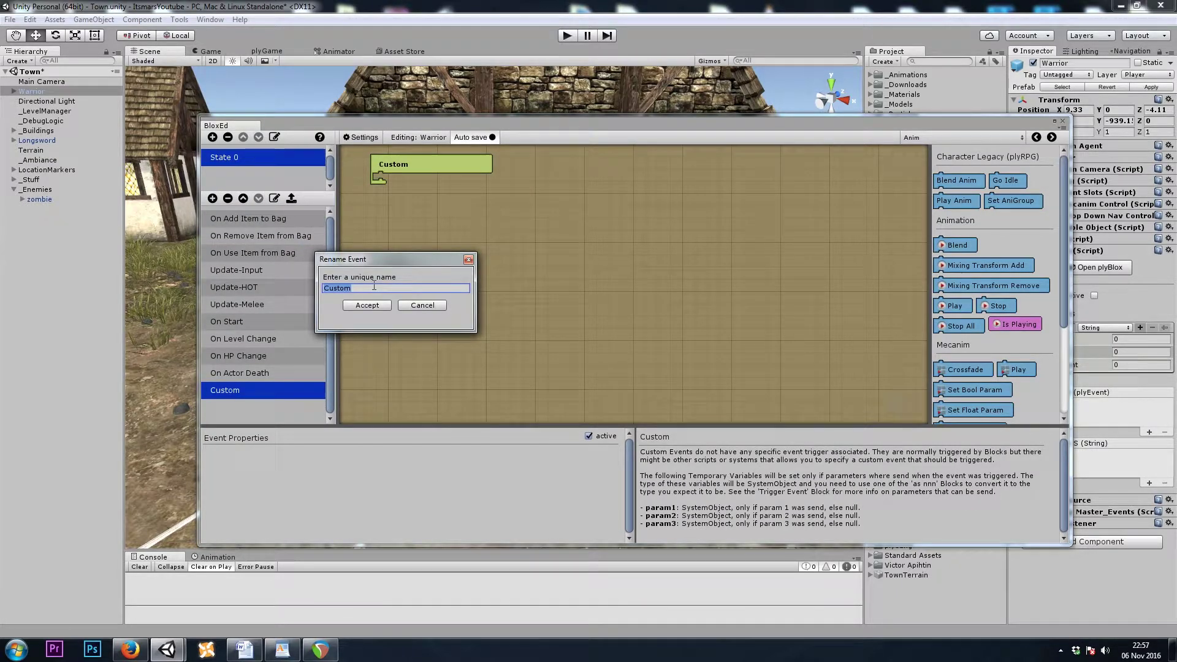
type("ReceiveDamage")
left_click(367, 306)
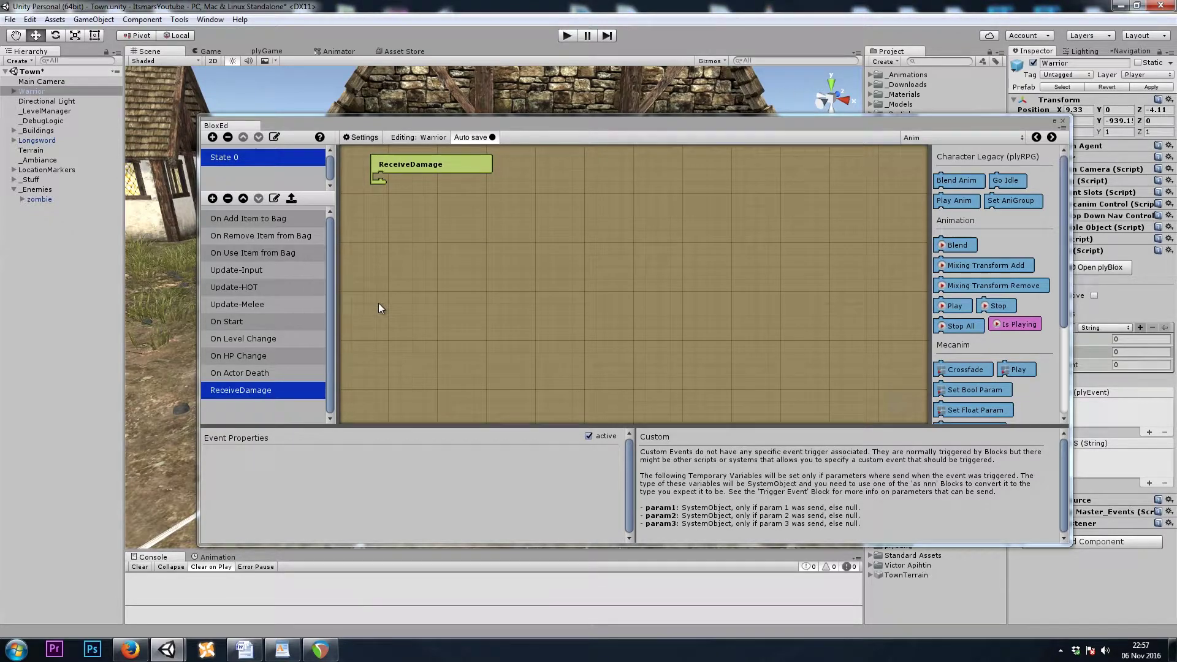
Attach a Debug block labelled itWorks under the ReceiveDamage event.
left_click(940, 137)
left_click(950, 190)
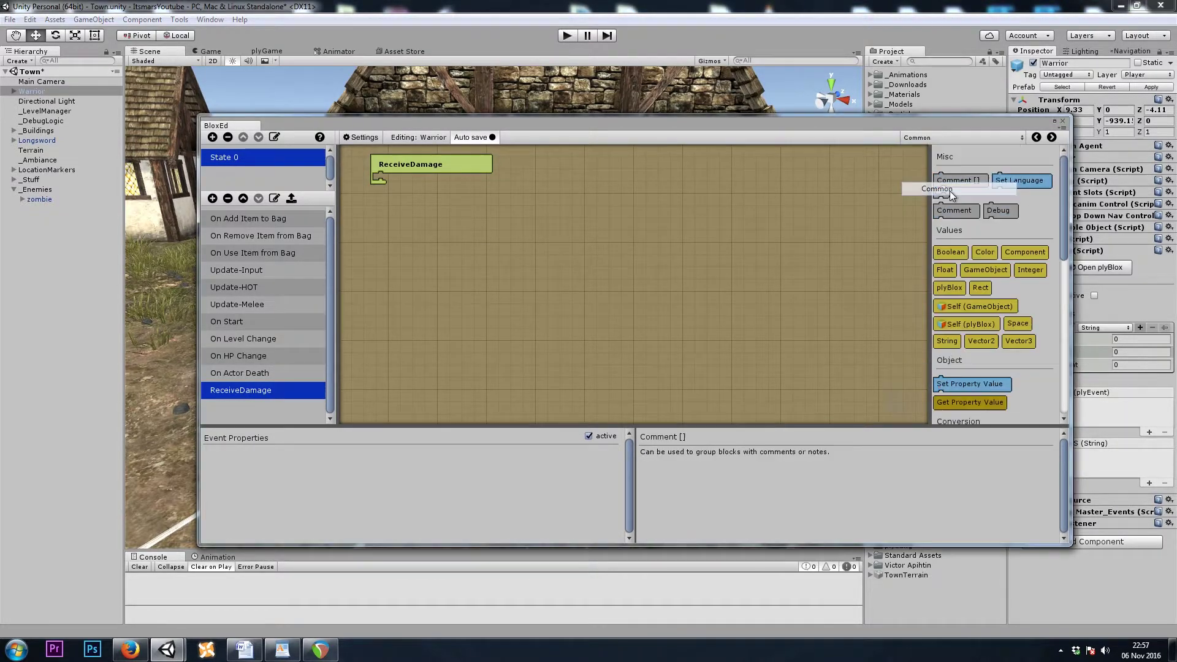
left_click_drag(998, 211, 402, 172)
left_click(329, 449)
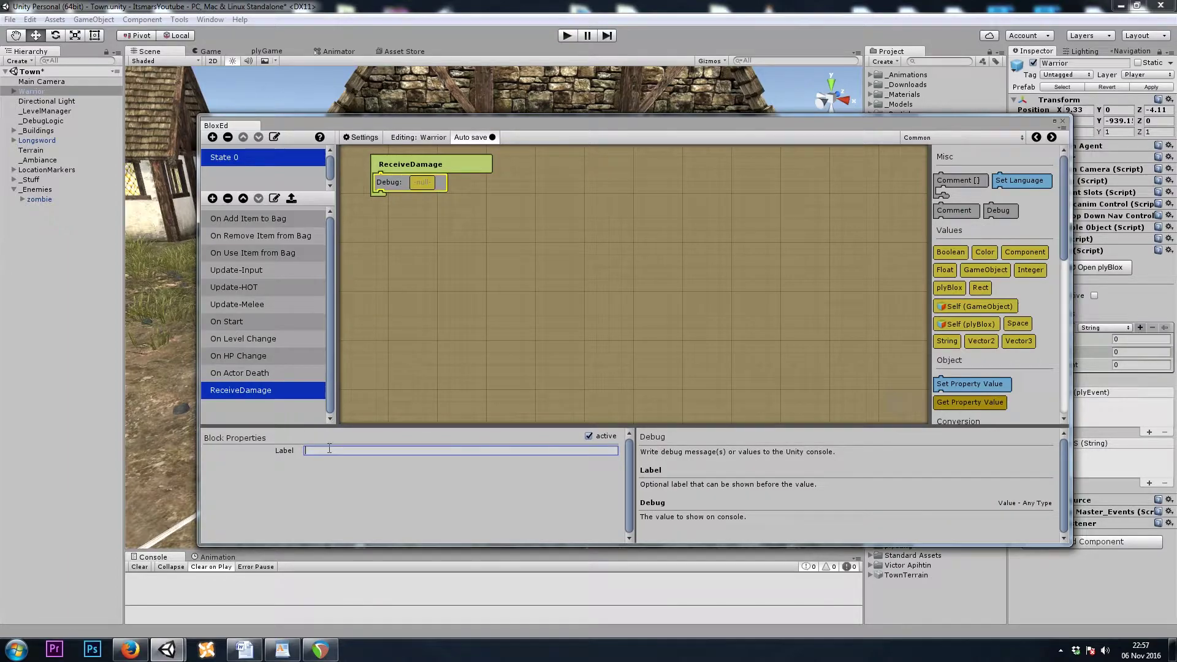
type("itWorks")
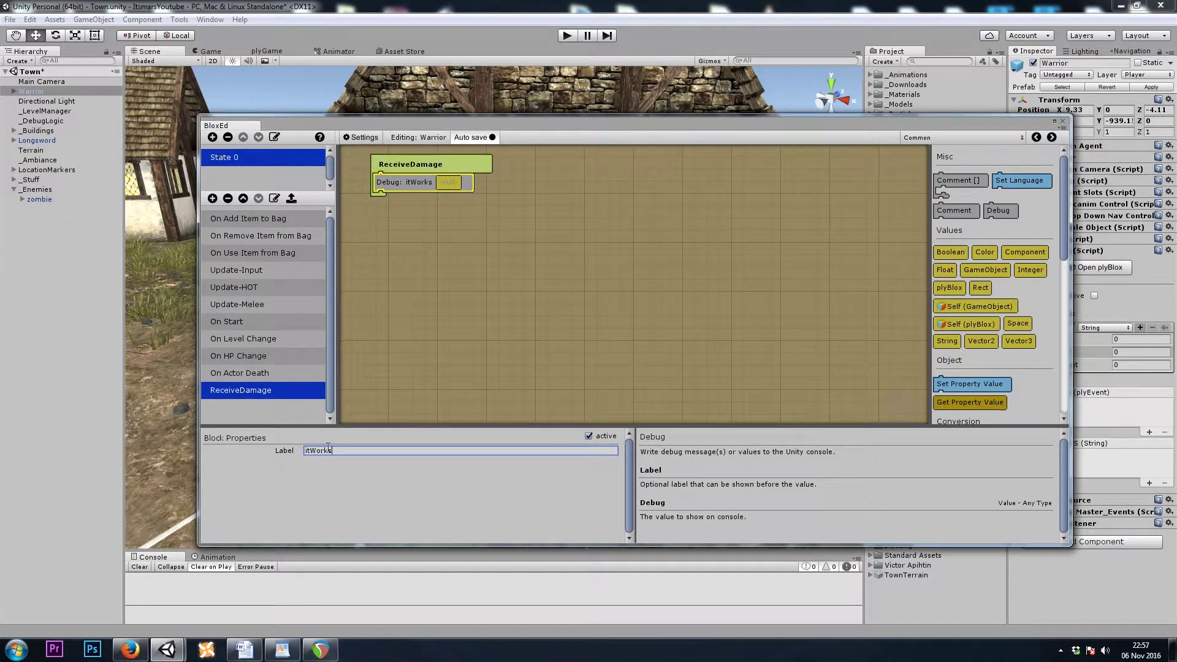
Feed temp variable param1 into the Debug block, verify both blocks, and close BloxEd.
left_click(944, 132)
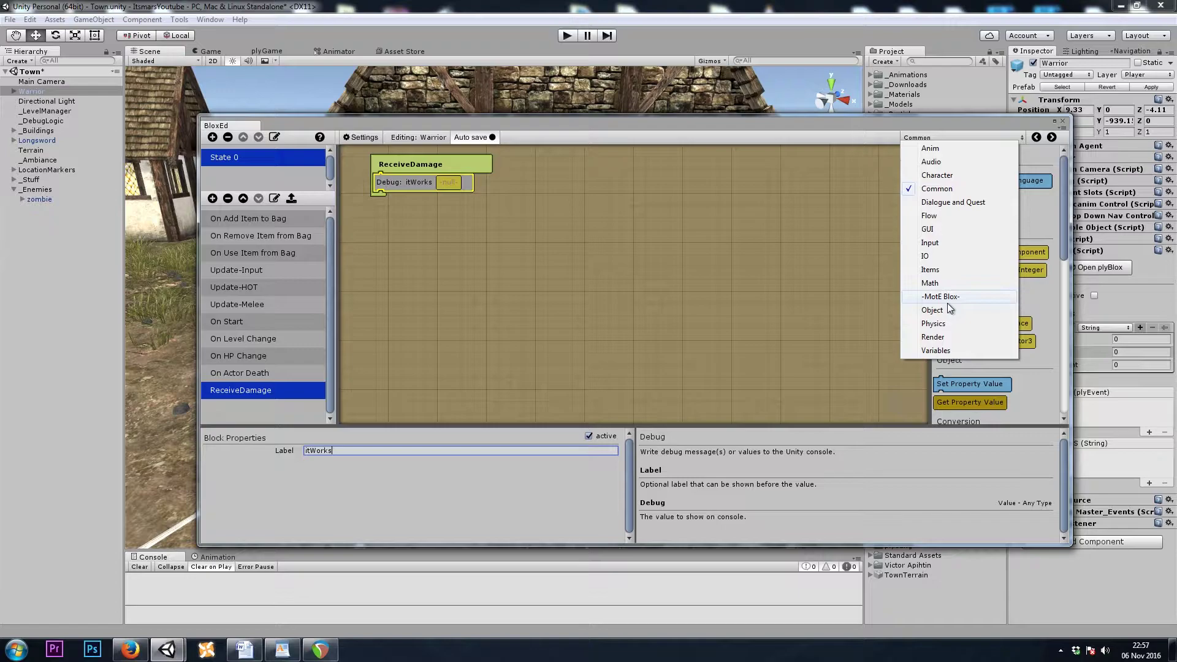
left_click(948, 349)
scroll(1000, 246, "down", 5)
scroll(1020, 273, "down", 5)
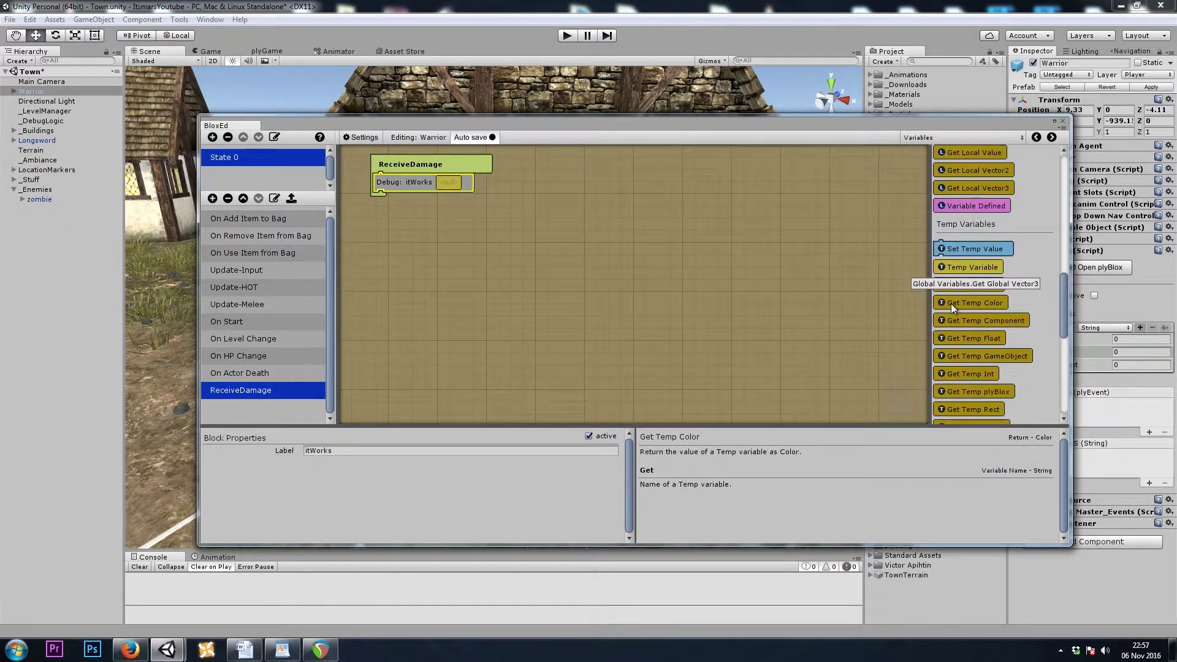
left_click_drag(958, 270, 450, 181)
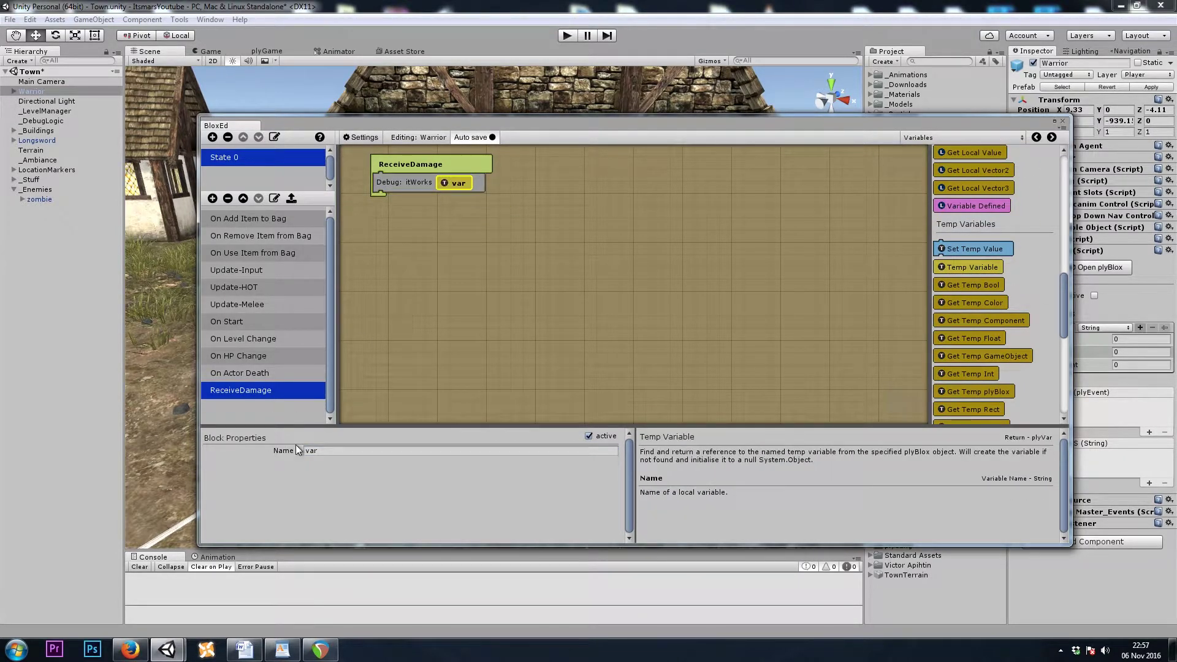
left_click(311, 451)
type("param1")
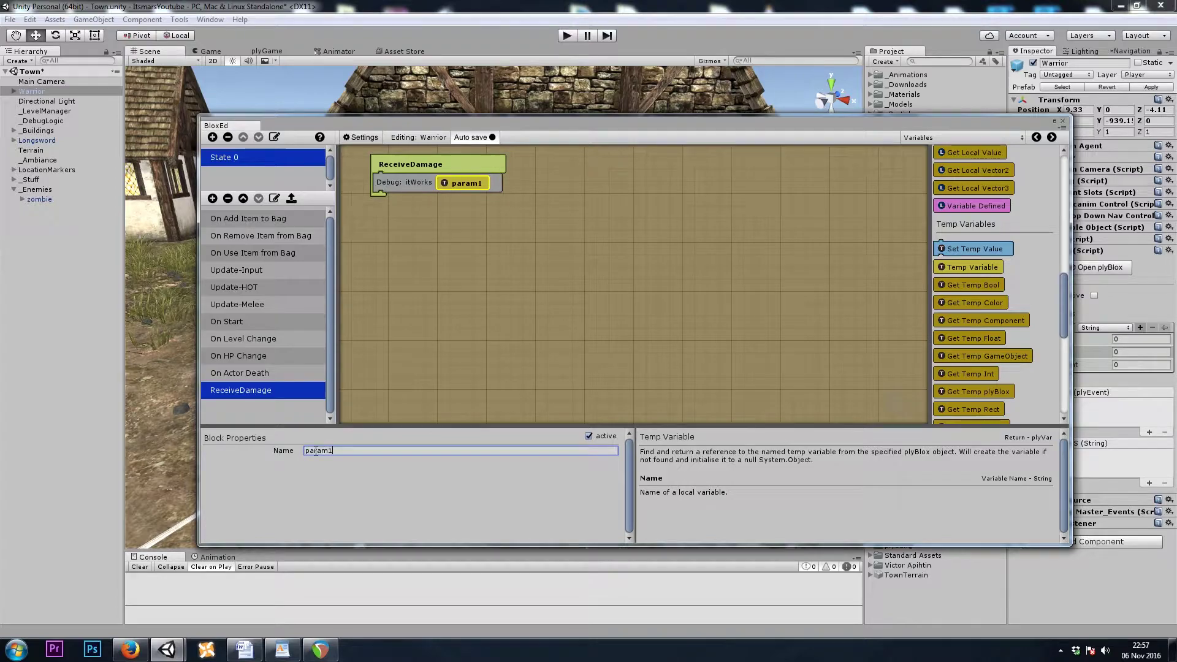
left_click(460, 288)
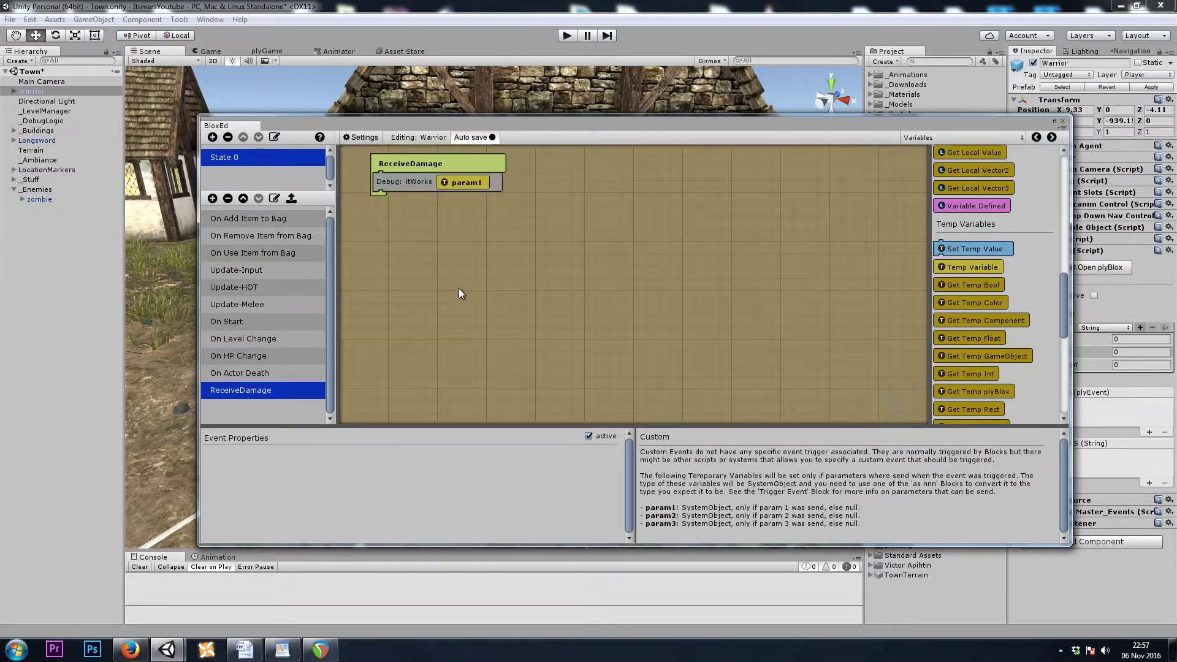
left_click(418, 187)
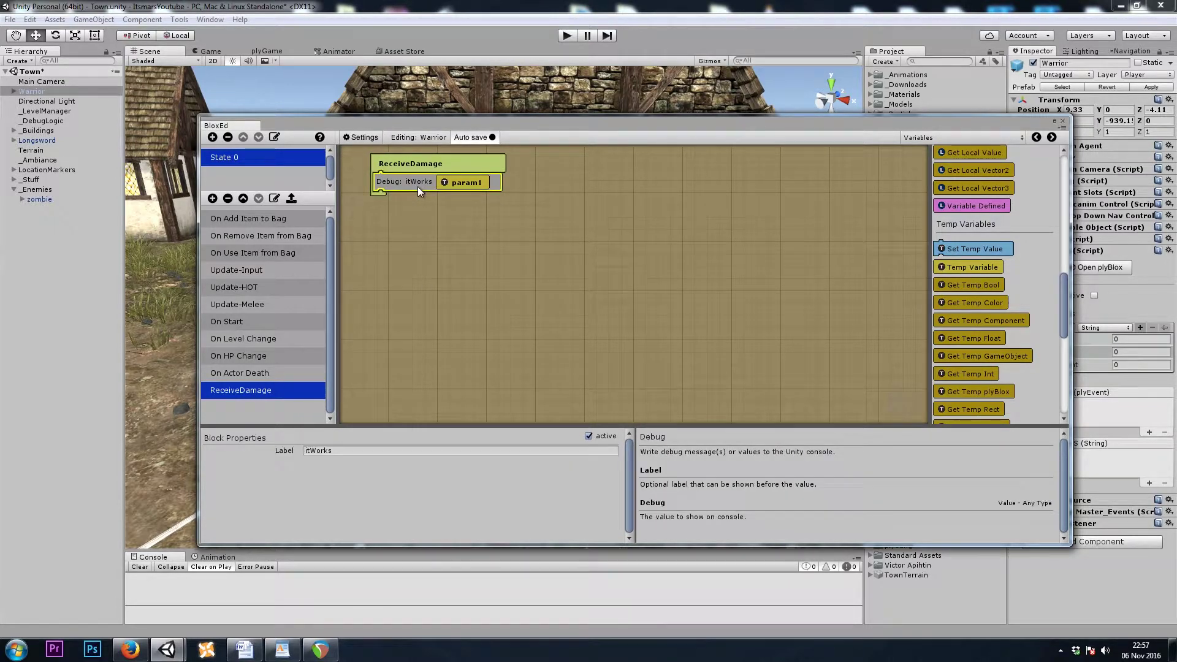
left_click(470, 183)
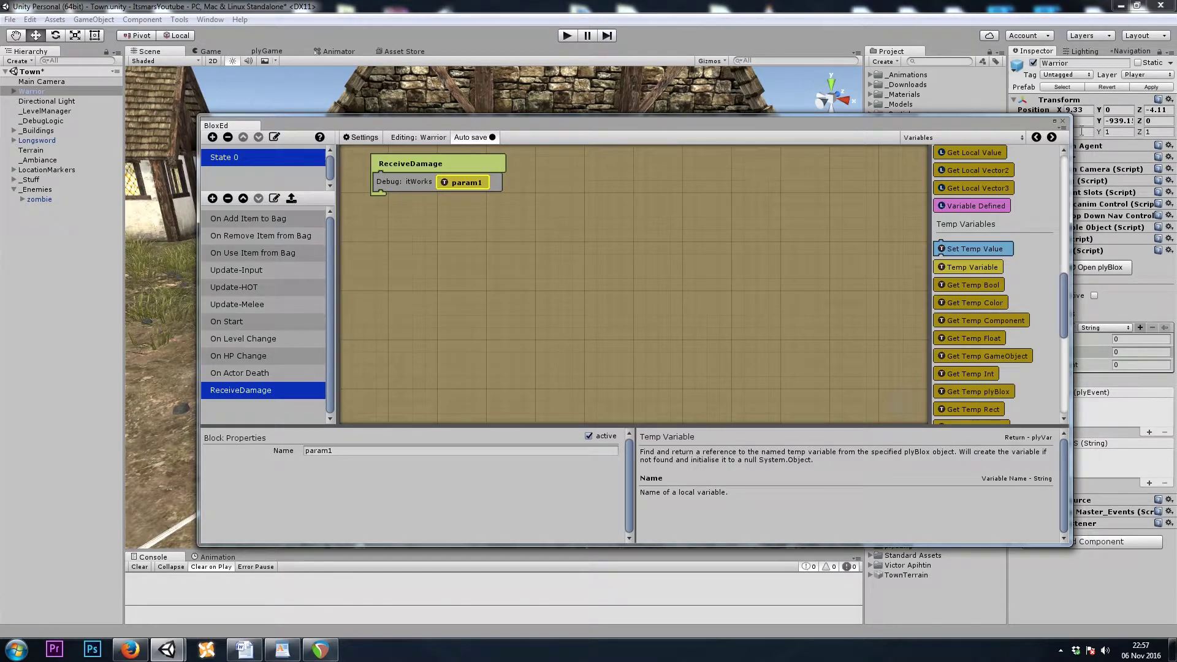
left_click(1064, 123)
mouse_move(524, 269)
left_mouse_down("alt")
mouse_move(501, 362)
mouse_move(237, 355)
left_mouse_up("alt")
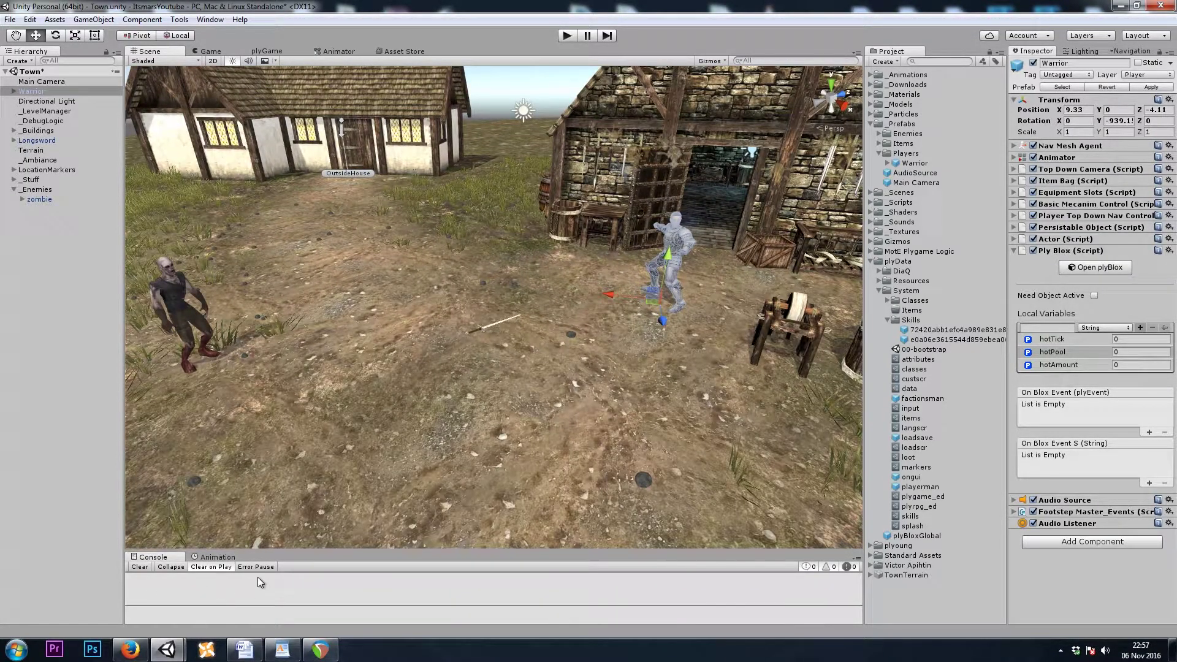
scroll(439, 281, "up", 2)
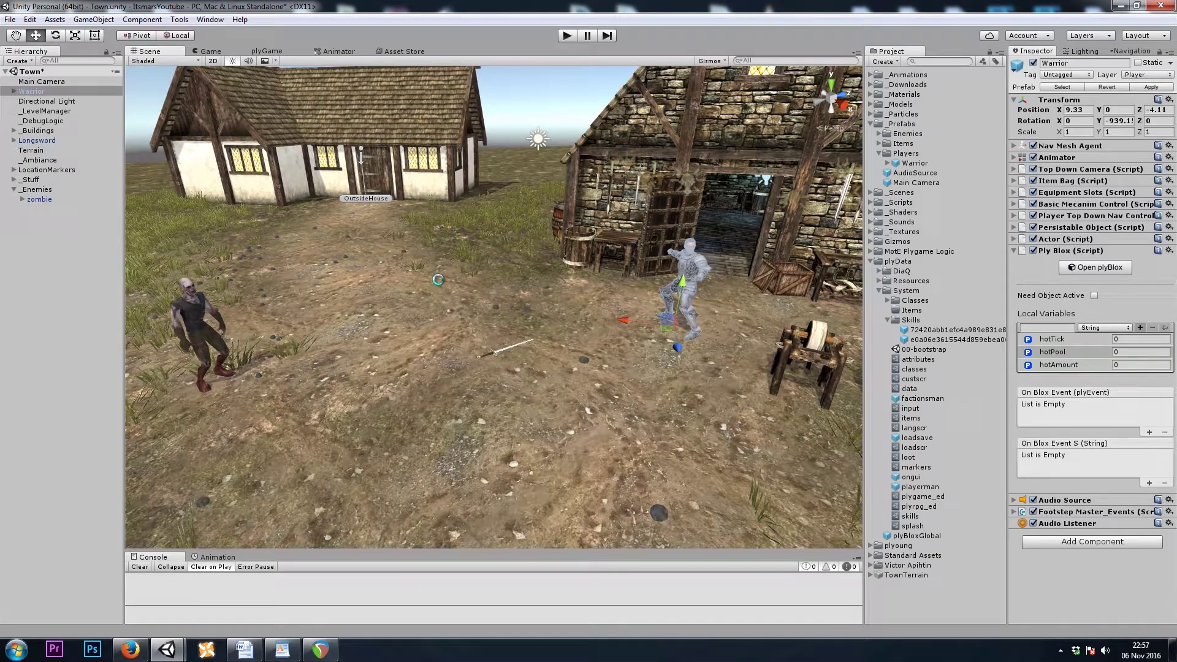
Apply the Warrior's prefab changes and save the Town scene with Ctrl+S.
left_click(1150, 87)
left_click(37, 91)
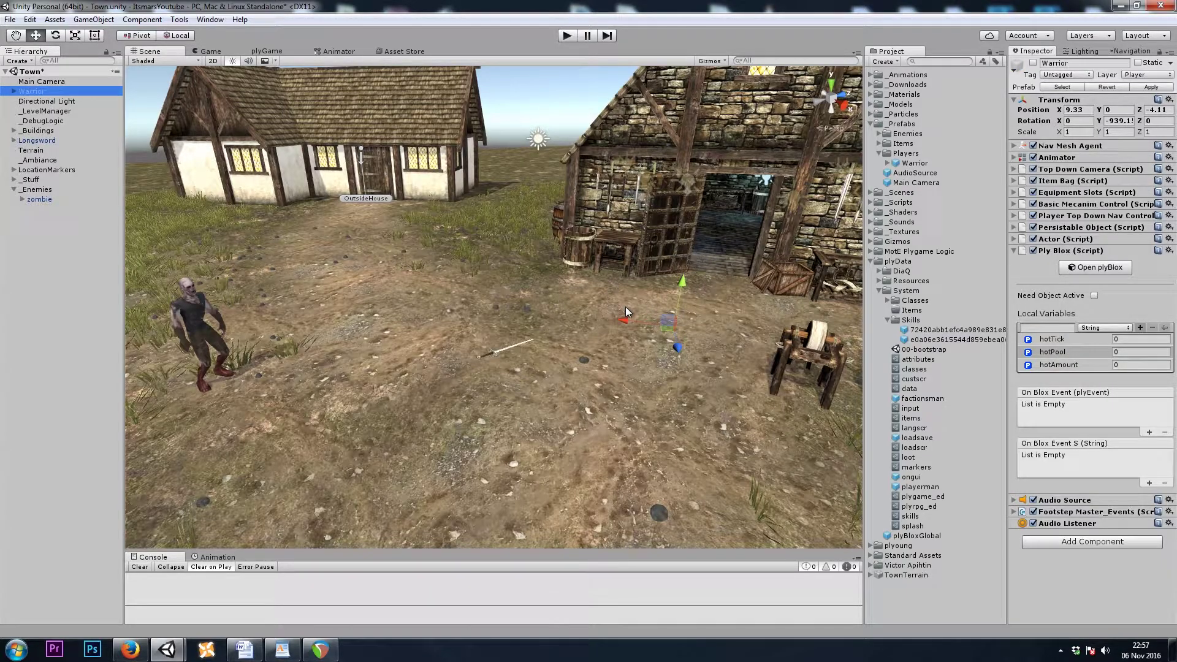
key("ctrl+s")
Start Play mode, pause in the Game view, and clear and enlarge the console.
left_click(567, 35)
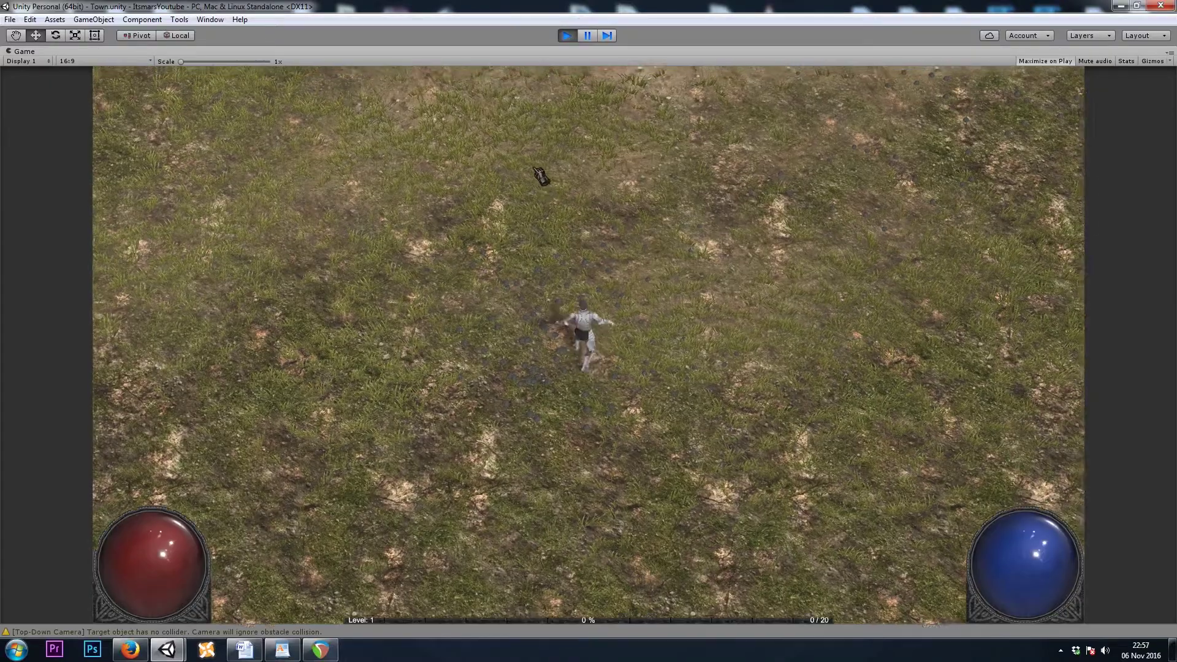
left_click(540, 177)
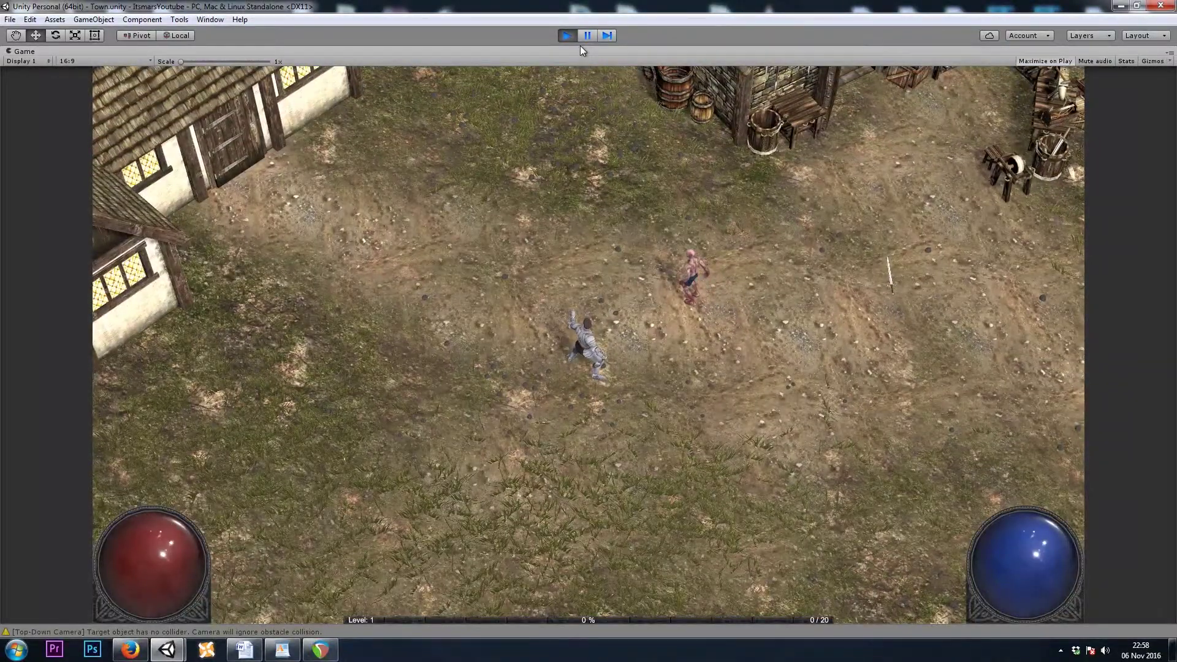
left_click(588, 35)
left_click(210, 53)
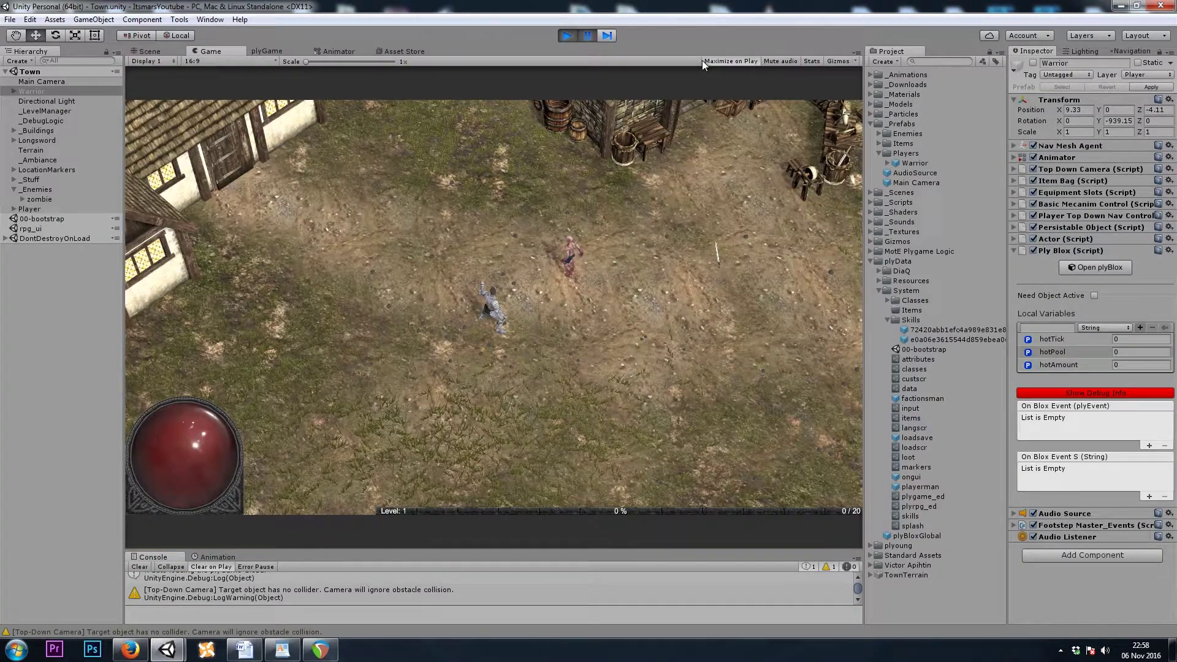
left_click(171, 562)
left_click_drag(266, 550, 267, 486)
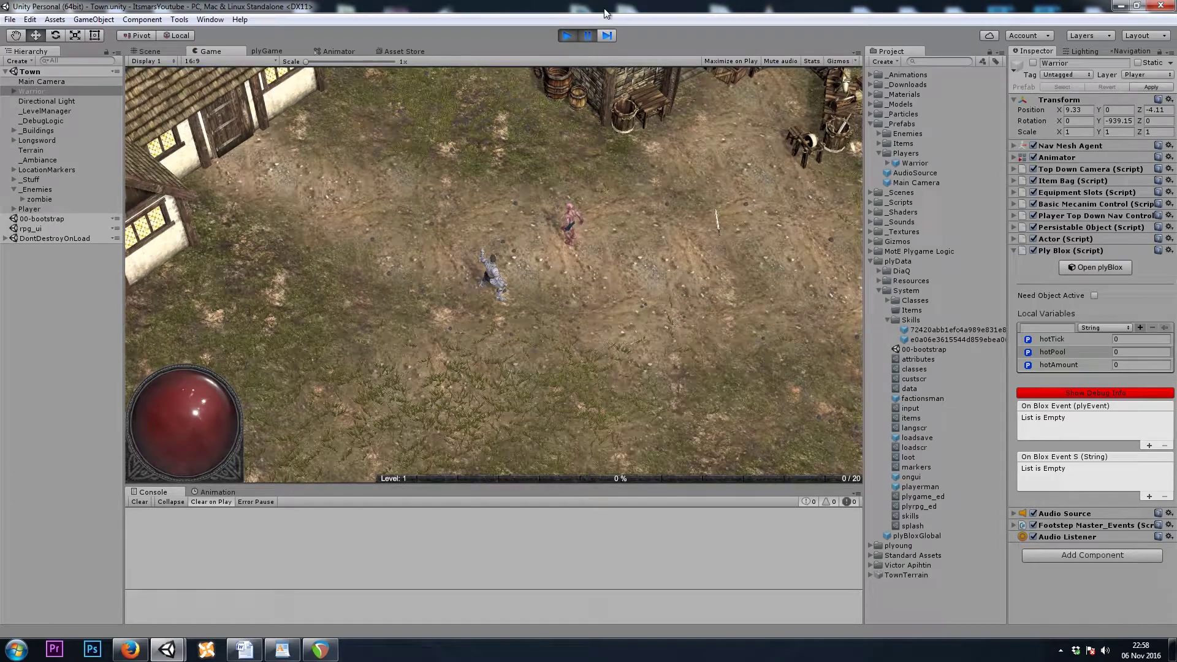
Resume and walk the warrior until itWorks10 is logged, then stop playing.
left_click(588, 38)
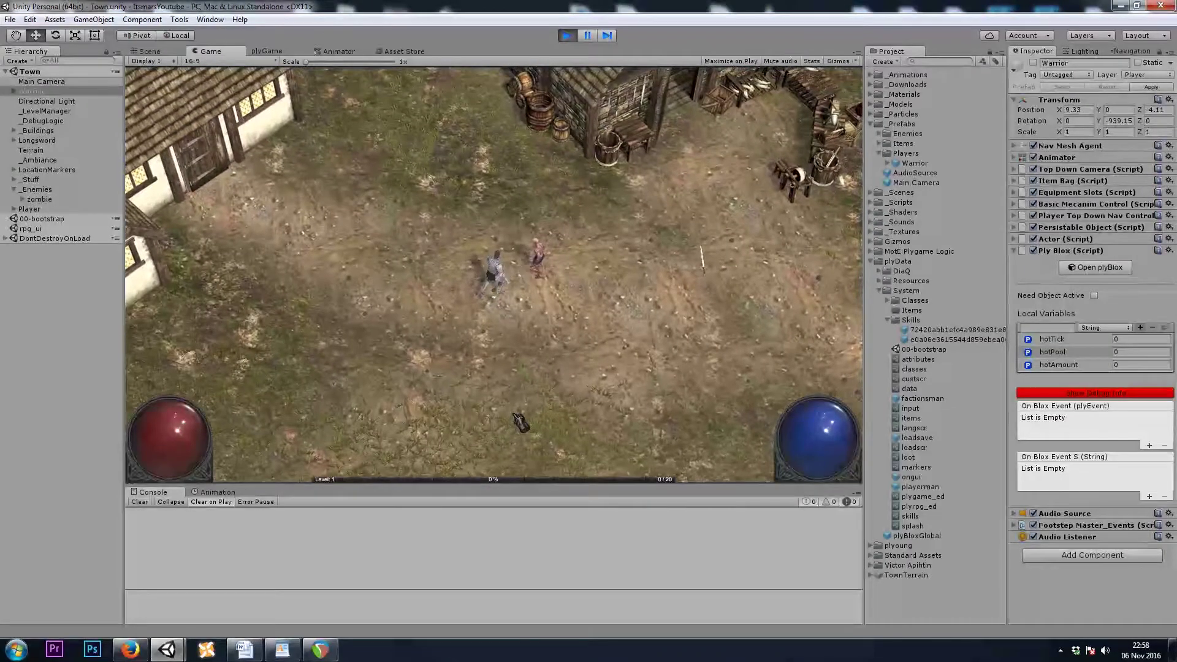
left_click(495, 424)
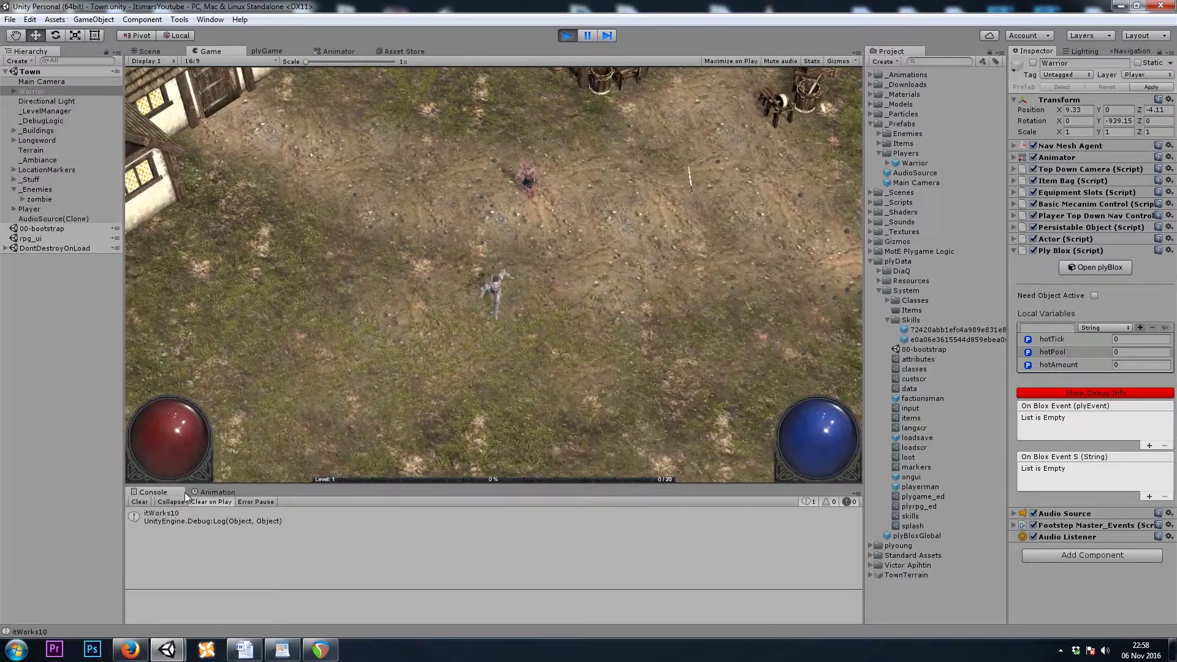
left_click(512, 395)
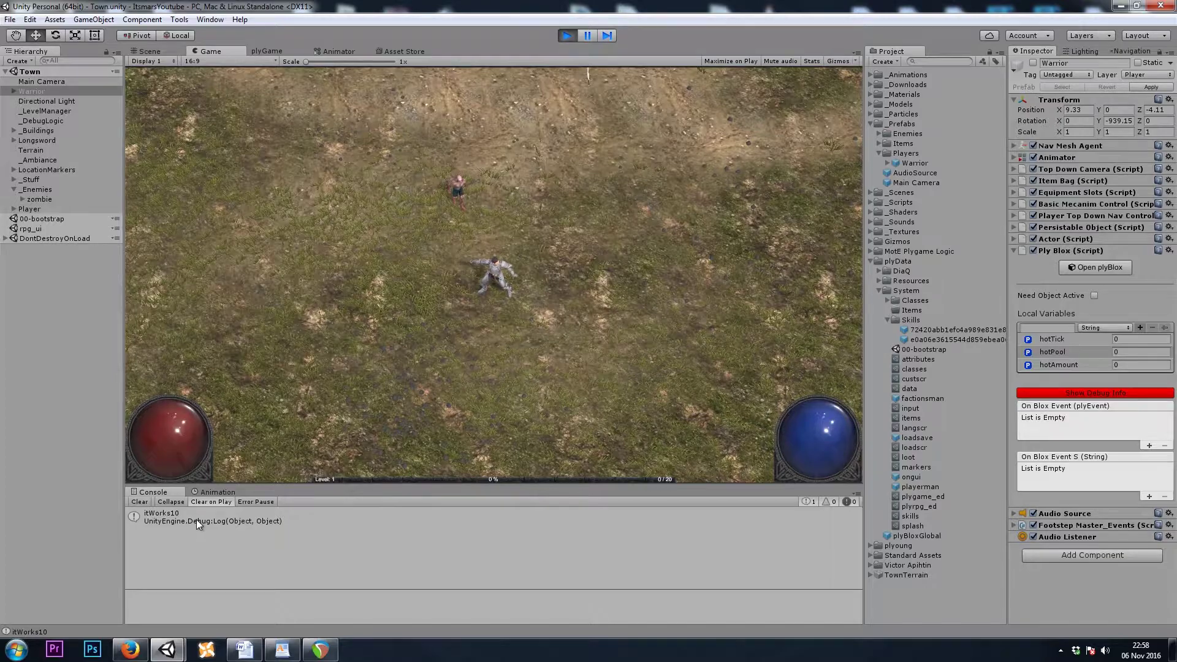
left_click(566, 35)
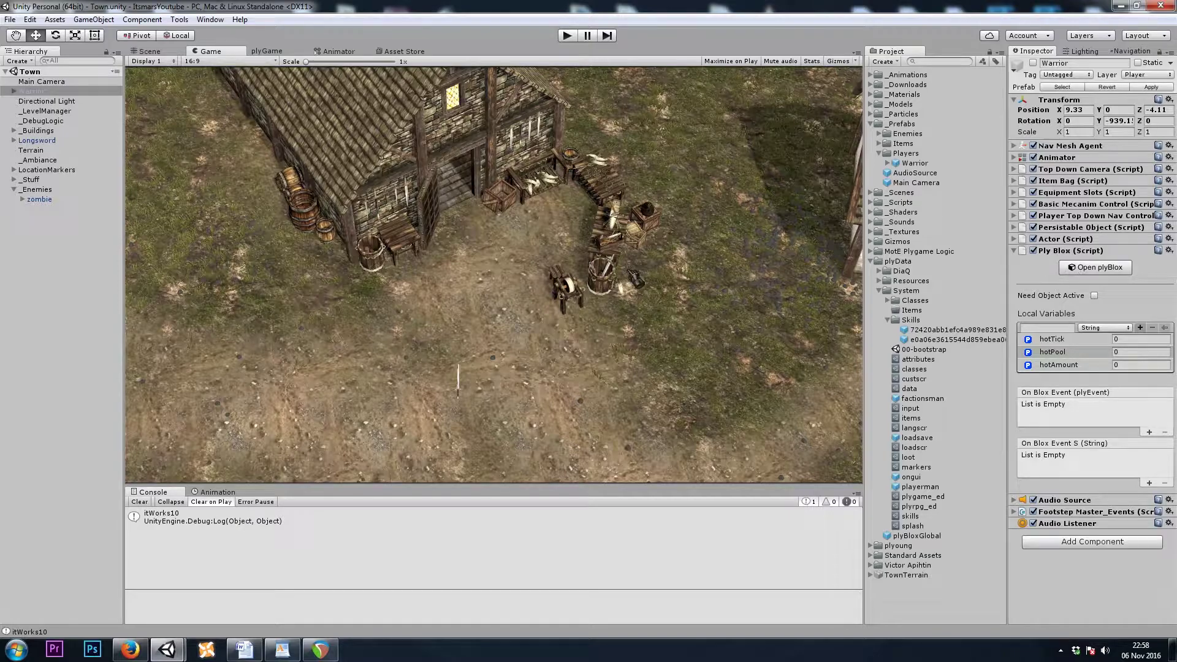
Return to the Warrior and delete the Debug: itWorks block from its ReceiveDamage event.
left_click(152, 52)
left_click_drag(503, 326, 1005, 304, "alt")
key("f")
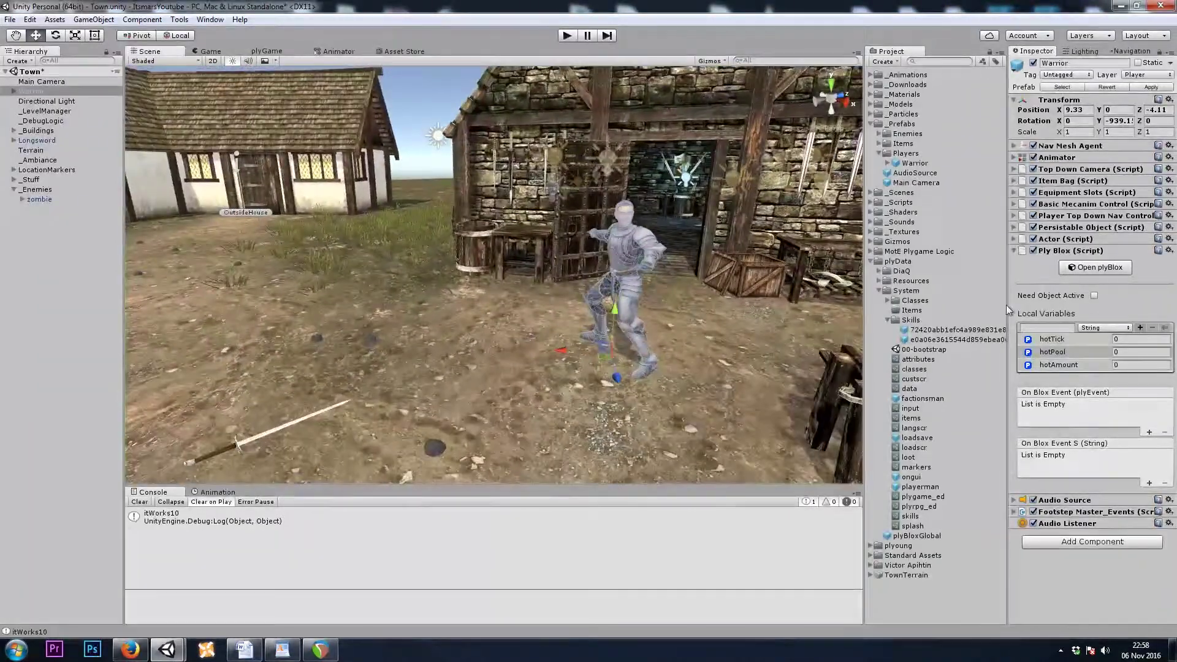
left_click(1102, 266)
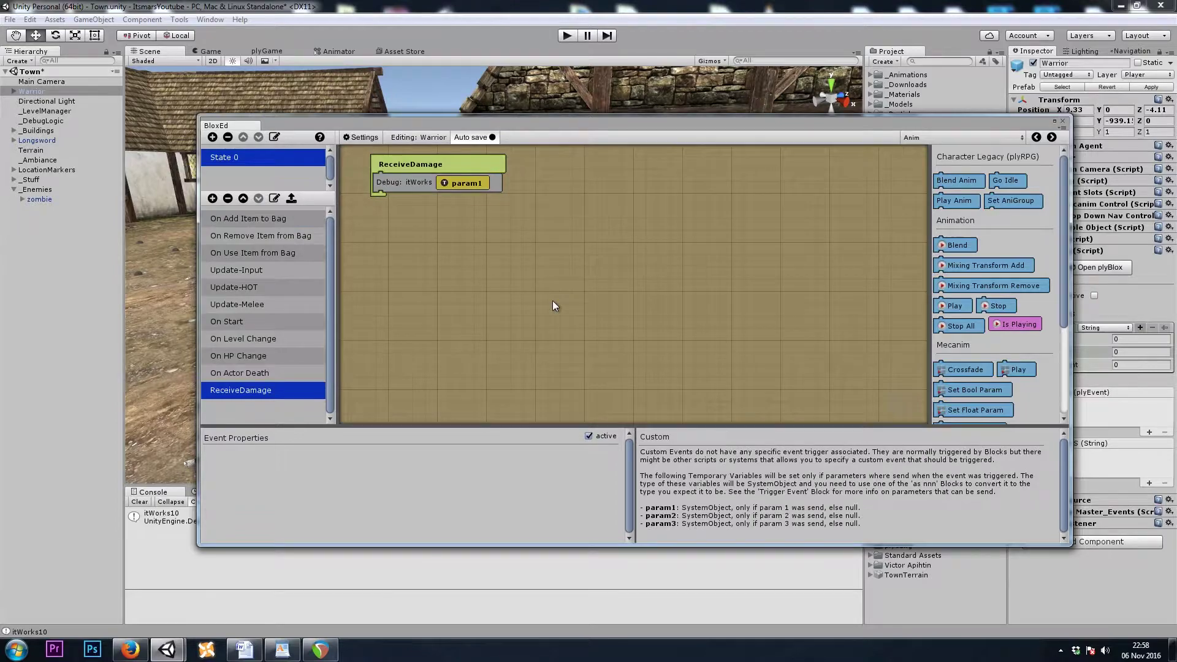
left_click(413, 183)
key("Delete")
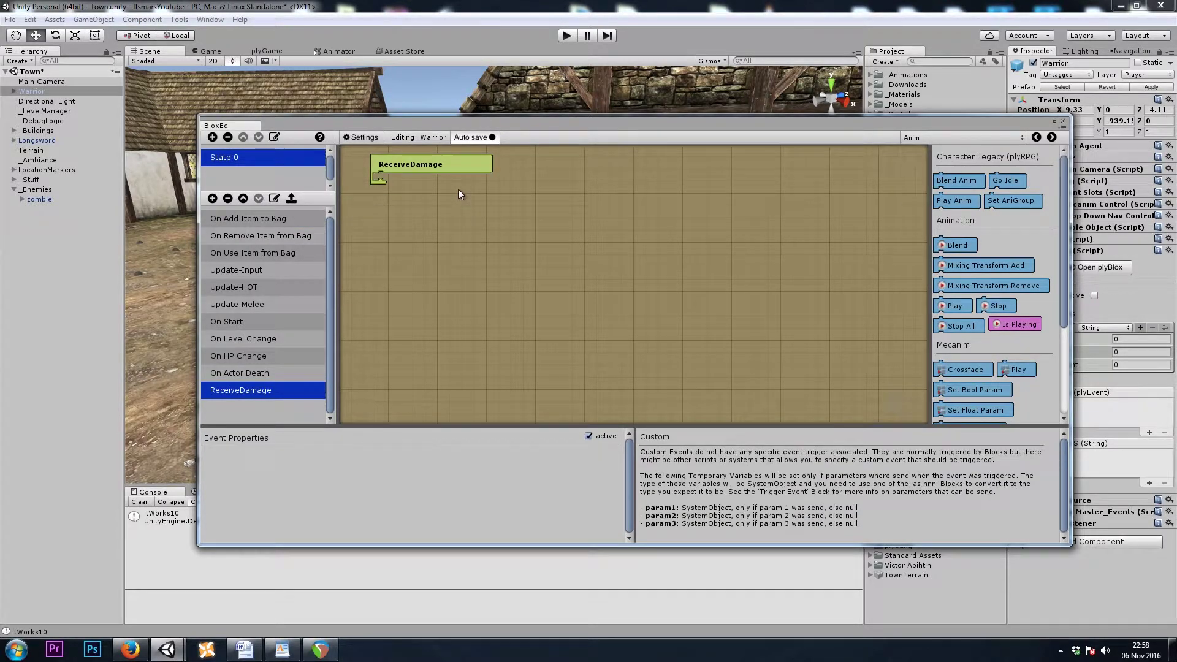
Add an If block under ReceiveDamage with a String a = b condition.
left_click(939, 137)
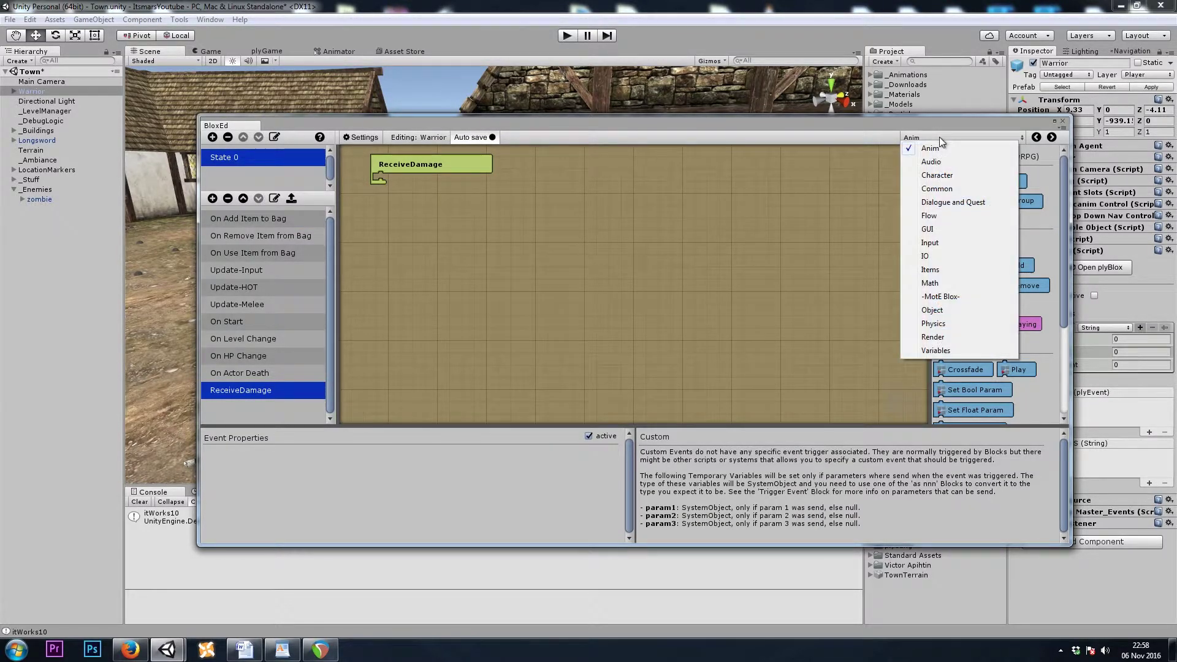
left_click(942, 215)
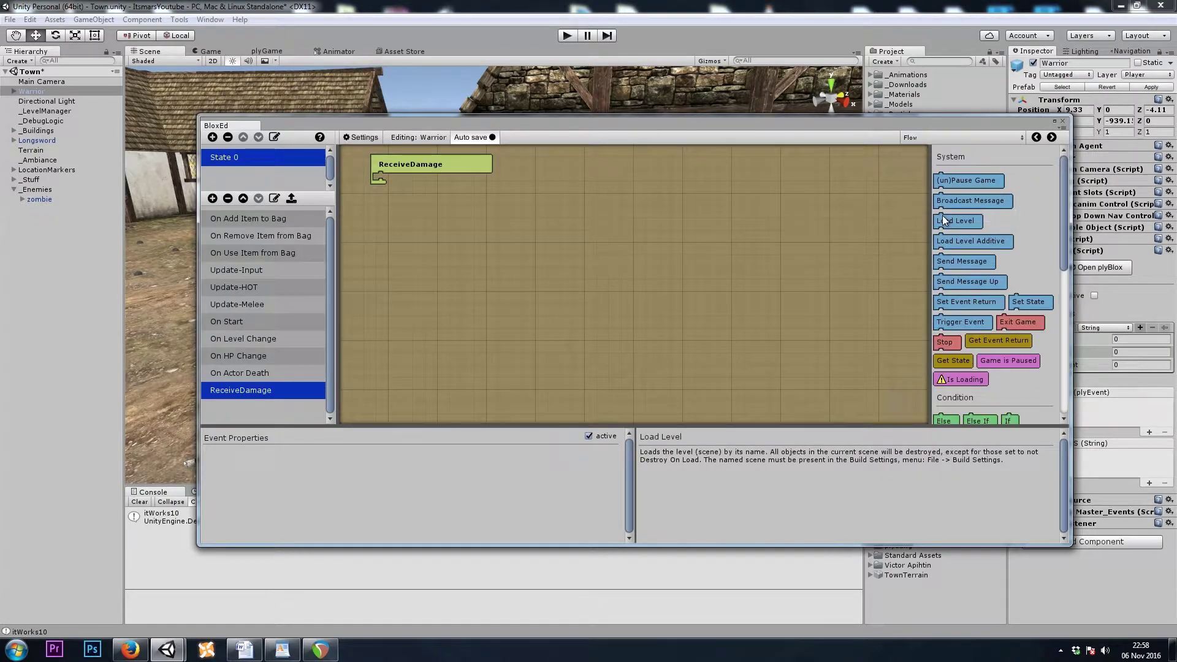
scroll(971, 222, "down", 3)
scroll(972, 221, "down", 3)
left_click_drag(1009, 276, 425, 176)
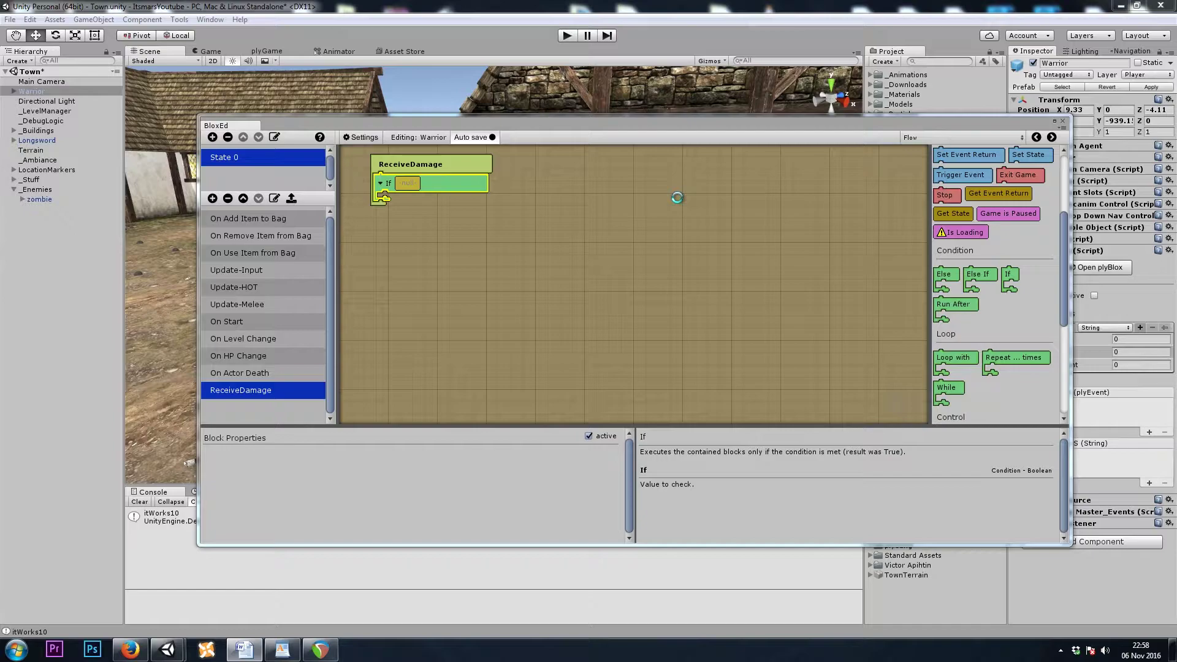
left_click(910, 137)
left_click(983, 157)
scroll(983, 157, "down", 5)
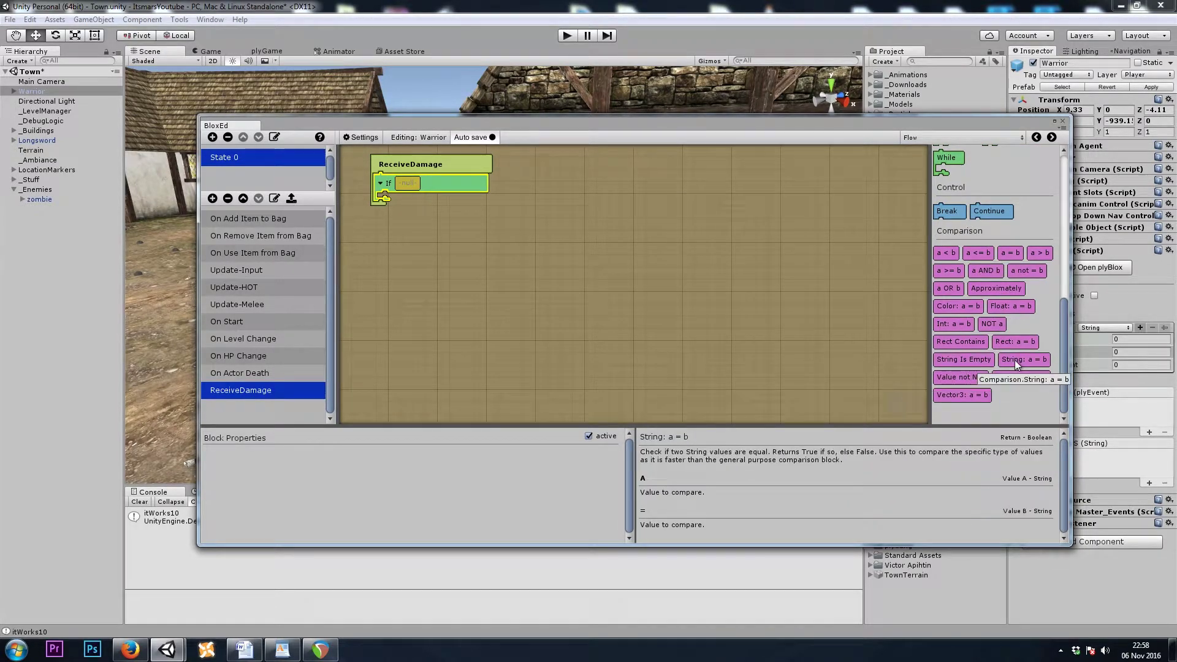
left_click_drag(1022, 360, 408, 188)
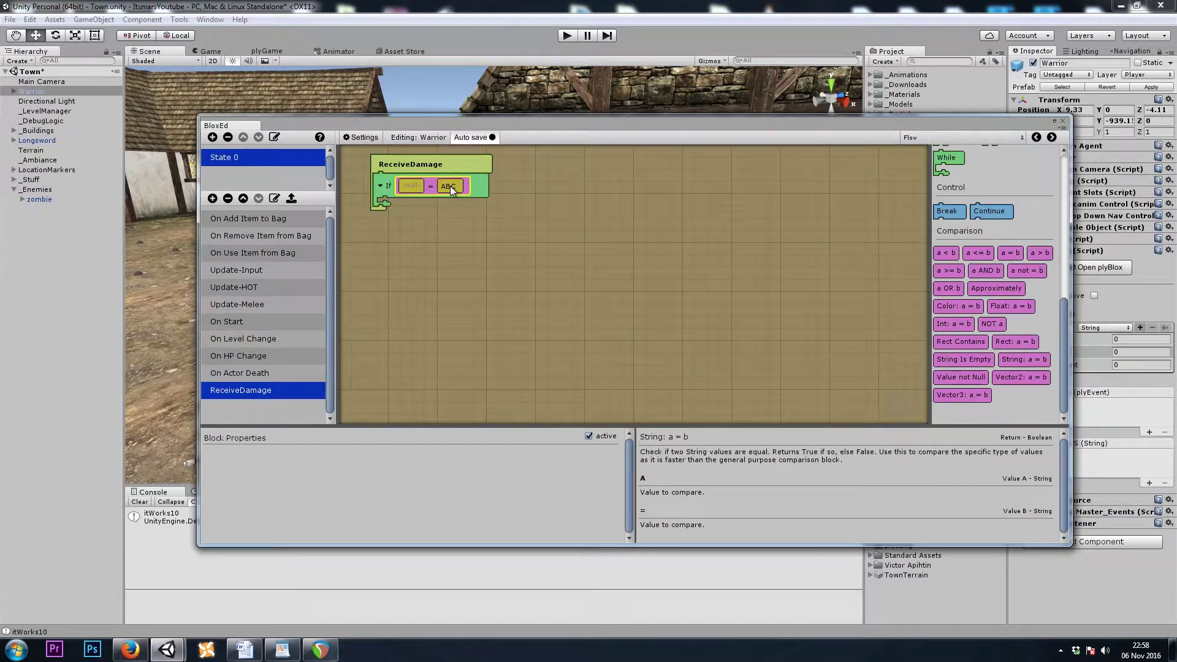
left_click(910, 137)
left_click(957, 341)
scroll(1007, 352, "down", 3)
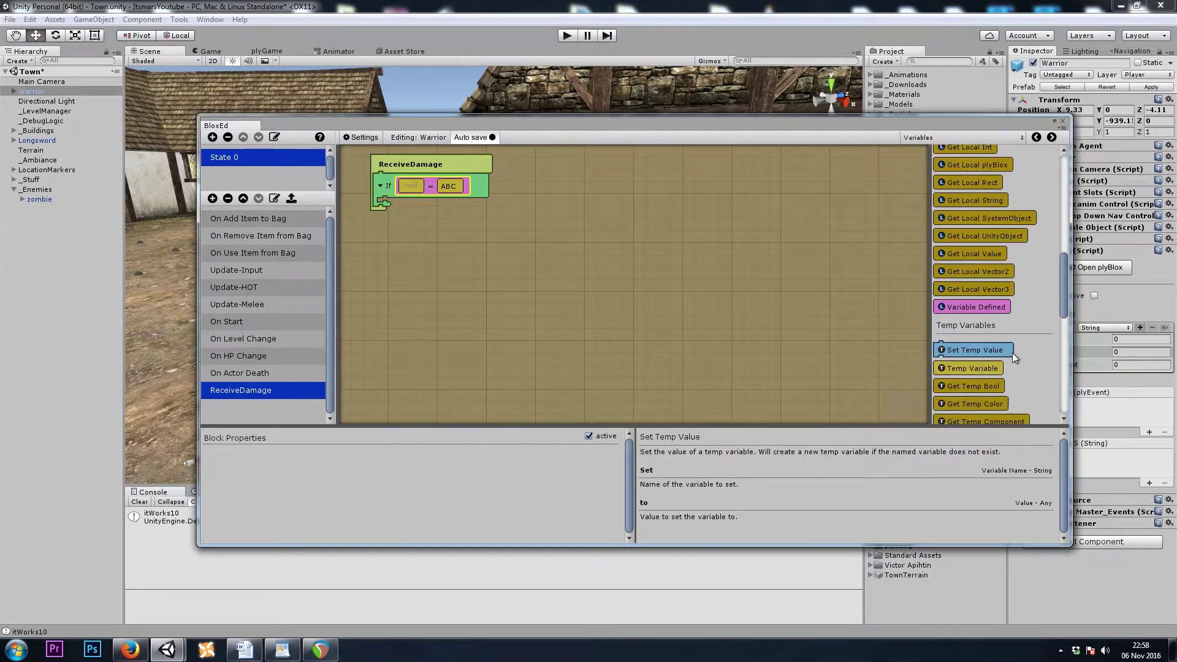
scroll(1012, 353, "down", 3)
scroll(1016, 336, "down", 2)
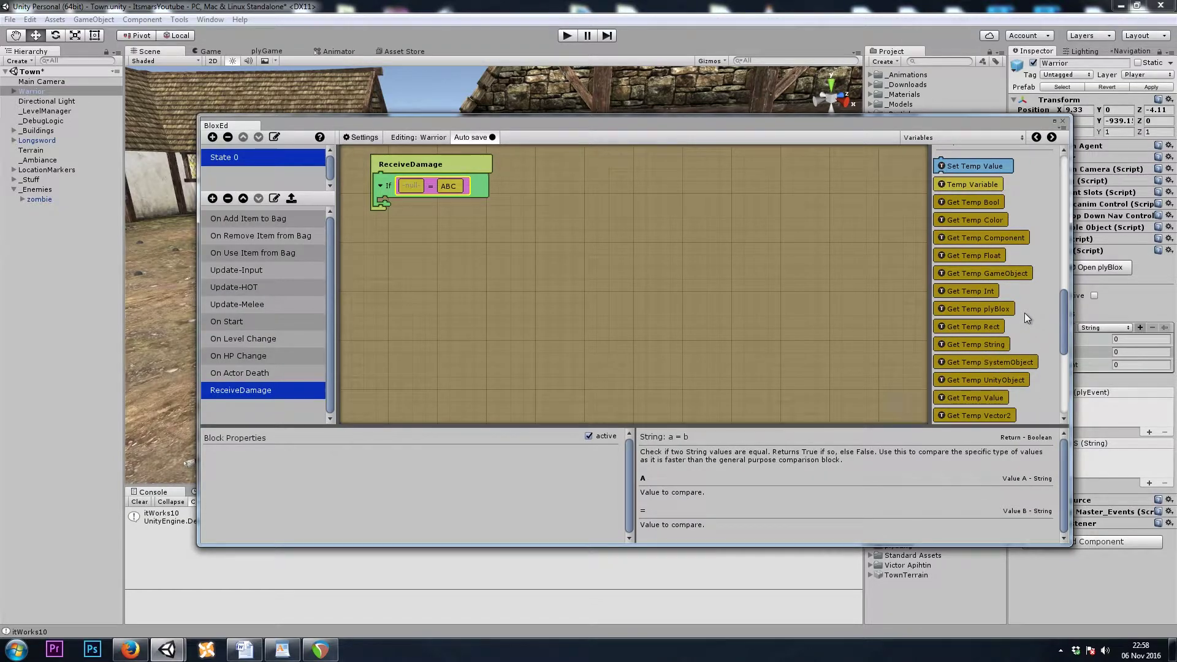
scroll(1024, 313, "down", 1)
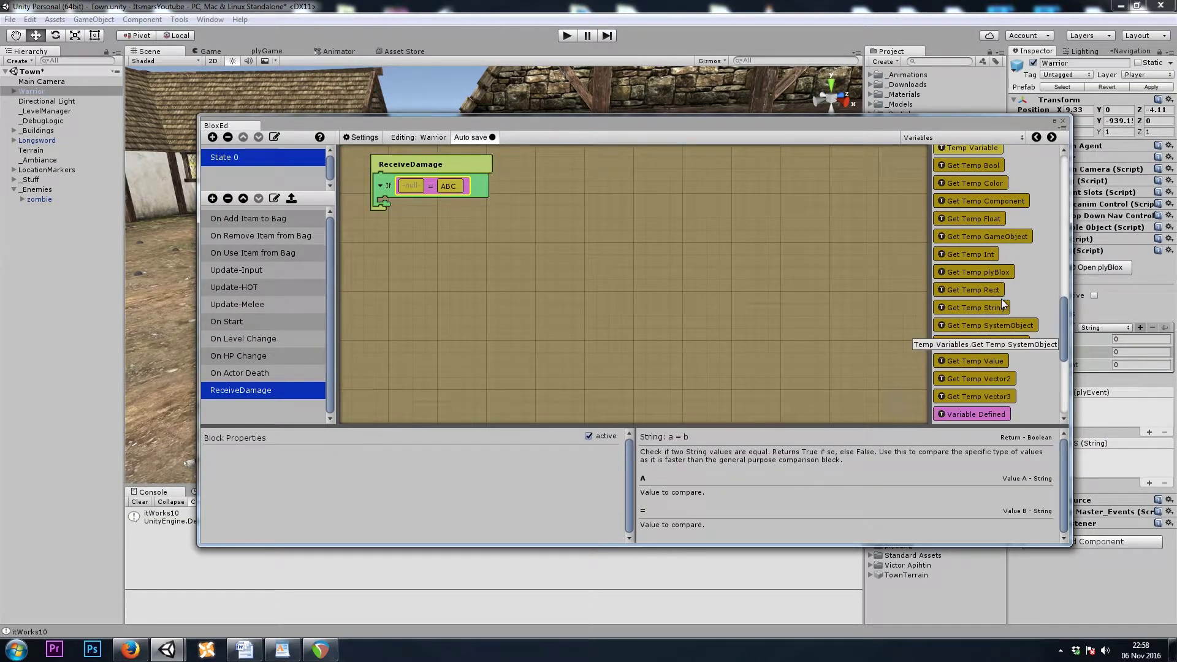
Make the condition compare Get Temp String param2 against the value fire.
left_click_drag(984, 308, 412, 186)
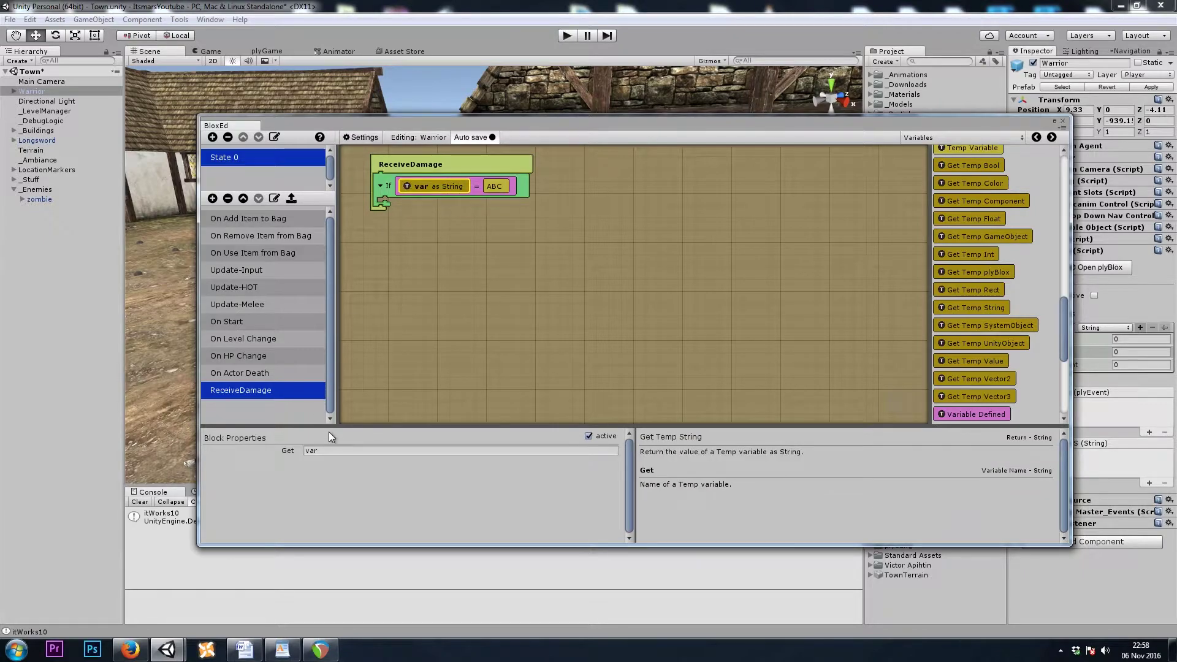
left_click(341, 450)
type("param2")
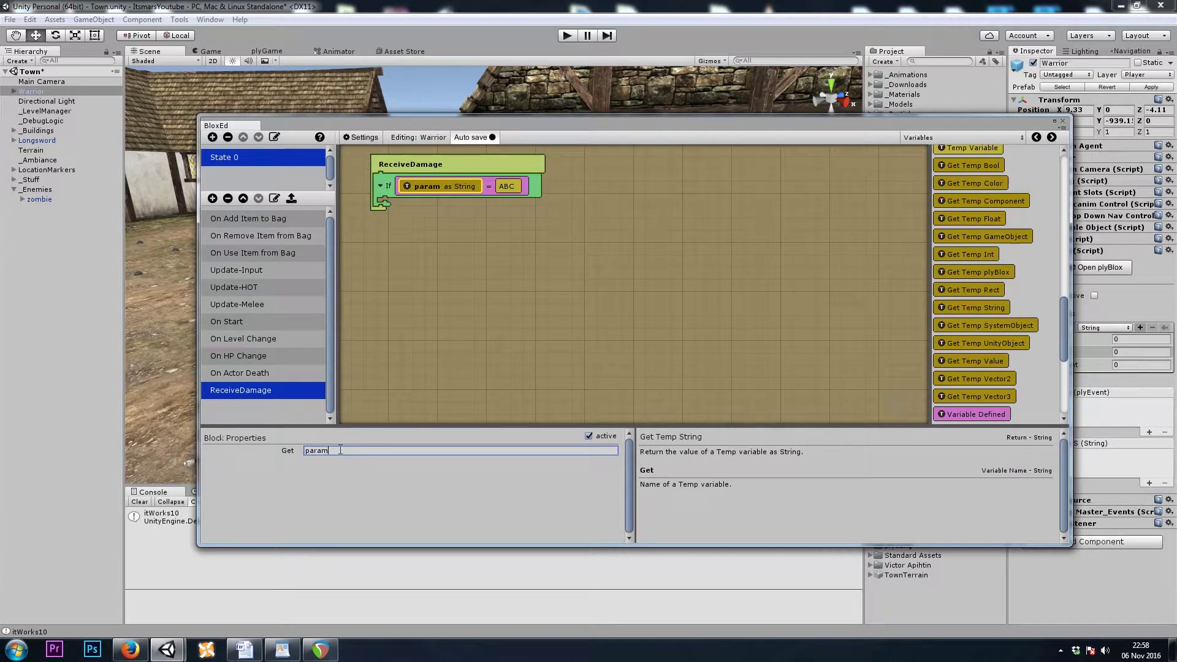
left_click(513, 188)
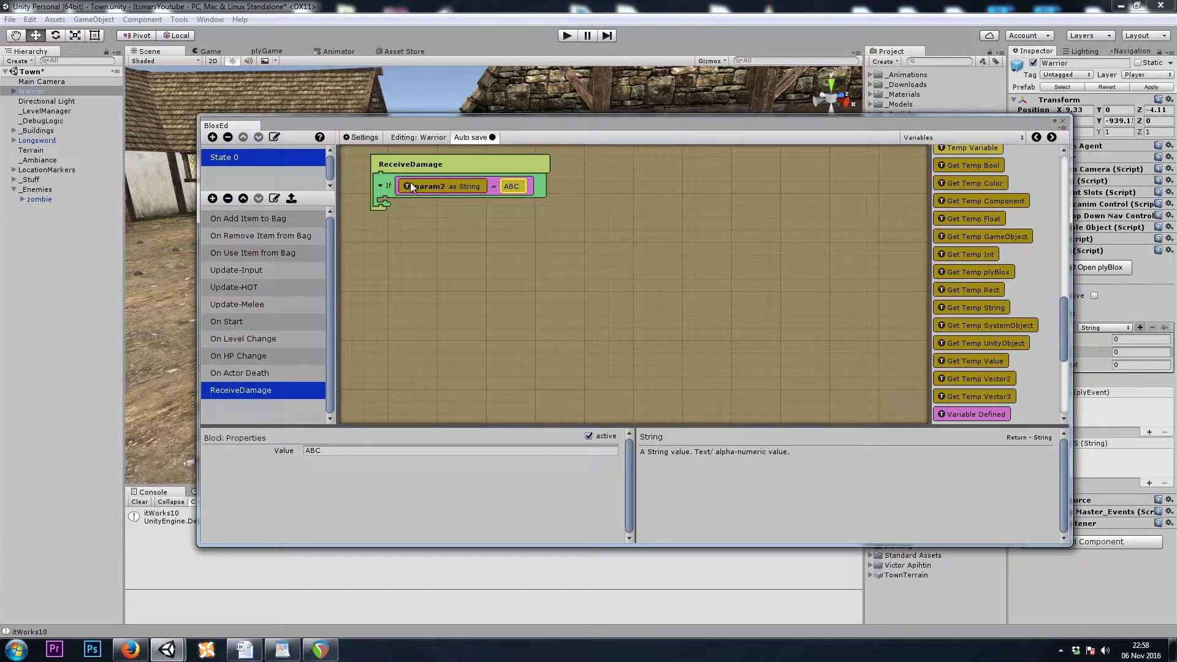
left_click(403, 451)
type("fire")
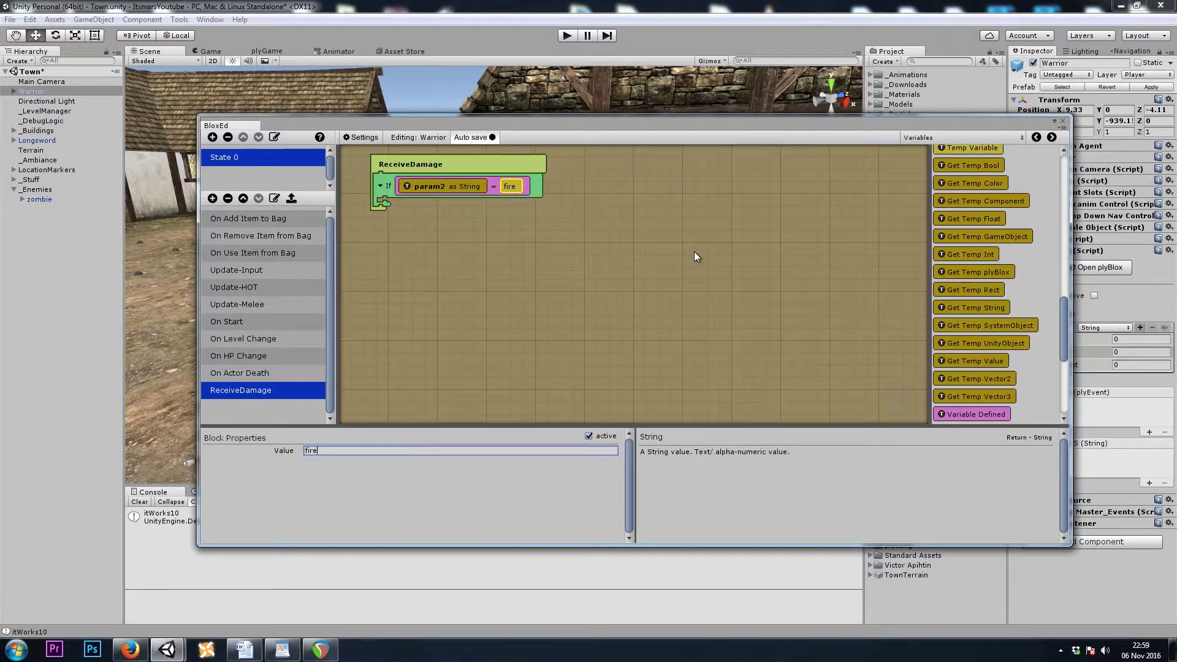
Put a 'mitigate Fire Damage' comment inside the If branch.
left_click(916, 140)
left_click(966, 198)
scroll(974, 308, "up", 3)
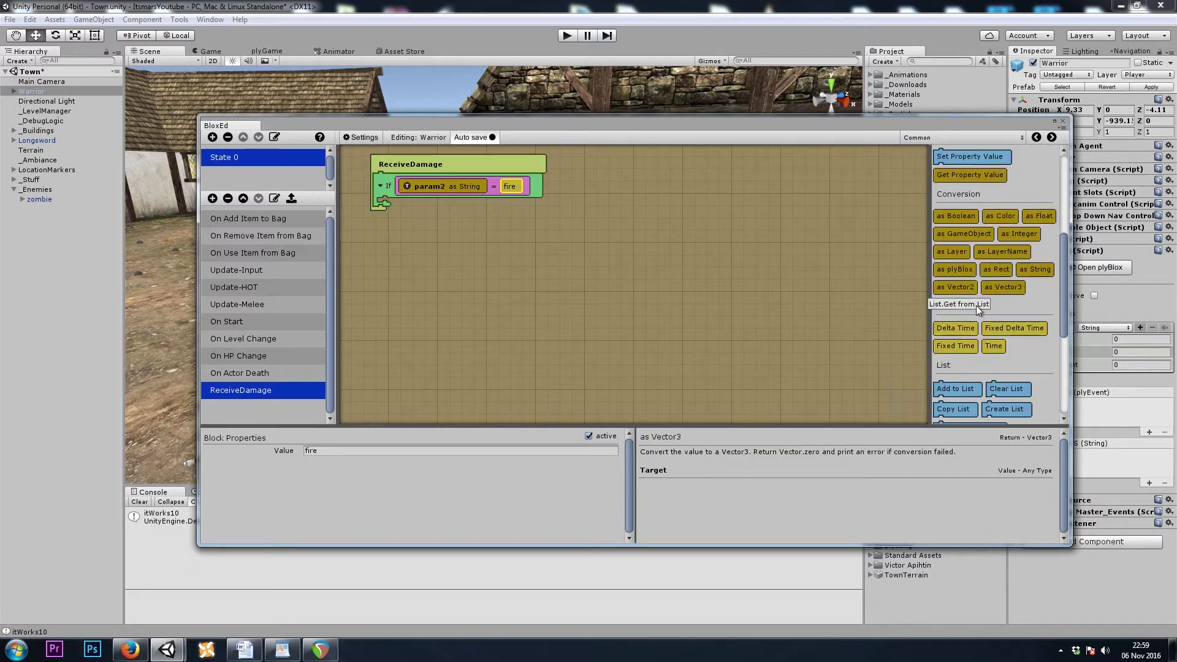
scroll(972, 308, "up", 3)
left_click_drag(953, 211, 384, 204)
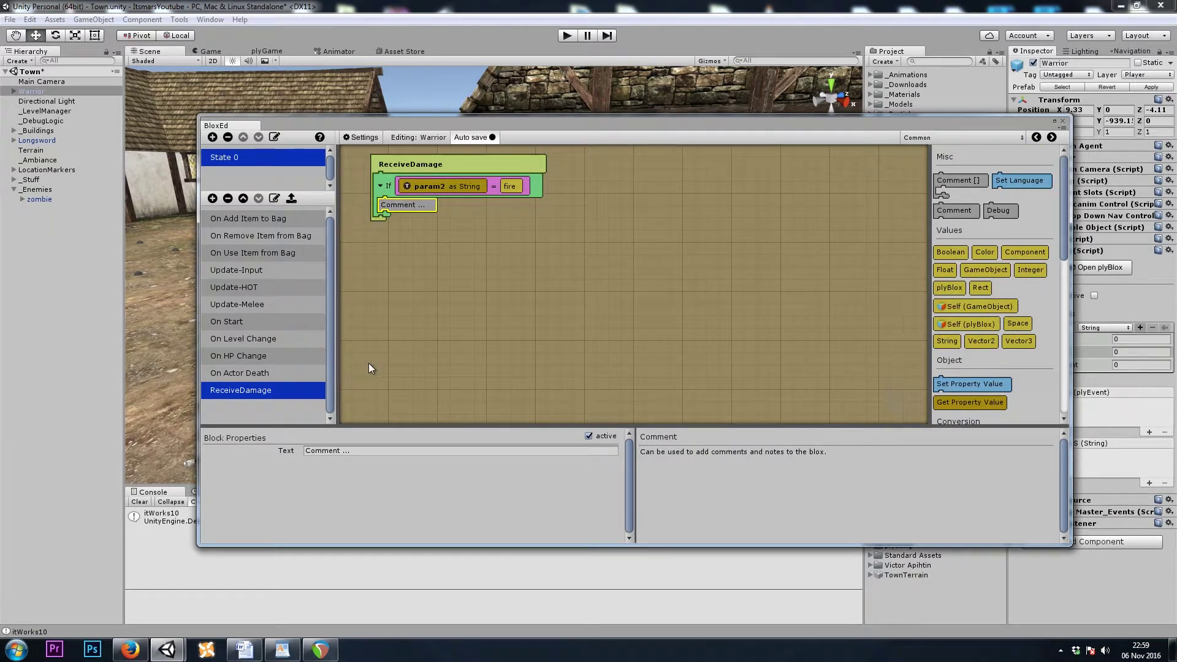
left_click(371, 450)
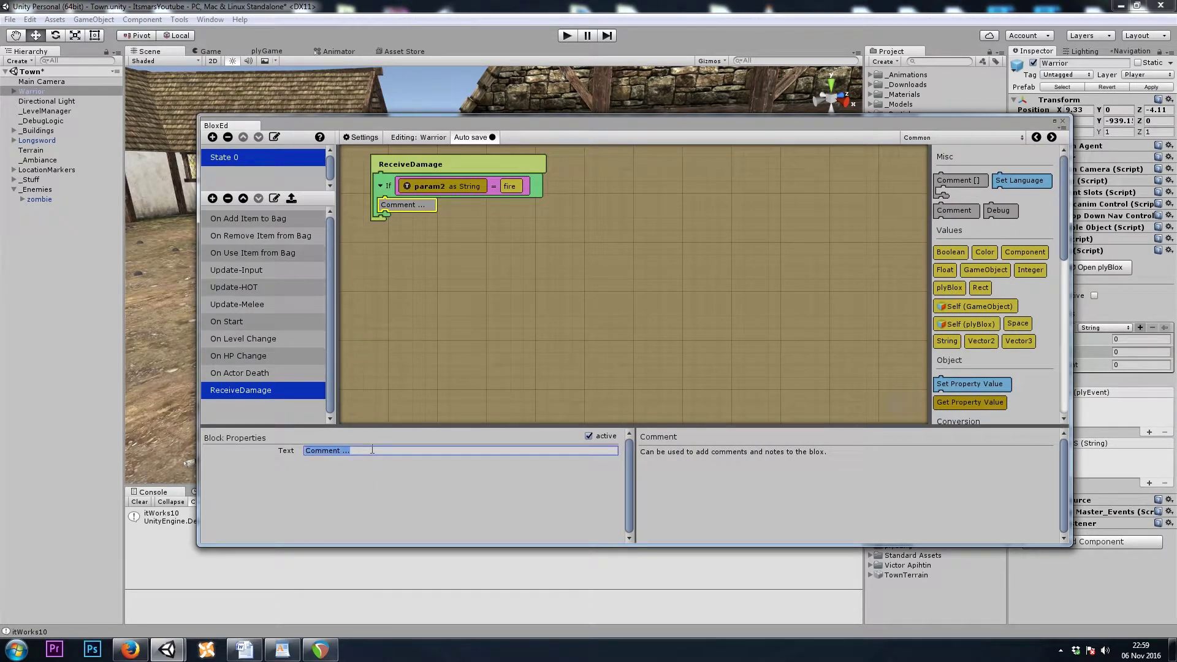
type("mitigate Fir")
type("e Damage")
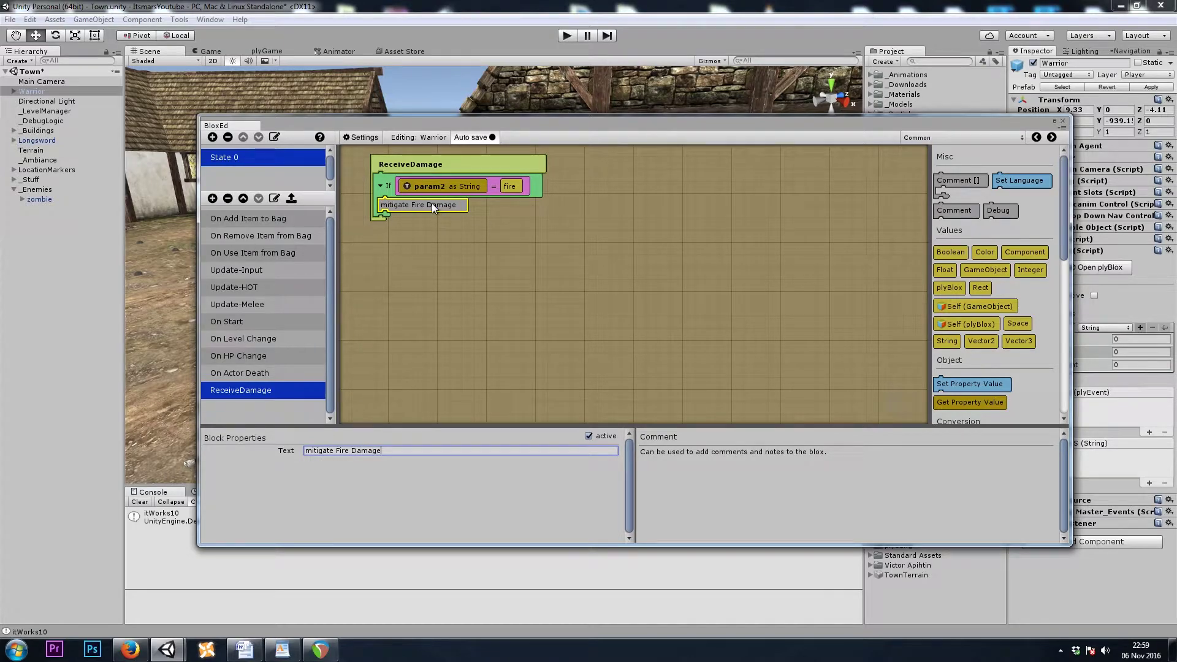
Add an Else If branch checking param2 equals cold, with a mitigate Cold Damage comment.
left_click(938, 138)
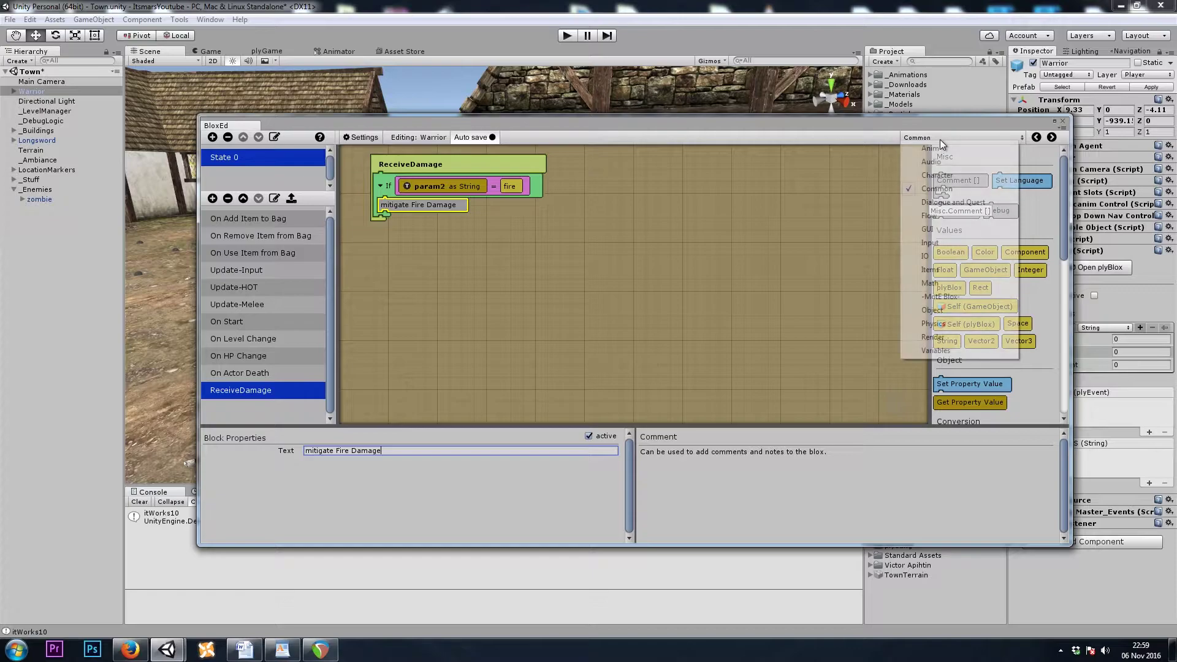
left_click(942, 219)
mouse_move(977, 238)
left_mouse_down()
mouse_move(358, 243)
mouse_move(379, 231)
left_mouse_up()
left_click(494, 188)
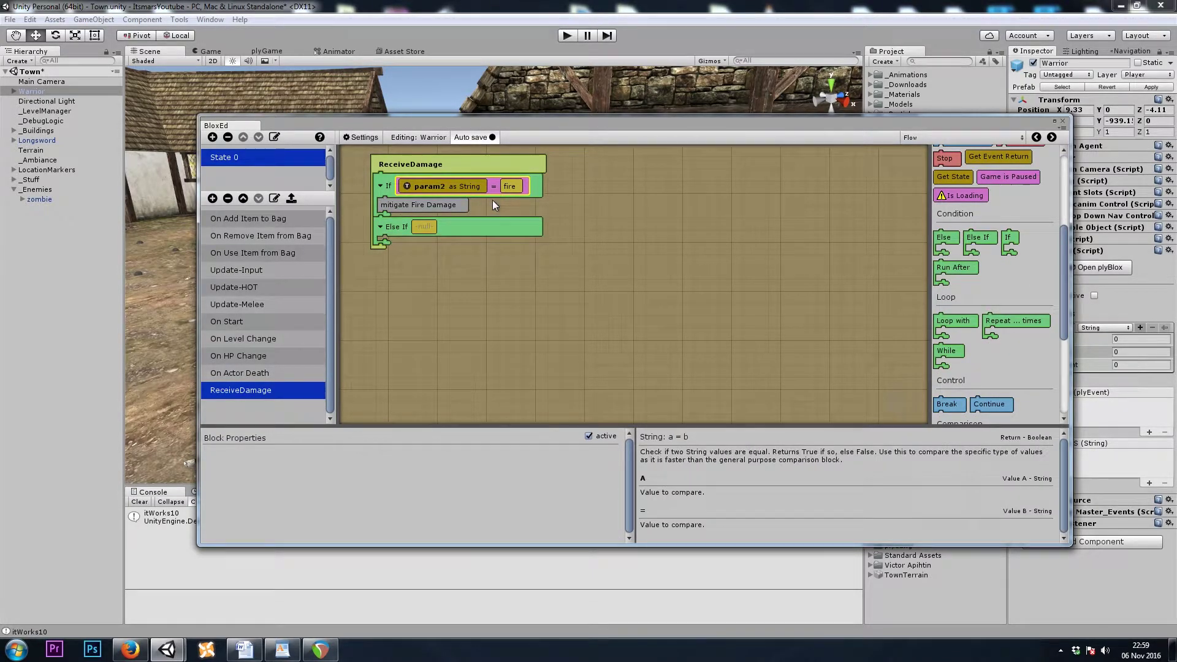
left_click_drag(494, 187, 497, 232, "ctrl")
left_click(531, 230)
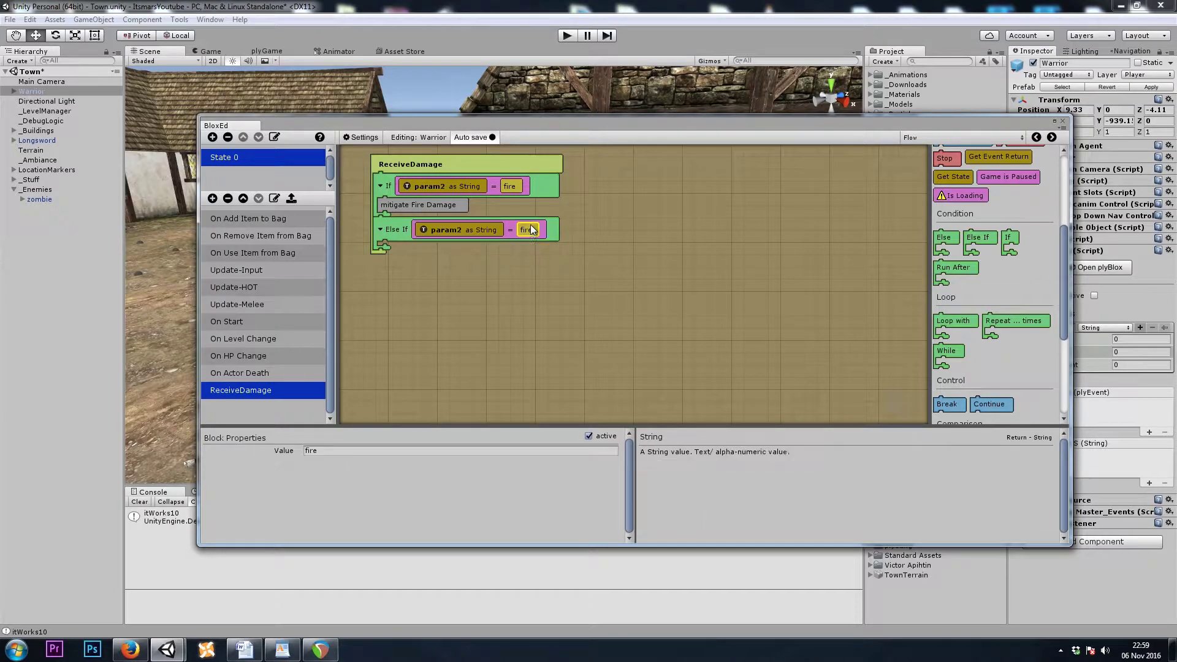
left_click(333, 451)
type("co")
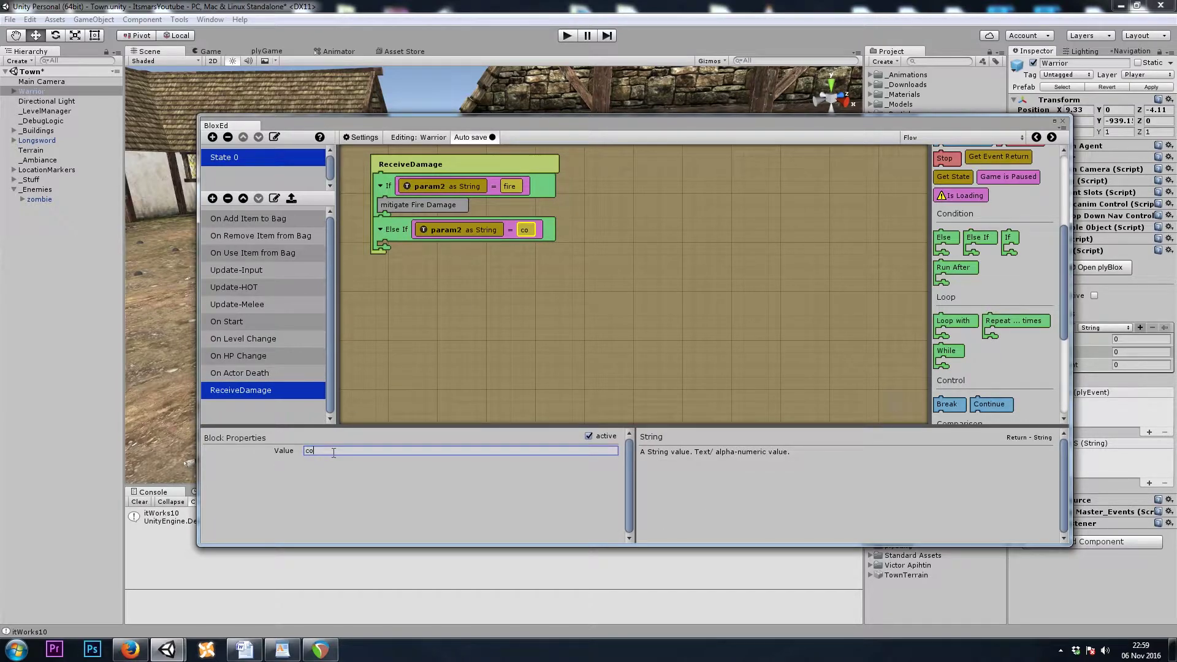
type("ld")
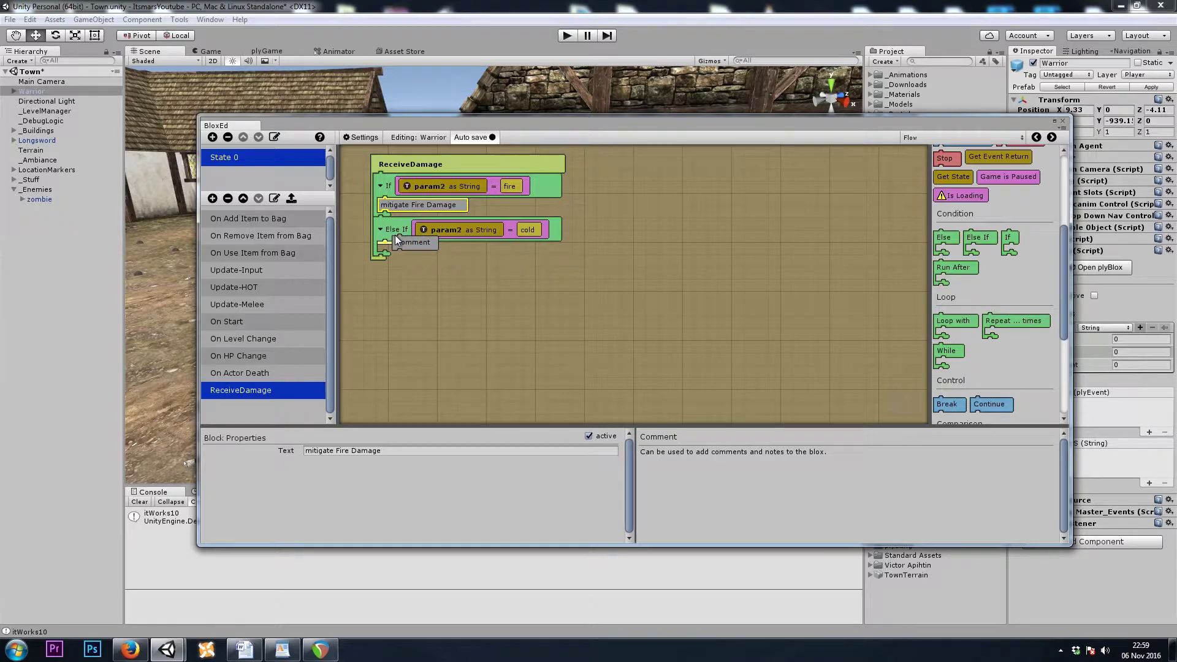
left_click_drag(413, 199, 396, 247, "ctrl")
double_click(339, 452)
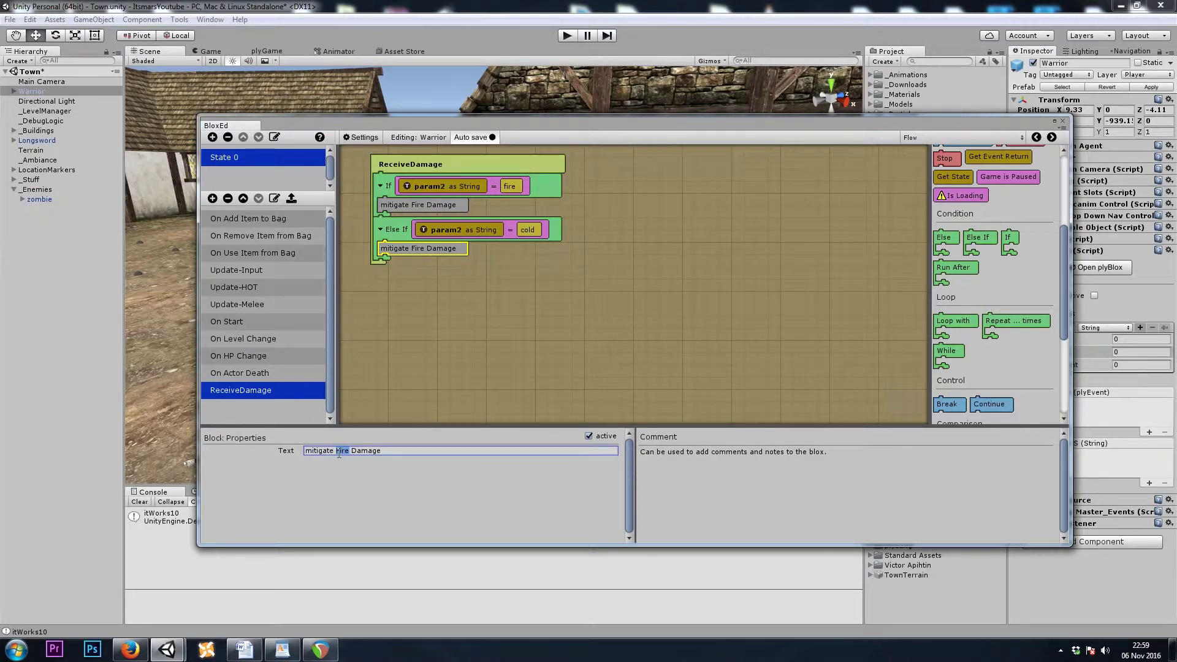
type("Cold")
Duplicate the cold branch and change its value and comment to lightning.
left_click_drag(422, 226, 446, 279, "ctrl")
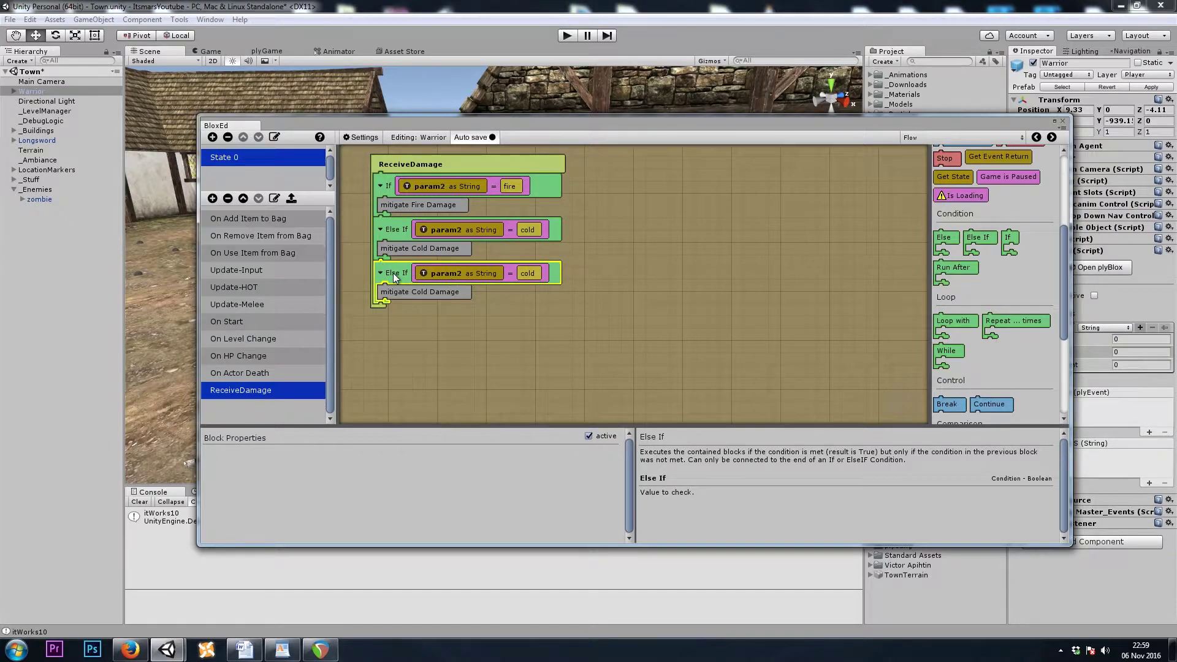
left_click(525, 278)
left_click(334, 449)
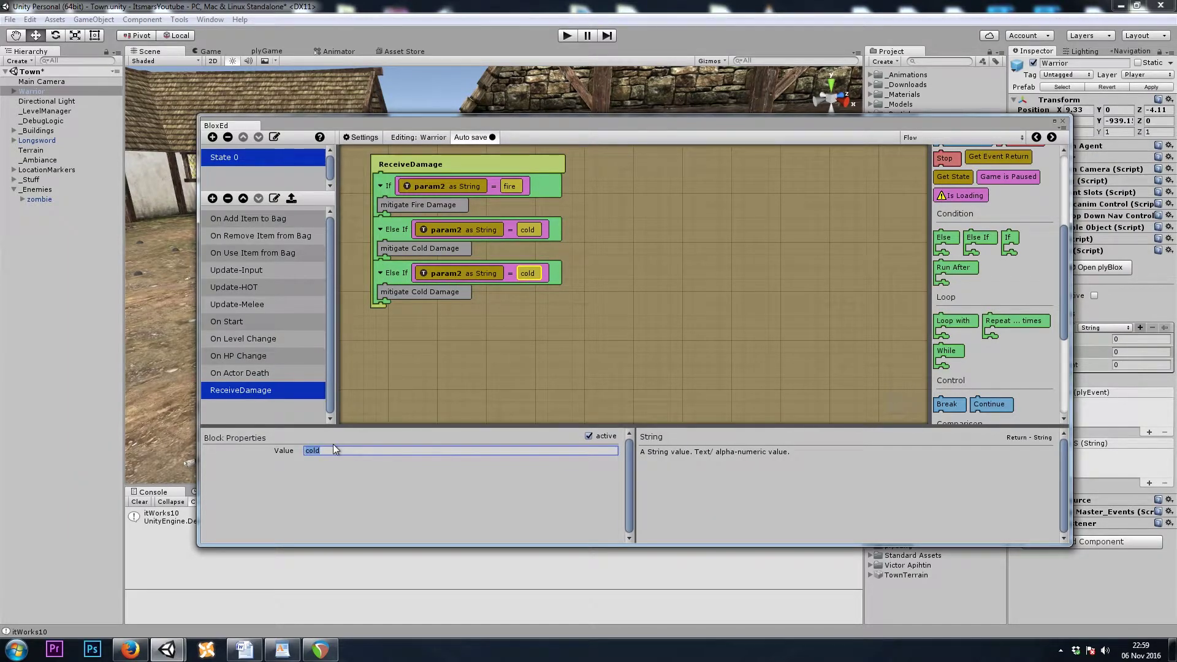
type("lightning")
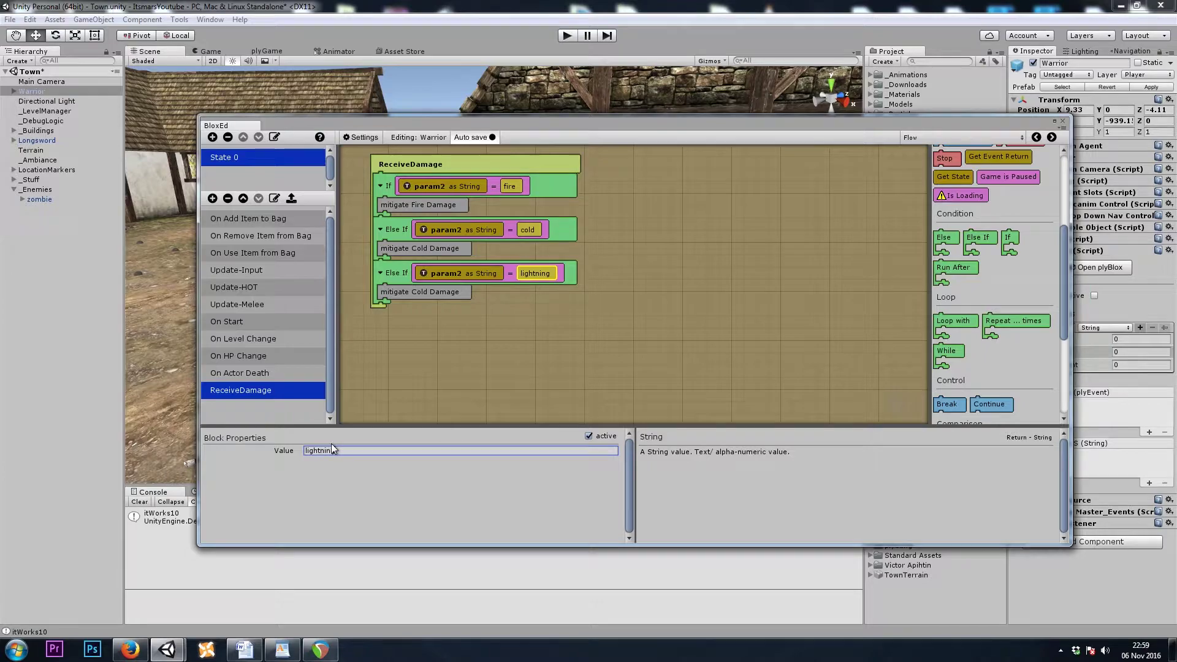
left_click(434, 292)
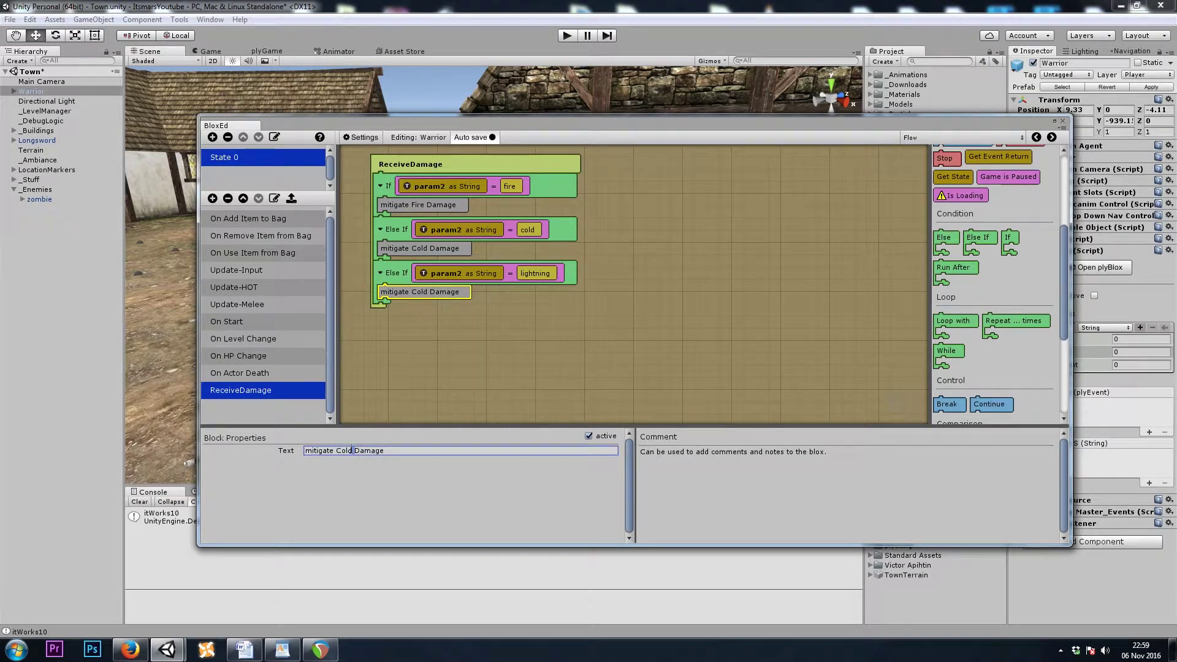
double_click(345, 450)
type("Light")
type("ning")
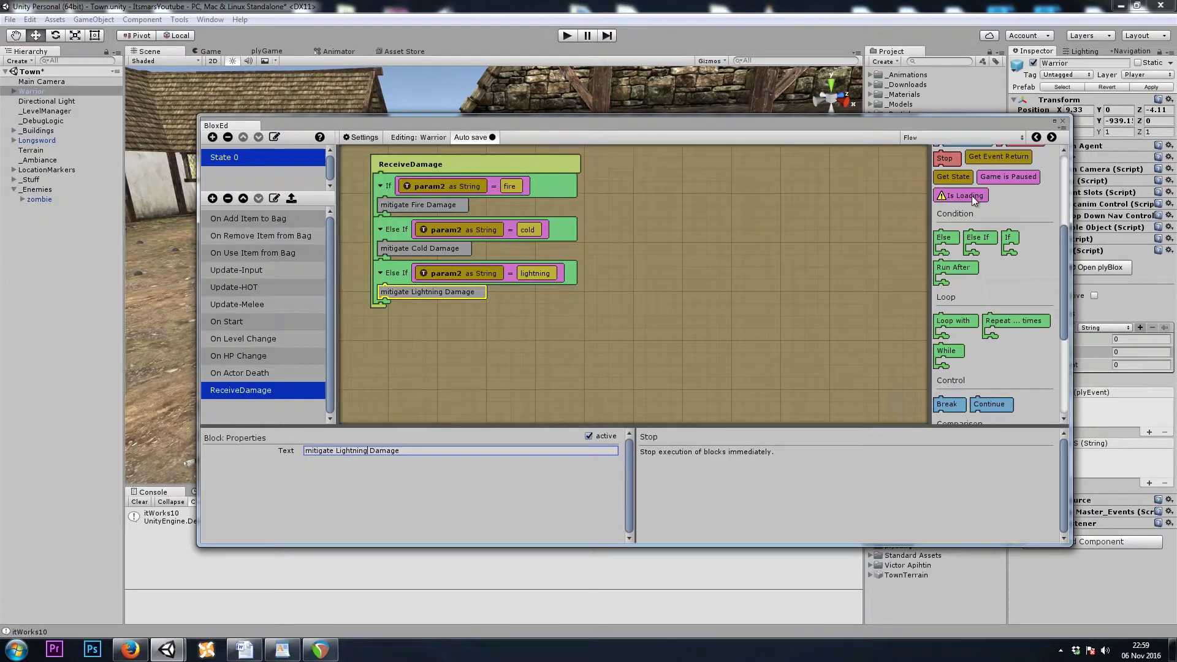
Add an Else branch after the lightning check, commented 'The incoming damage is Physical'.
left_click_drag(943, 239, 381, 308)
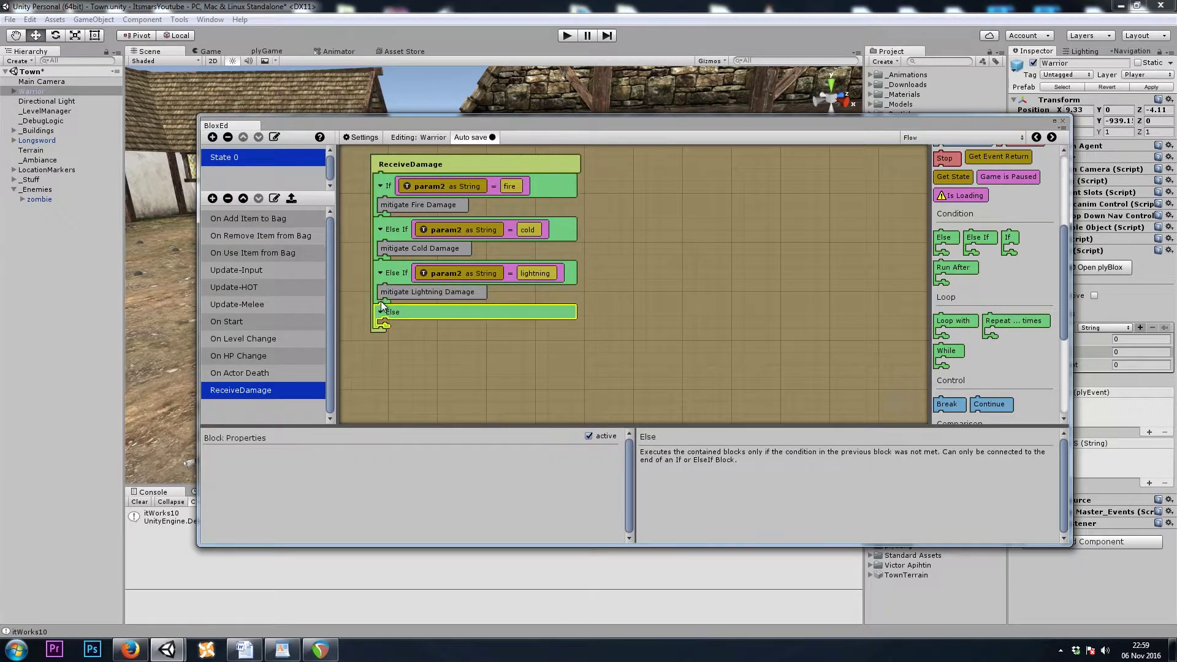
left_click(550, 184)
left_click(559, 233)
left_click(568, 275)
left_click(443, 312)
scroll(990, 204, "up", 3)
left_click(941, 138)
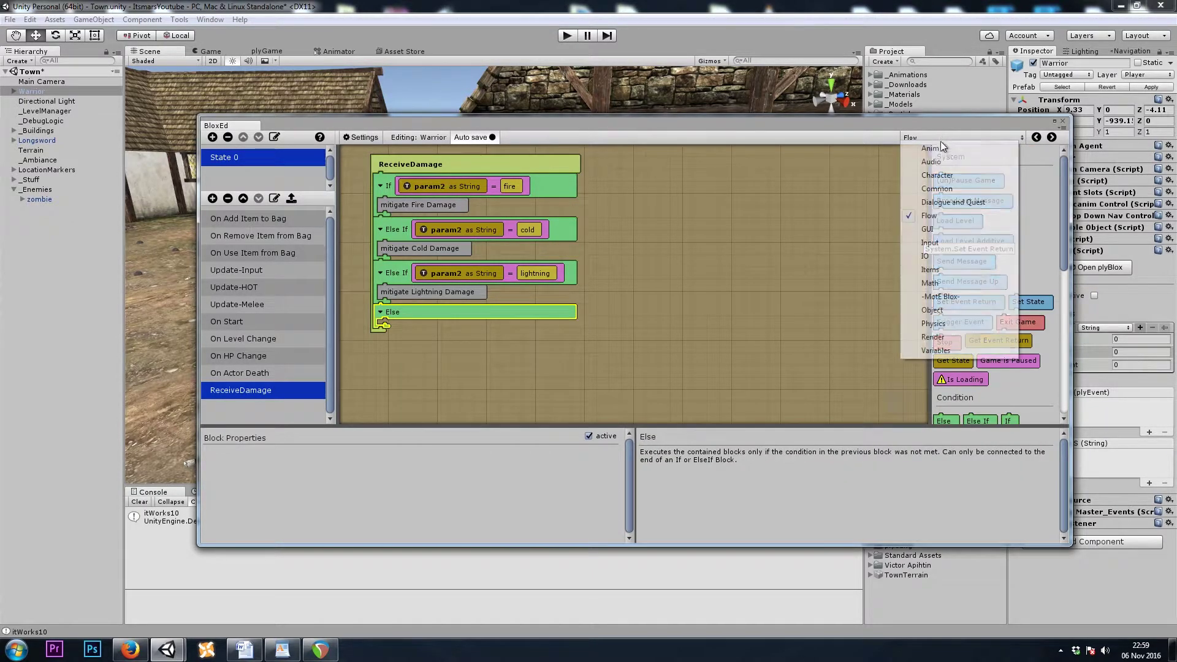
left_click(937, 188)
left_click_drag(953, 210, 415, 324)
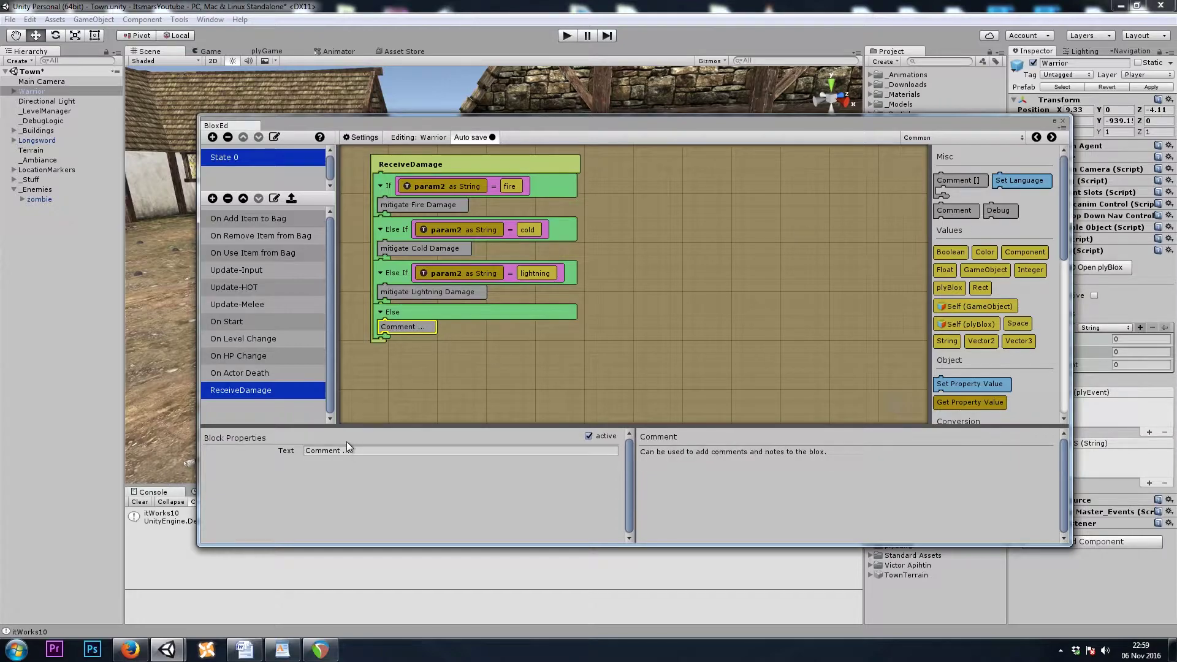
left_click(351, 450)
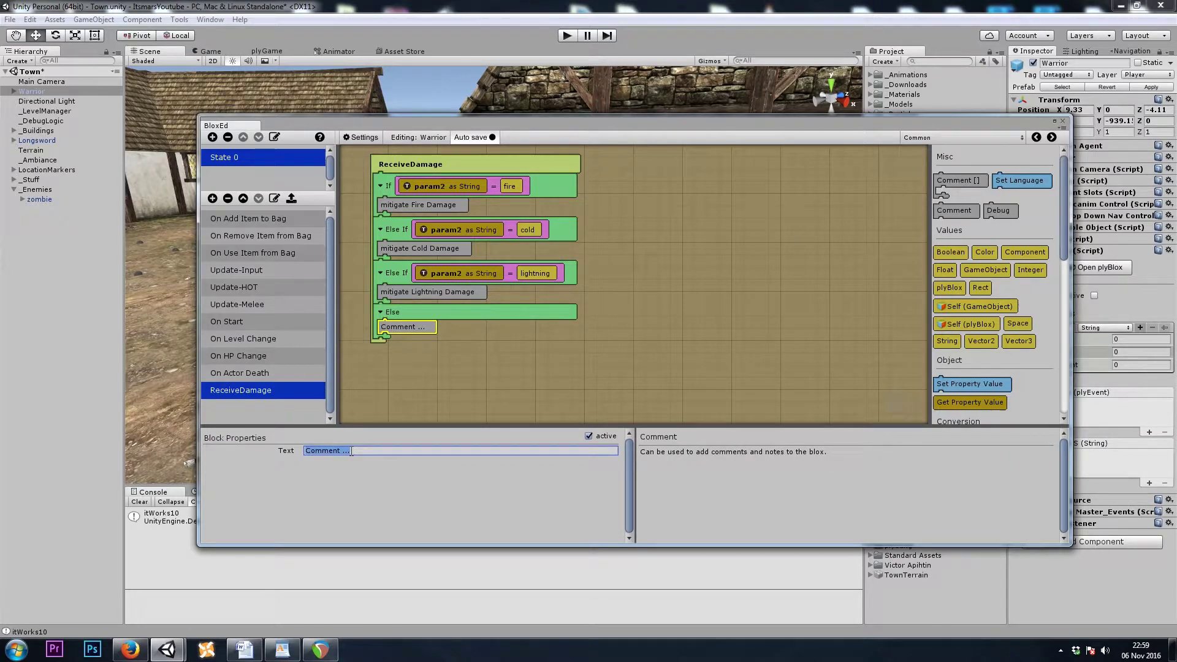
type("The in")
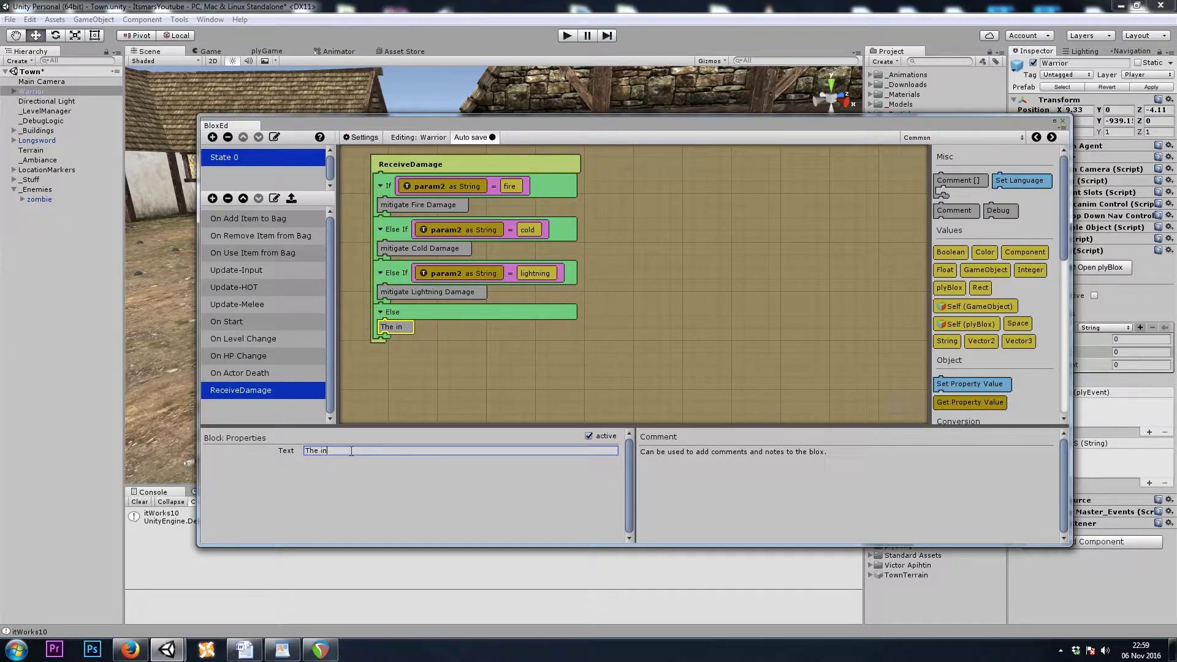
type("coming damag")
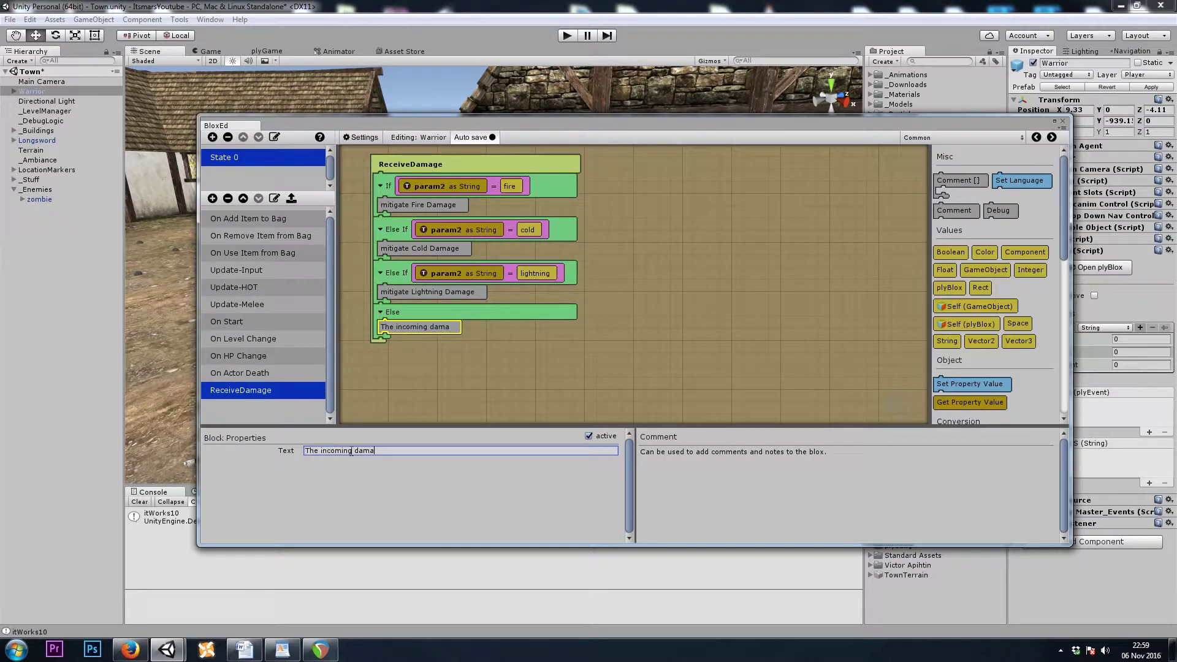
type("e is Phys")
type("ical")
Add a comment under the Physical note reading EVADE, DODGE, BLOCK on three lines.
left_click(642, 311)
left_click_drag(643, 312, 679, 258)
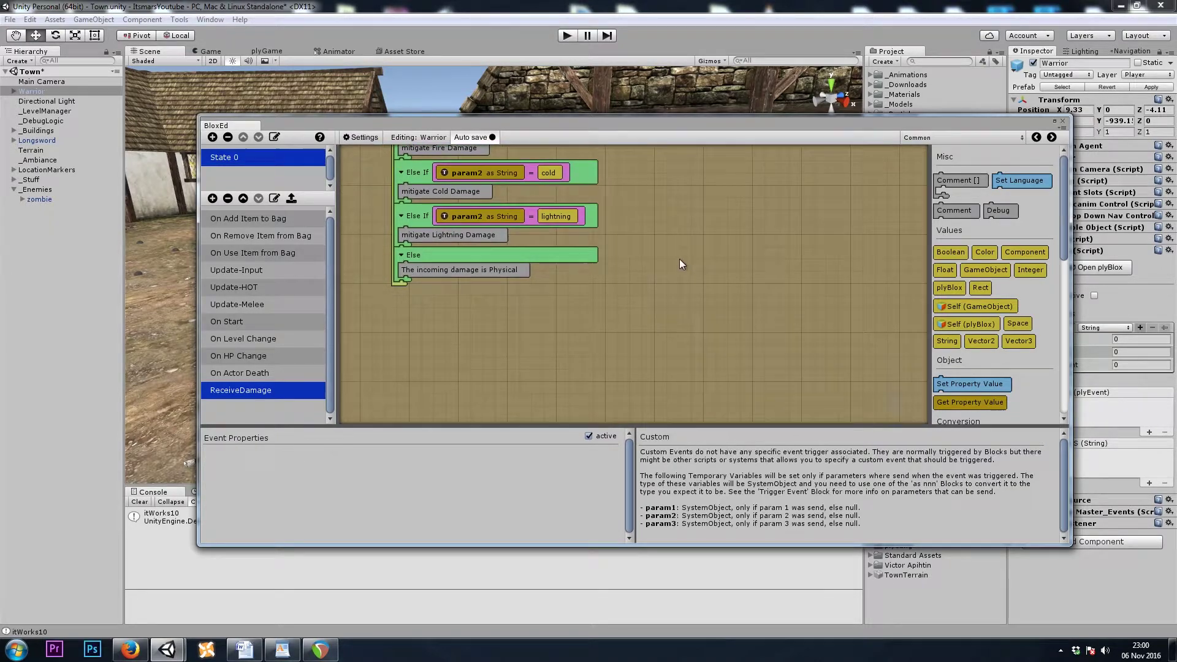
left_click_drag(956, 180, 945, 201)
left_click_drag(950, 212, 412, 283)
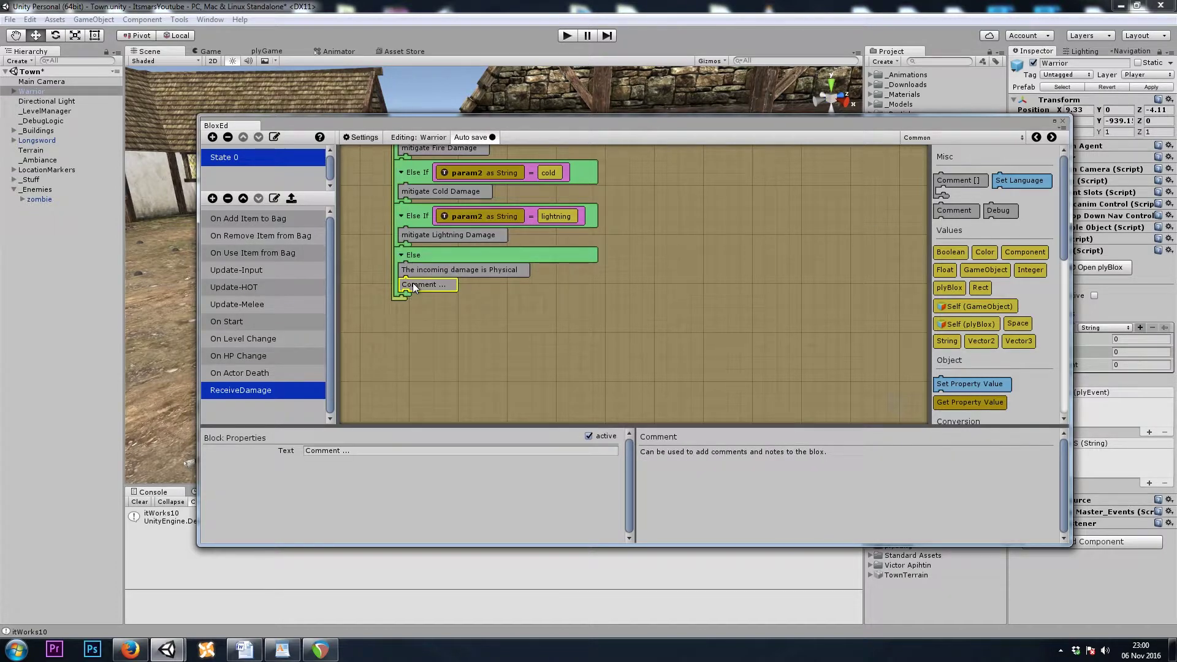
scroll(706, 260, "up", 2)
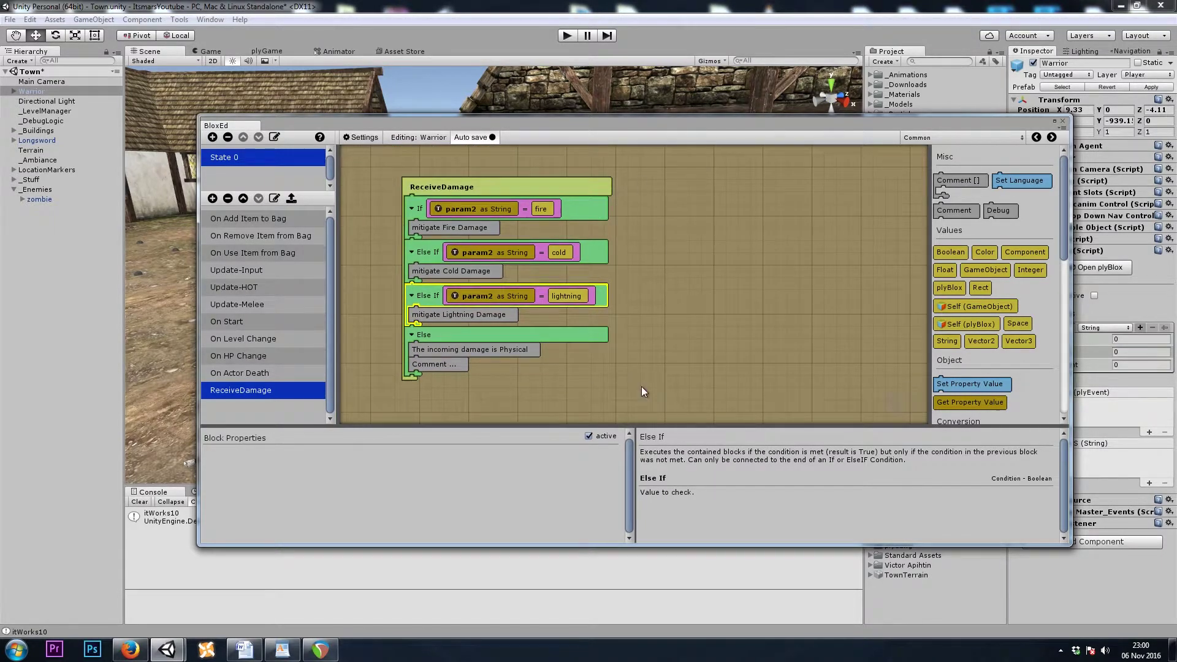
left_click_drag(645, 393, 425, 258)
left_click(414, 233)
left_click(347, 451)
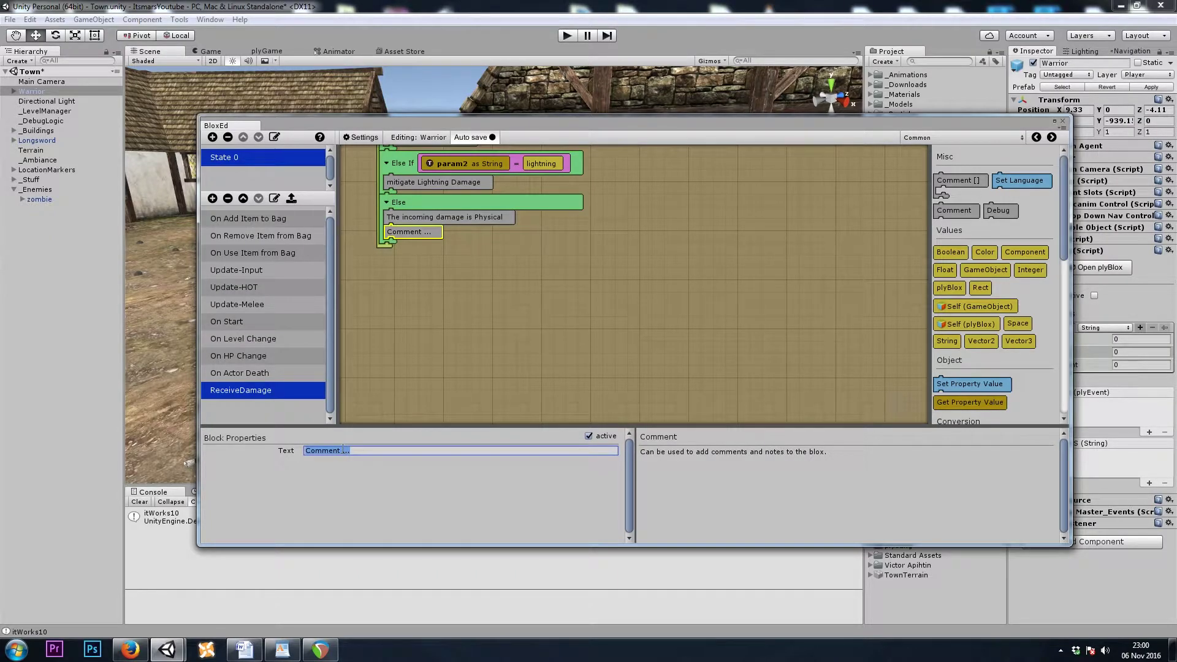
type("EVADE")
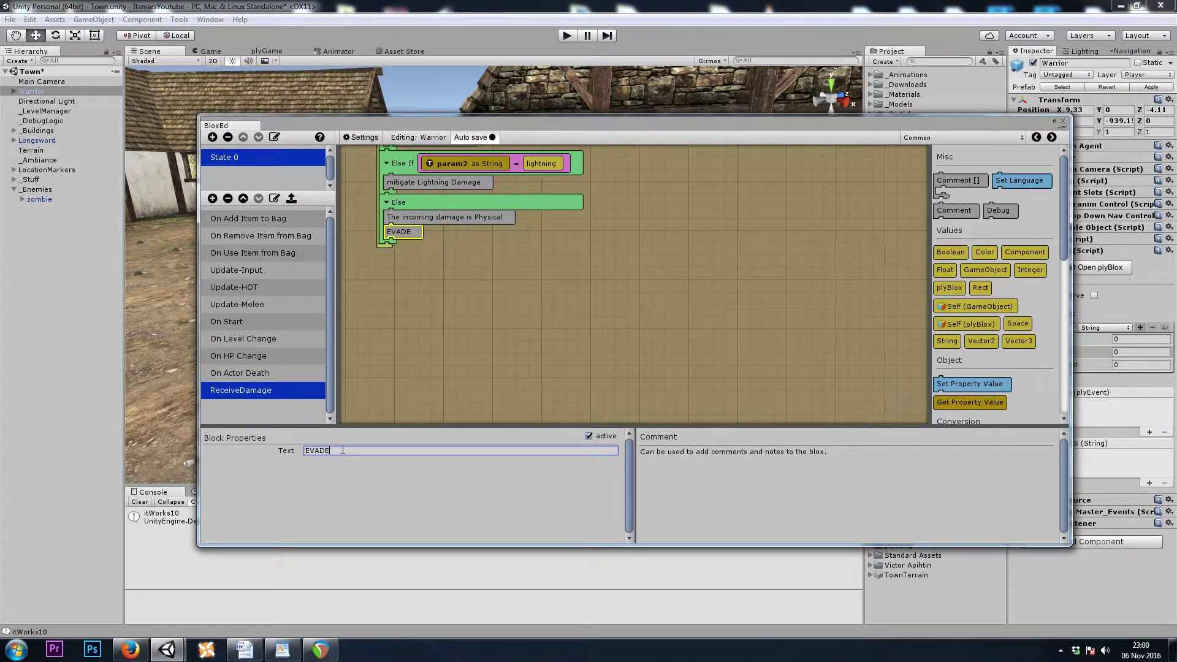
key("Return")
type("DOD")
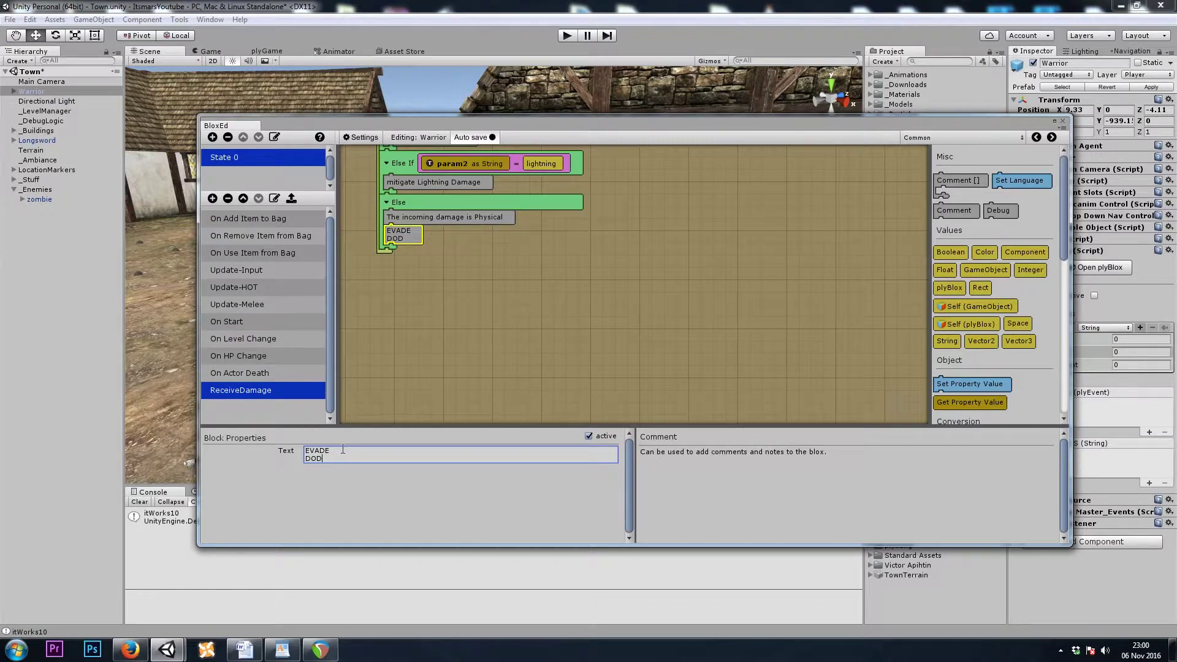
type("GE")
key("Return")
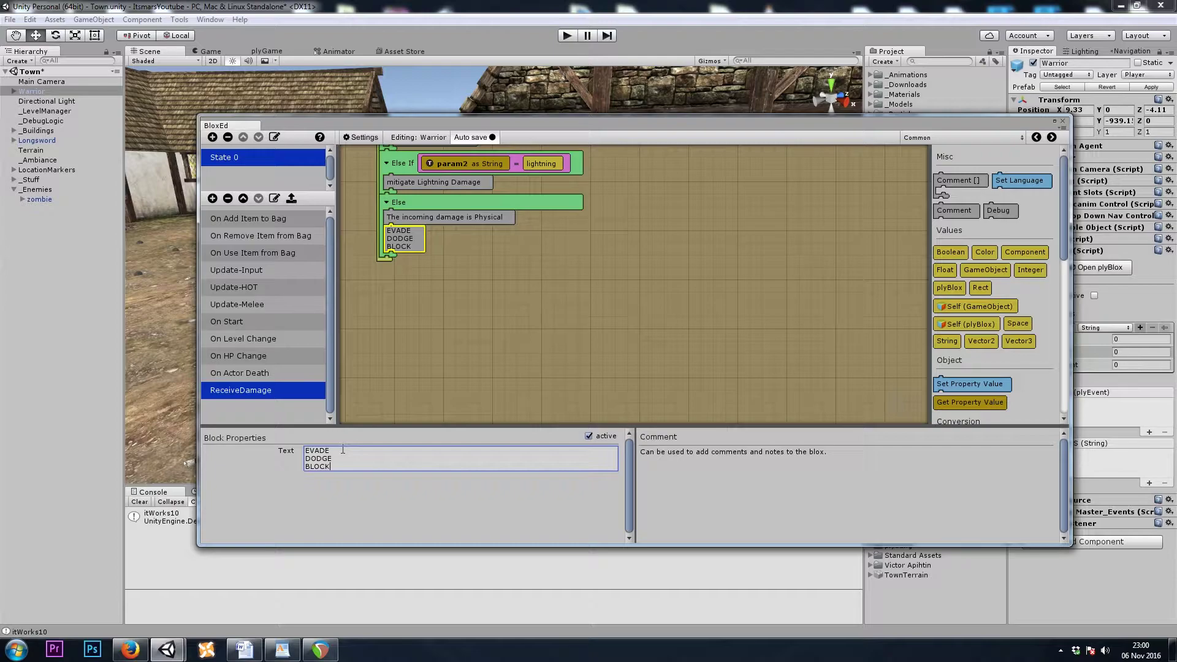
left_click(465, 304)
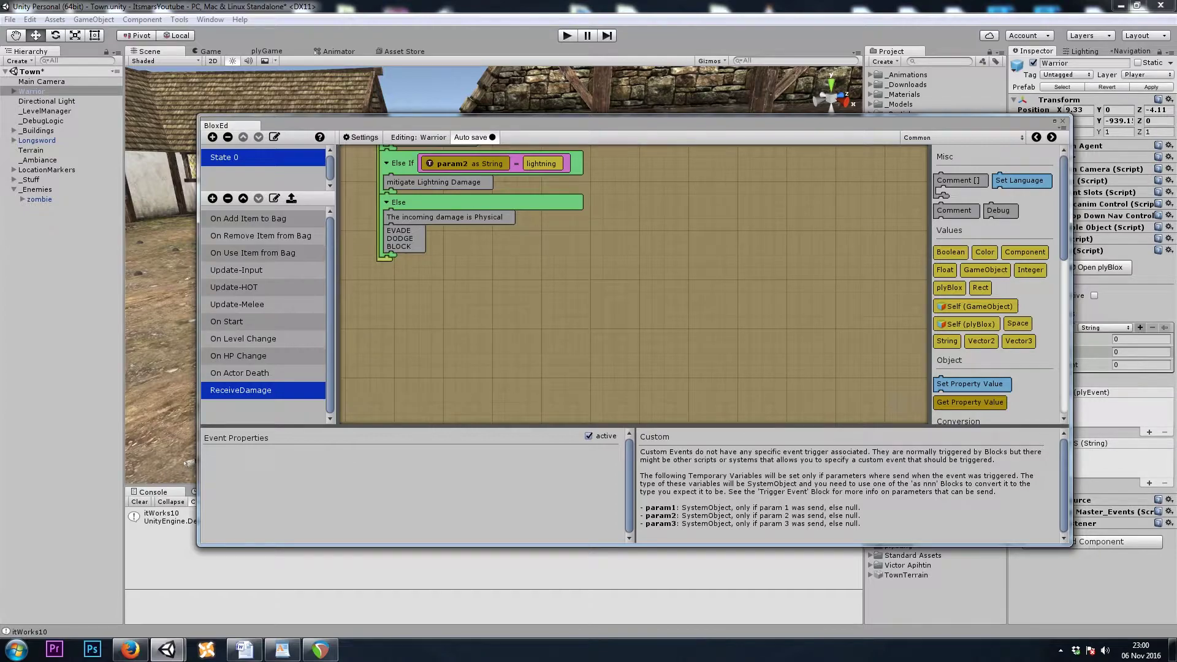
Add a Set Temp Value block named armor to the Else branch.
left_click(941, 136)
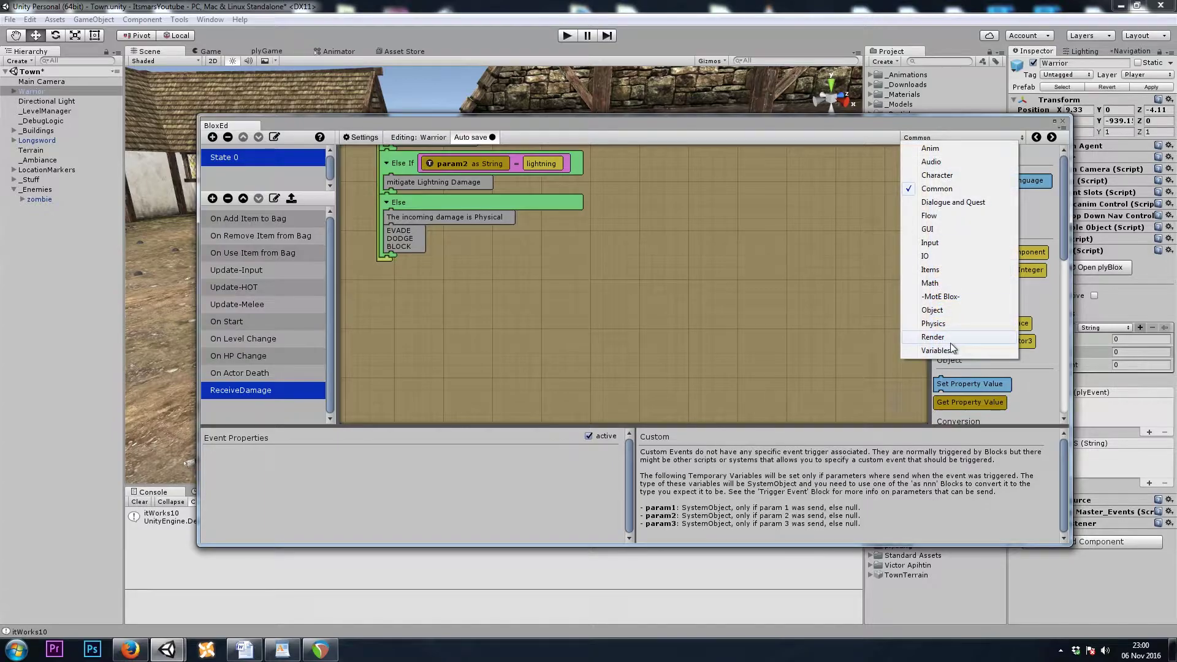
left_click(979, 345)
scroll(1019, 307, "down", 3)
scroll(1018, 306, "down", 5)
left_click_drag(970, 285, 403, 249)
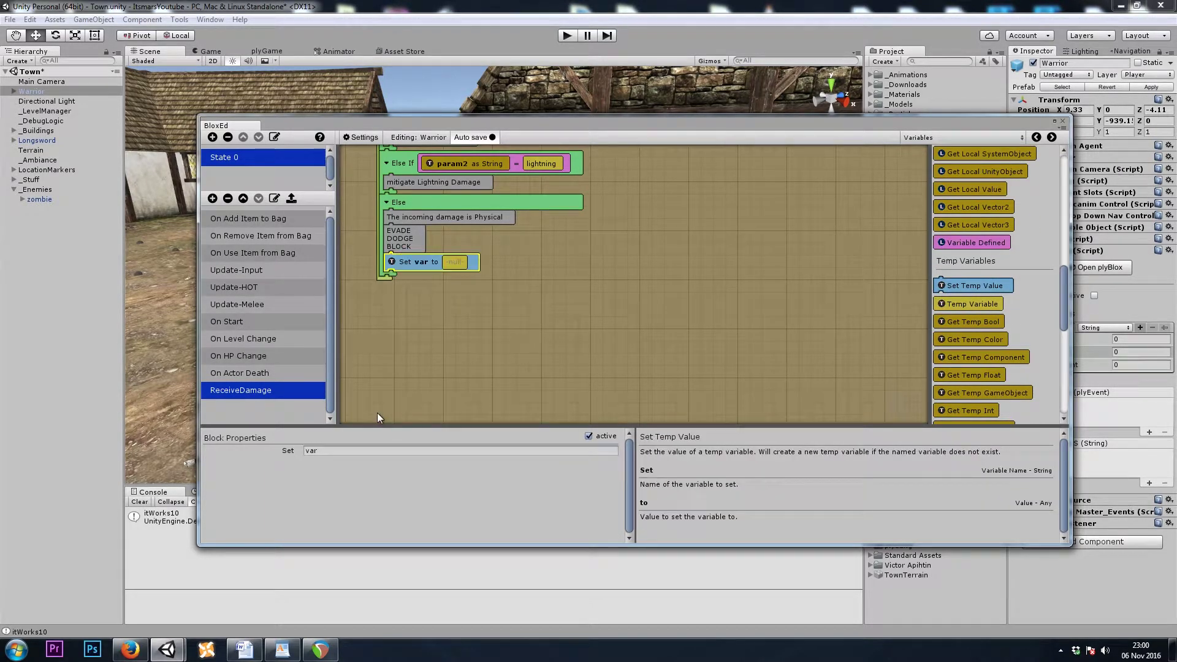
left_click(370, 448)
type("armo")
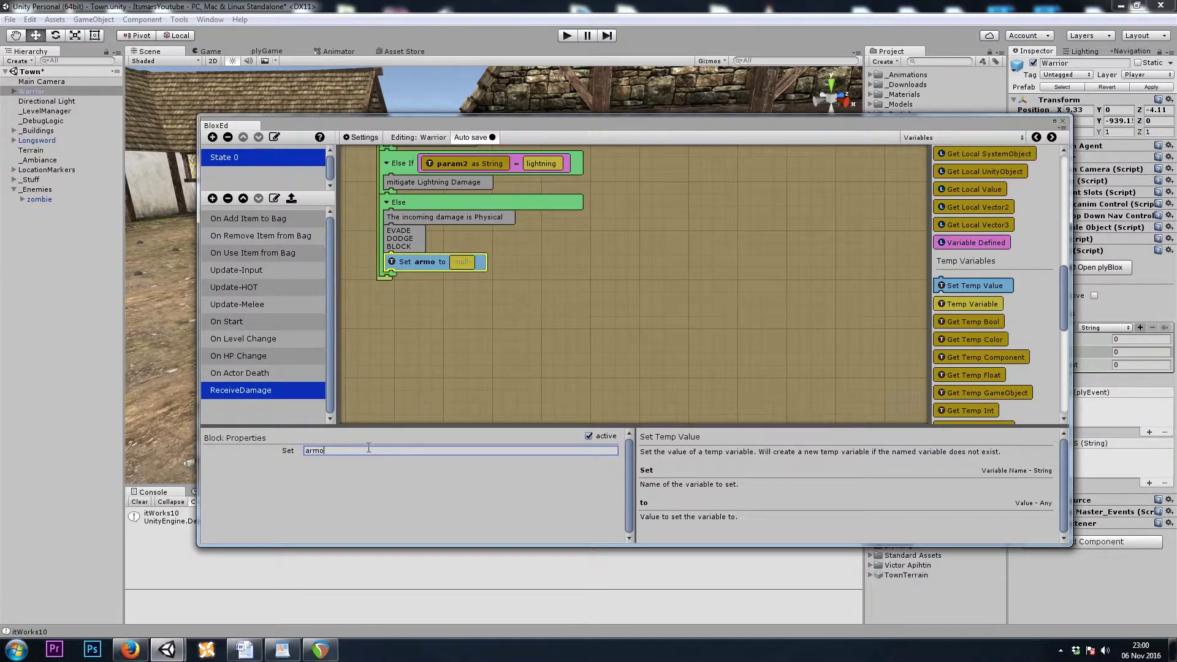
type("r")
Fill armor's value with a Get Attribute block reading the Armor attribute.
left_click(936, 139)
left_click(957, 182)
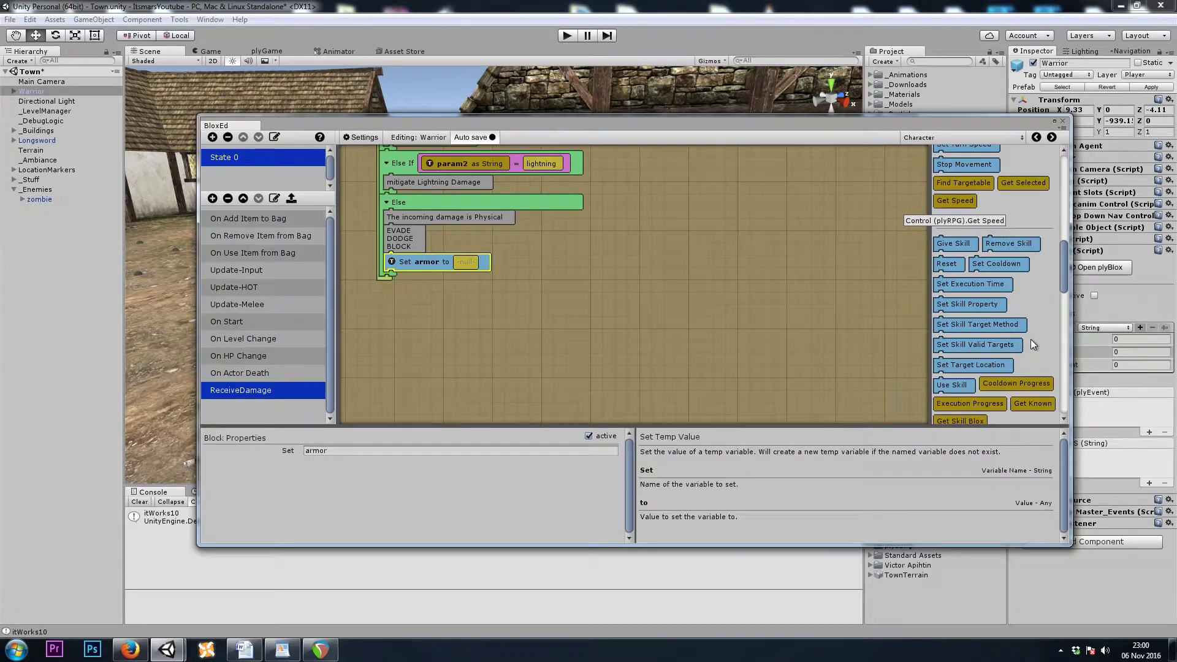
scroll(1012, 349, "up", 5)
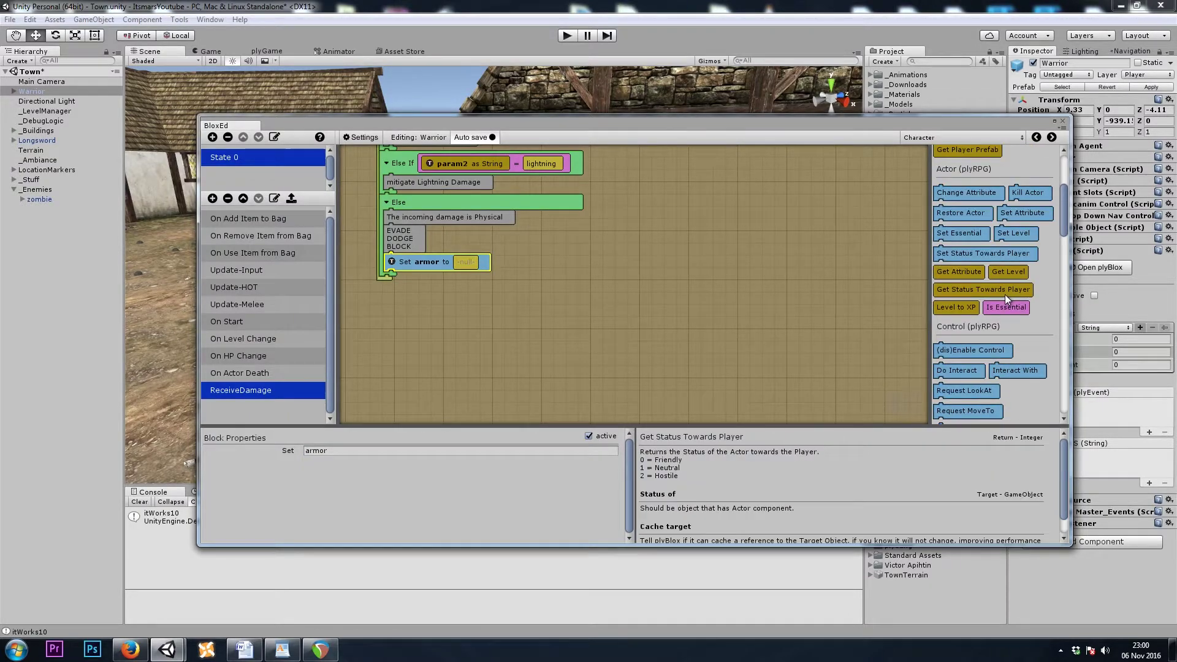
left_click_drag(964, 272, 471, 264)
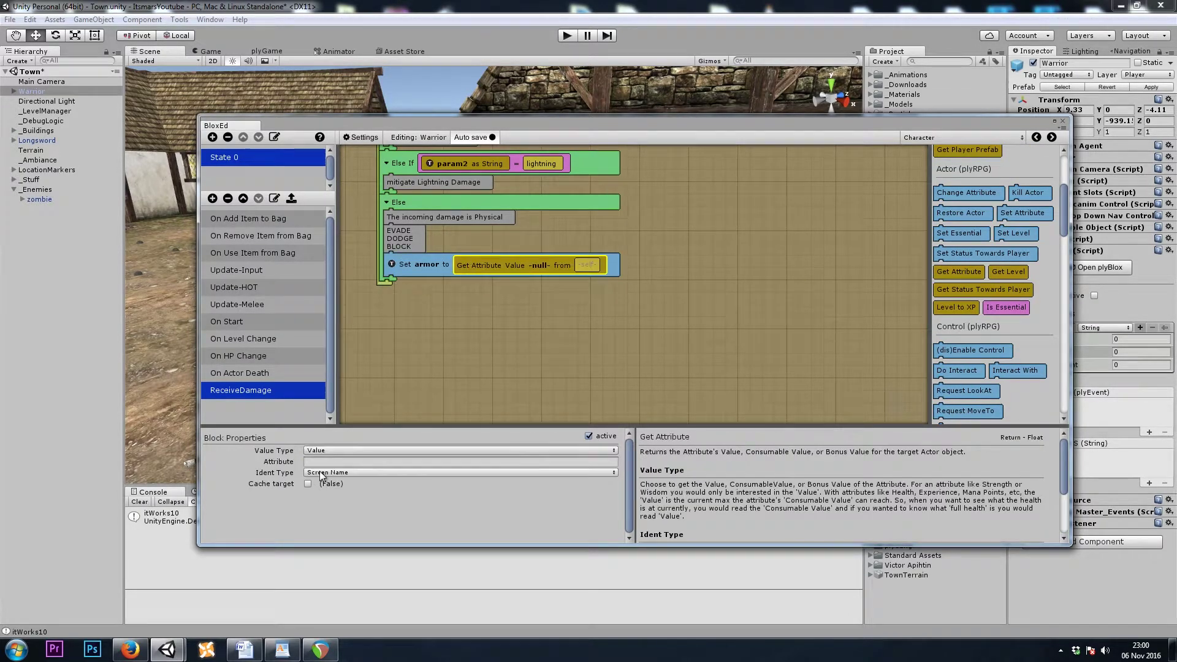
left_click(328, 461)
type("Ar")
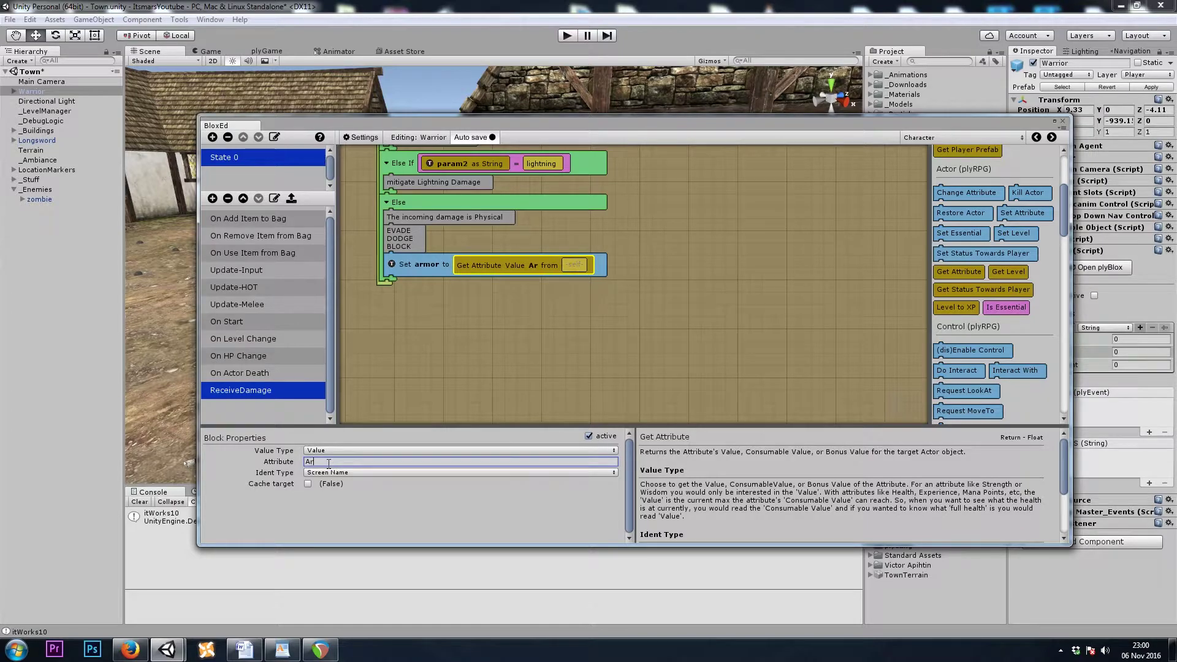
type("mor")
left_click(547, 390)
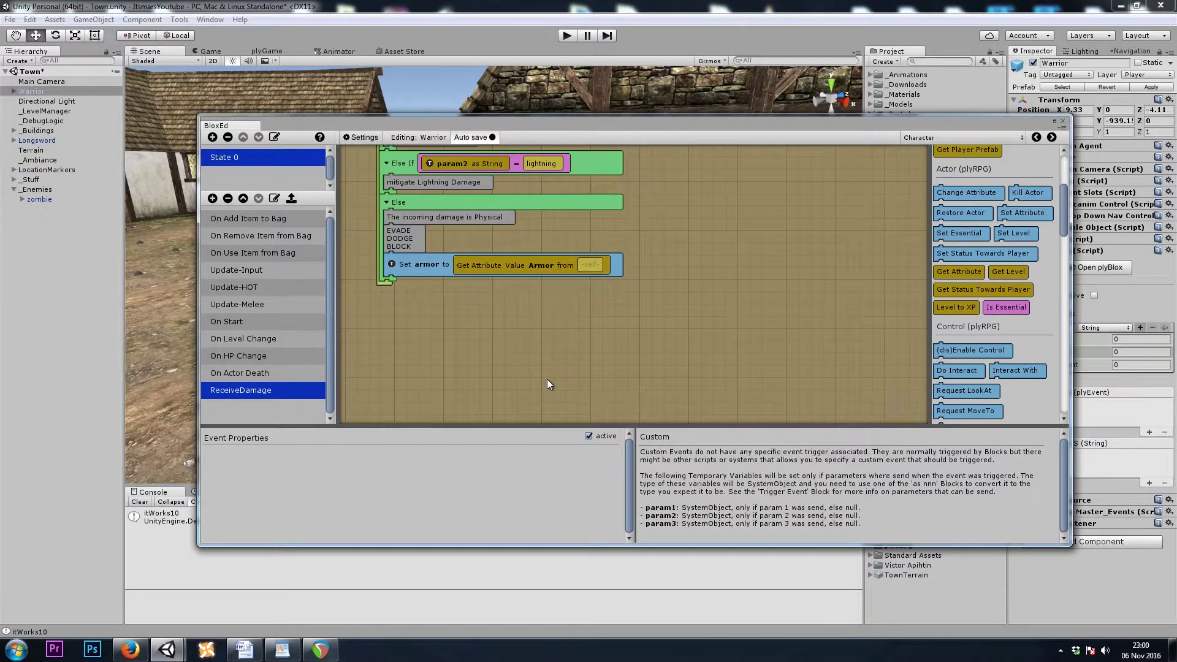
left_click(565, 264)
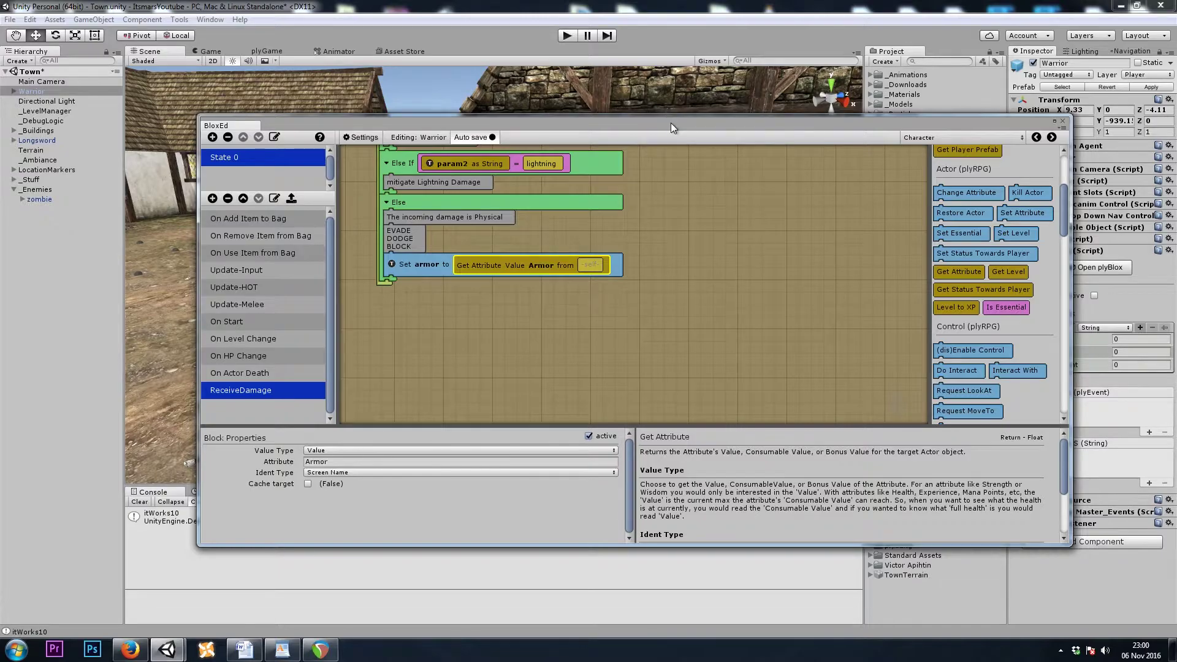
left_click_drag(670, 122, 610, 102)
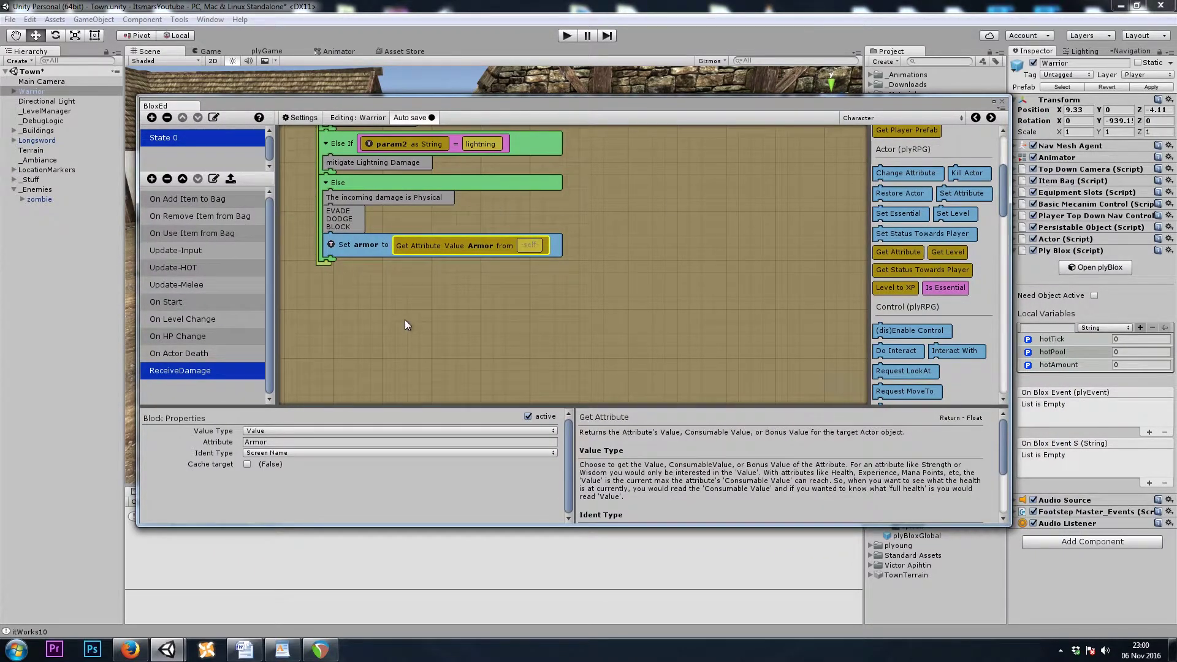
scroll(372, 239, "up", 1)
Place a second Set Temp Value block below 'Set armor to' and narrow the BloxEd window.
left_click_drag(450, 100, 470, 123)
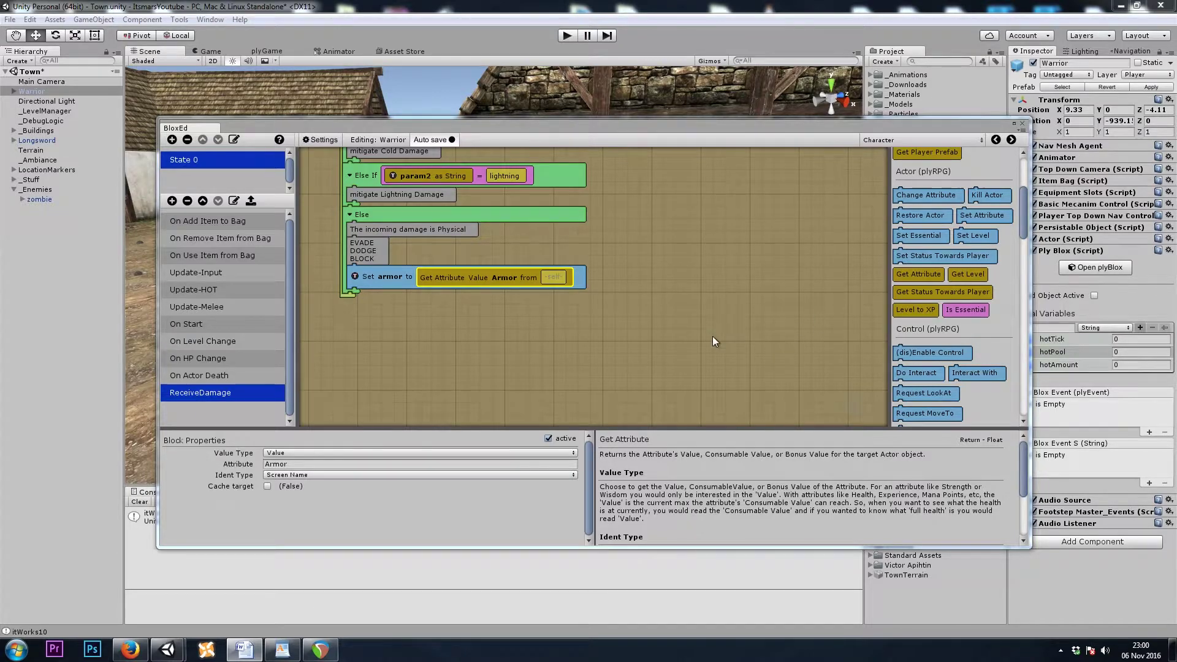
scroll(716, 327, "up", 1)
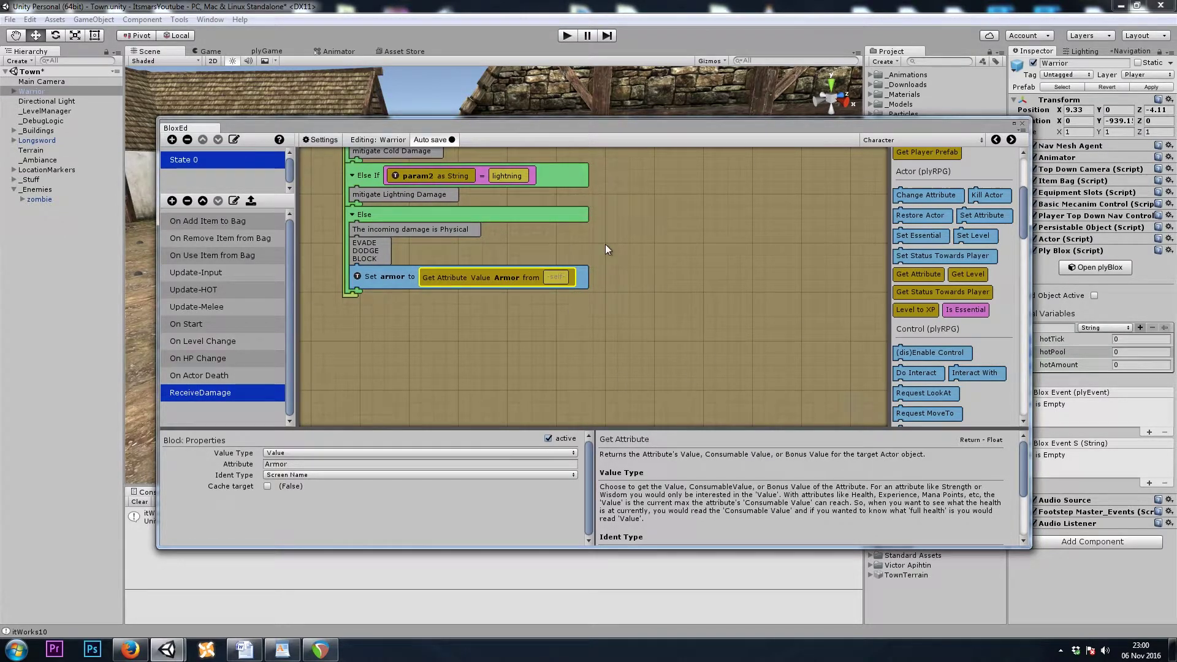
left_click_drag(644, 126, 539, 135)
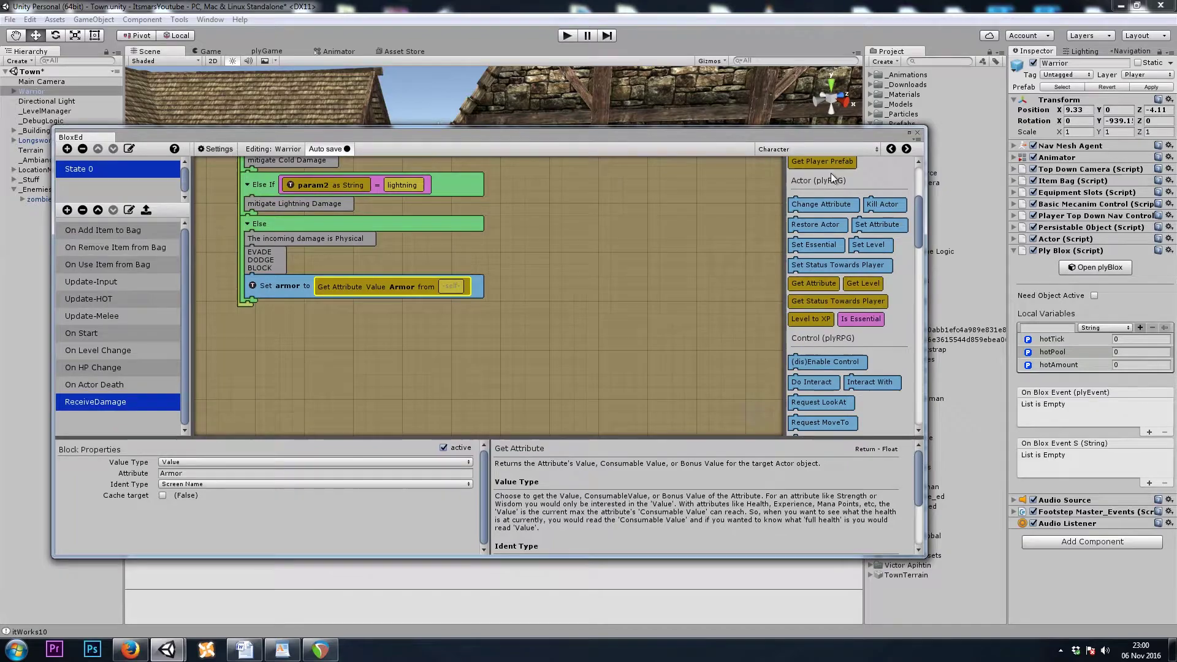
left_click(788, 152)
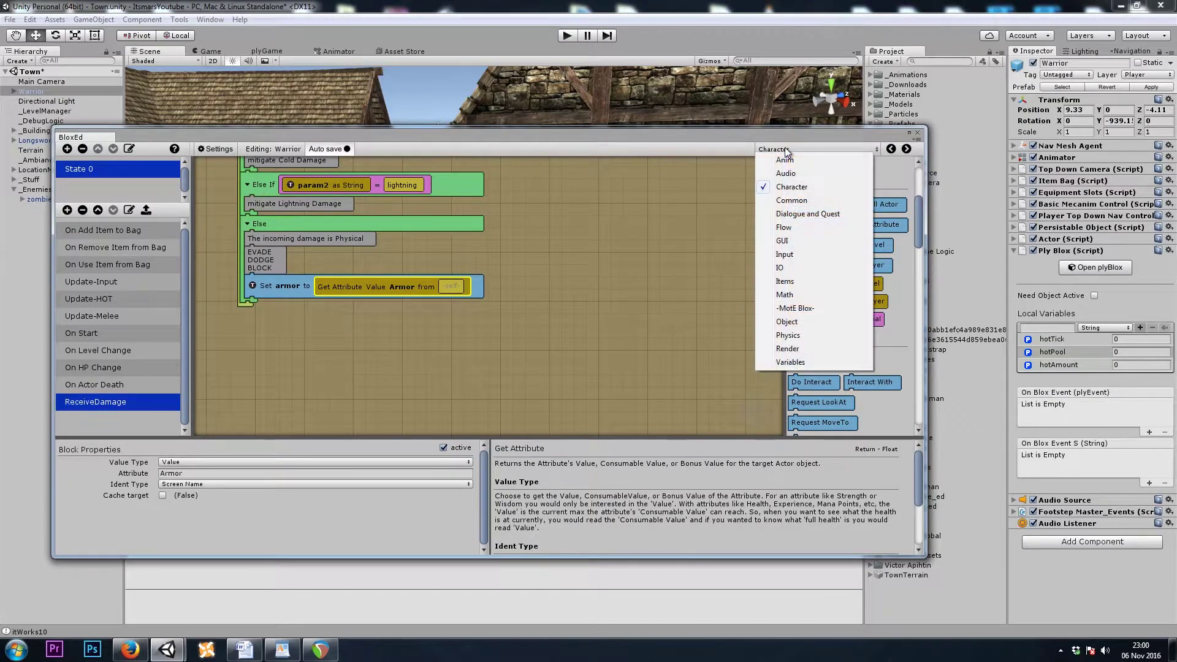
left_click(792, 362)
scroll(842, 355, "down", 3)
scroll(829, 306, "down", 3)
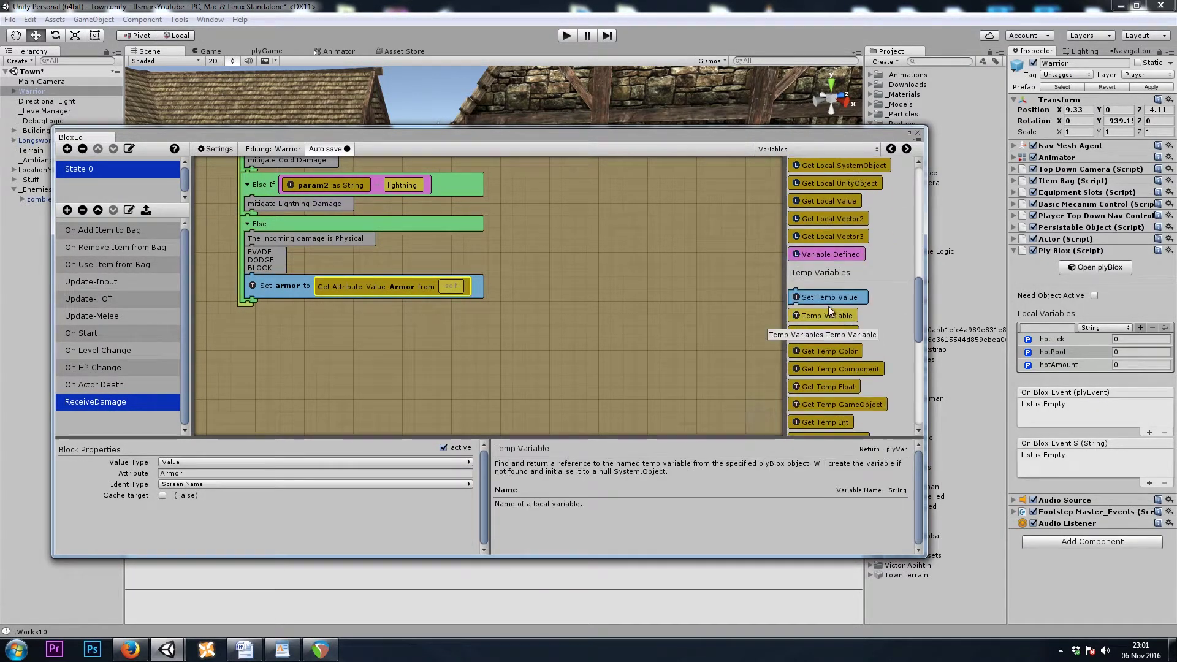
left_click_drag(828, 298, 277, 308)
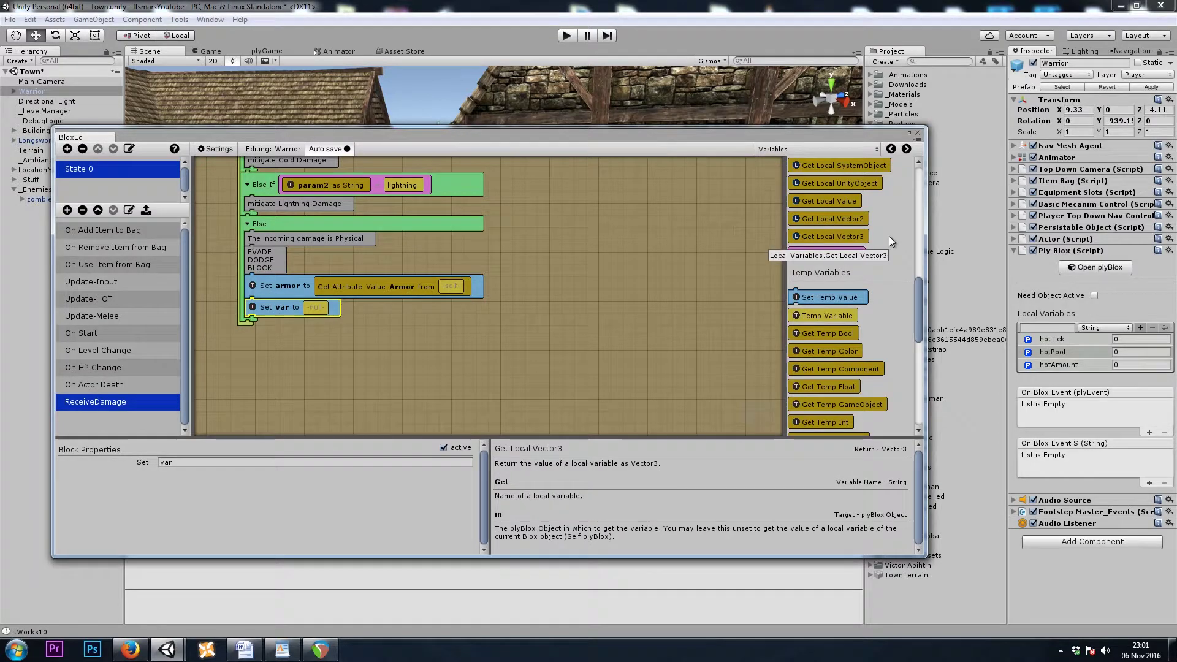
left_click_drag(927, 276, 641, 276)
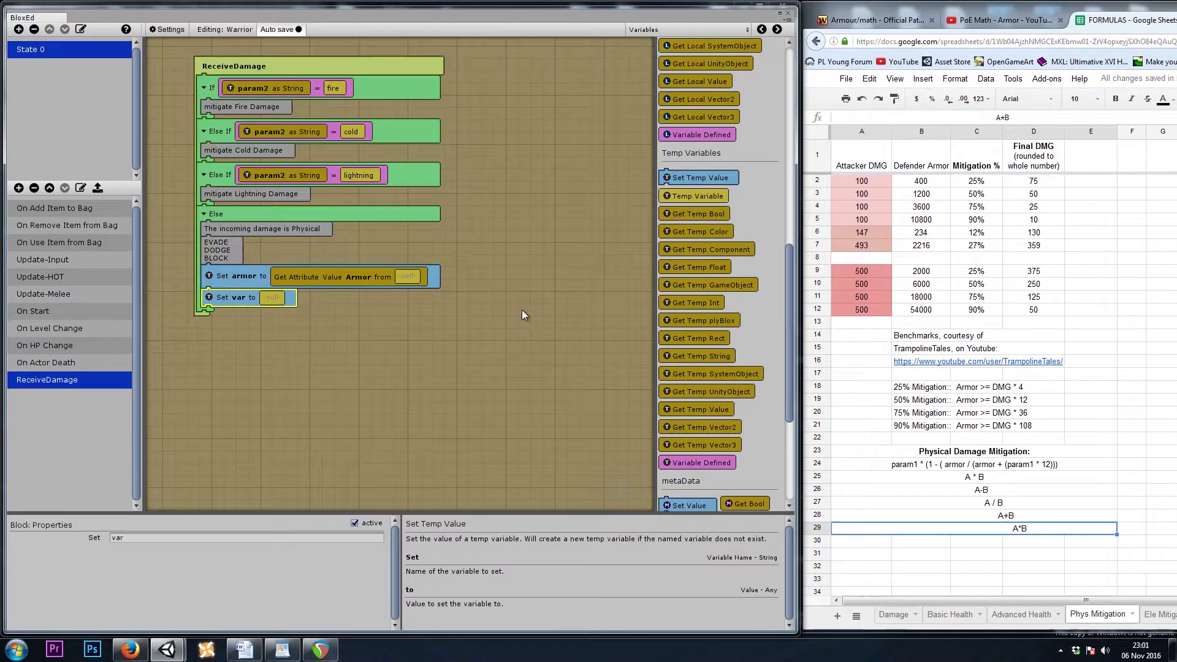
left_click(203, 77)
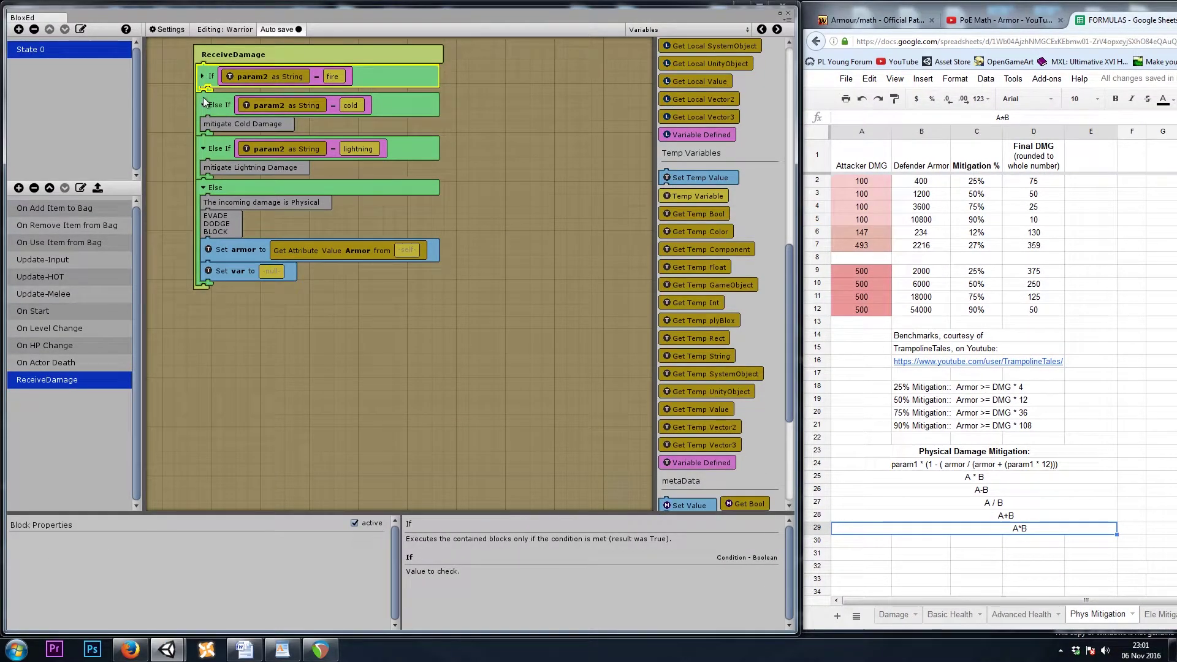
left_click(205, 106)
left_click(204, 134)
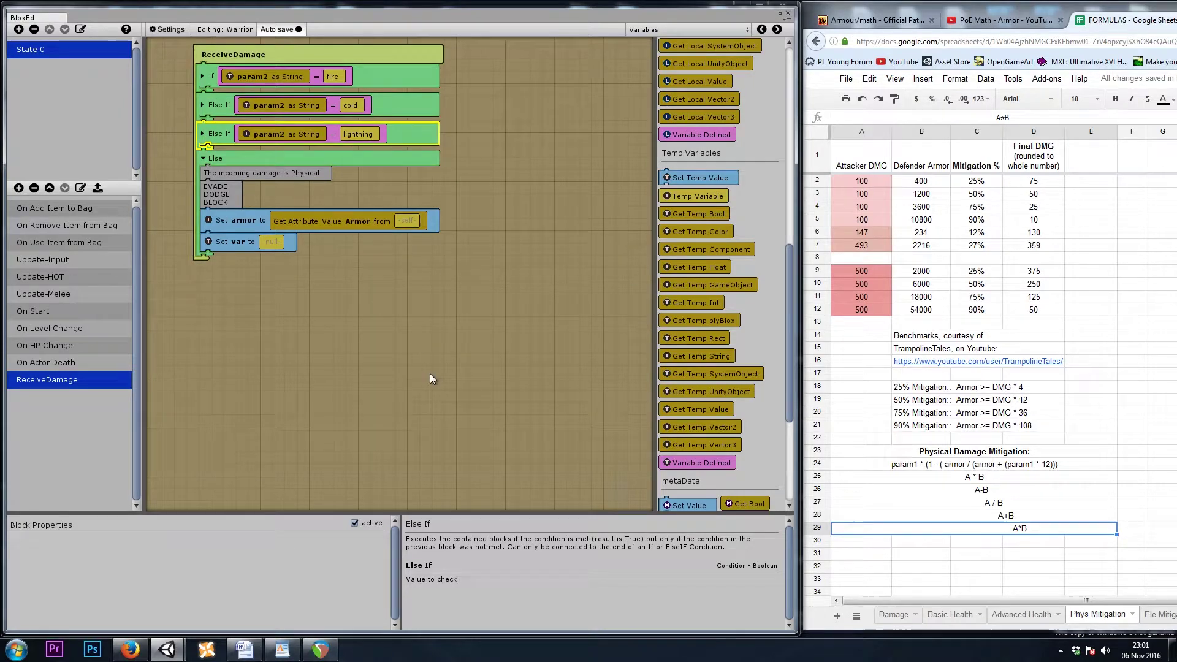
left_click(937, 391)
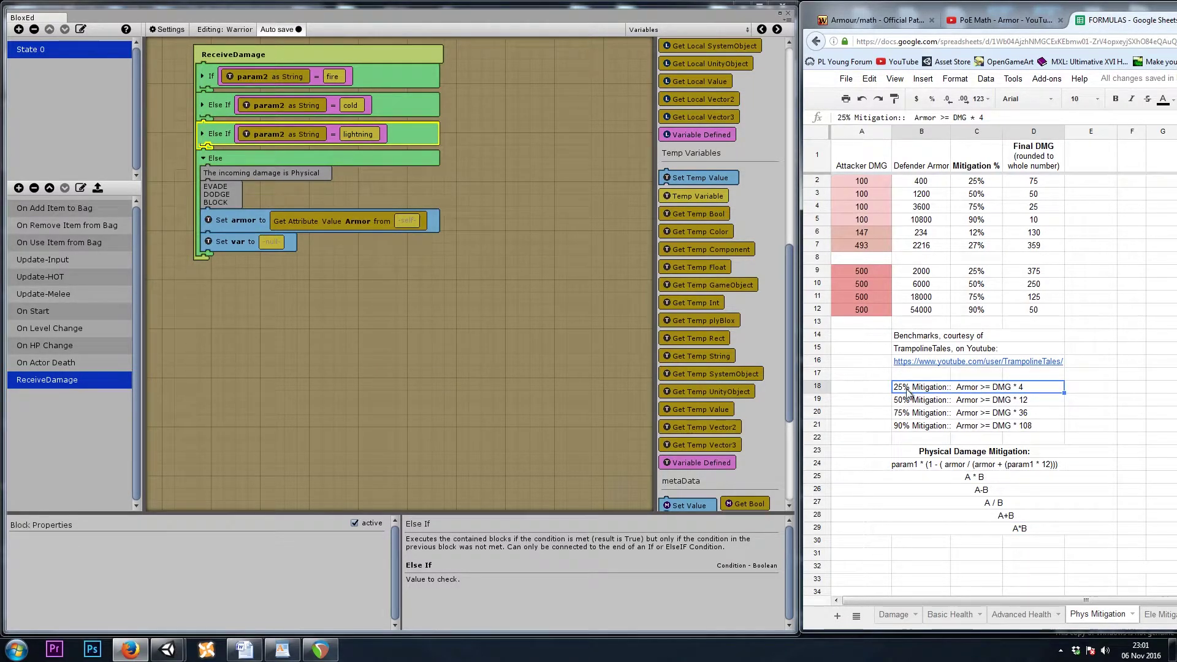
double_click(1021, 387)
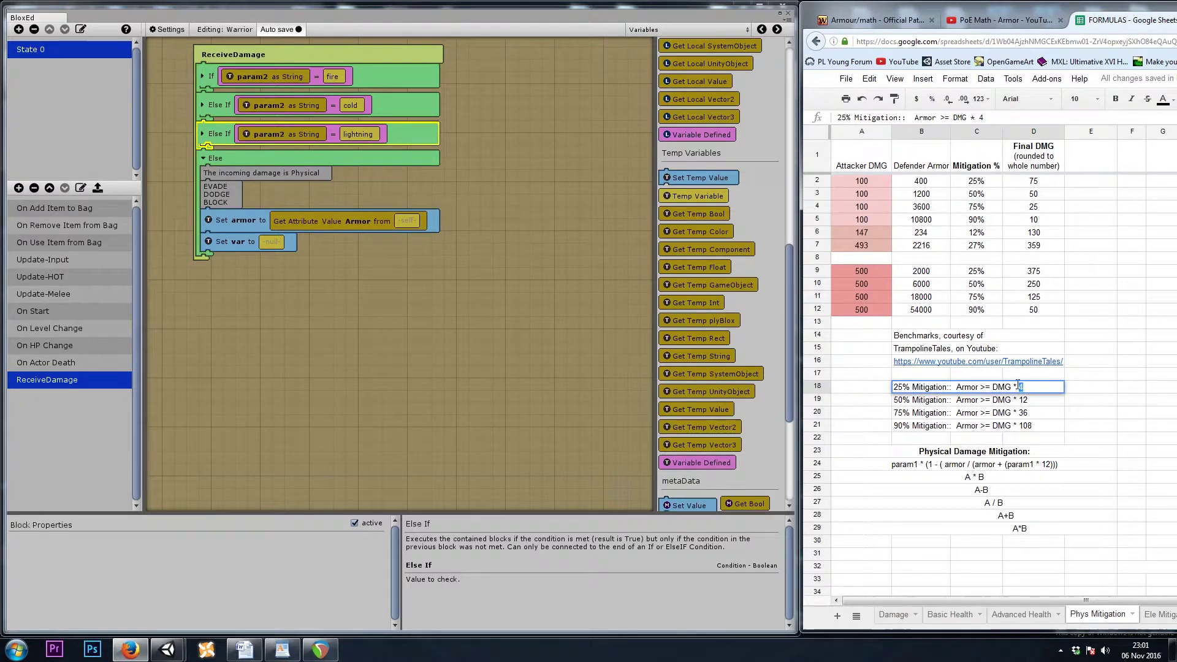
left_click_drag(1017, 386, 1040, 390)
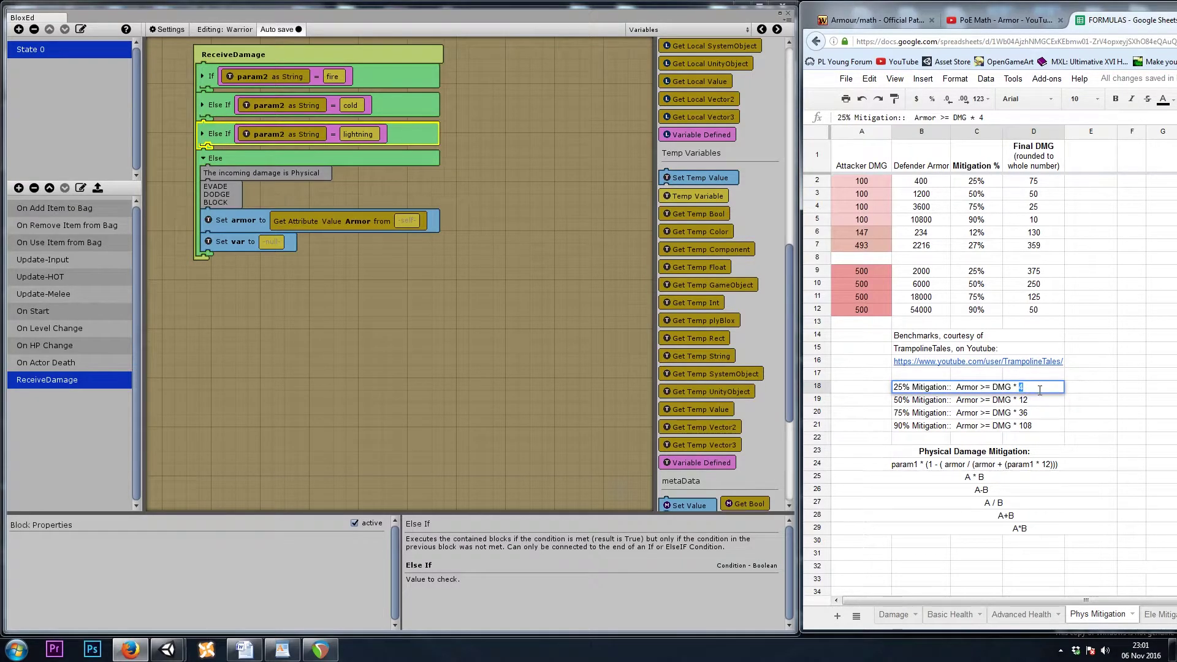
left_click(917, 404)
double_click(1030, 402)
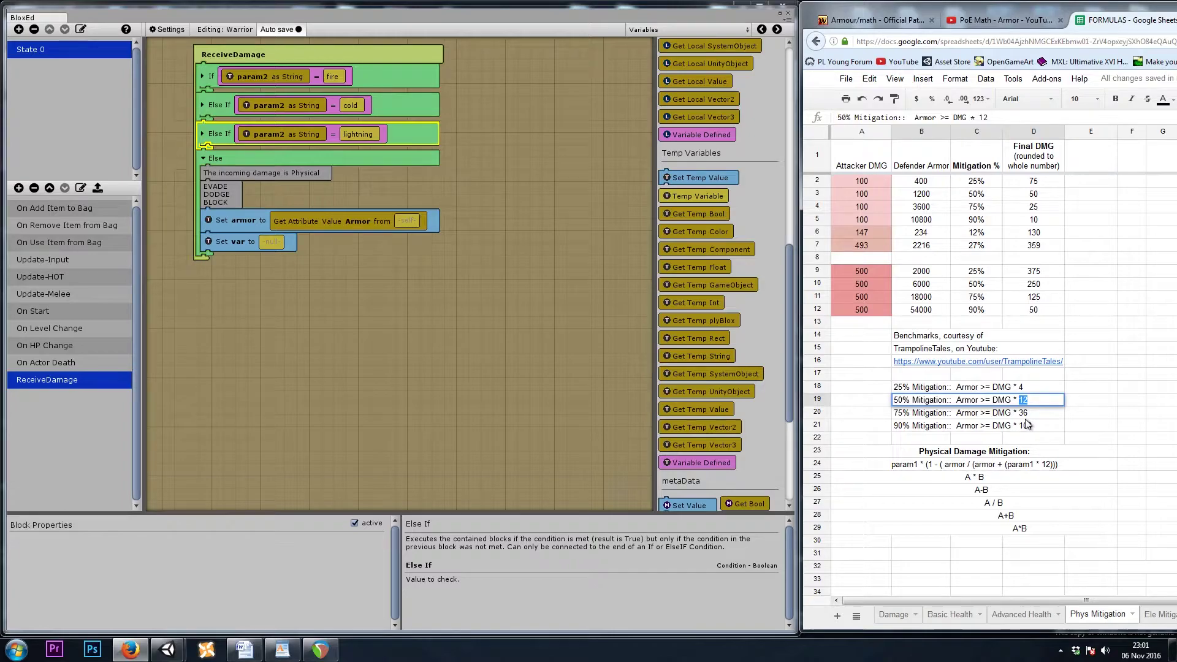
double_click(1046, 464)
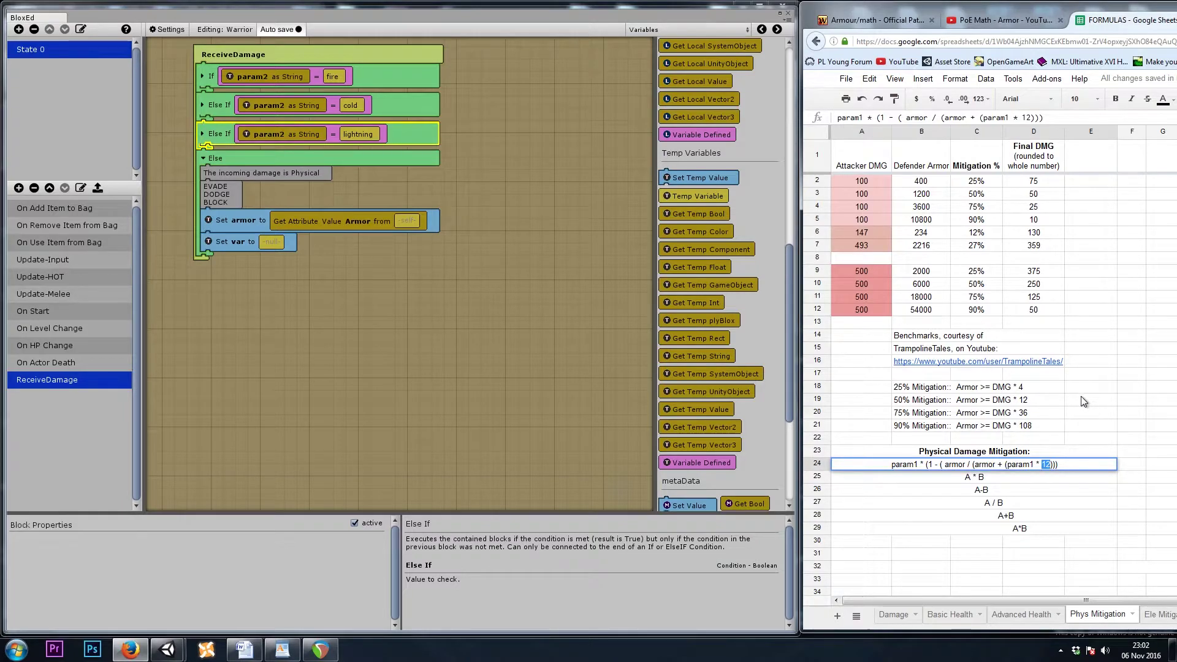
left_click_drag(898, 465, 1066, 455)
left_click(1115, 440)
left_click(916, 466)
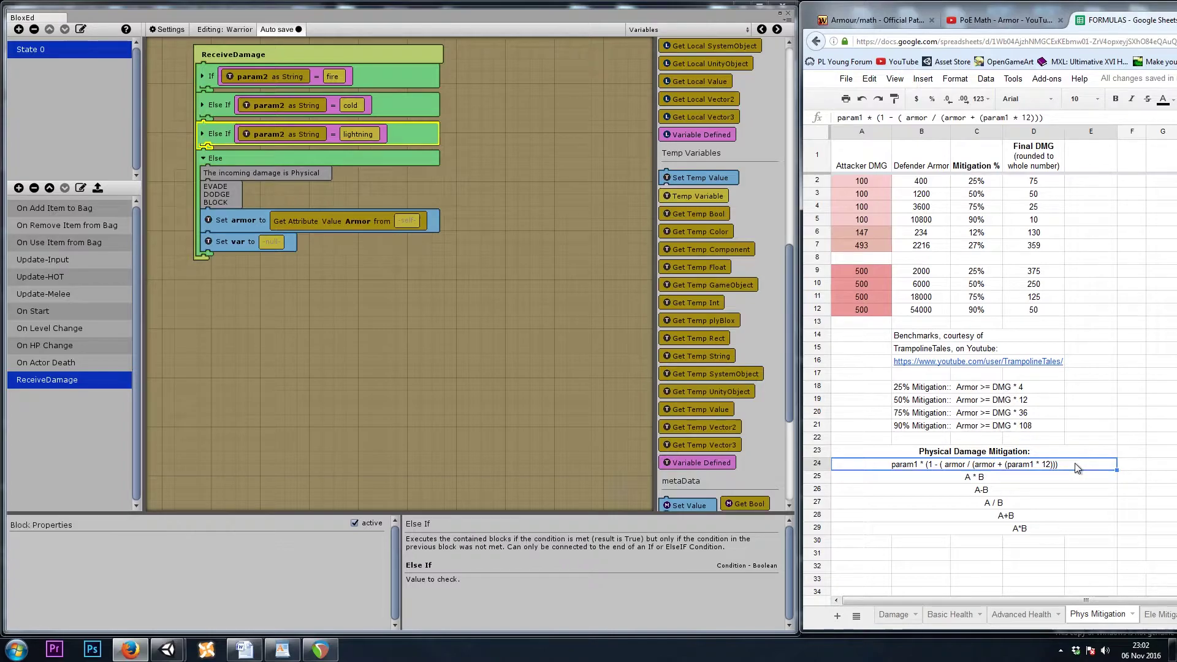
left_click(990, 479)
key("Down")
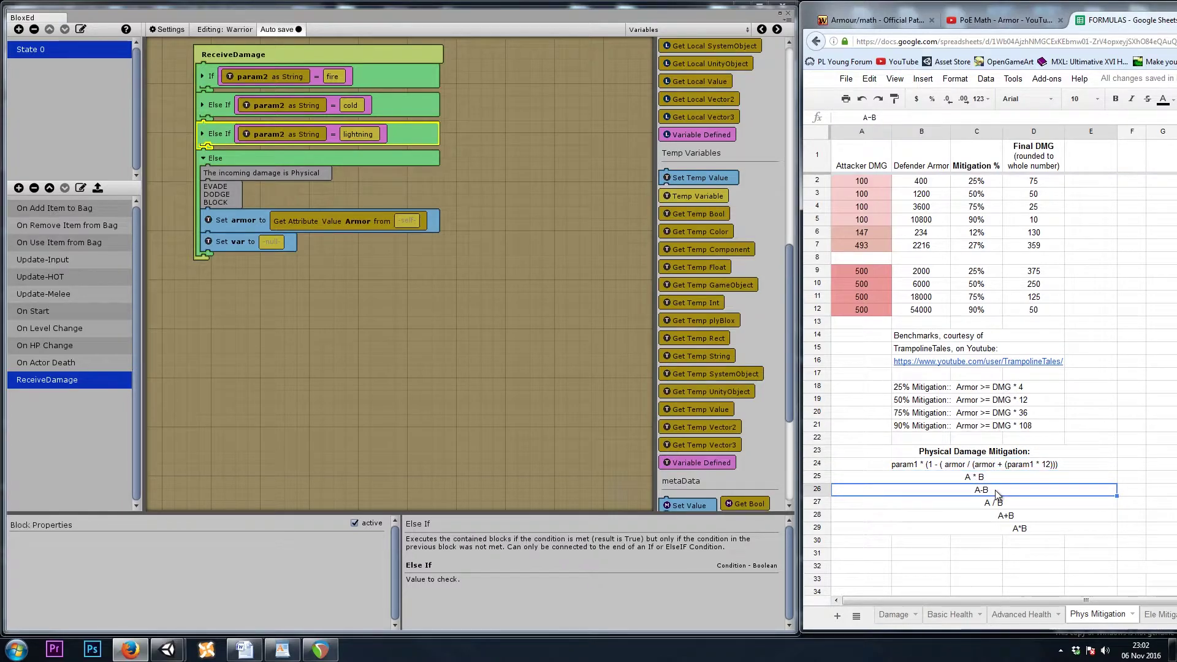
key("Down")
key("Down")
key("Down")
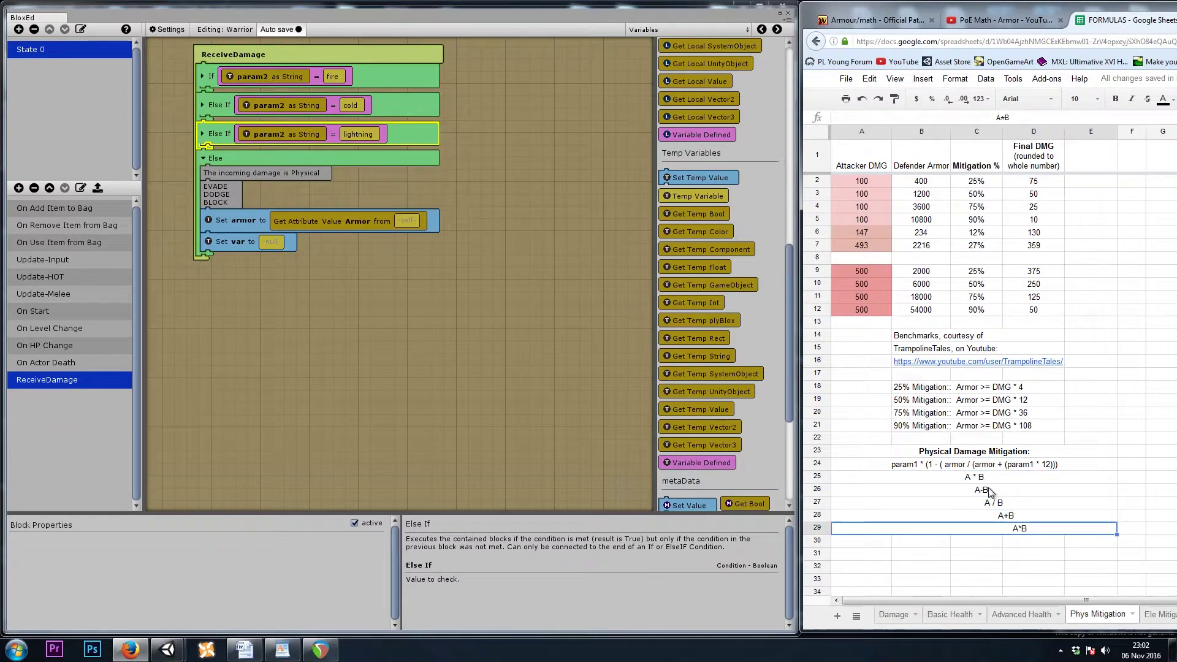
left_click(651, 31)
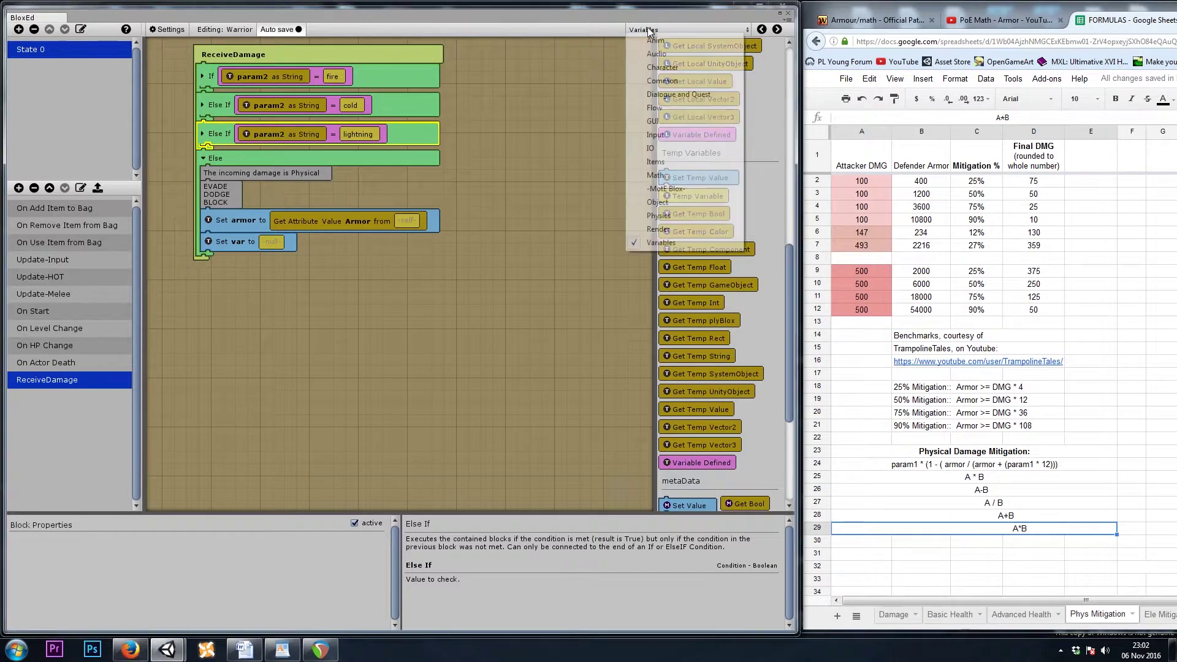
left_click(989, 475)
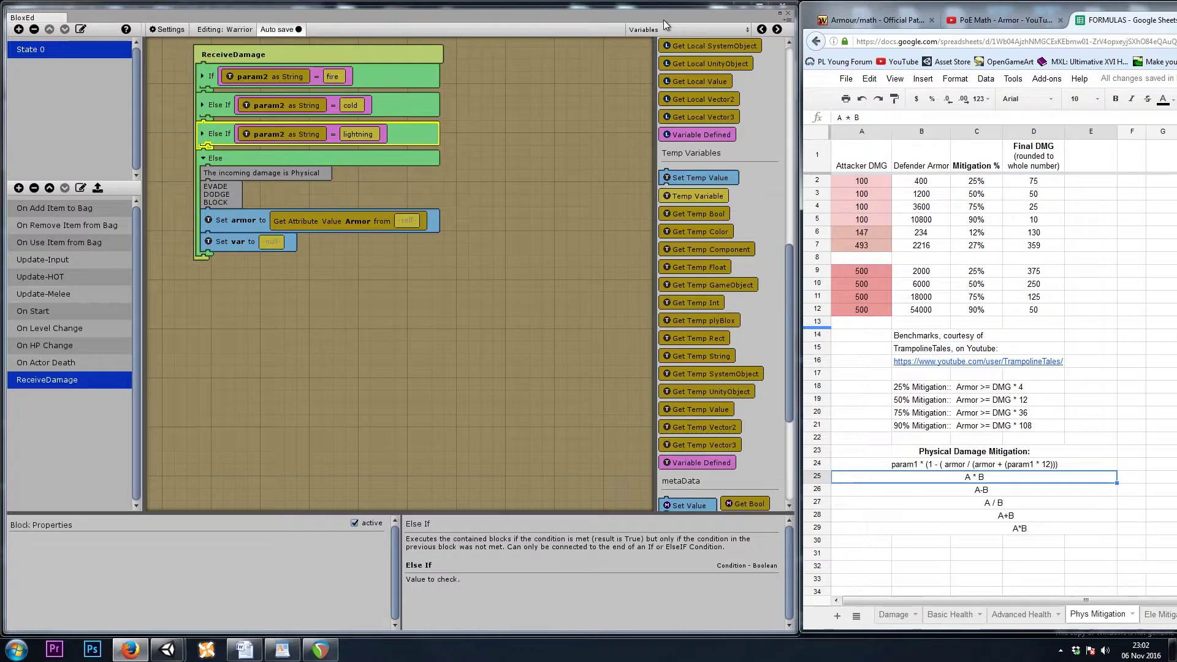
Rename the second temp variable from var to mitigatedDMG.
left_click(235, 243)
left_click(161, 538)
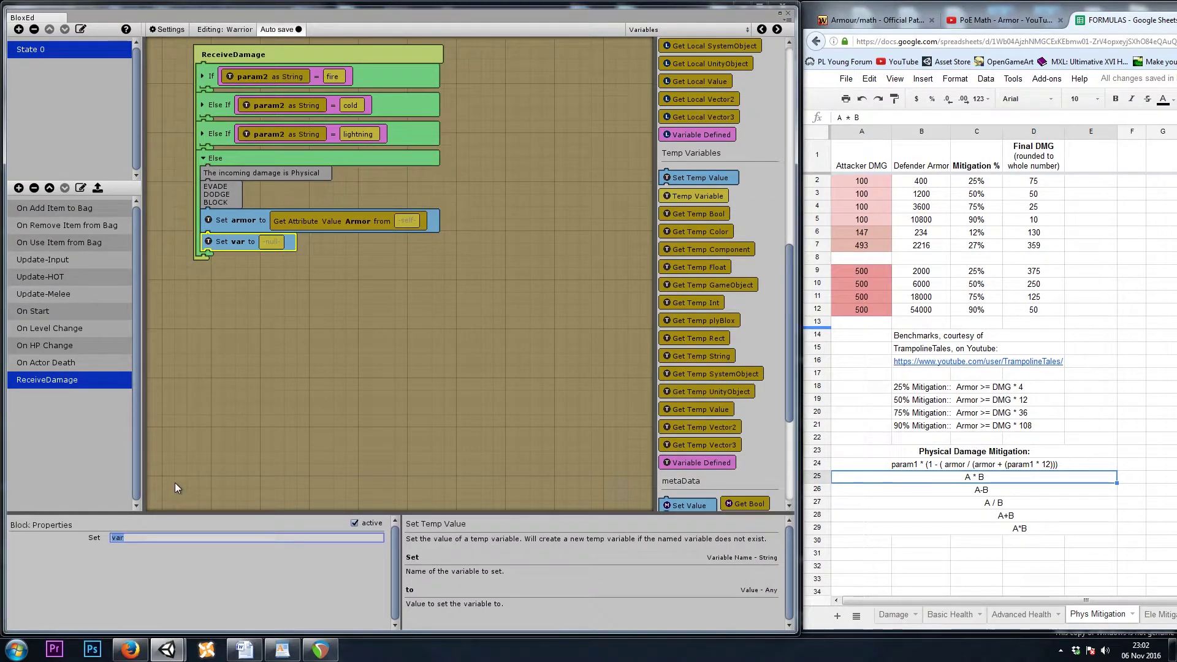
type("mitigatedDMG")
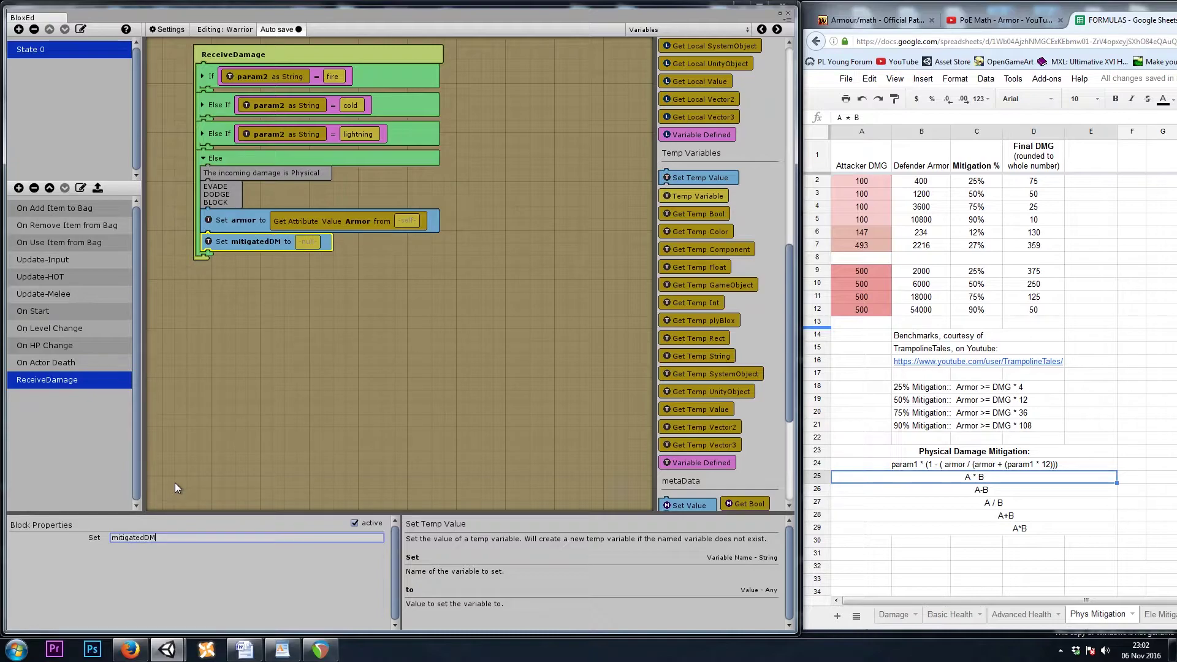
left_click(420, 300)
left_click(297, 243)
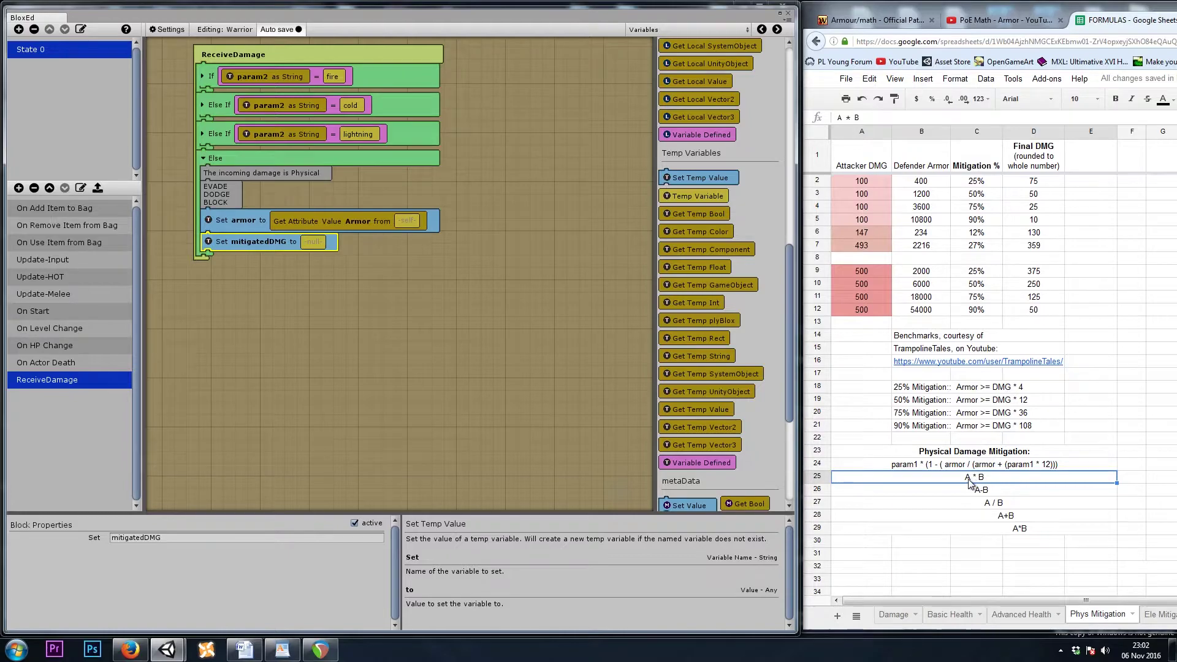
left_click(685, 29)
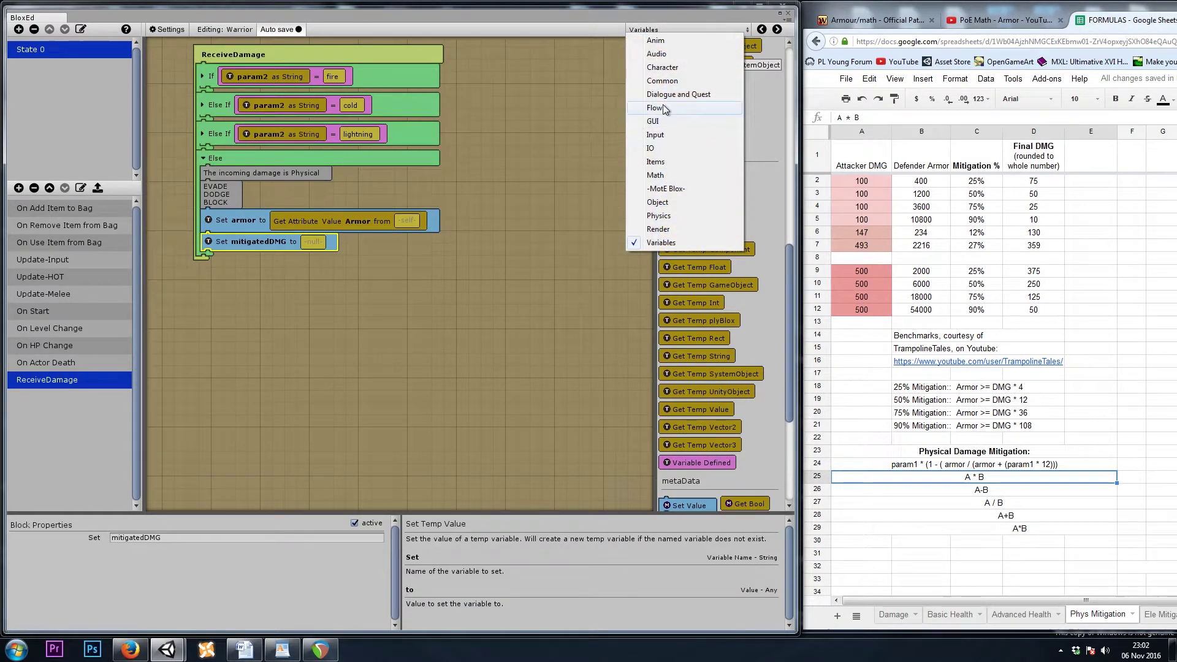
Nest Float A*B, A-B, A/B, A+B and A*B blocks inside mitigatedDMG's value.
left_click(681, 175)
scroll(739, 316, "up", 5)
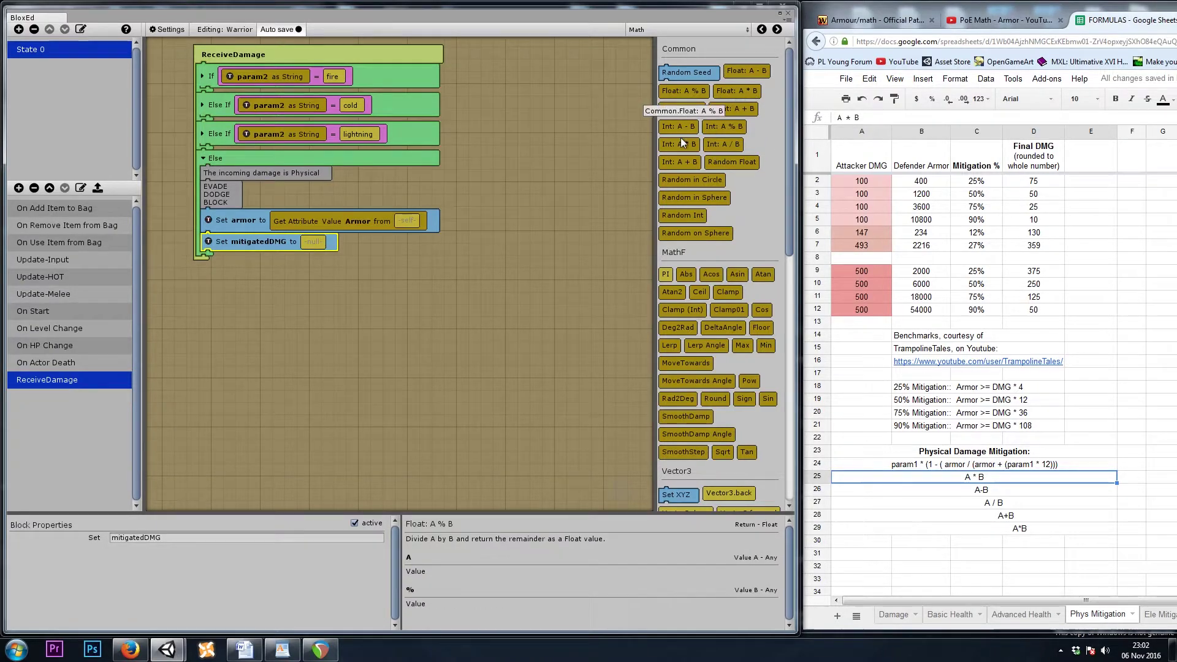
mouse_move(744, 92)
left_mouse_down()
mouse_move(329, 255)
mouse_move(324, 242)
left_mouse_up()
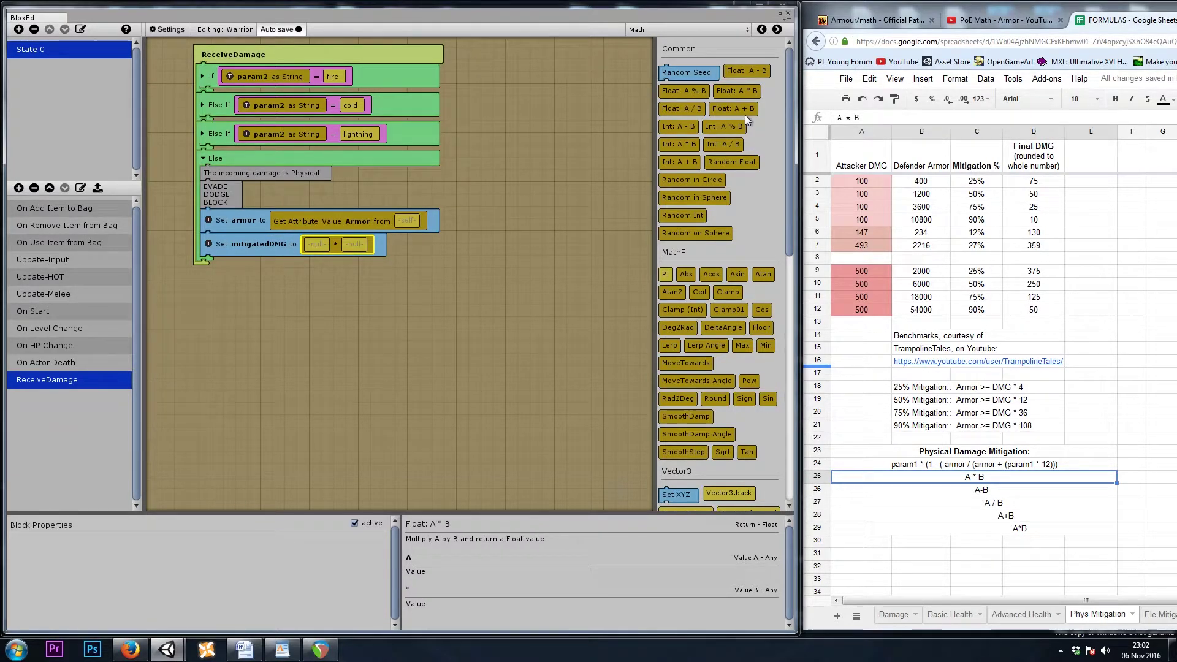
left_click_drag(748, 78, 363, 249)
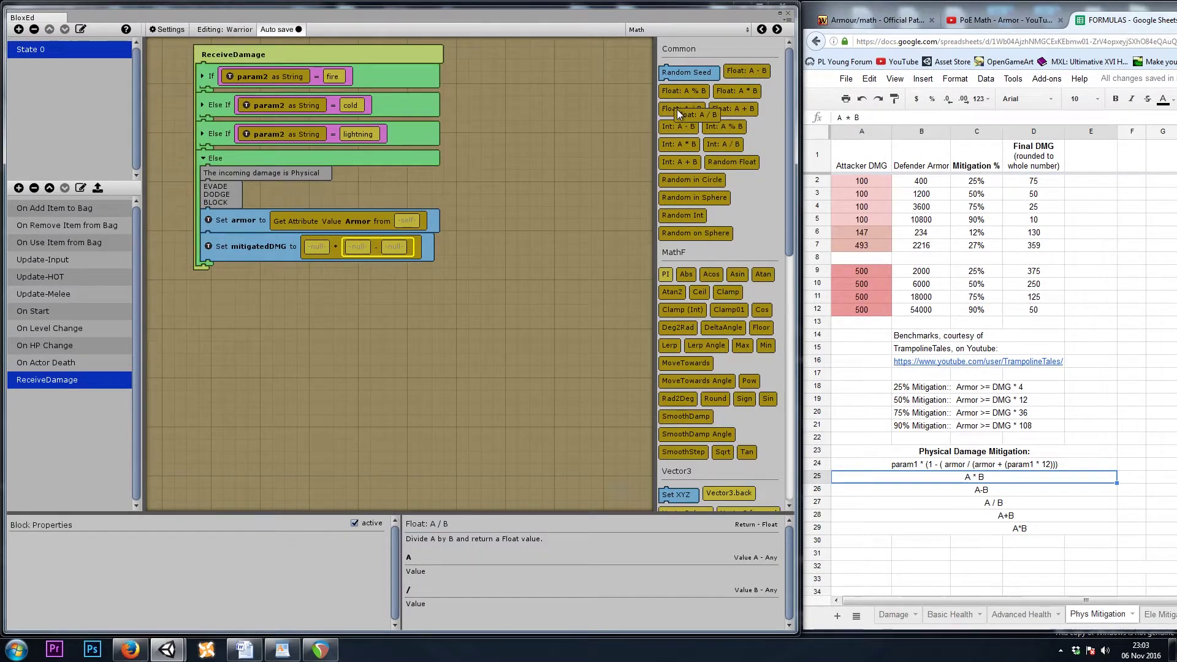
left_click_drag(677, 110, 400, 244)
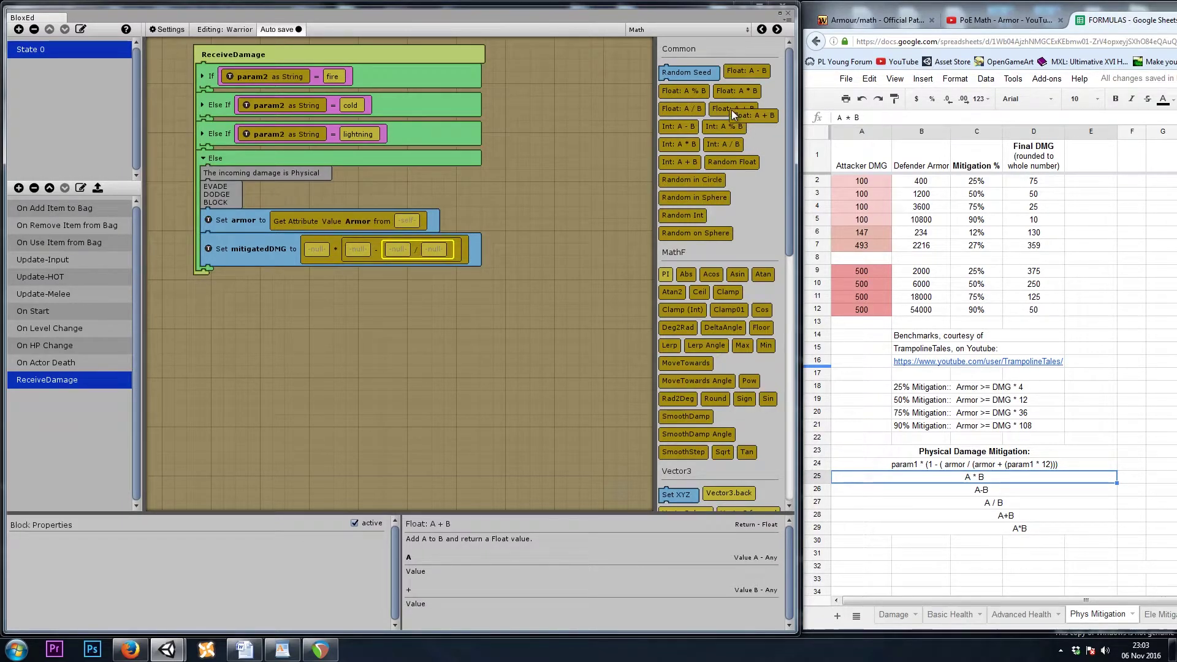
mouse_move(731, 109)
left_mouse_down()
mouse_move(448, 266)
mouse_move(437, 252)
left_mouse_up()
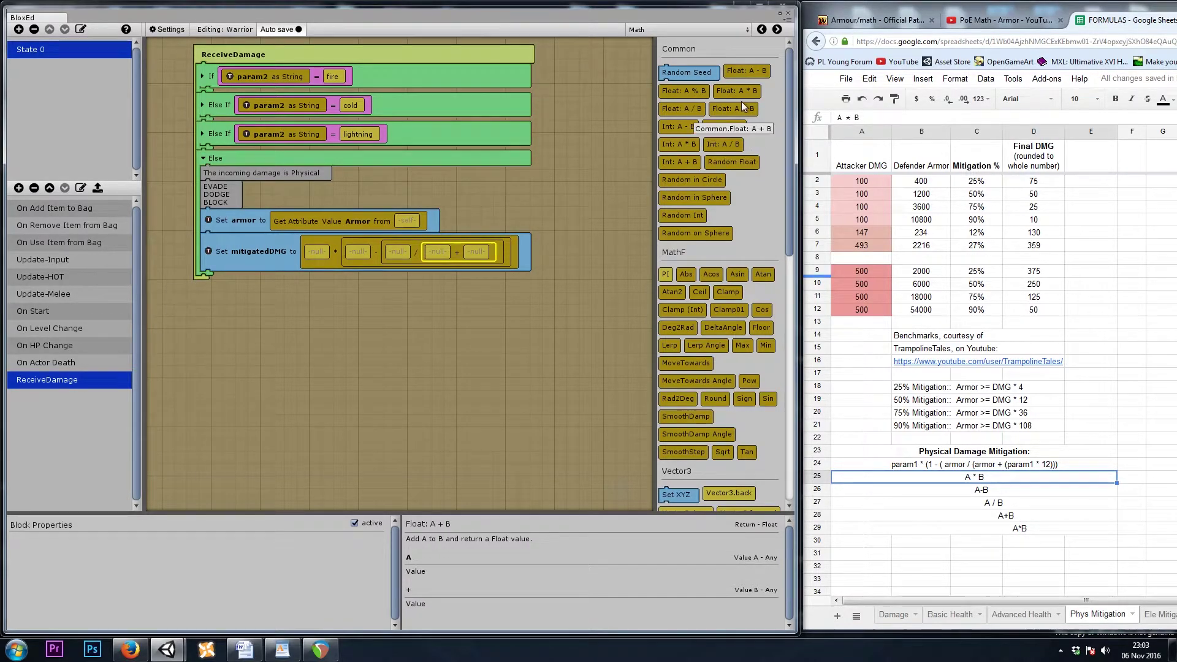
left_click_drag(737, 93, 476, 255)
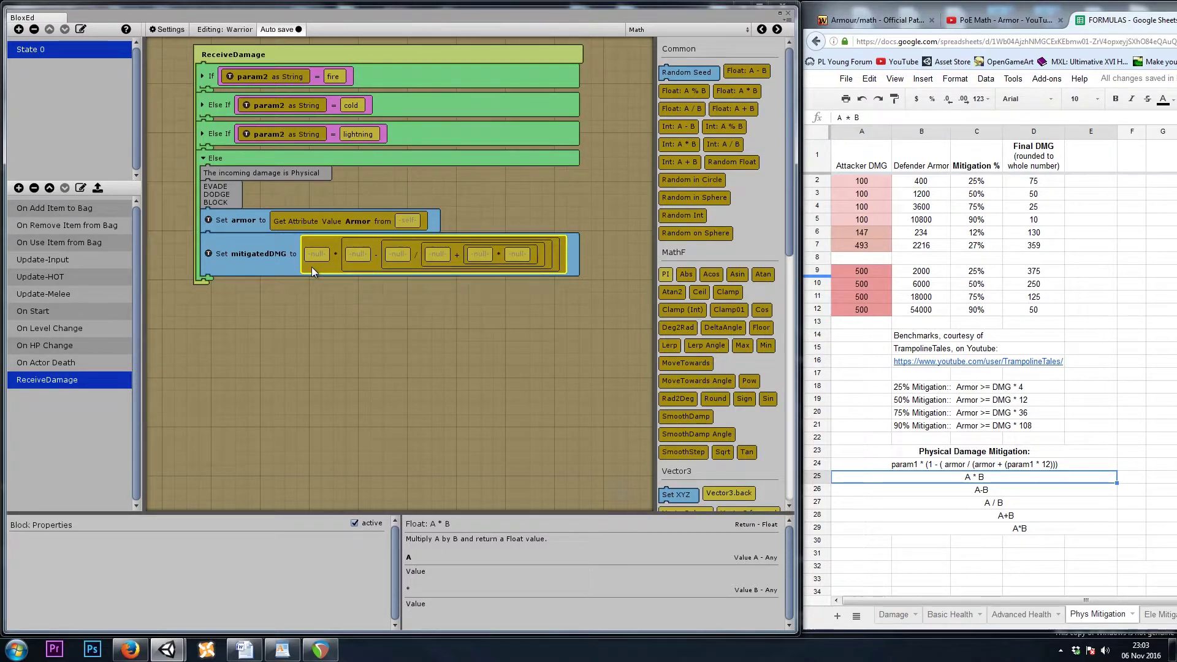
Put param1 in the first operand and the constant 1 before the subtraction.
left_click(656, 29)
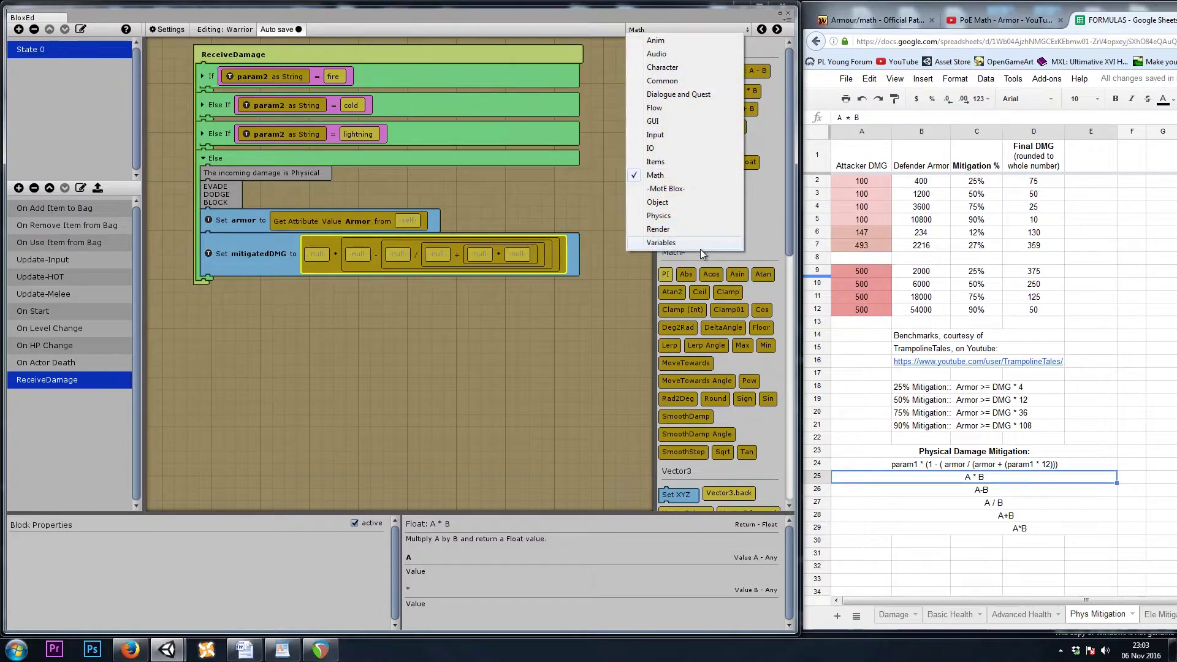
left_click(700, 248)
scroll(735, 363, "down", 3)
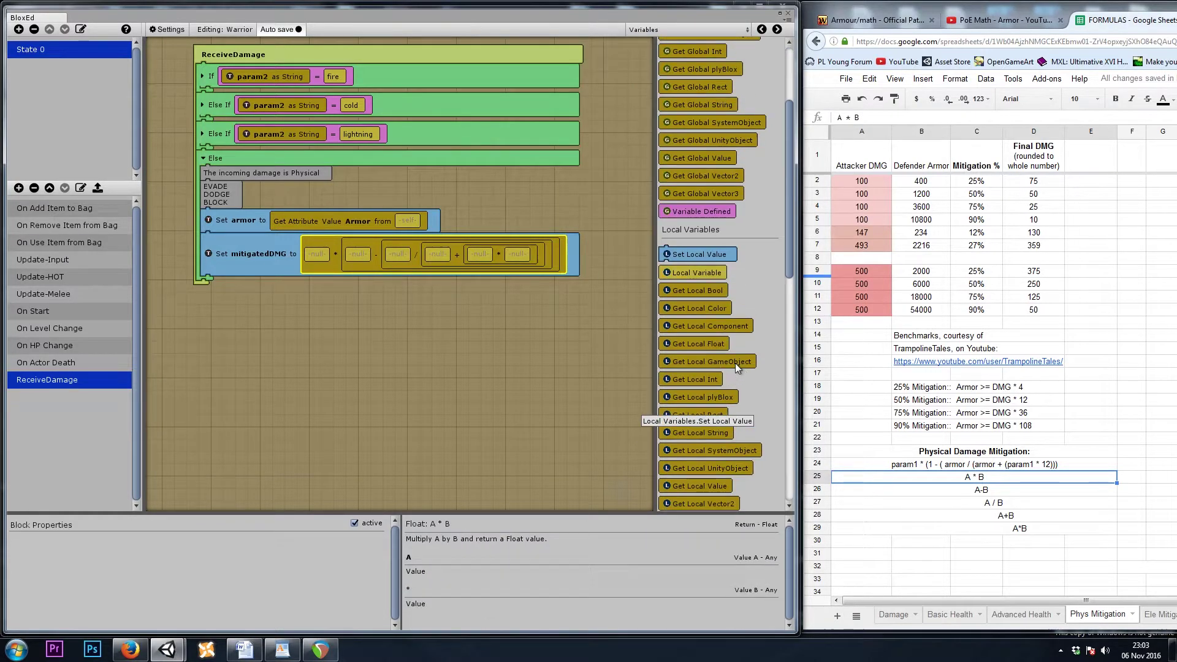
scroll(717, 359, "down", 2)
left_click_drag(652, 310, 317, 254)
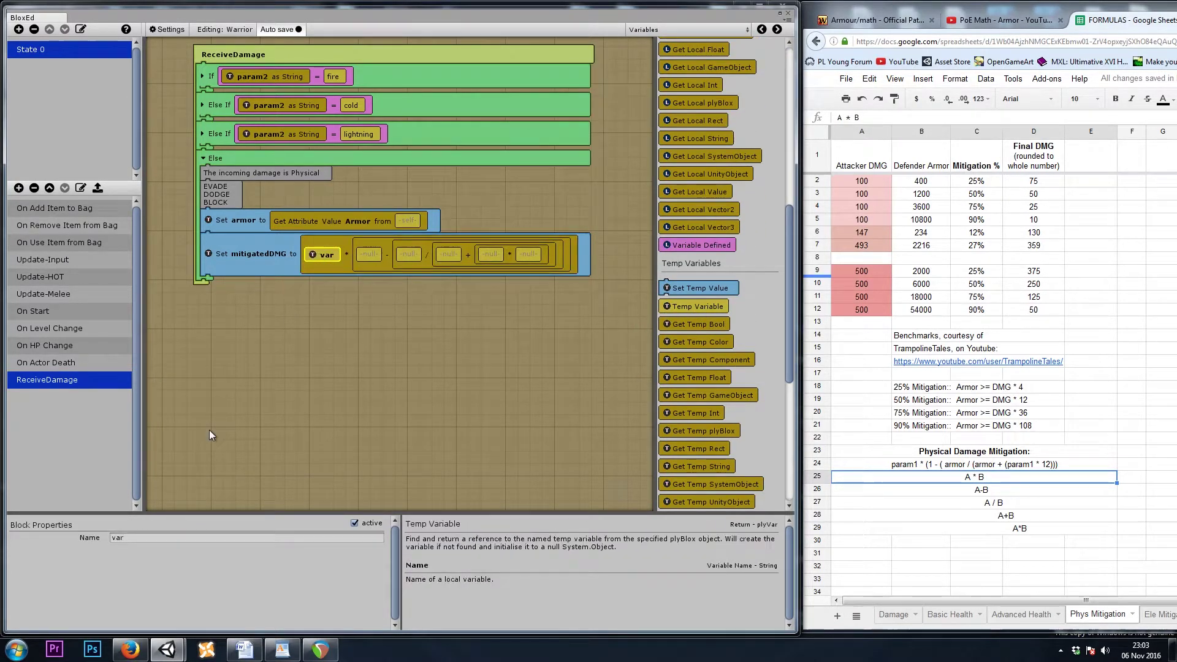
type("param1")
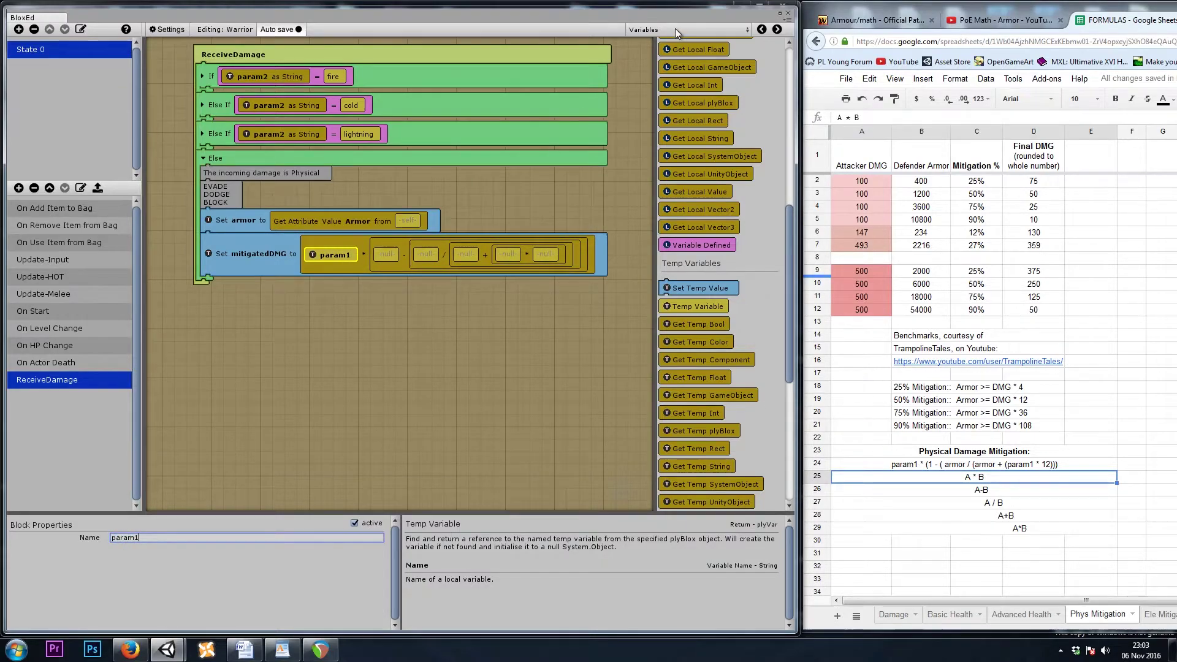
left_click(643, 28)
left_click(684, 66)
scroll(747, 221, "up", 1)
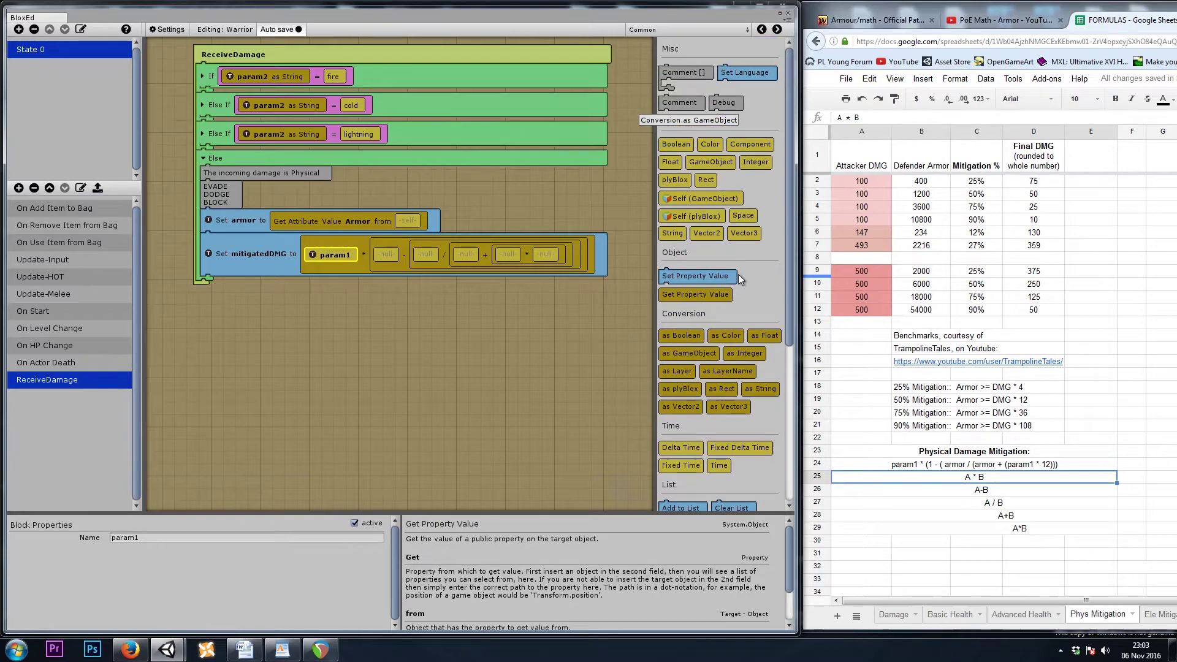
left_click_drag(668, 163, 387, 264)
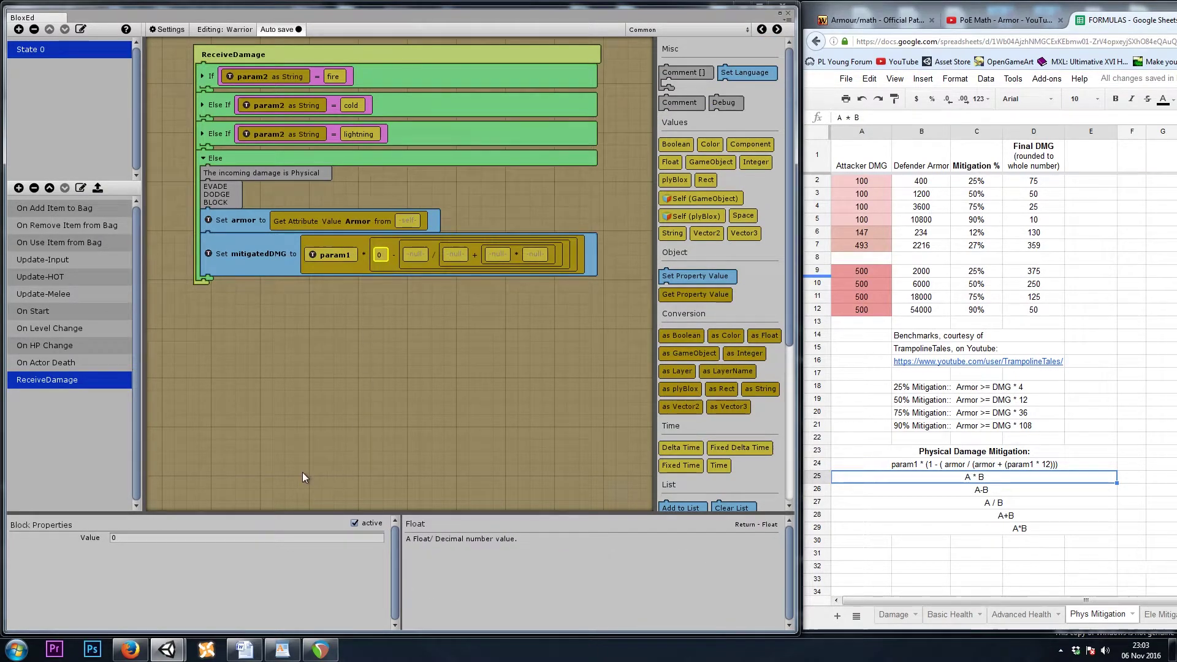
left_click(124, 540)
type("1")
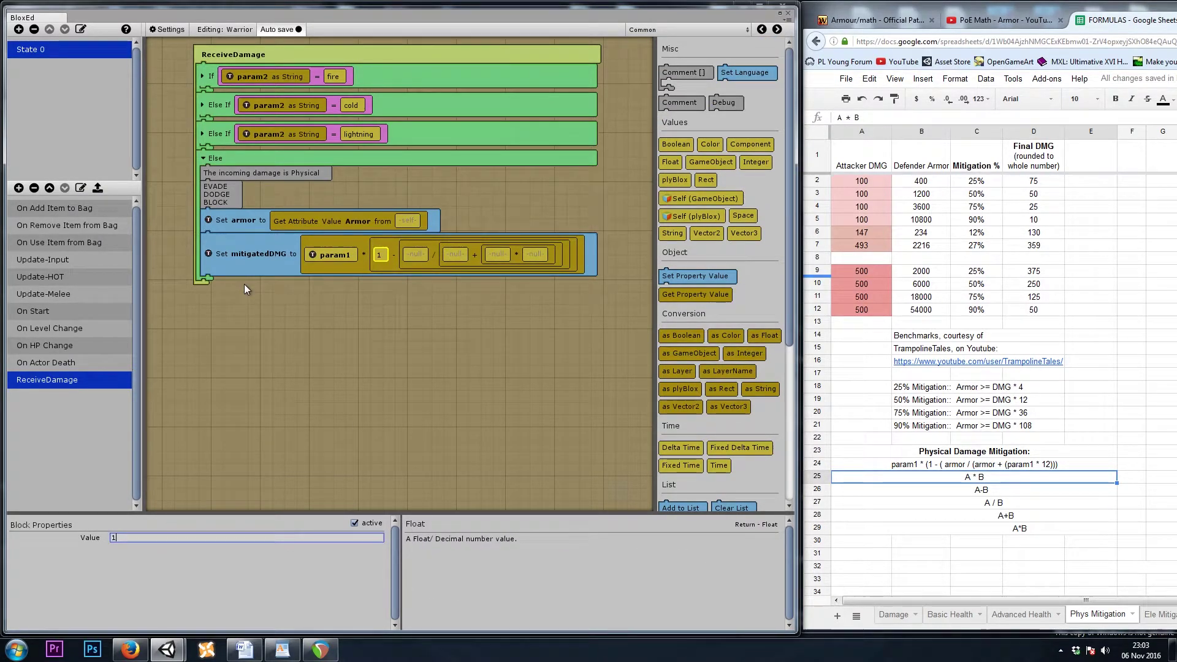
Fill the divide and add operands with the armor and param1 variables.
left_click(328, 256)
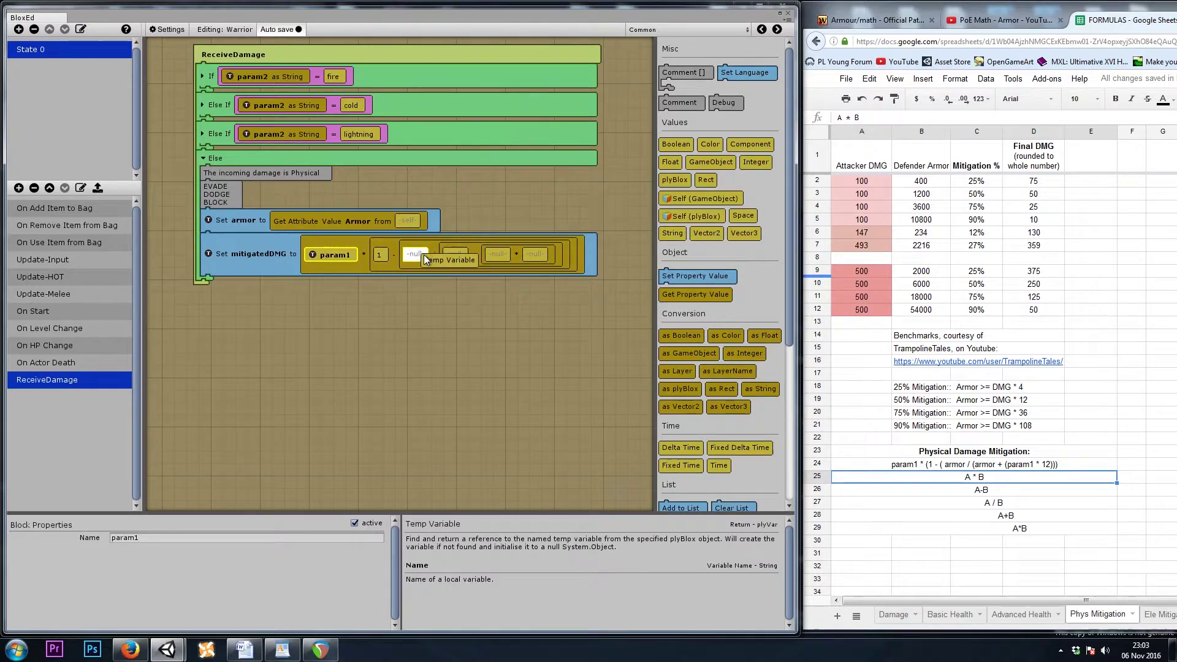
left_click_drag(326, 258, 419, 259, "ctrl")
left_click(169, 539)
type("a")
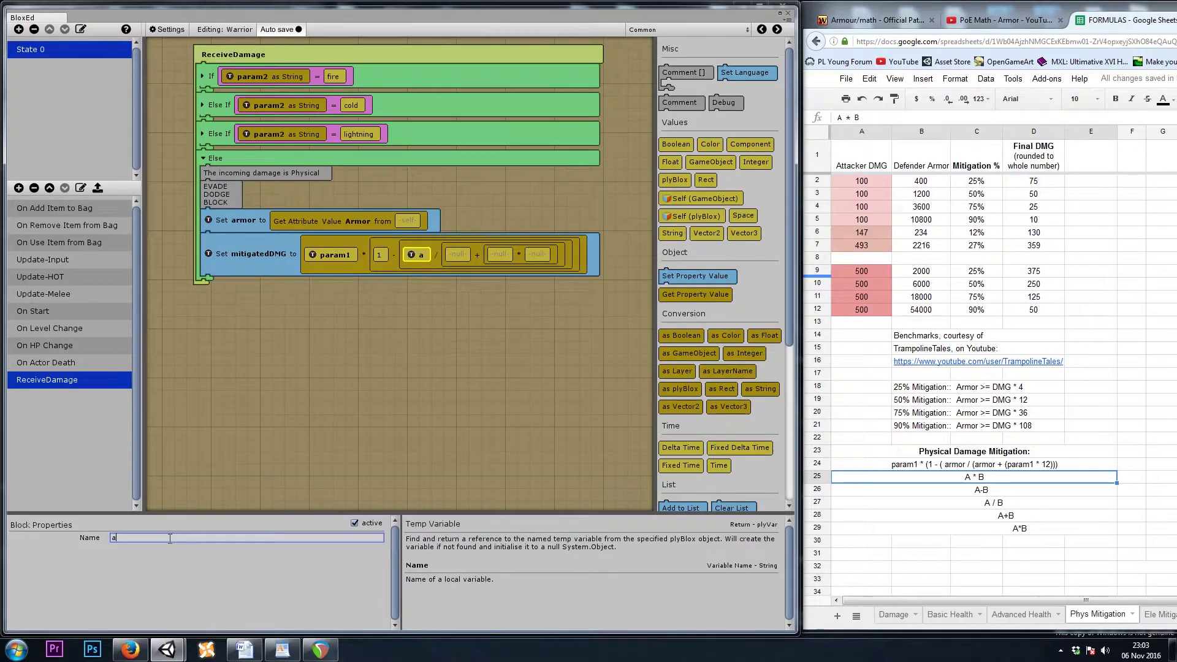
type("rmor")
left_click_drag(405, 430, 350, 433)
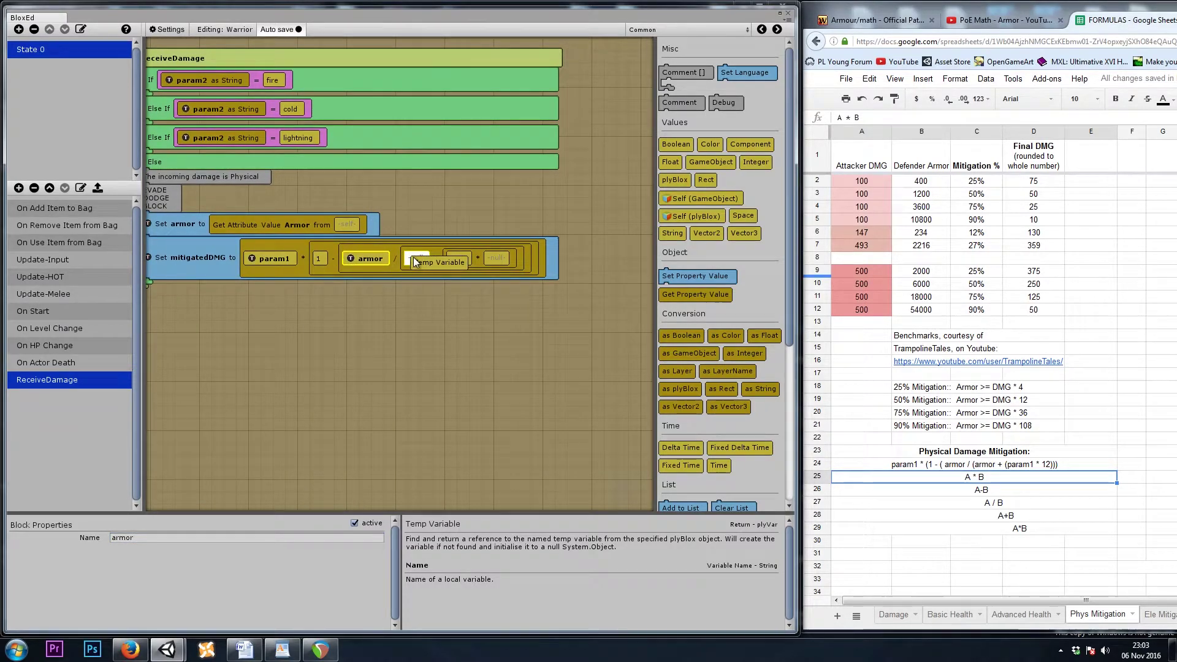
left_click_drag(352, 263, 418, 258, "ctrl")
left_click_drag(441, 335, 427, 338)
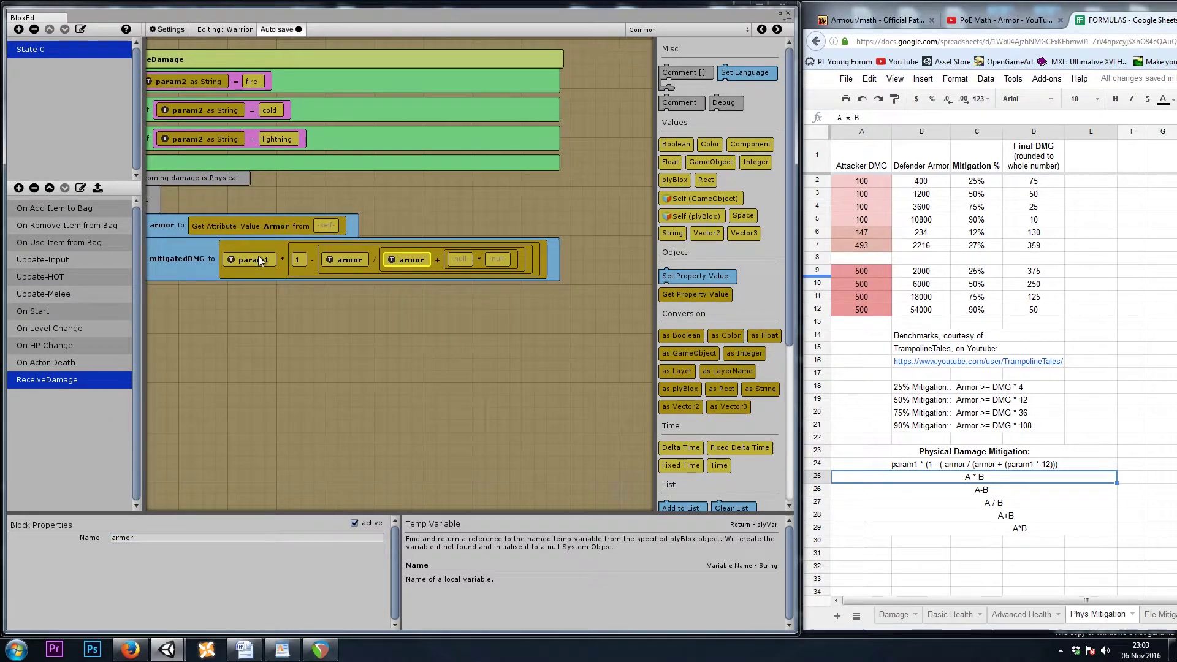
Multiply the last param1 by a Float value of 12.
left_click(457, 260)
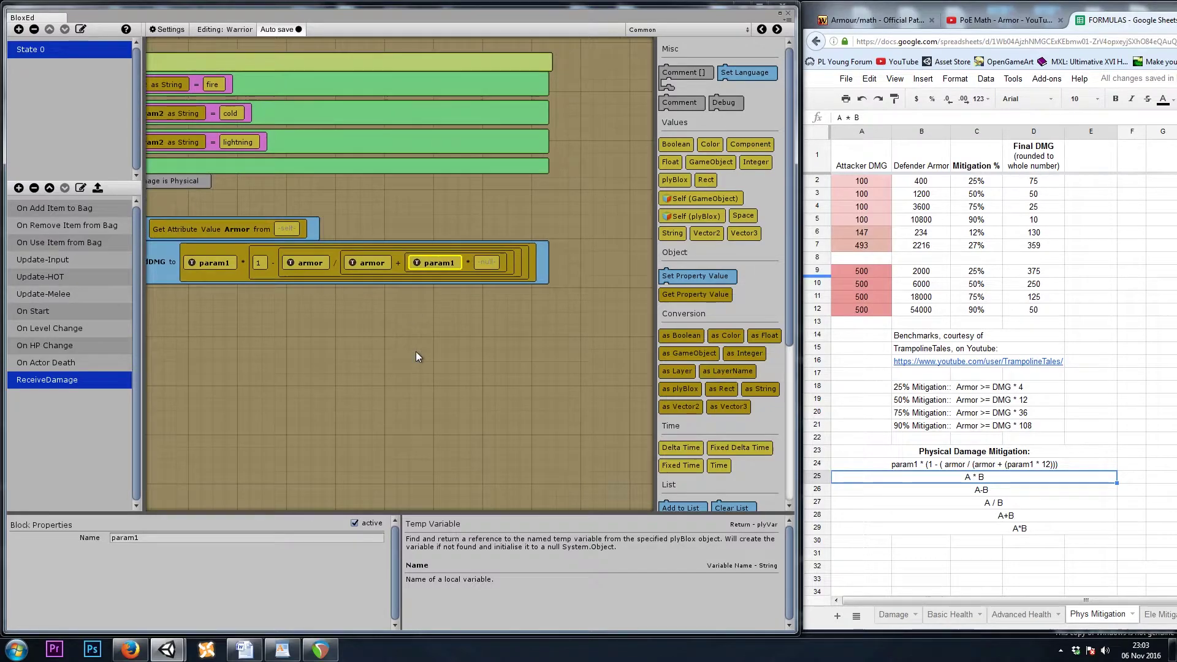
left_click_drag(439, 360, 398, 365)
left_click(255, 266)
left_click(485, 264)
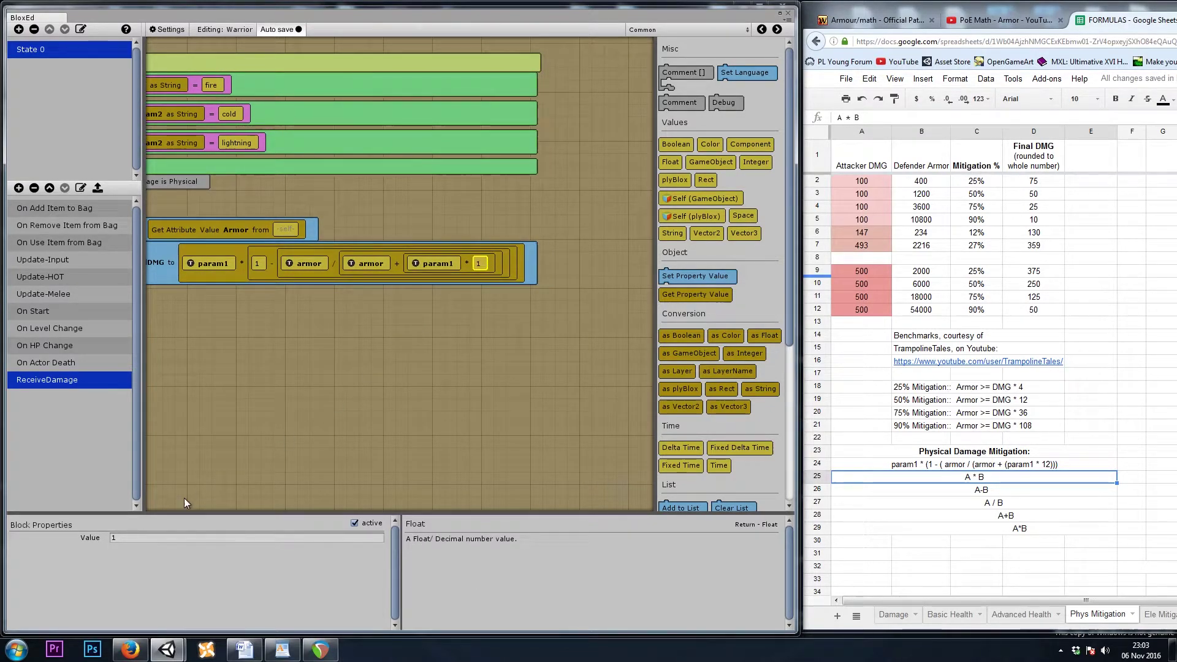
left_click(143, 539)
type("2")
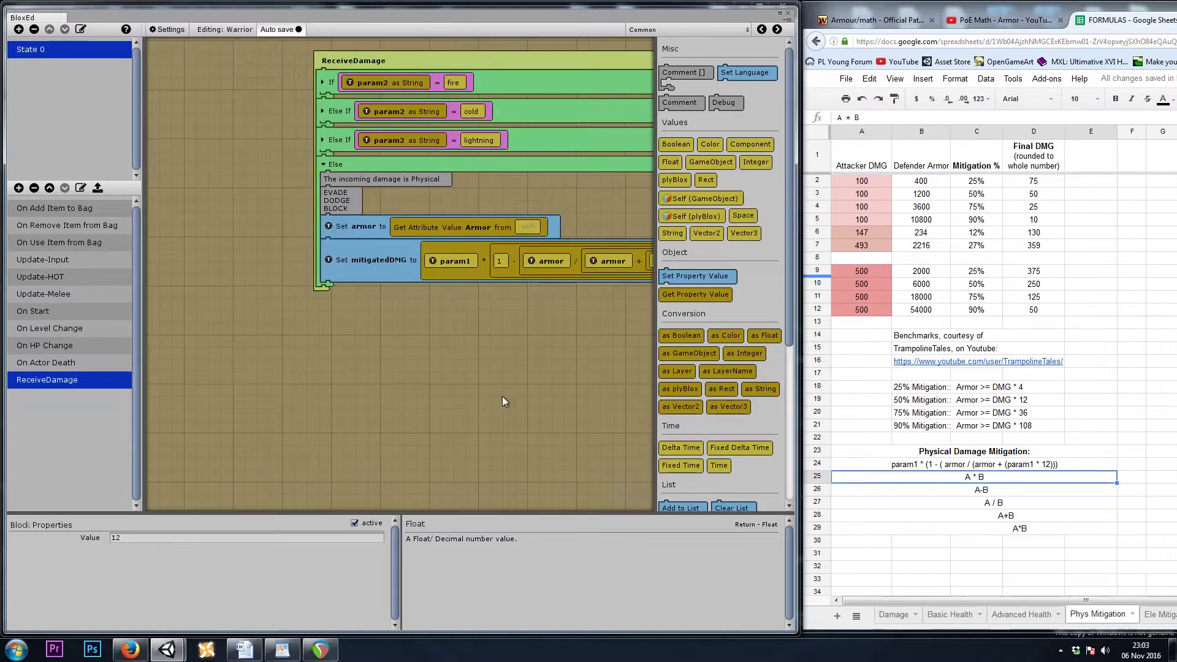
left_click_drag(328, 447, 350, 420)
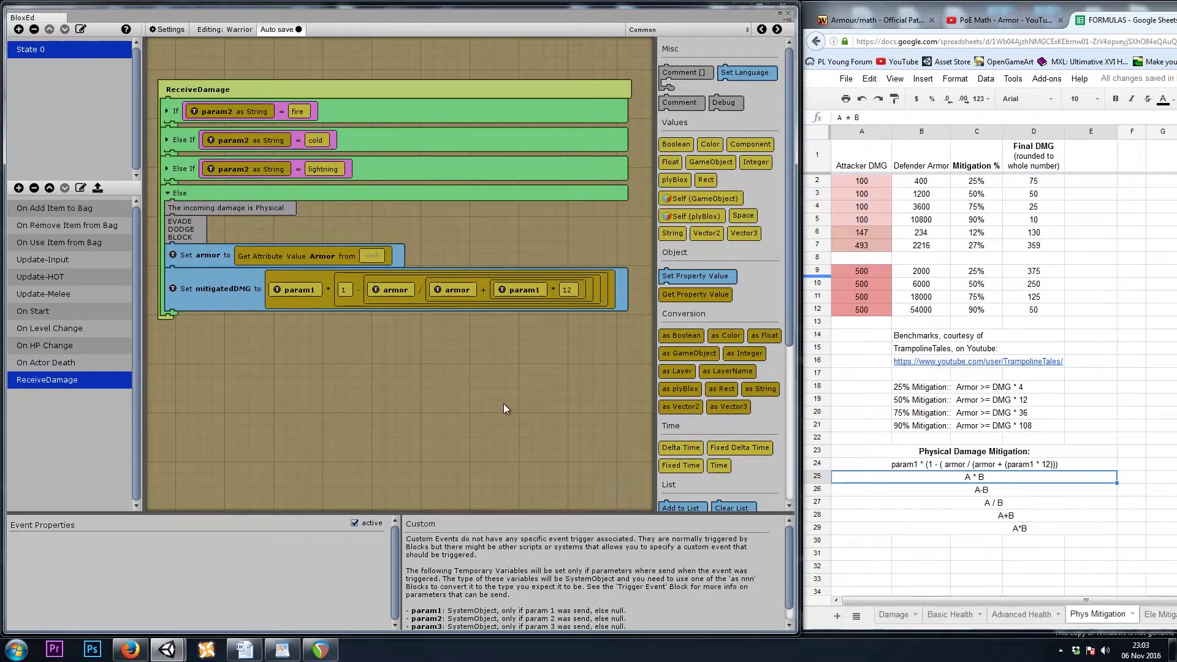
left_click_drag(455, 449, 456, 430)
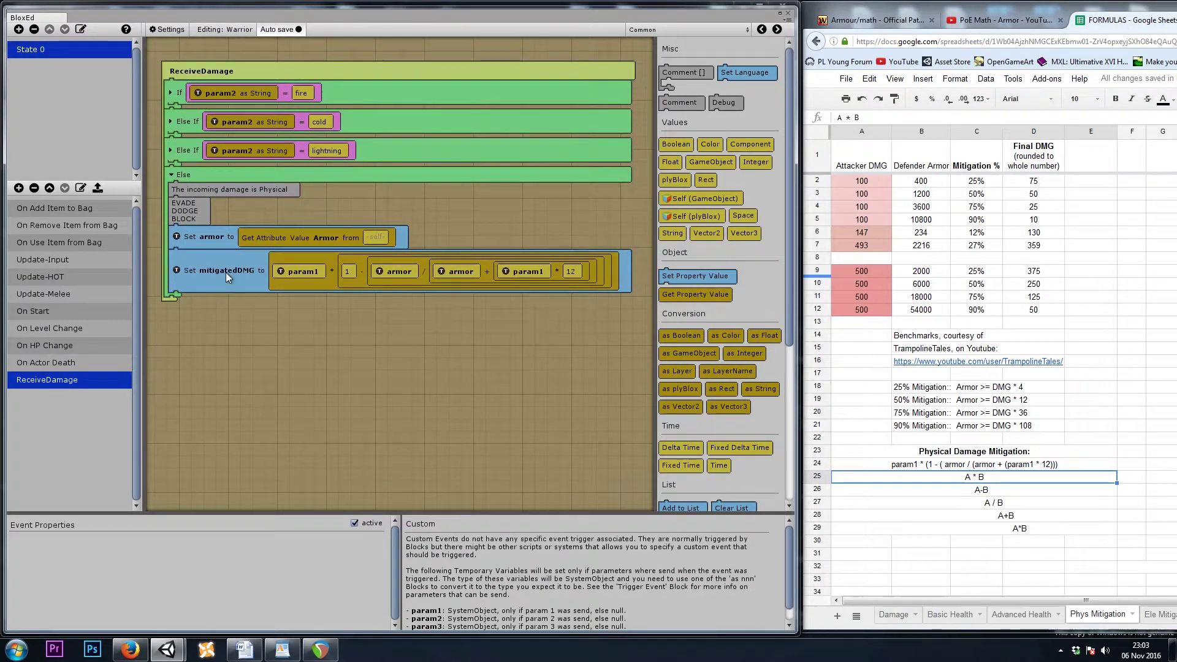
left_click(300, 271)
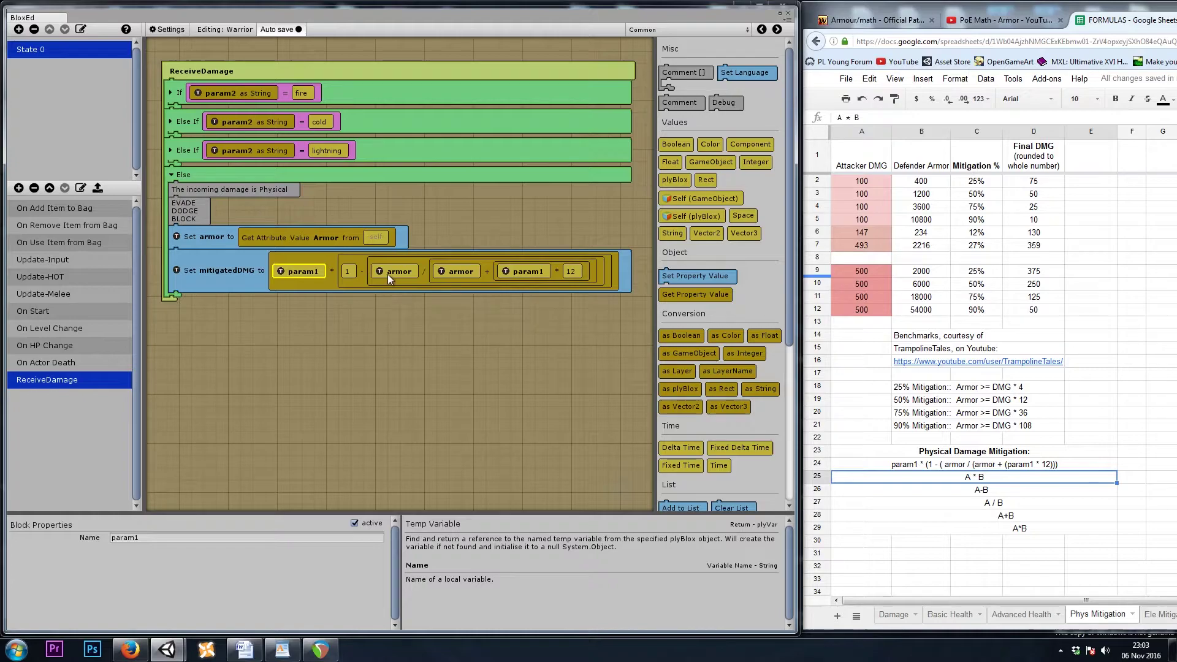
left_click(216, 271)
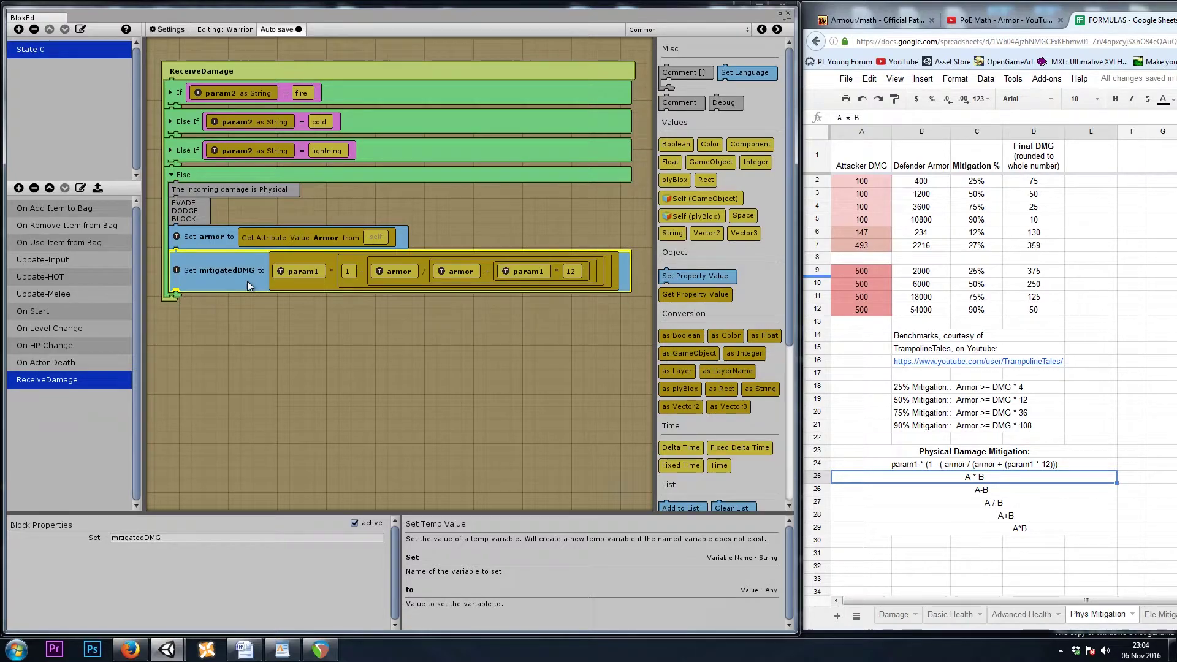
left_click(290, 270)
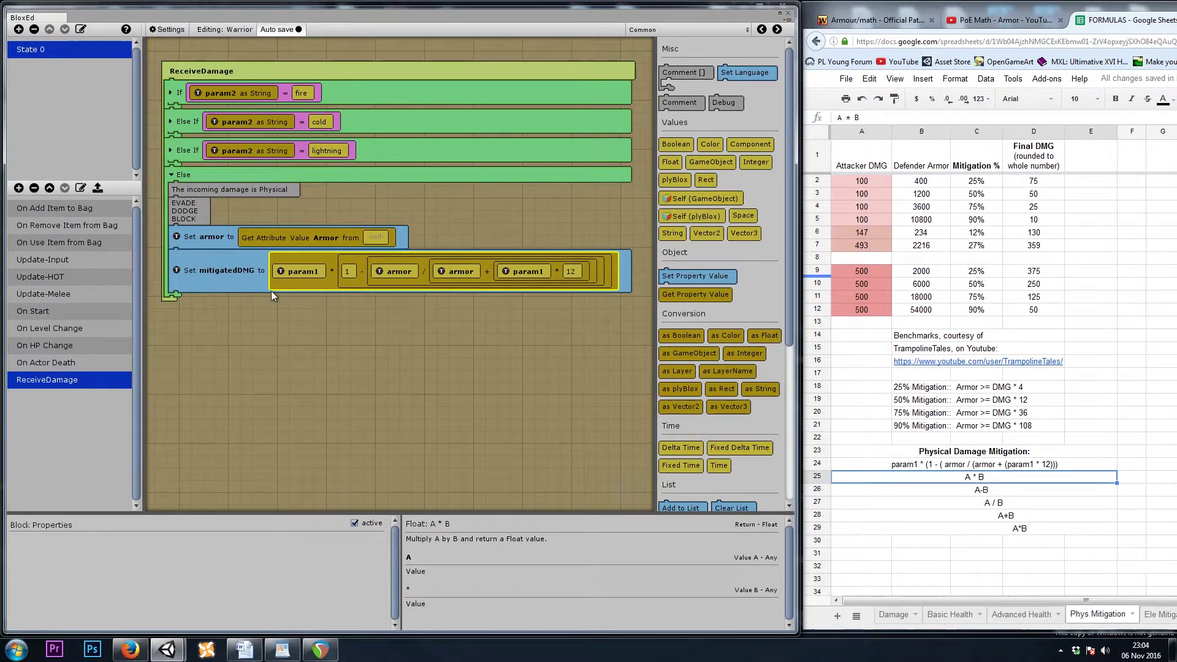
Wrap the mitigatedDMG formula inside a MathF Round block.
left_click(685, 31)
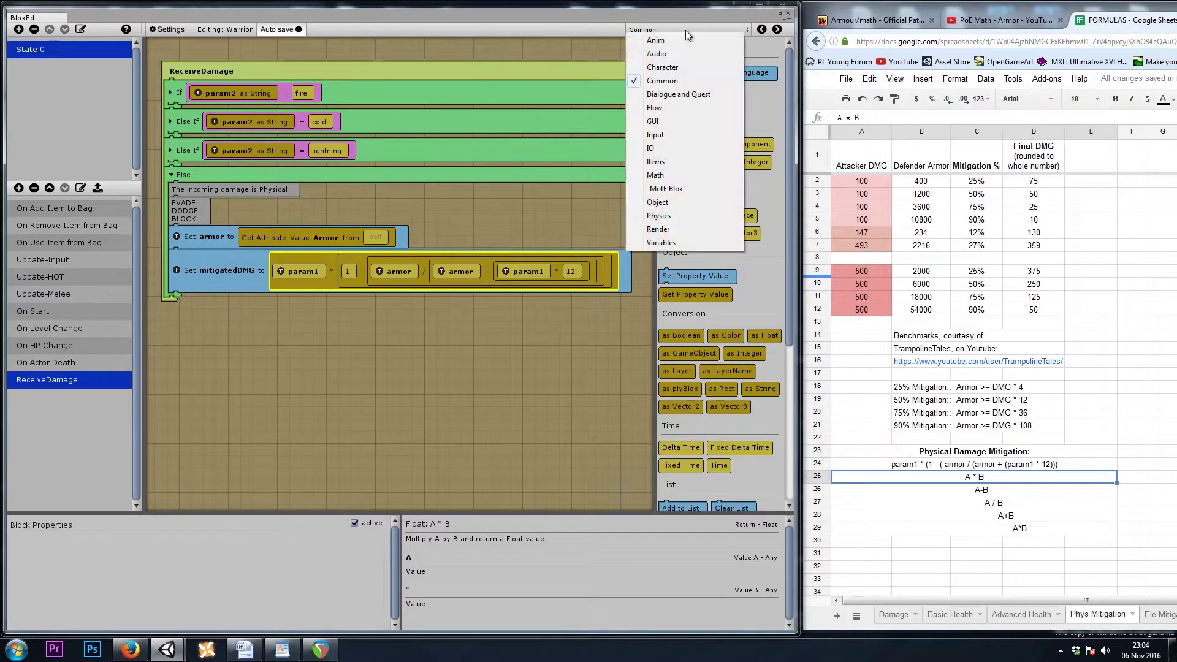
left_click(682, 177)
scroll(722, 303, "down", 2)
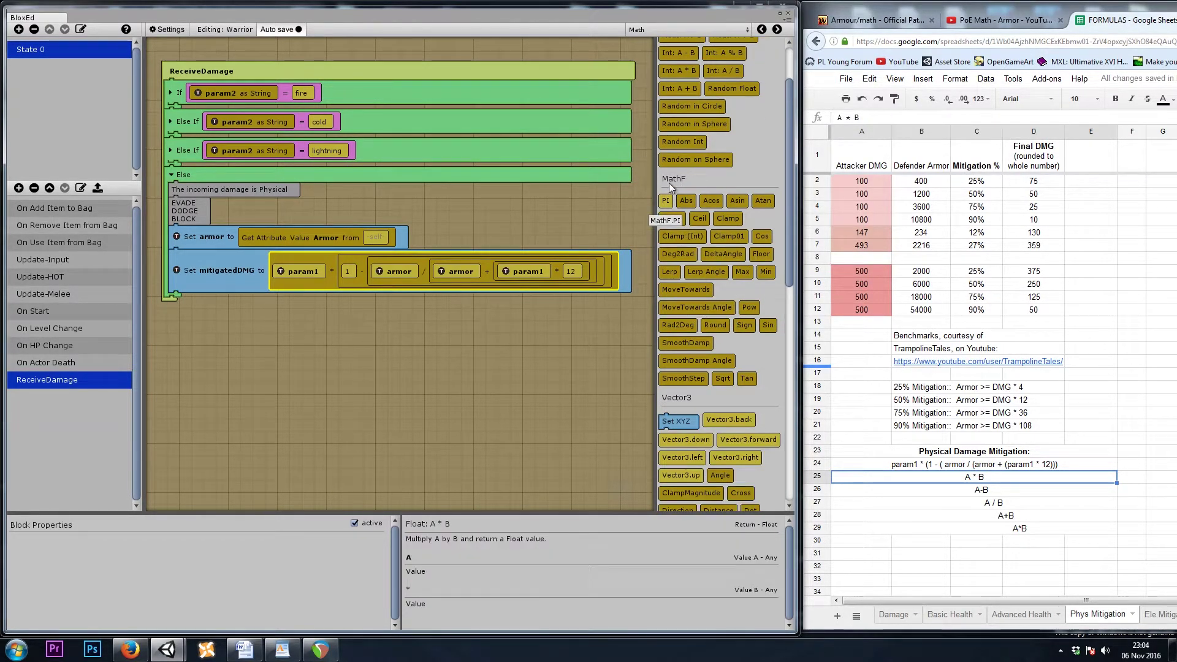
scroll(708, 203, "down", 2)
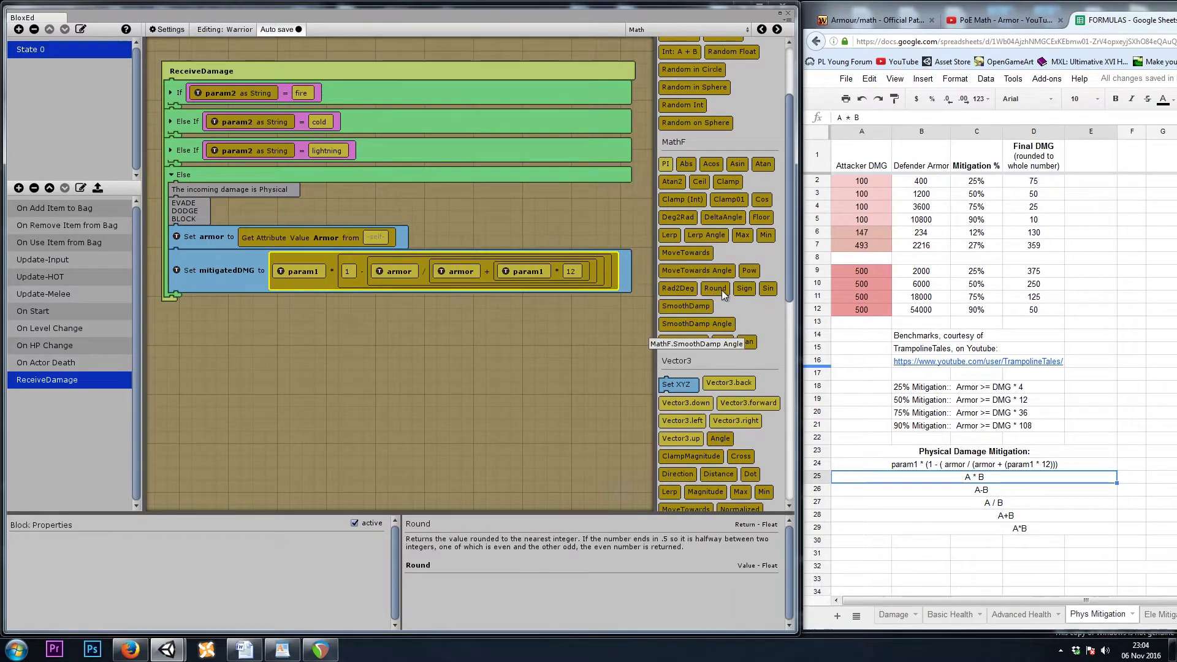
key("Delete")
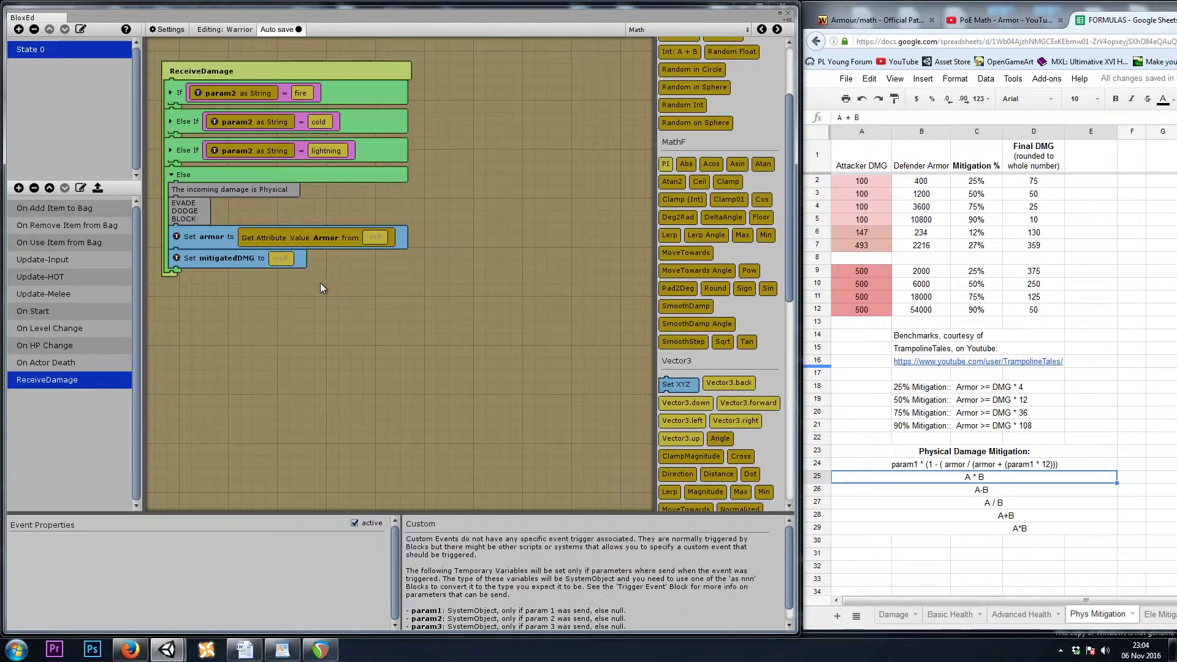
left_click_drag(717, 289, 288, 257)
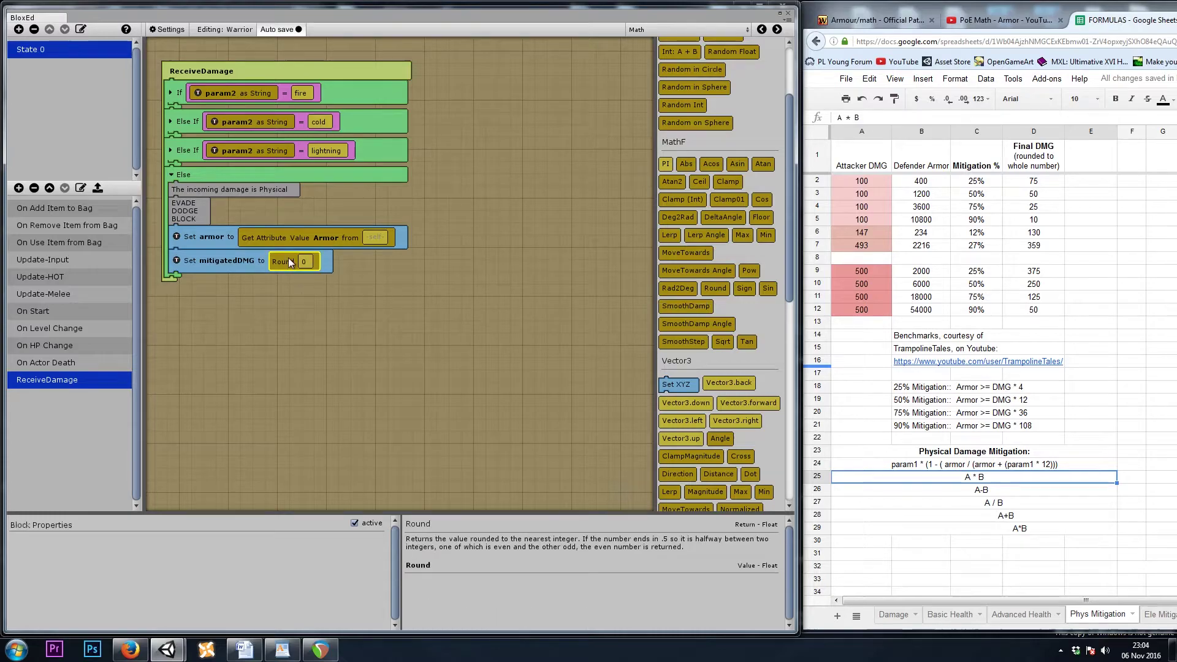
left_click(303, 262)
key("ctrl+v")
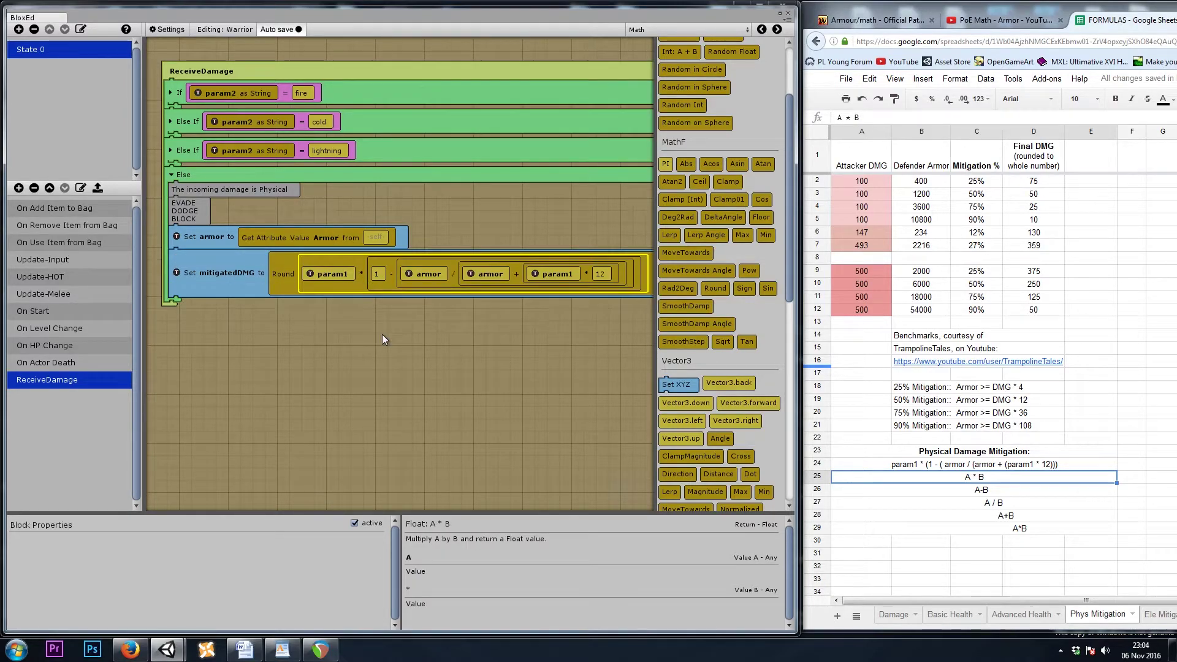
middle_click_drag(308, 301, 314, 338)
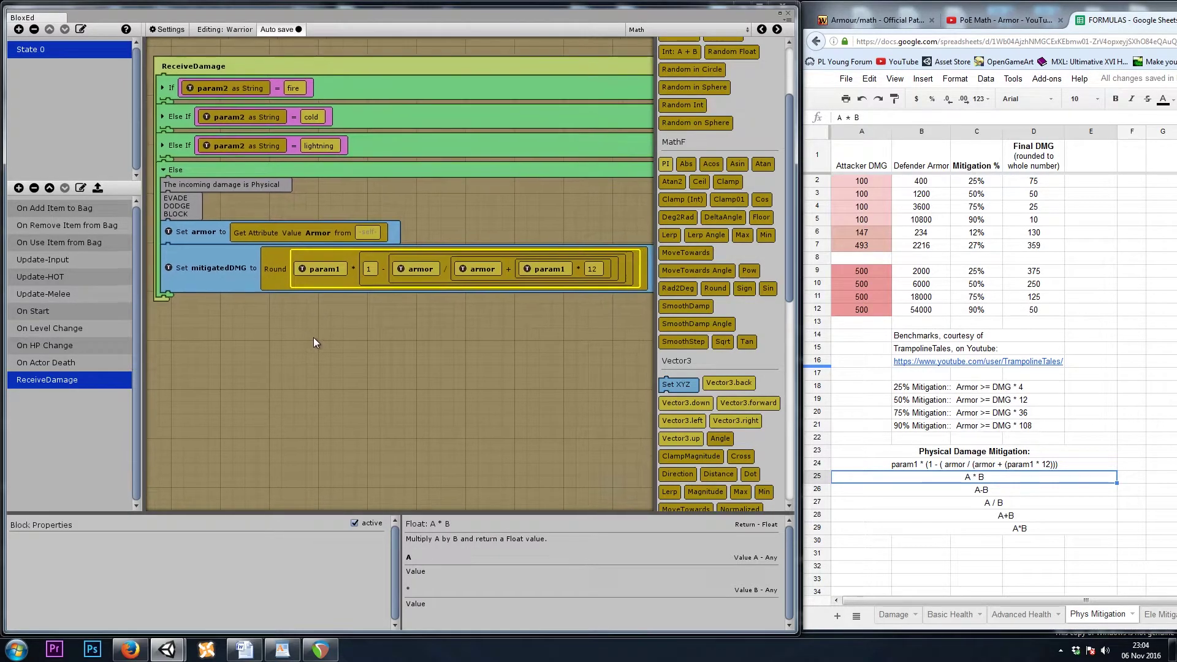
left_click(281, 282)
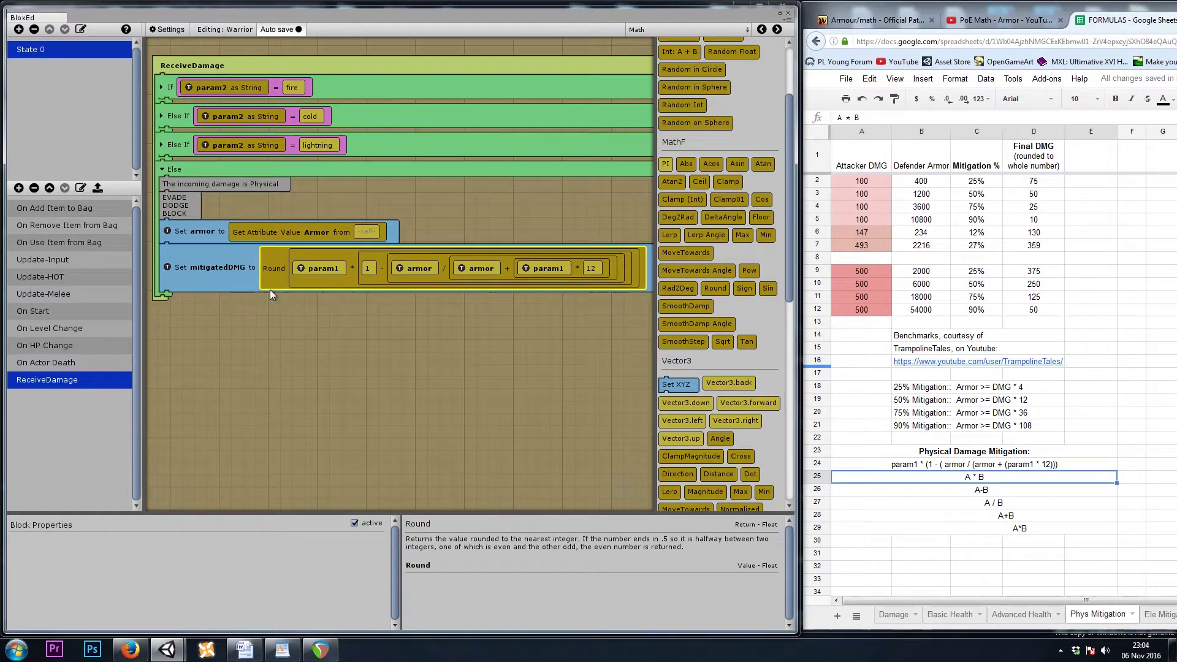
left_click(640, 31)
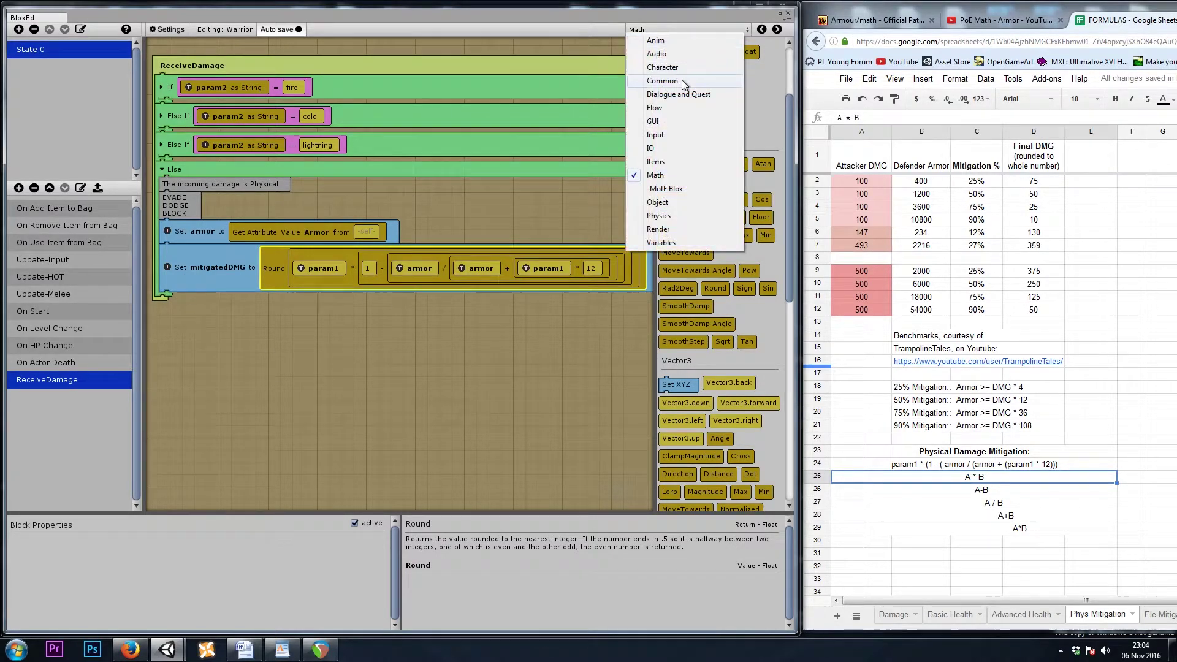
From the Character palette, add a Change Attribute block below Set mitigatedDMG that targets Health.
left_click(681, 77)
left_click(656, 34)
left_click(685, 90)
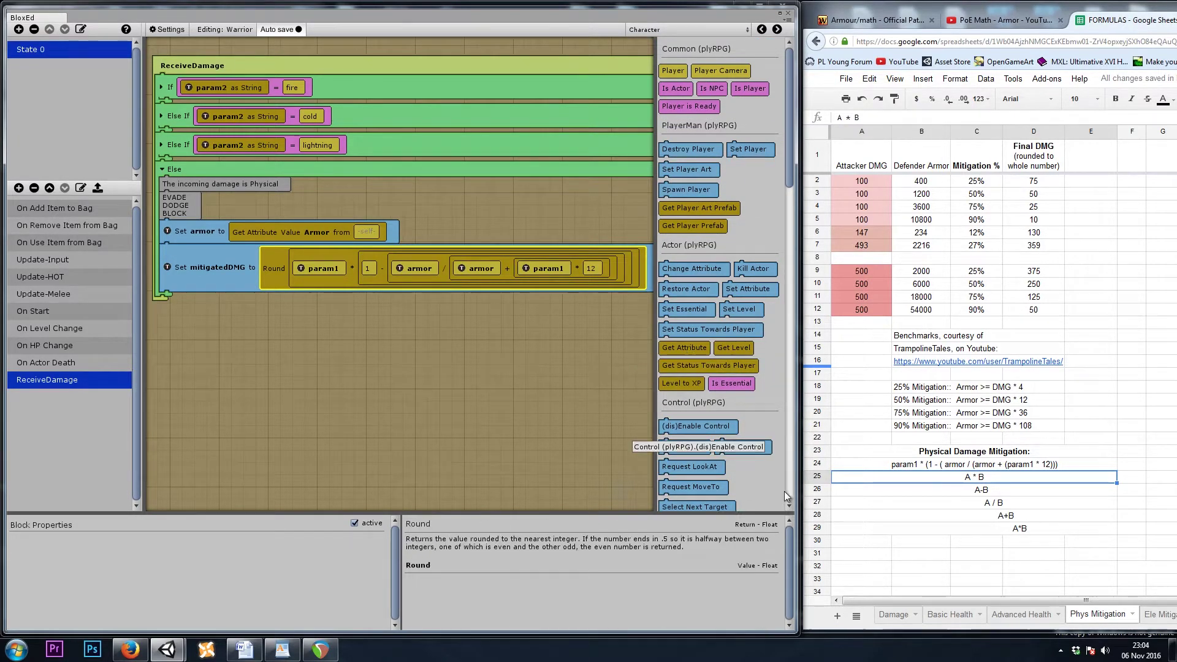
scroll(763, 413, "down", 2)
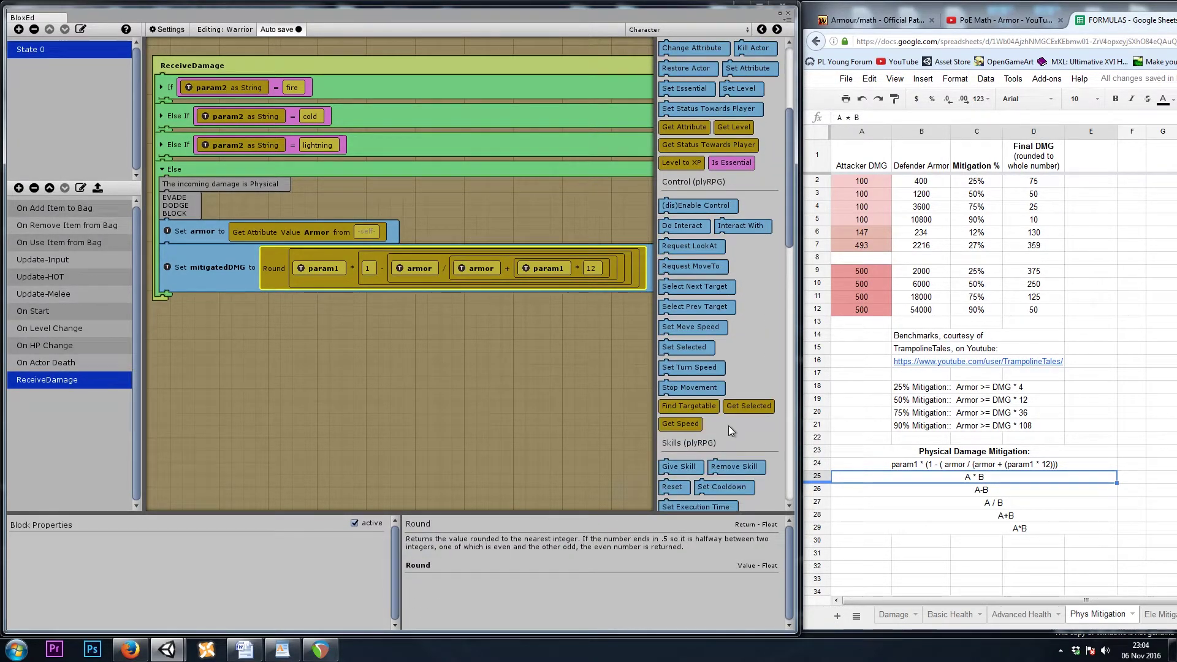
scroll(746, 422, "down", 2)
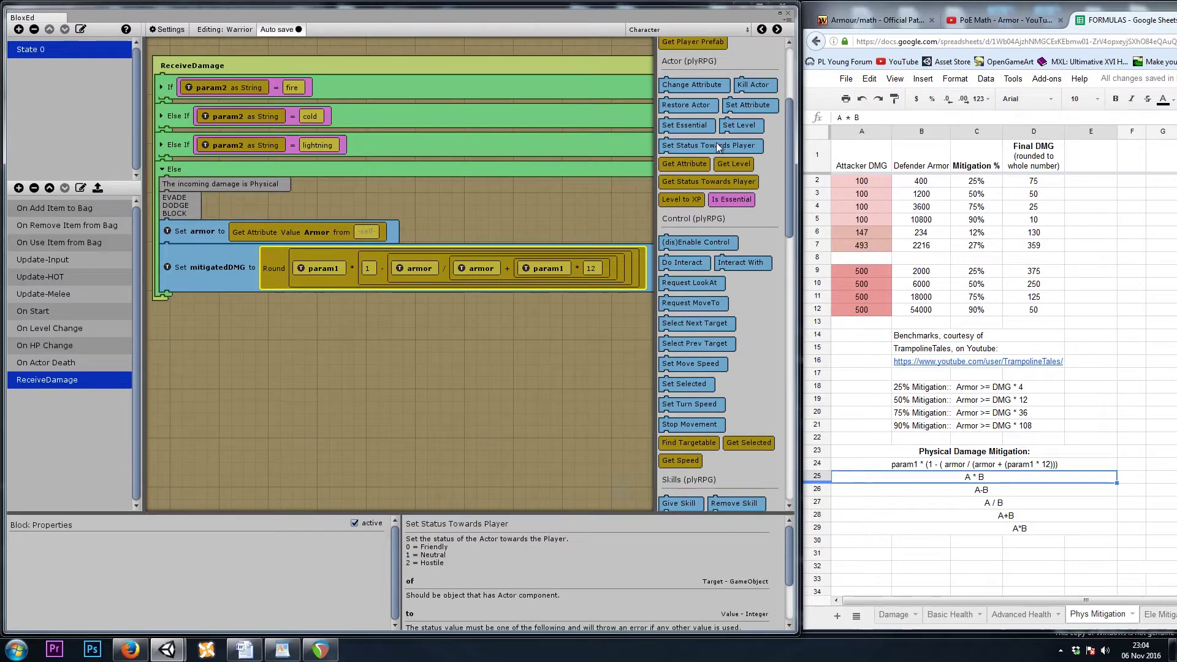
mouse_move(707, 84)
left_mouse_down()
mouse_move(279, 348)
mouse_move(184, 286)
left_mouse_up()
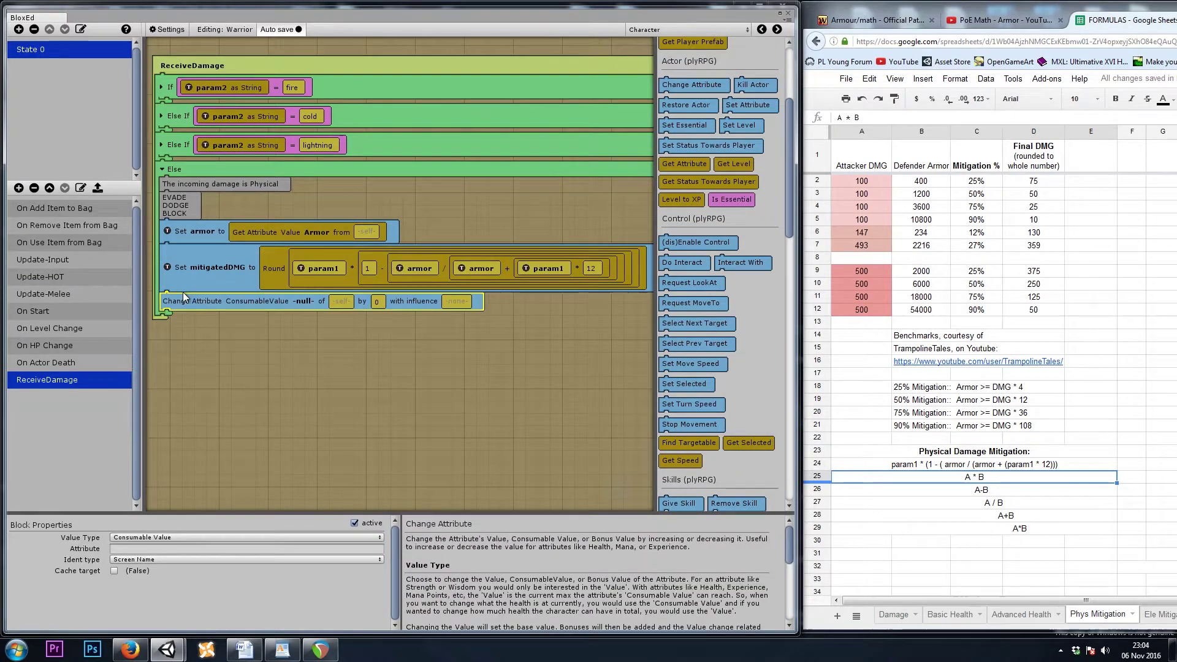
left_click(144, 548)
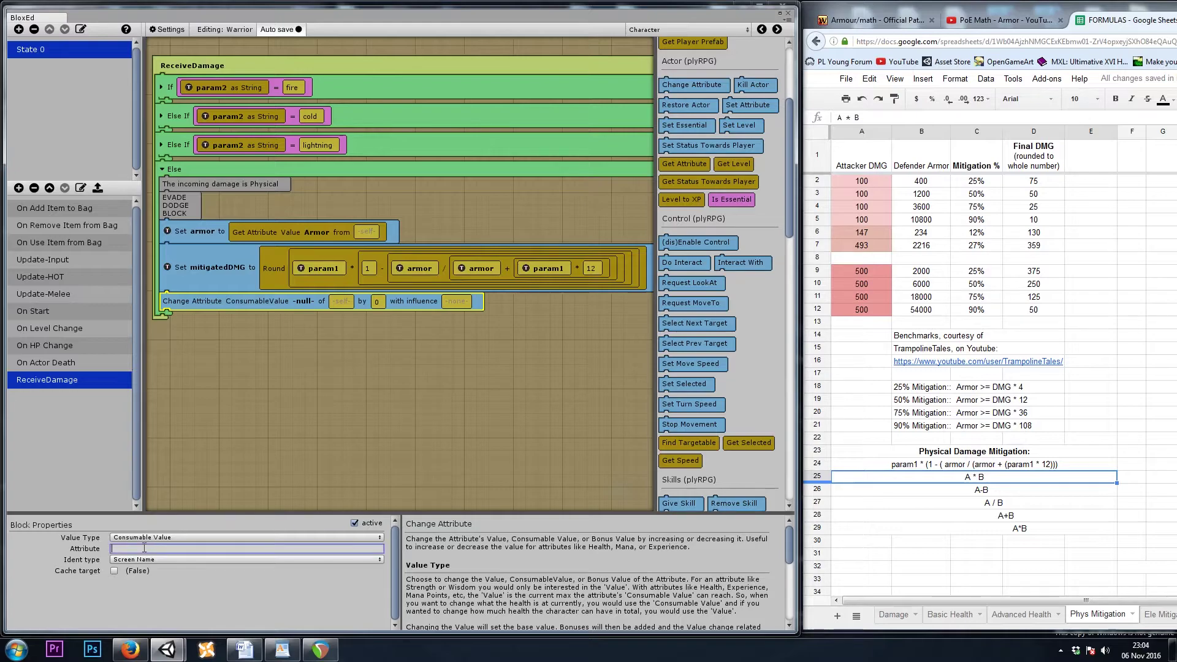
type("Health")
left_click(259, 382)
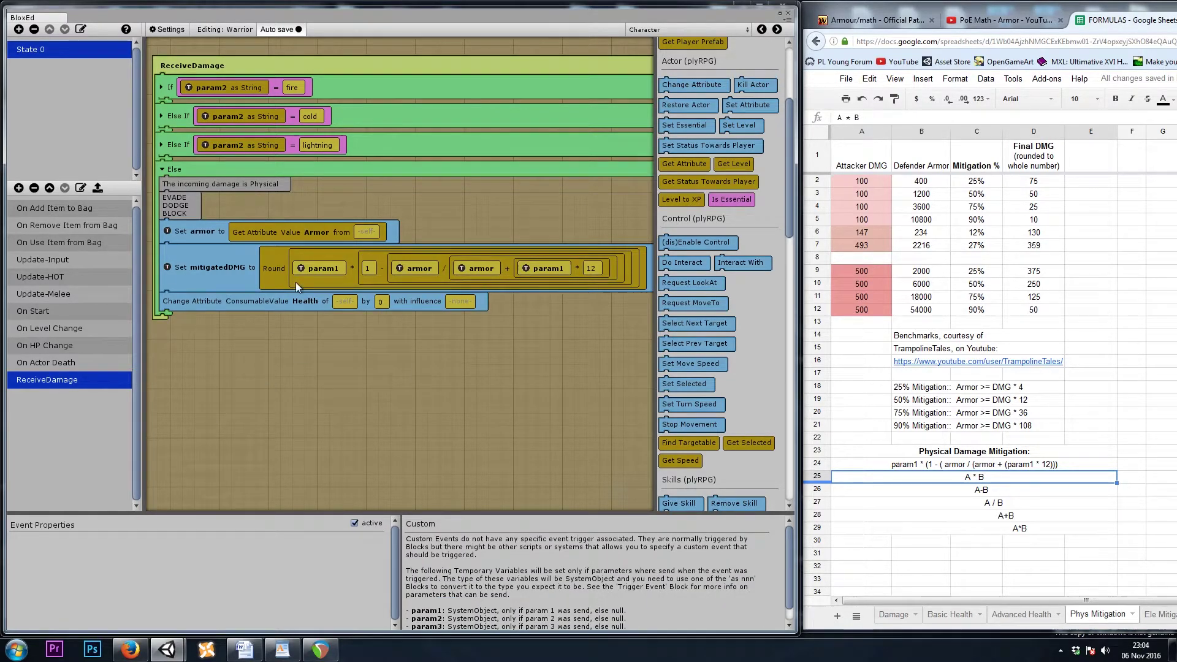
left_click(223, 272)
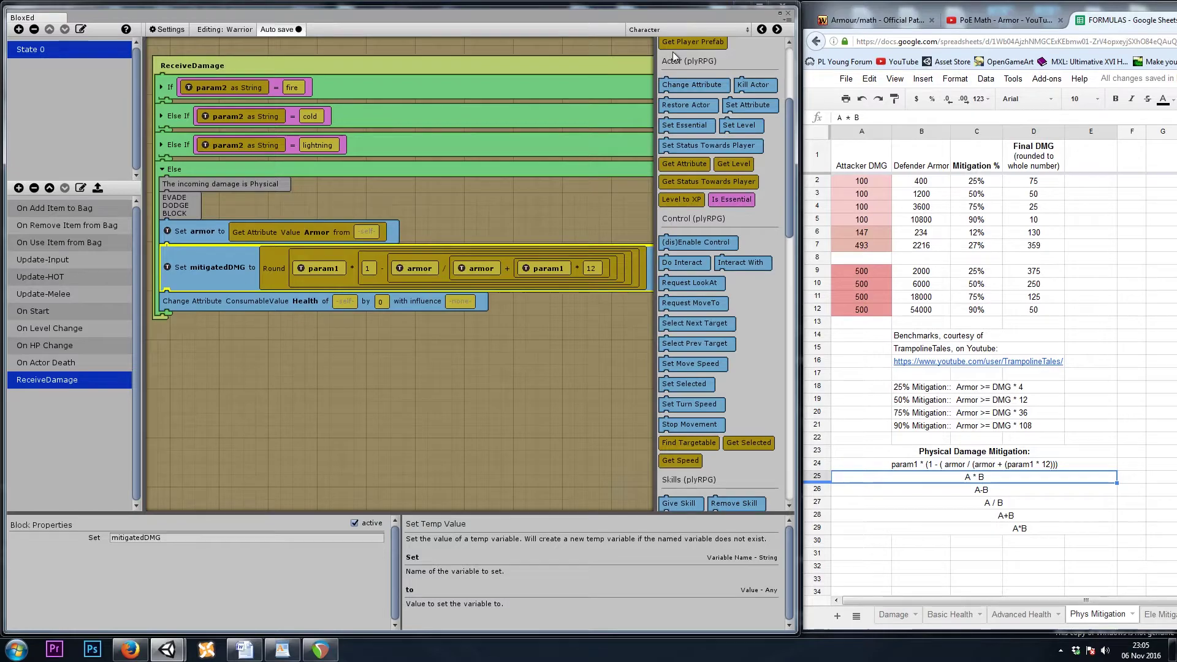
Insert a math multiplication with a -1 operand as Health's 'by' amount.
left_click(661, 27)
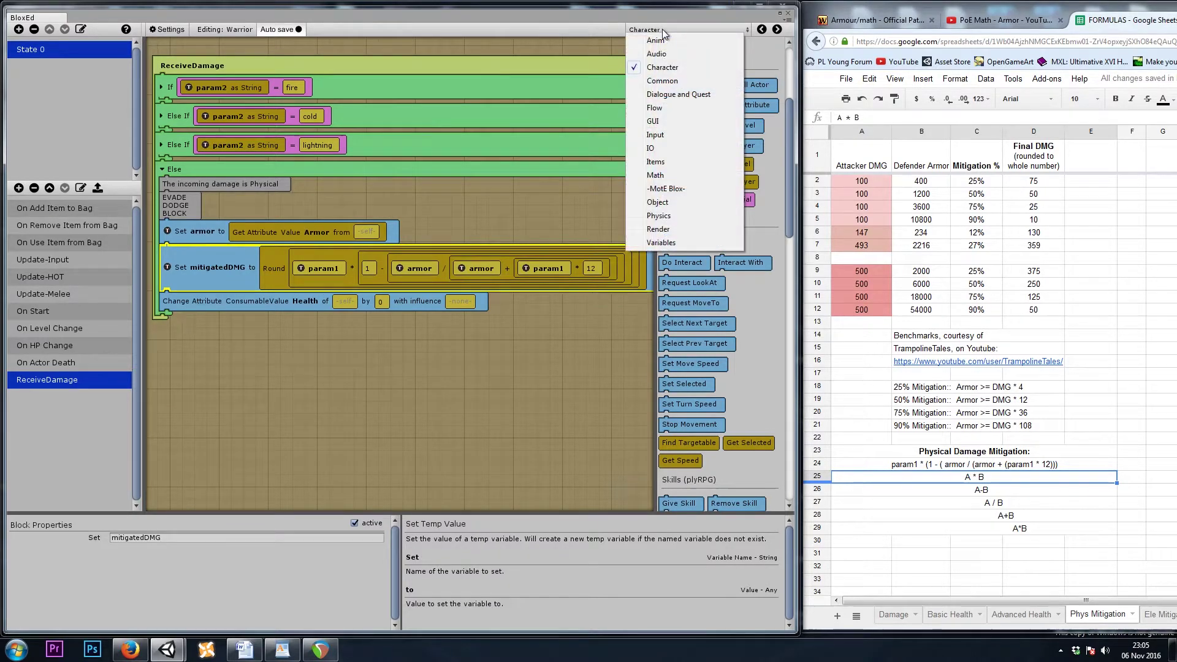
left_click(674, 175)
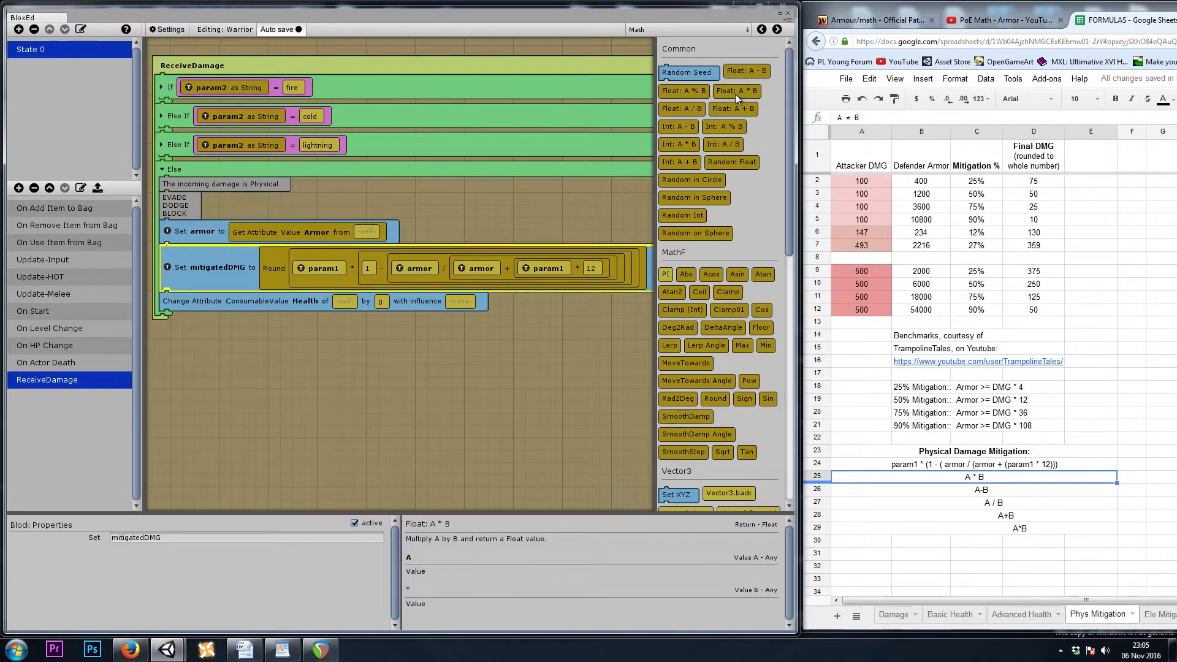
left_click_drag(735, 92, 472, 364)
left_click_drag(385, 309, 386, 306)
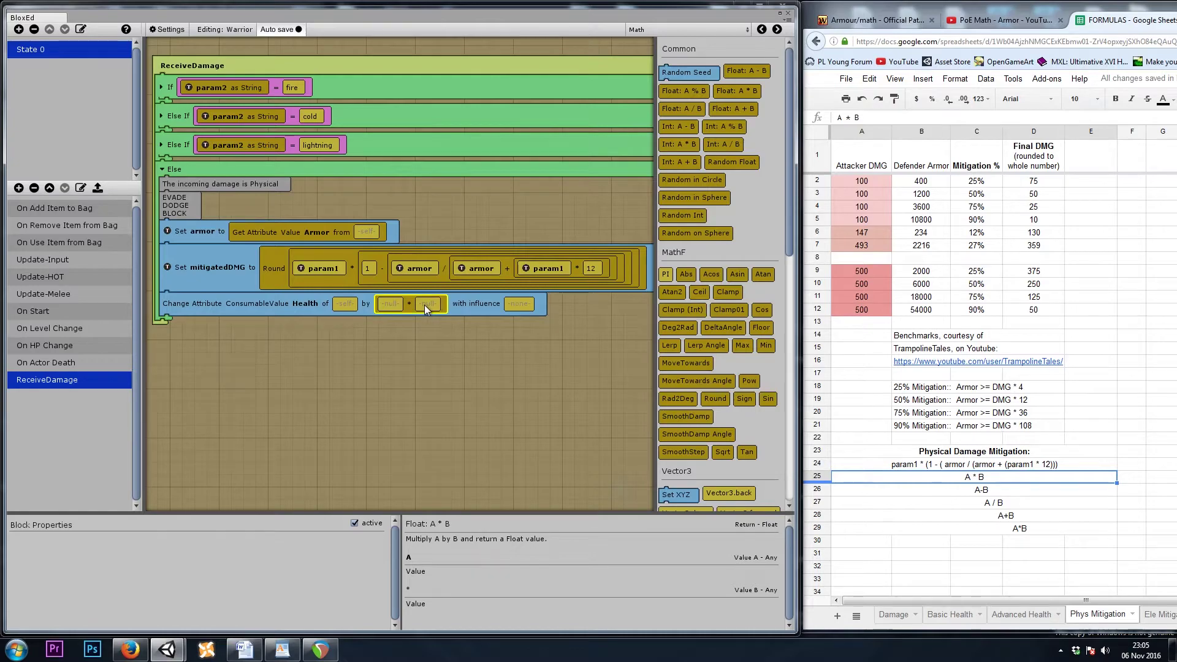
left_click(369, 270)
key("ctrl+v")
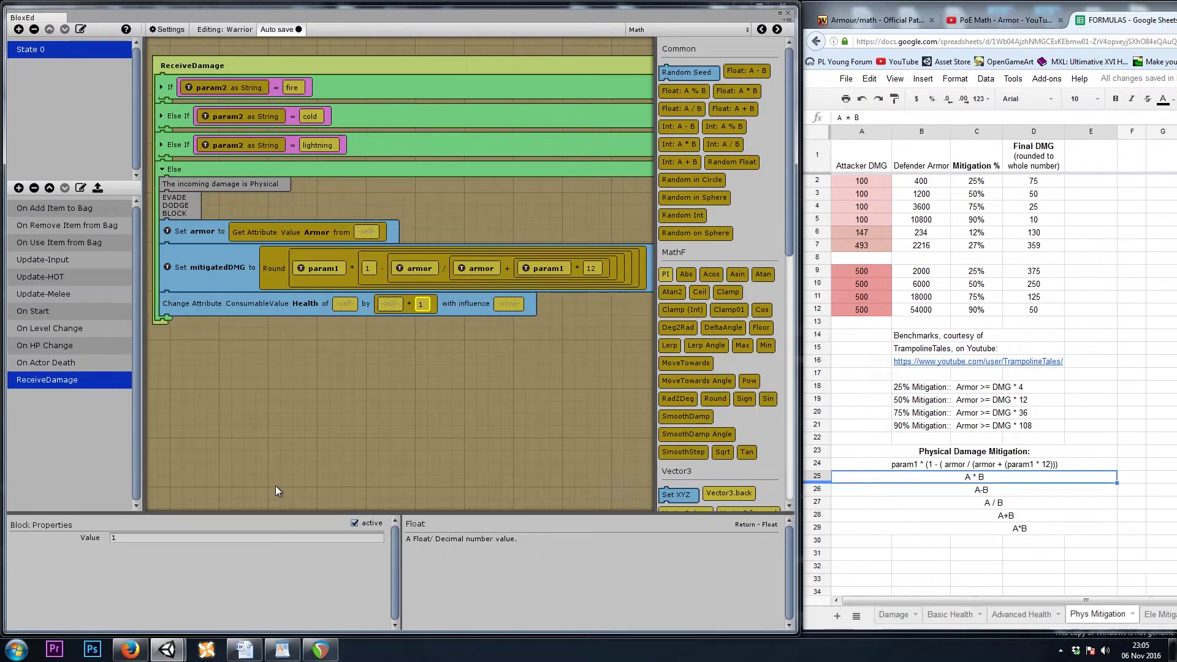
left_click(145, 538)
type("-1")
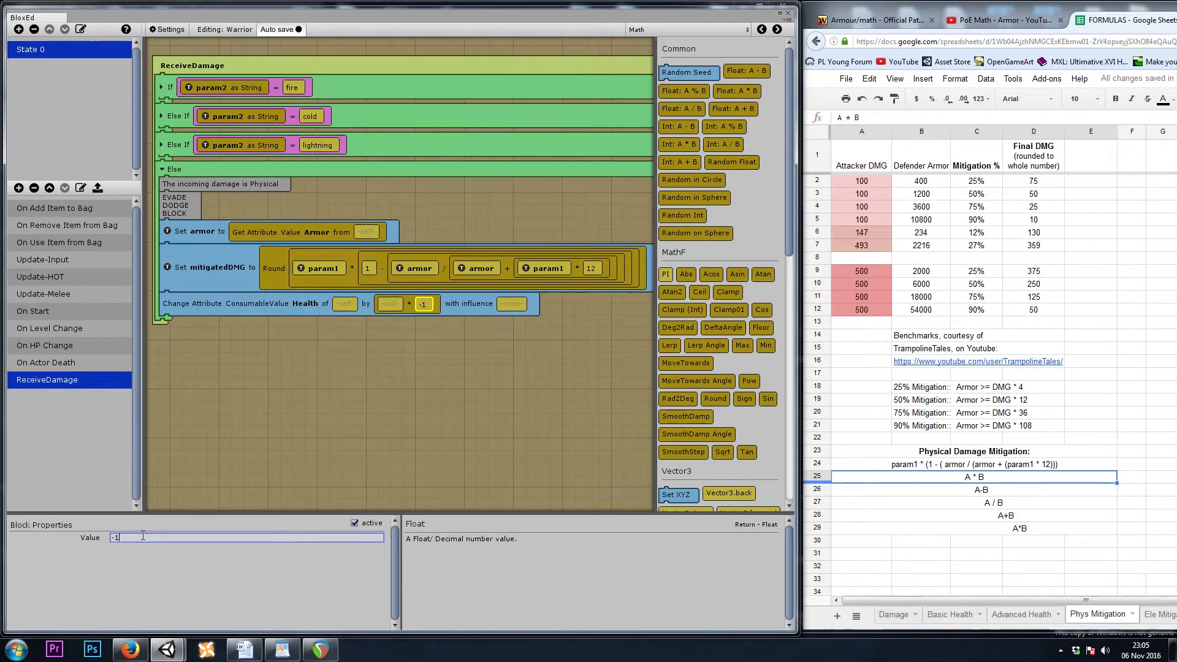
Replace param1 in the multiplication with a variable renamed to mitigatedDMG, and verify it.
left_click(322, 266)
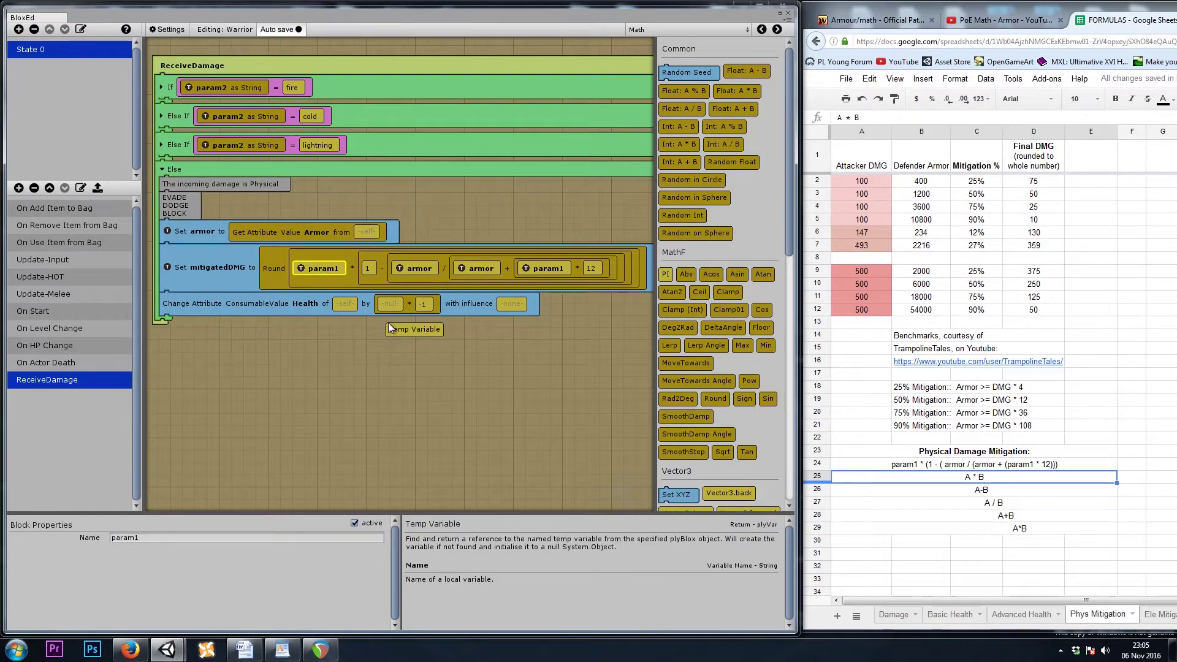
left_click_drag(386, 306, 389, 306)
double_click(165, 542)
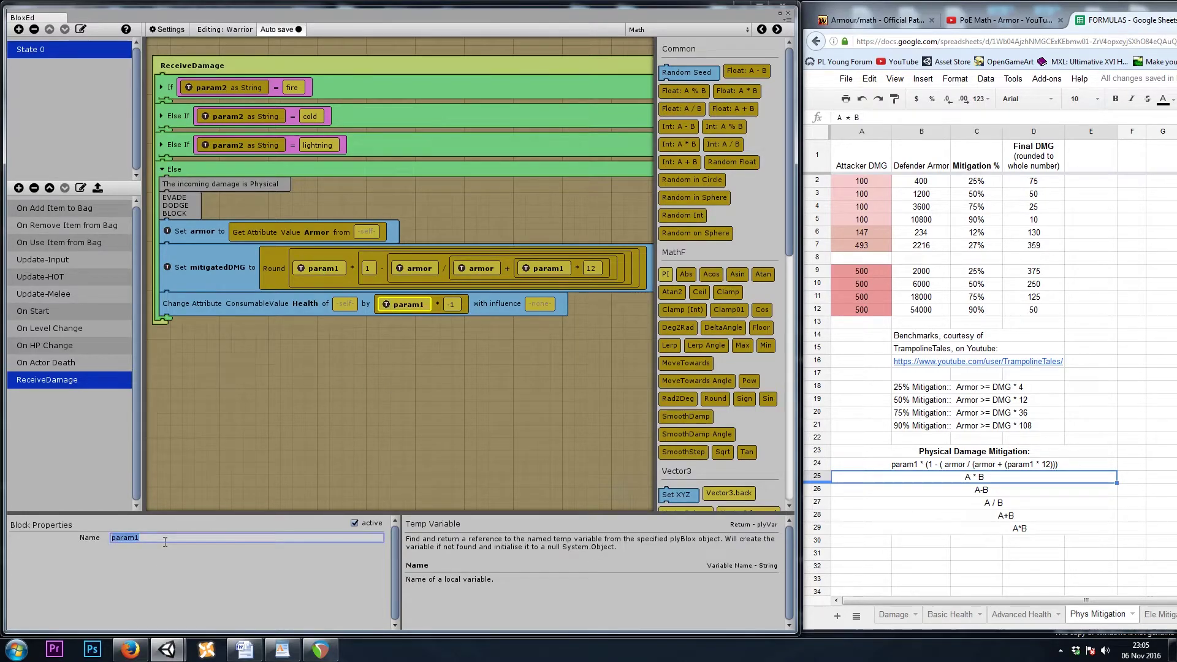
type("mitigatedD")
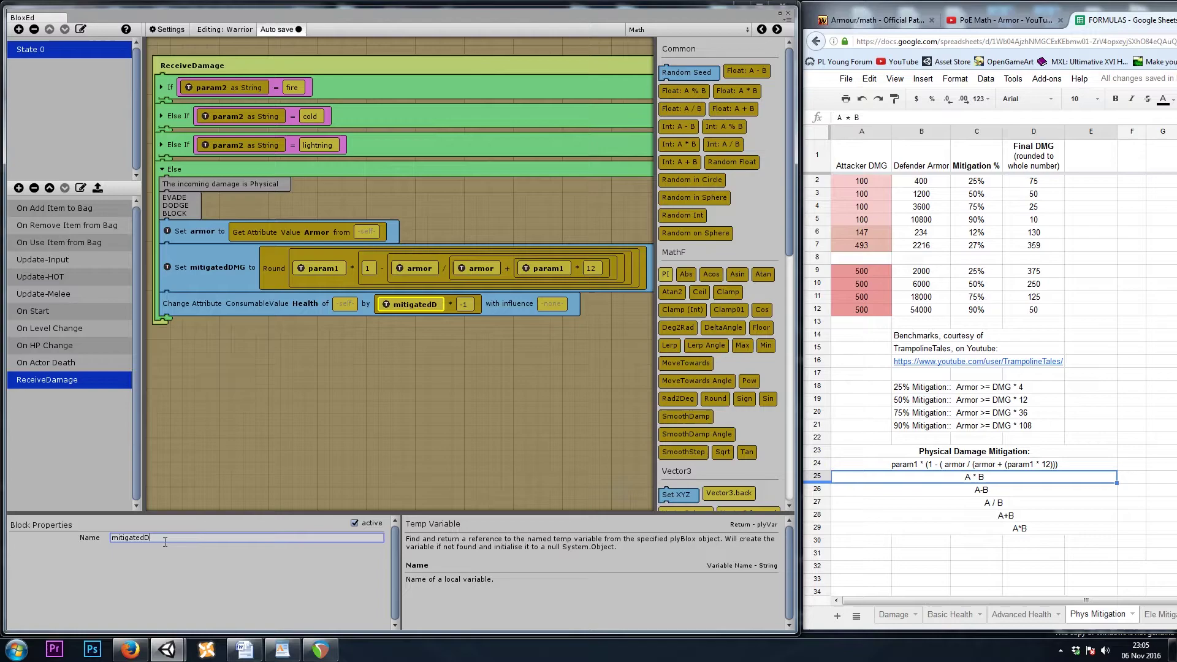
type("MG")
left_click(400, 429)
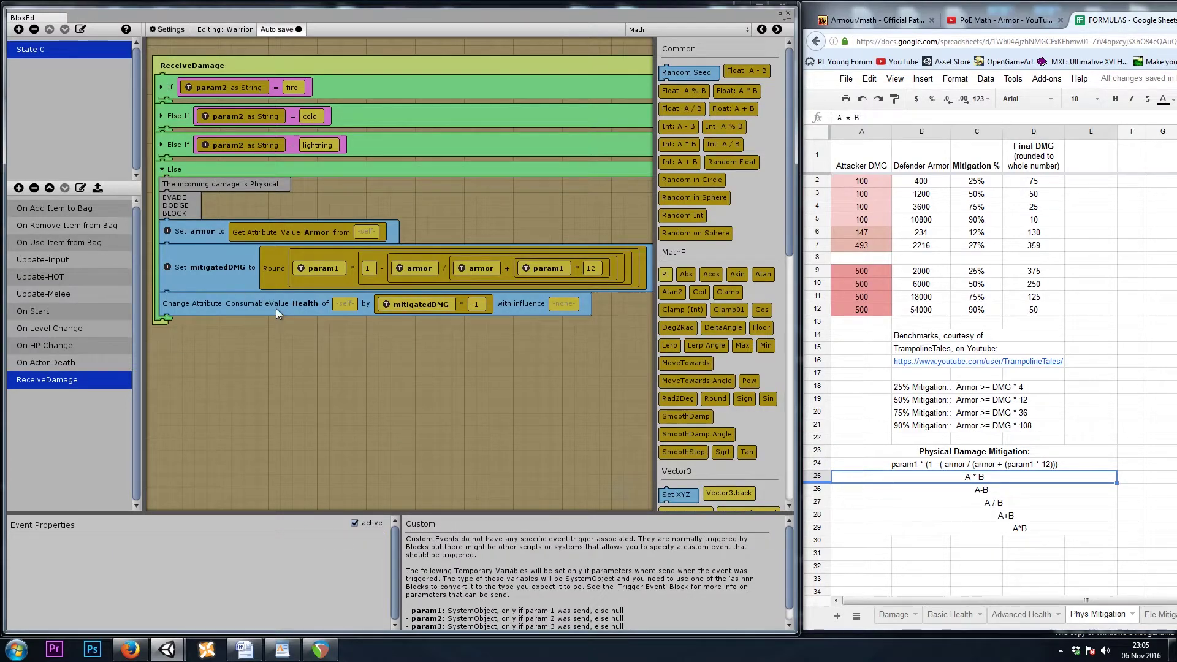
left_click(202, 303)
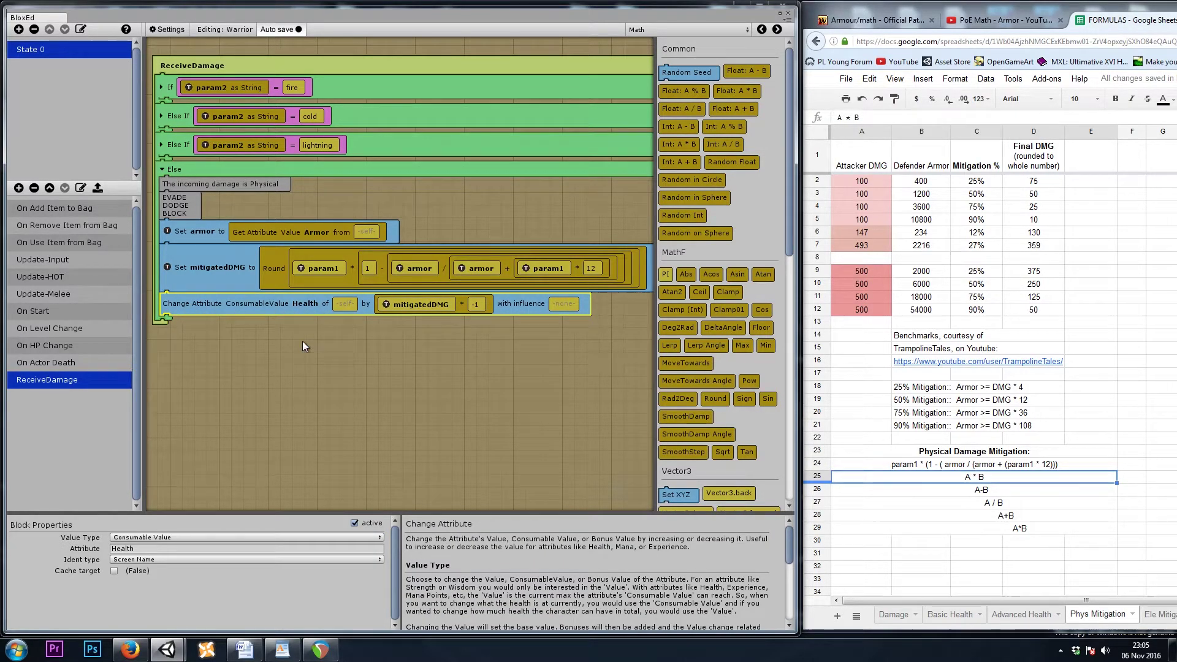
left_click(438, 305)
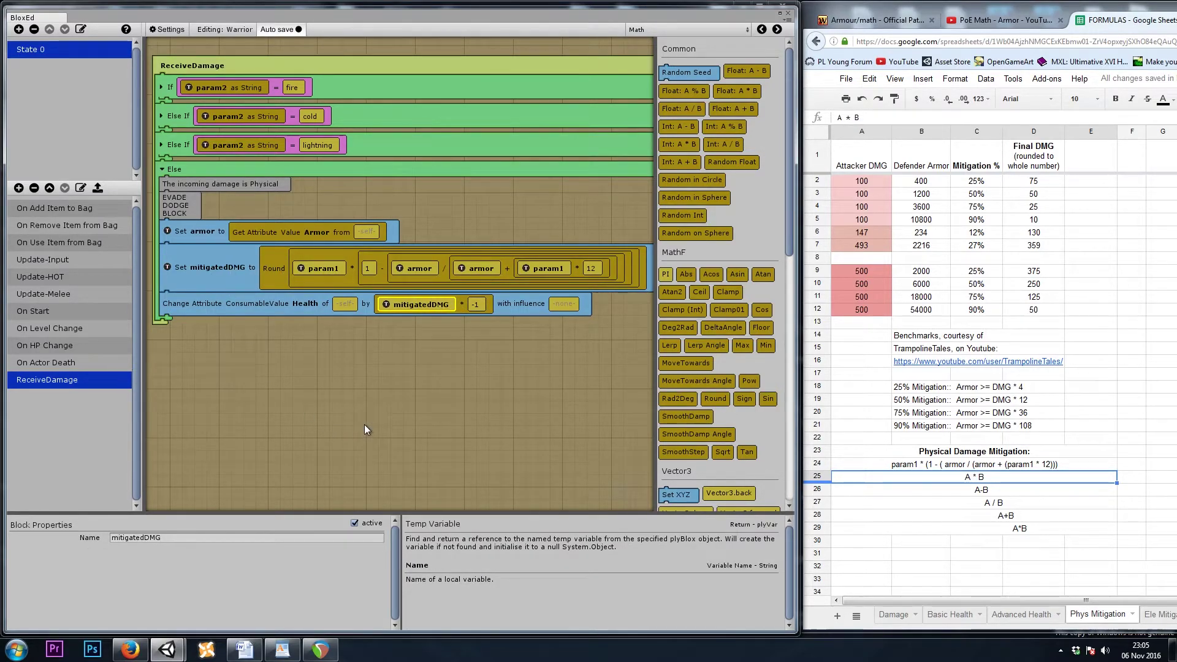
left_click(334, 419)
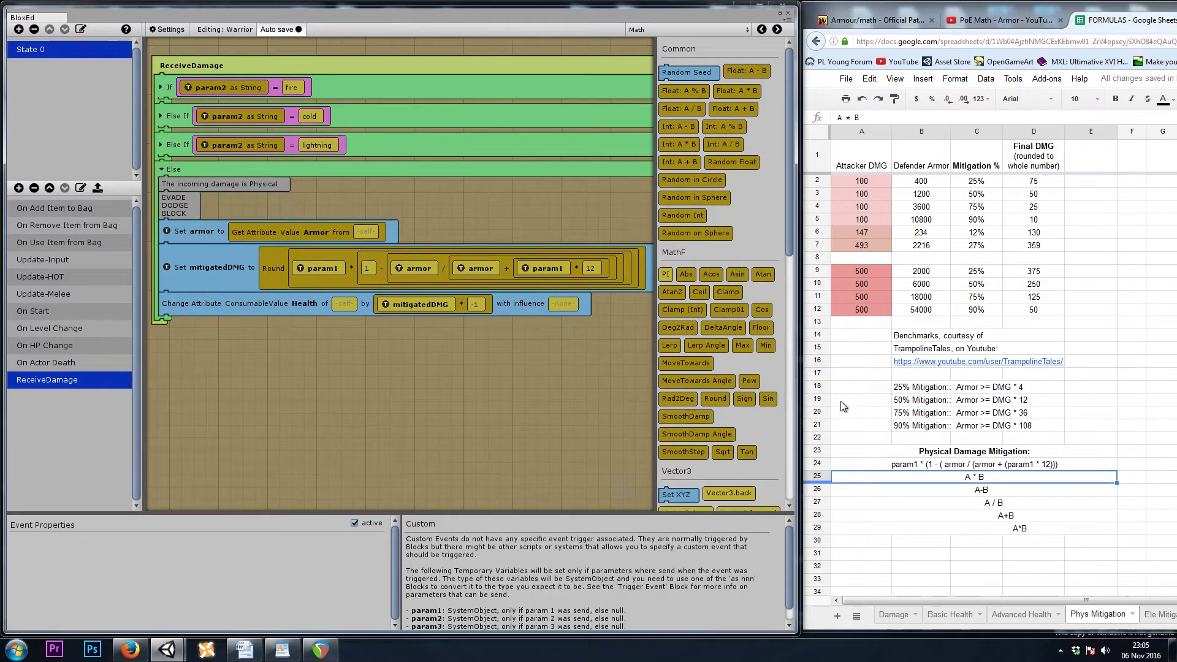
scroll(318, 363, "up", 1)
scroll(295, 428, "down", 2)
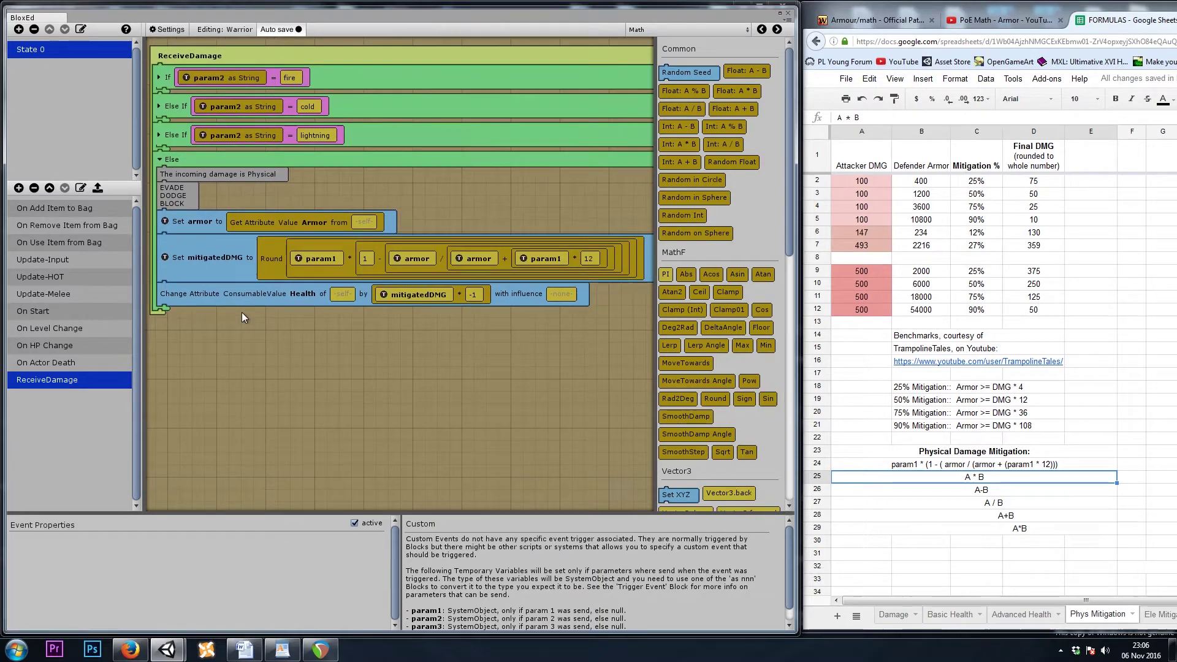
Add a Common Debug block above the armor step logging 'incoming damage =' with param1.
left_click(678, 25)
left_click(677, 82)
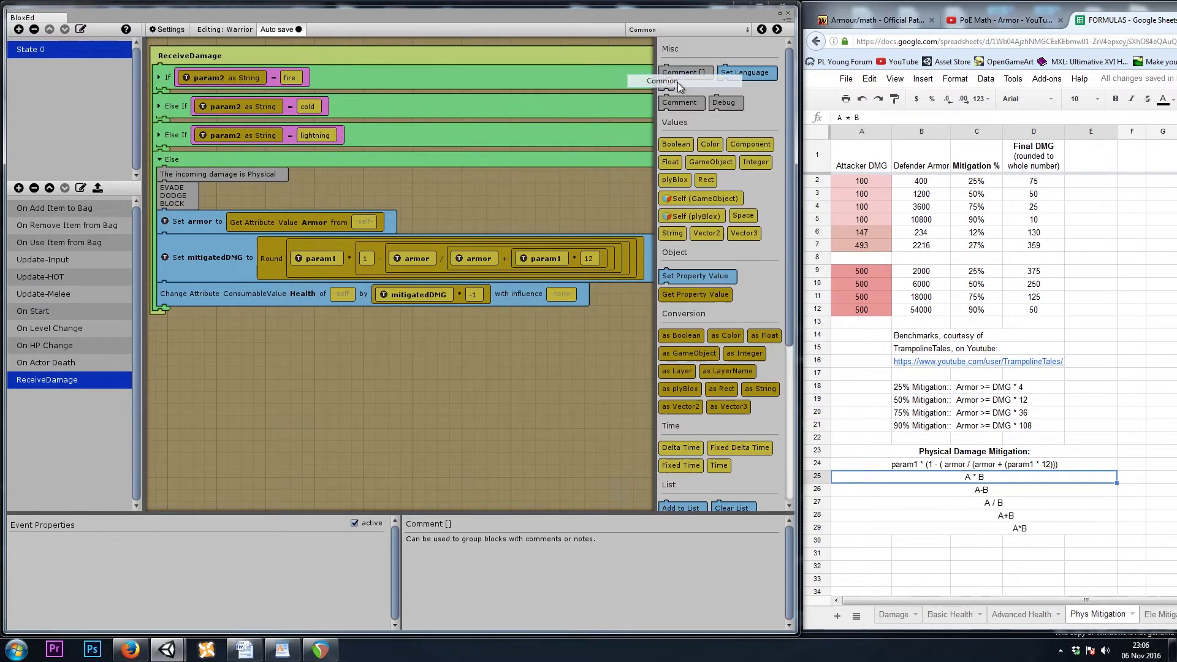
left_click_drag(734, 102, 177, 220)
left_click(140, 541)
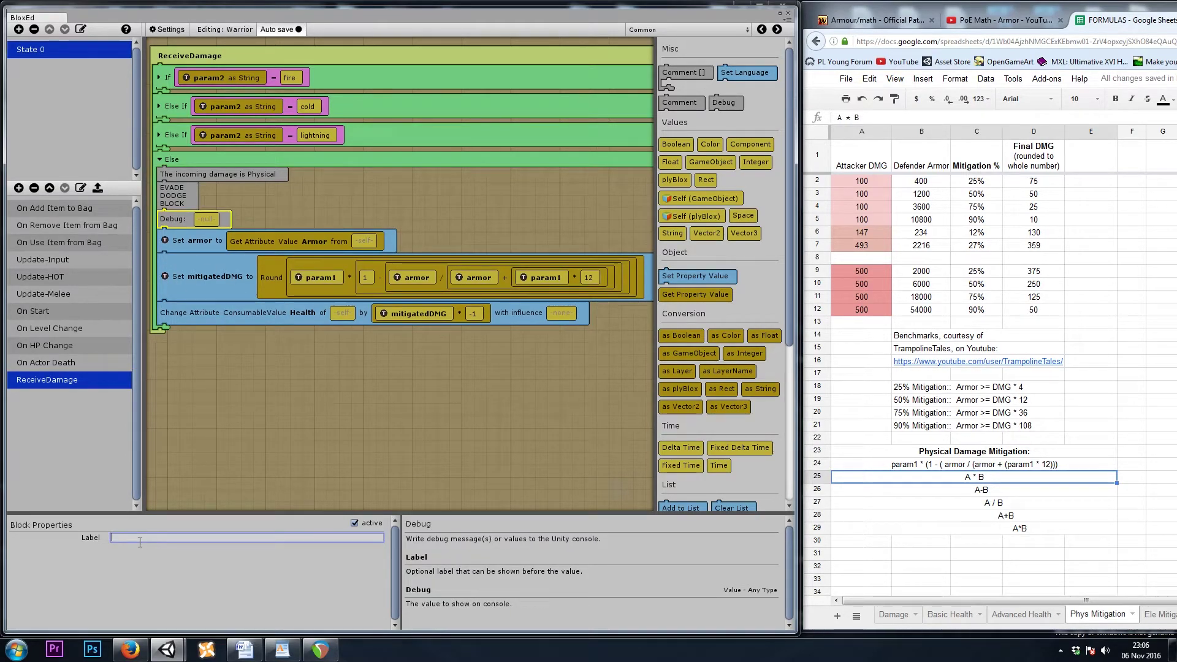
type("incoming damage")
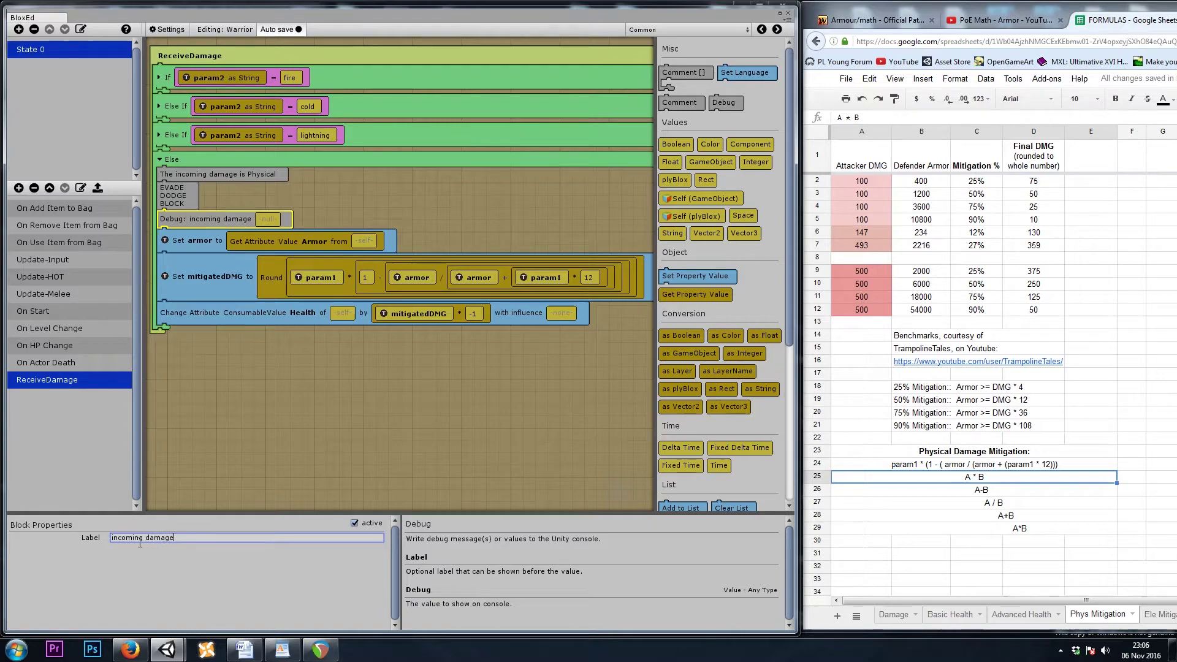
type(" -")
key("BackSpace")
type("=")
left_click_drag(314, 278, 281, 221, "ctrl")
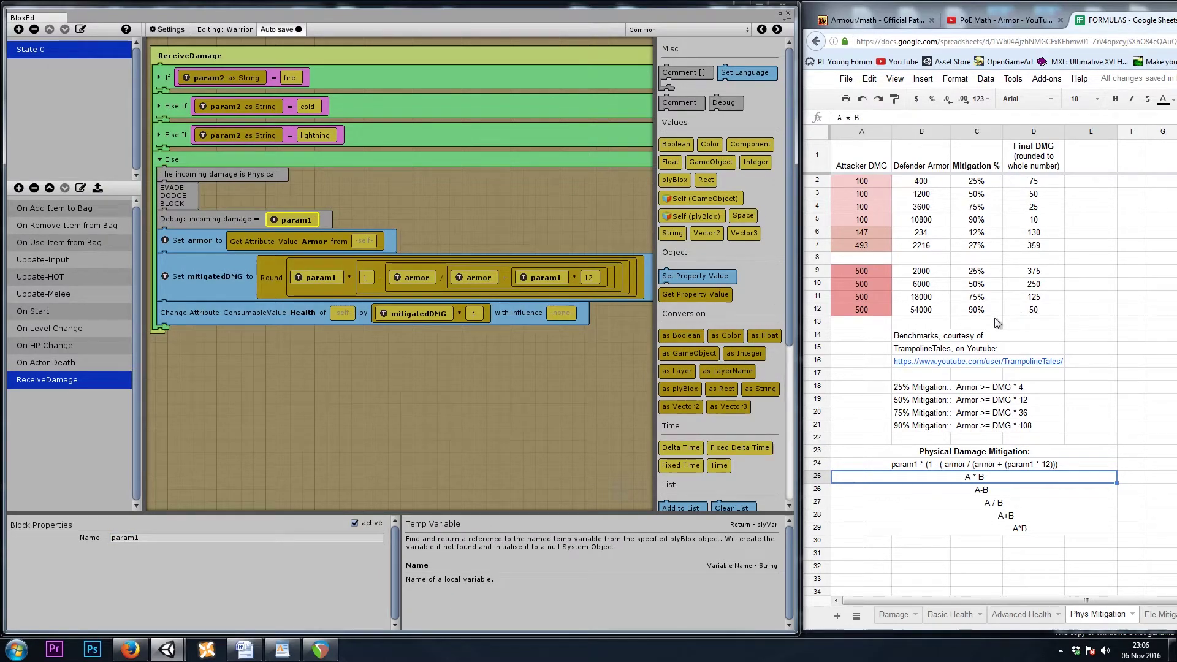
Duplicate the Debug block below the mitigation step, relabelled 'mitigated damage =' with mitigatedDMG.
left_click(227, 224)
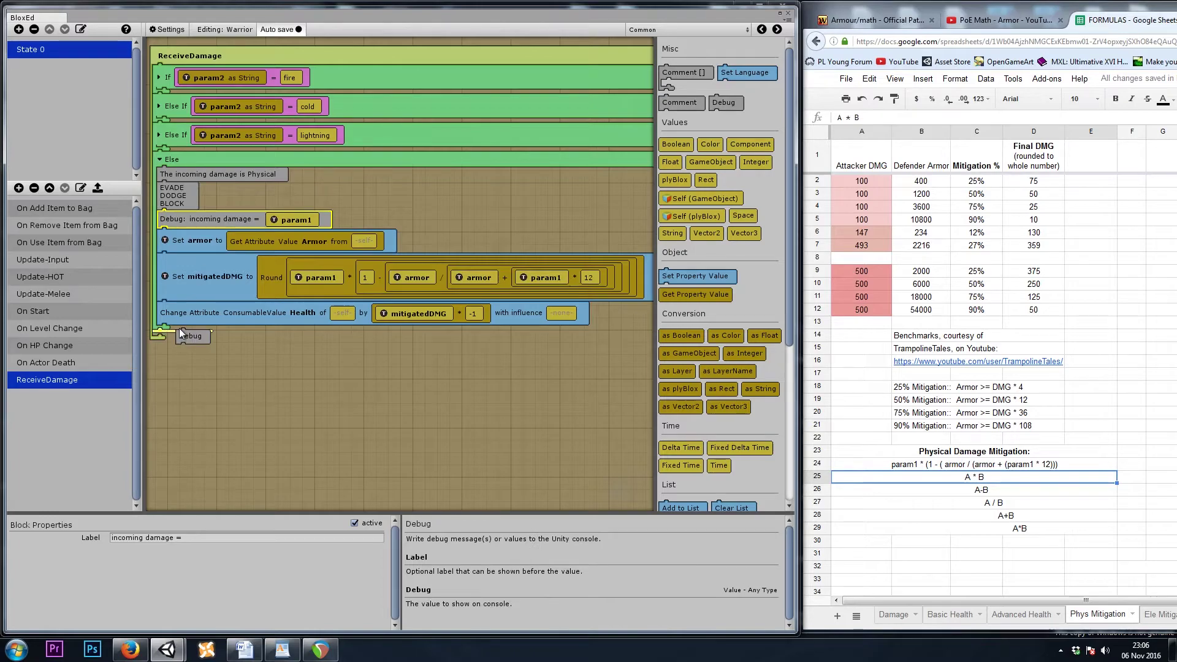
left_click_drag(179, 328, 181, 297, "ctrl")
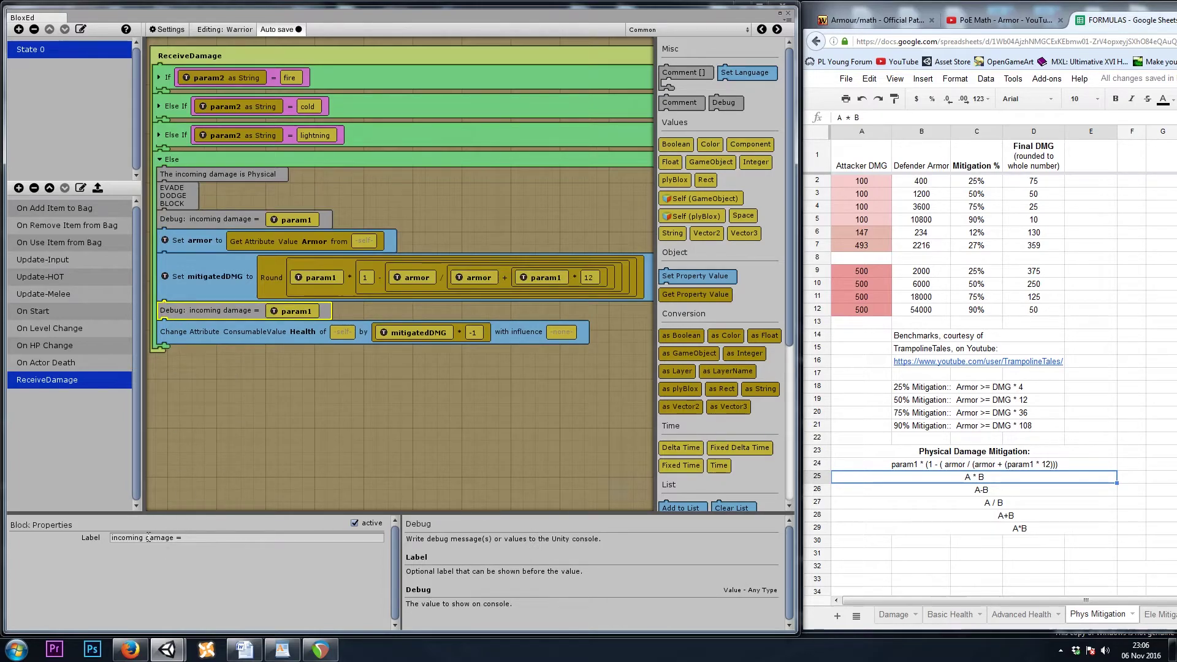
left_click(144, 537)
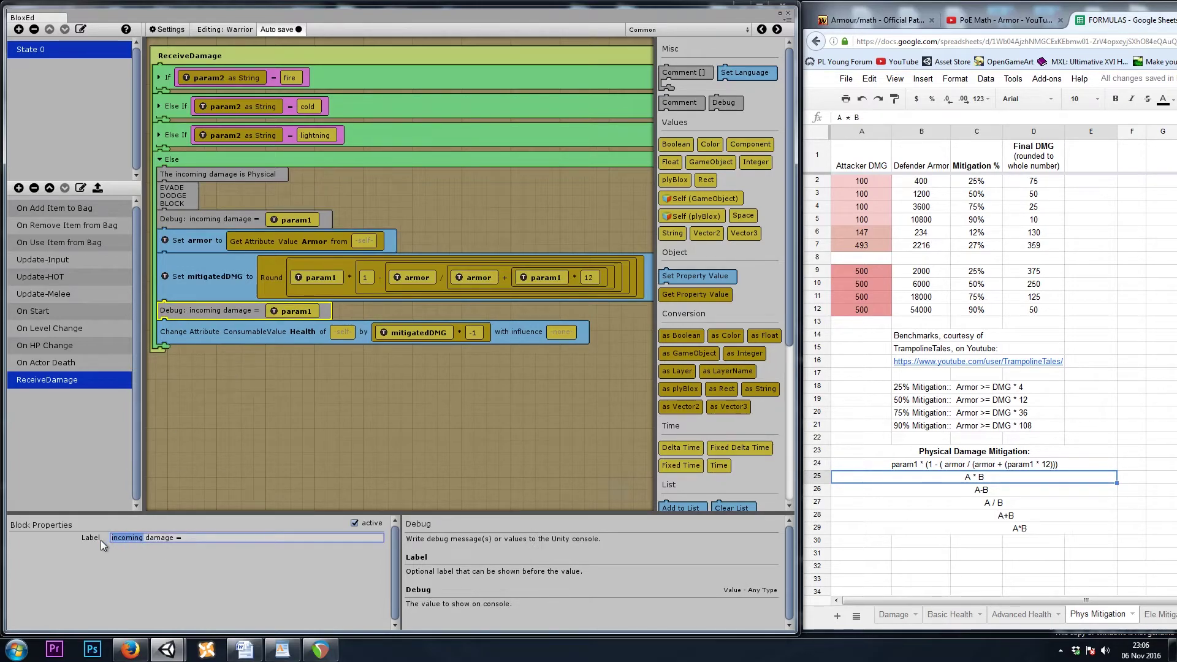
type("mitigated")
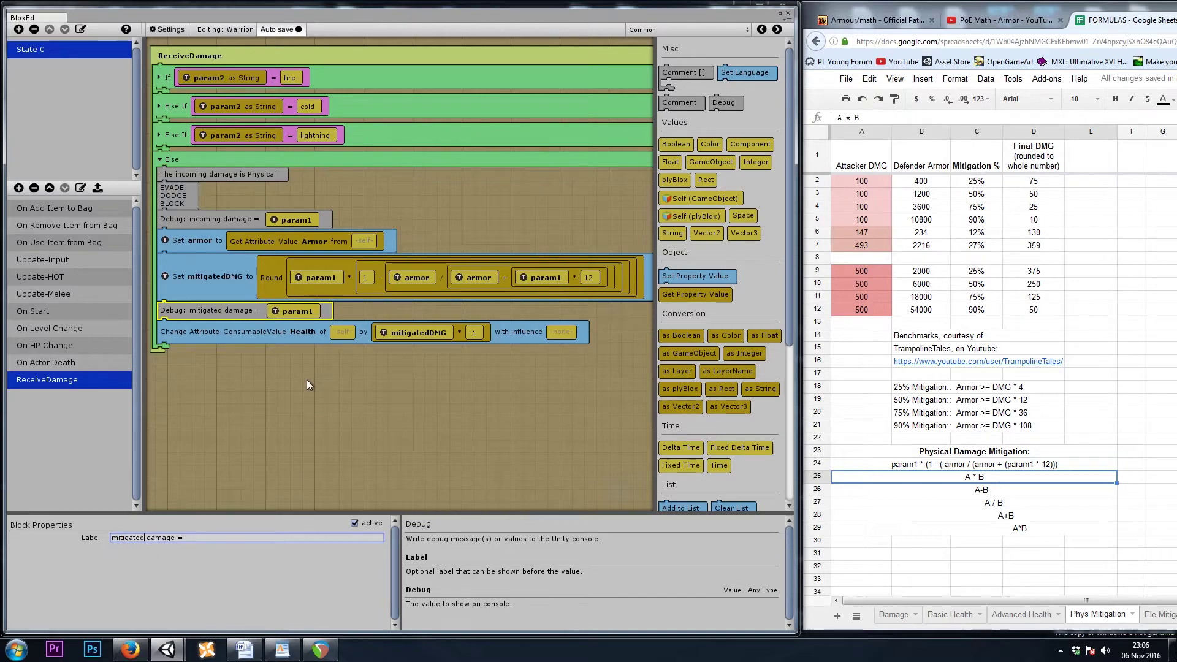
left_click(307, 379)
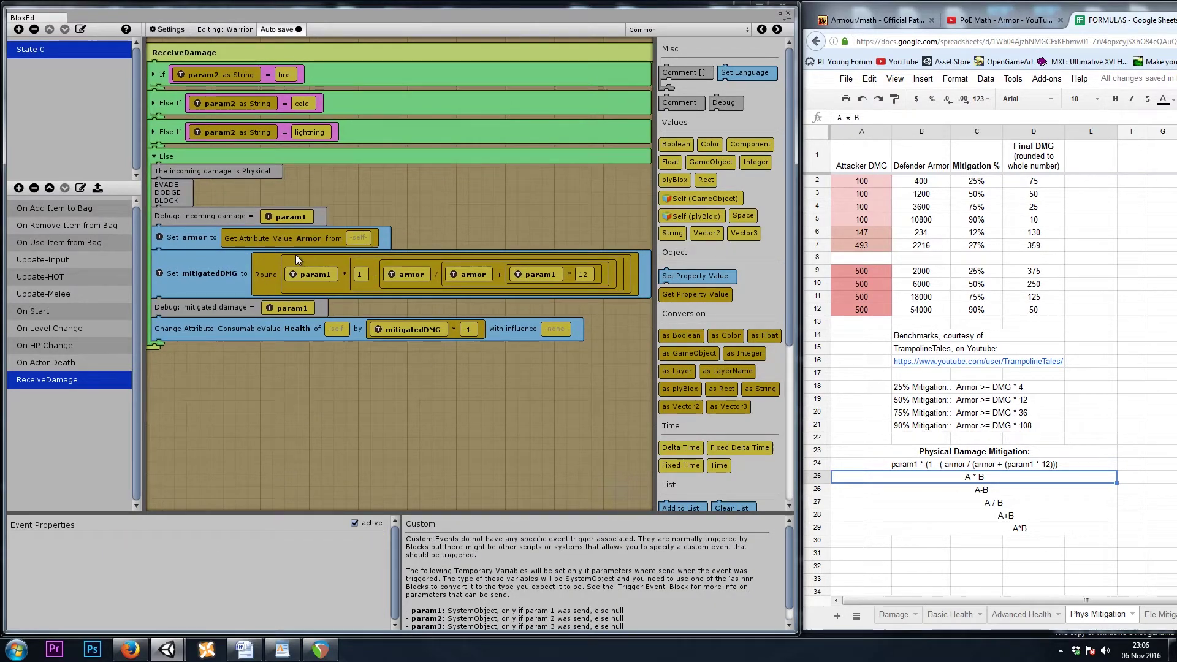
left_click(299, 283)
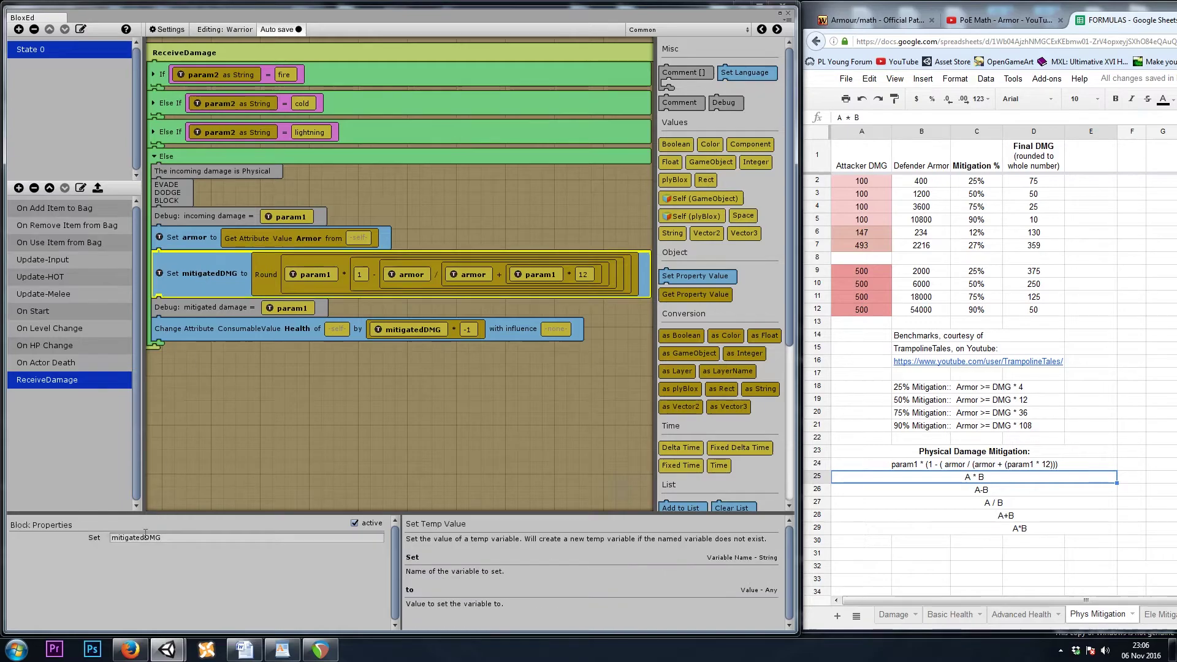
left_click(292, 307)
double_click(158, 533)
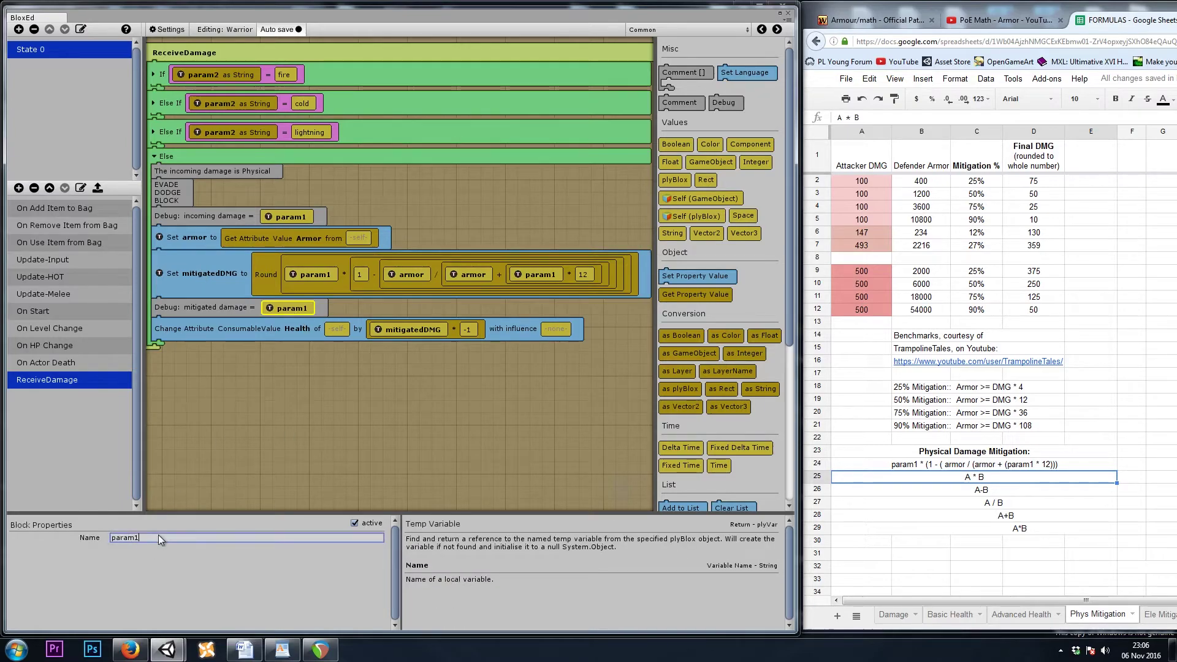
type("mitigatedDMG")
left_click(275, 390)
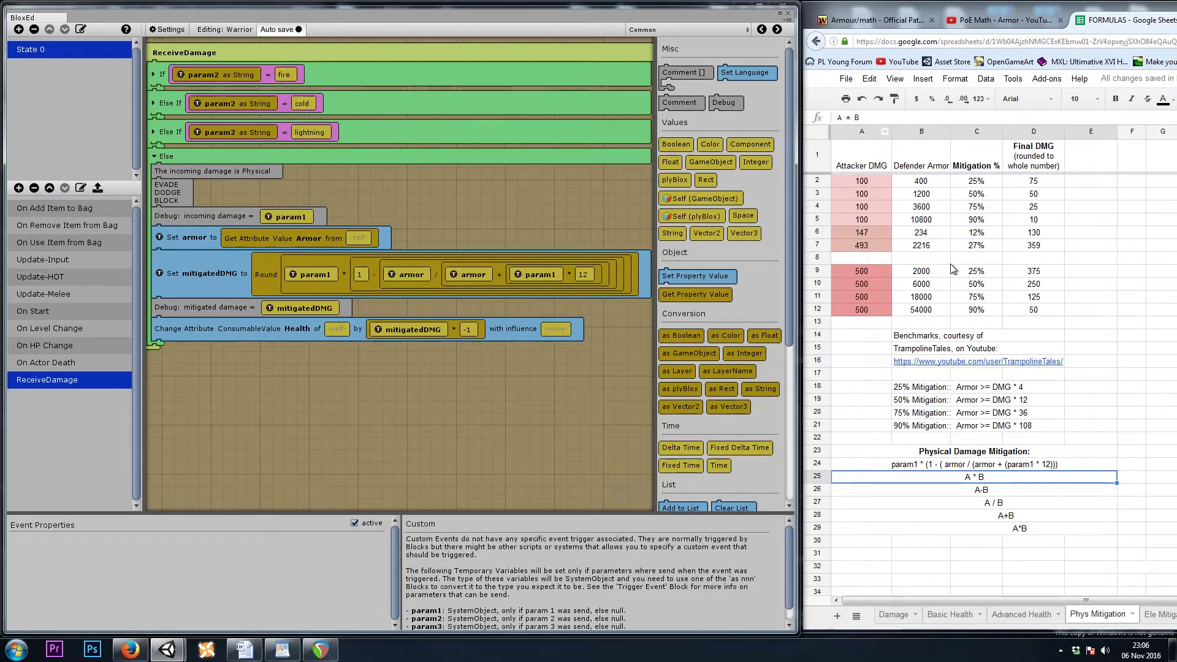
Check spreadsheet row 7: attacker damage 493, defender armor 2216, and the final damage formula.
left_click(870, 246)
left_click(929, 248)
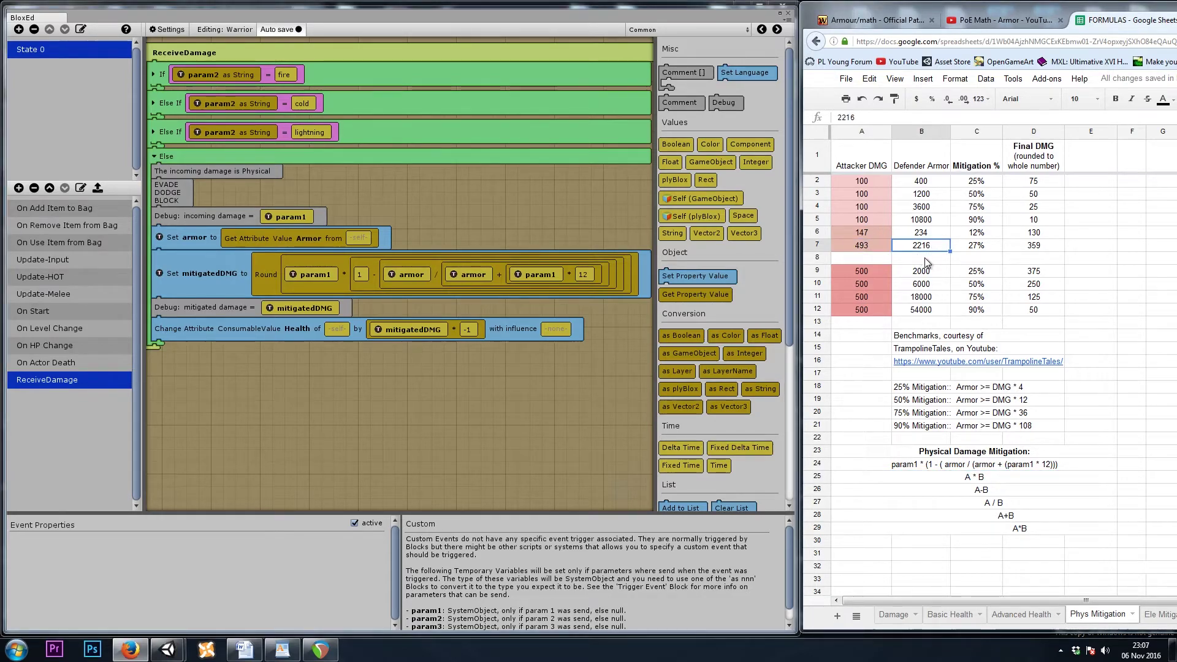
left_click(1044, 254)
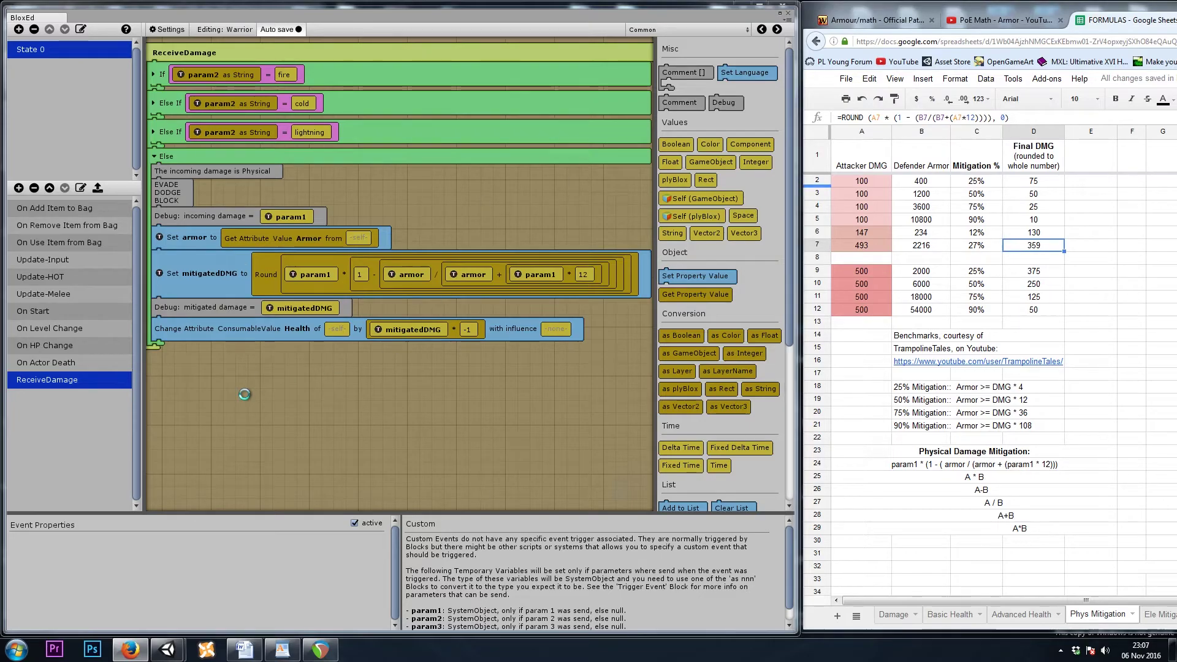
Close BloxEd and show the plyGame project settings.
left_click(241, 386)
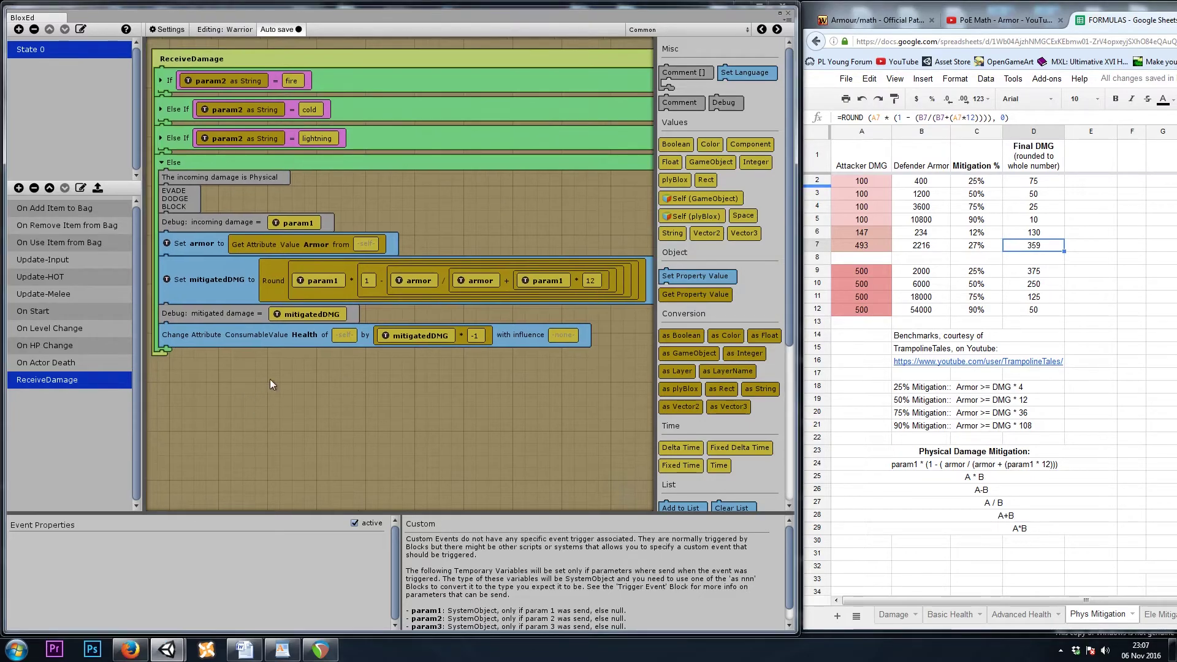
left_click(787, 16)
left_click(276, 55)
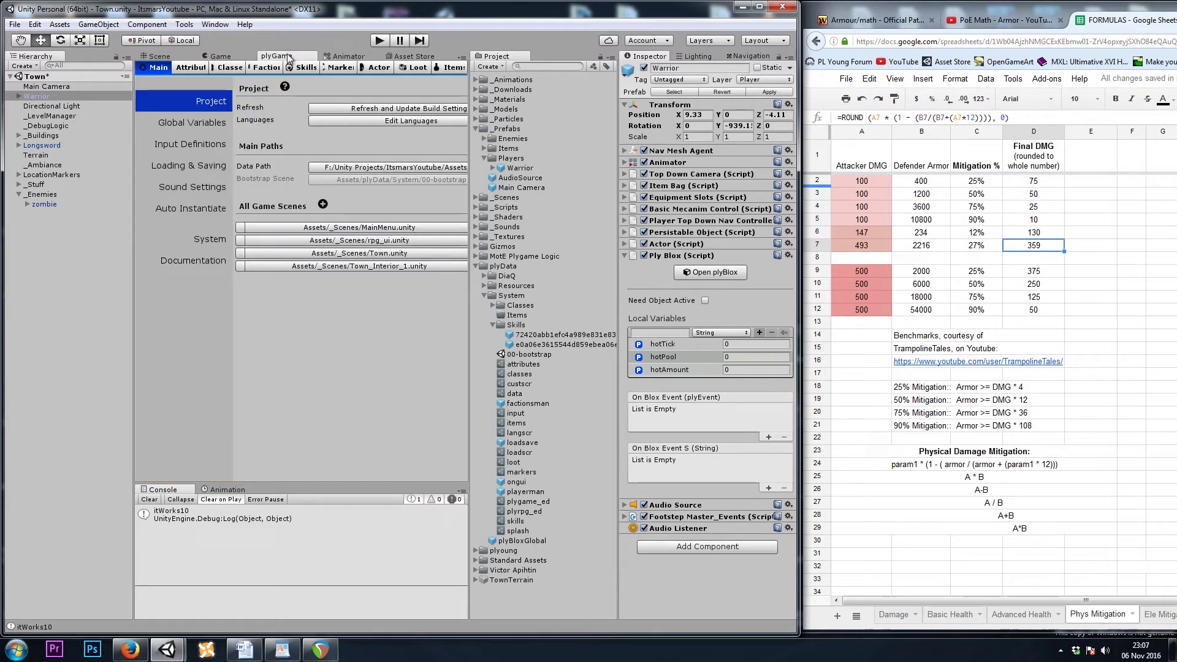
Set the Warrior class's Armor base value to 2216.
left_click(229, 67)
left_click(185, 102)
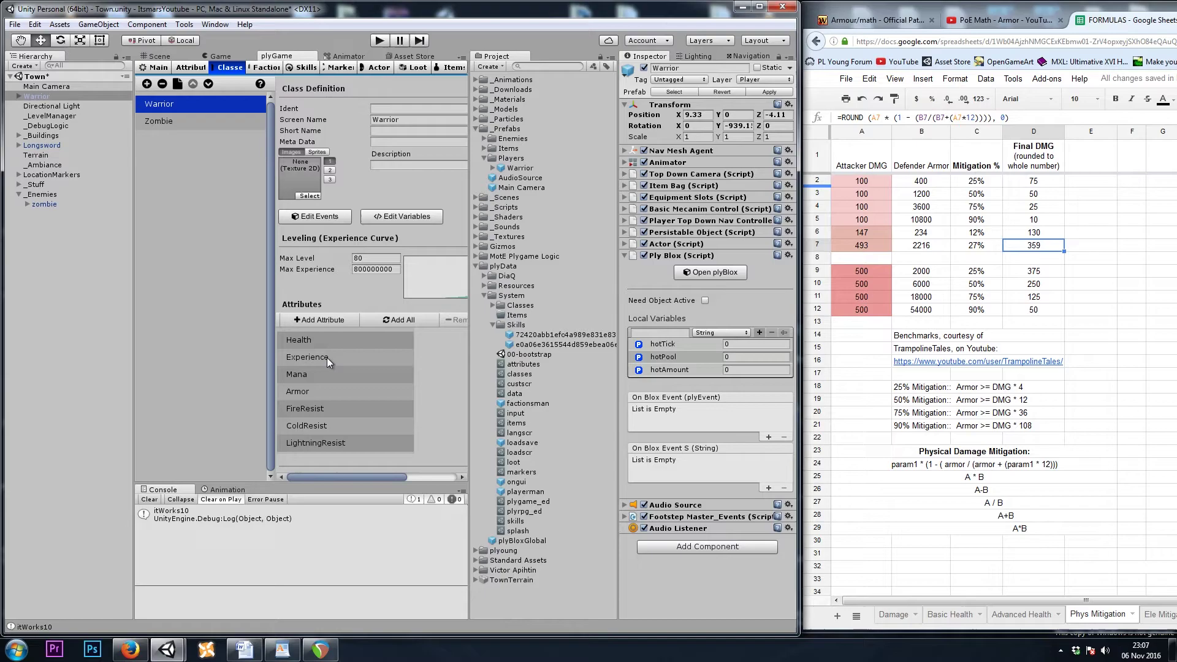
left_click(320, 388)
left_click_drag(469, 365, 483, 366)
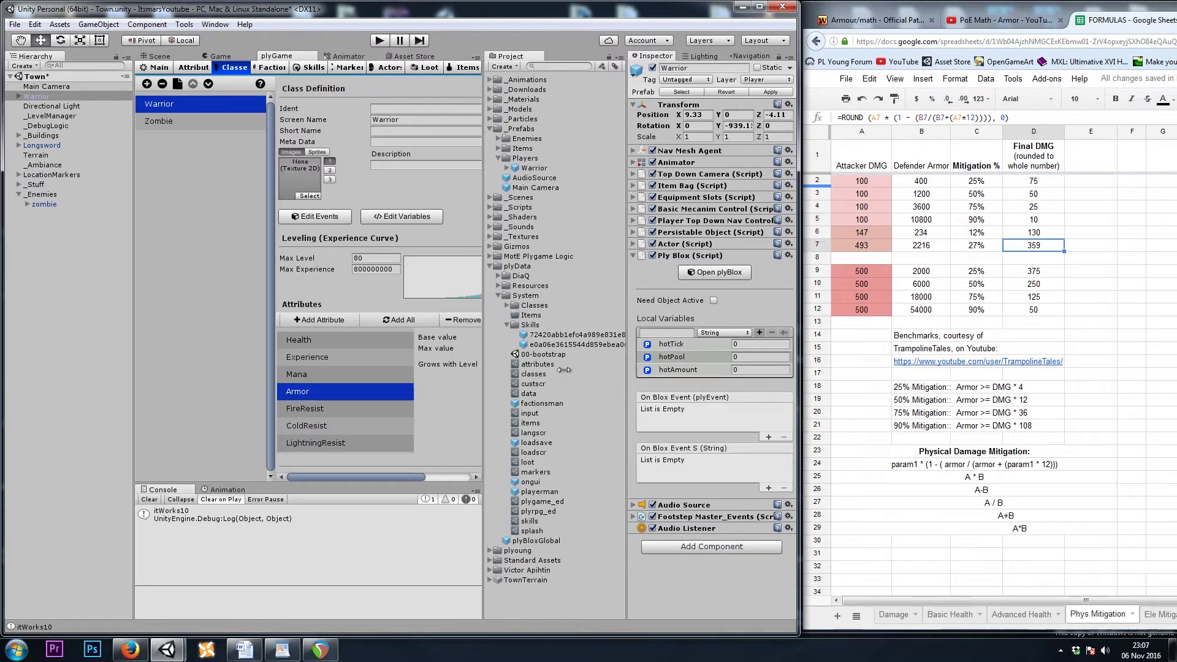
left_click_drag(807, 296, 901, 296)
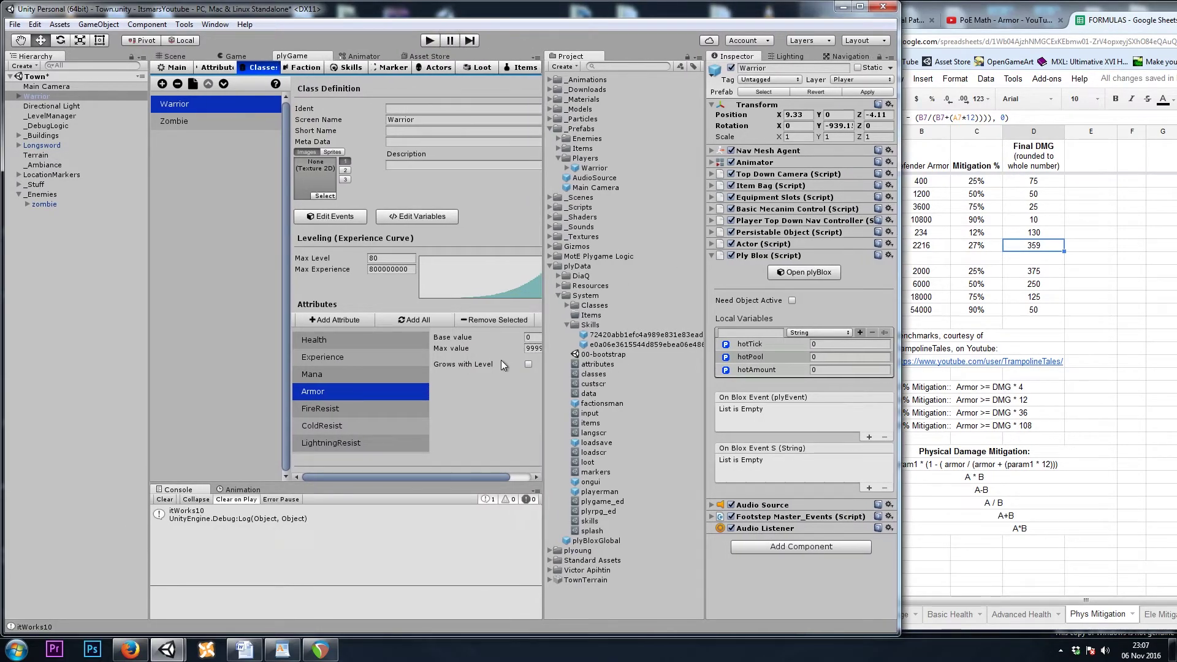
left_click(530, 338)
Confirm defender armor 2216 in the spreadsheet, then show the Player_Melee skill definition.
mouse_move(1019, 3)
left_mouse_down()
mouse_move(1128, 7)
mouse_move(1116, 6)
left_mouse_up()
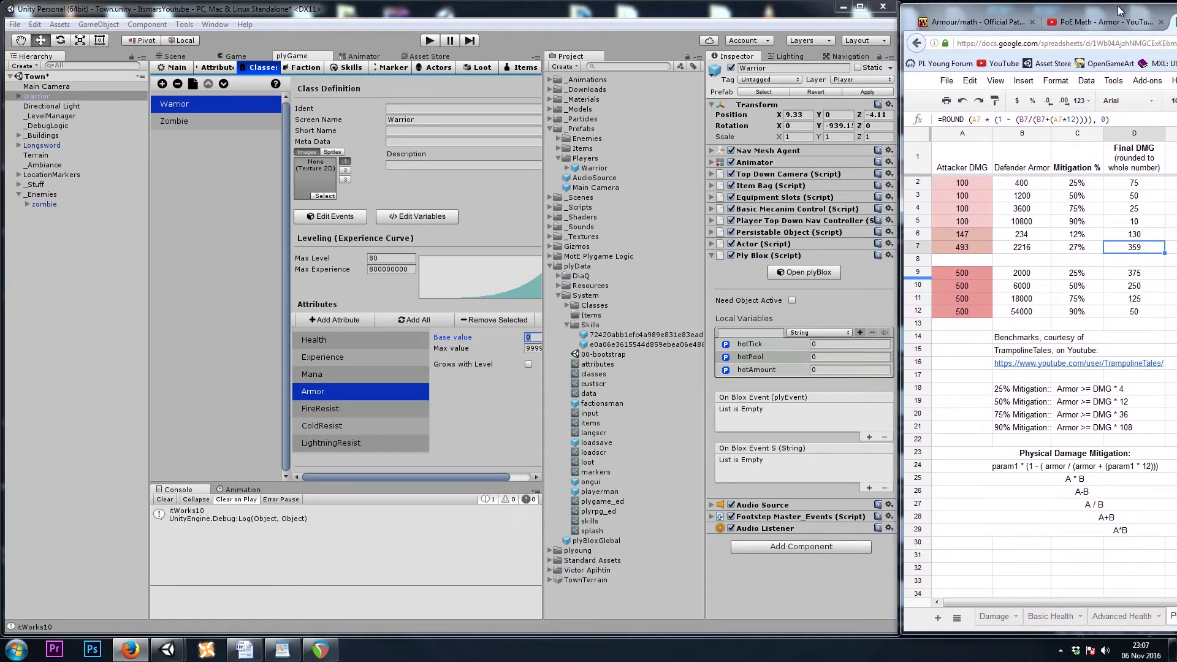
left_click(1017, 250)
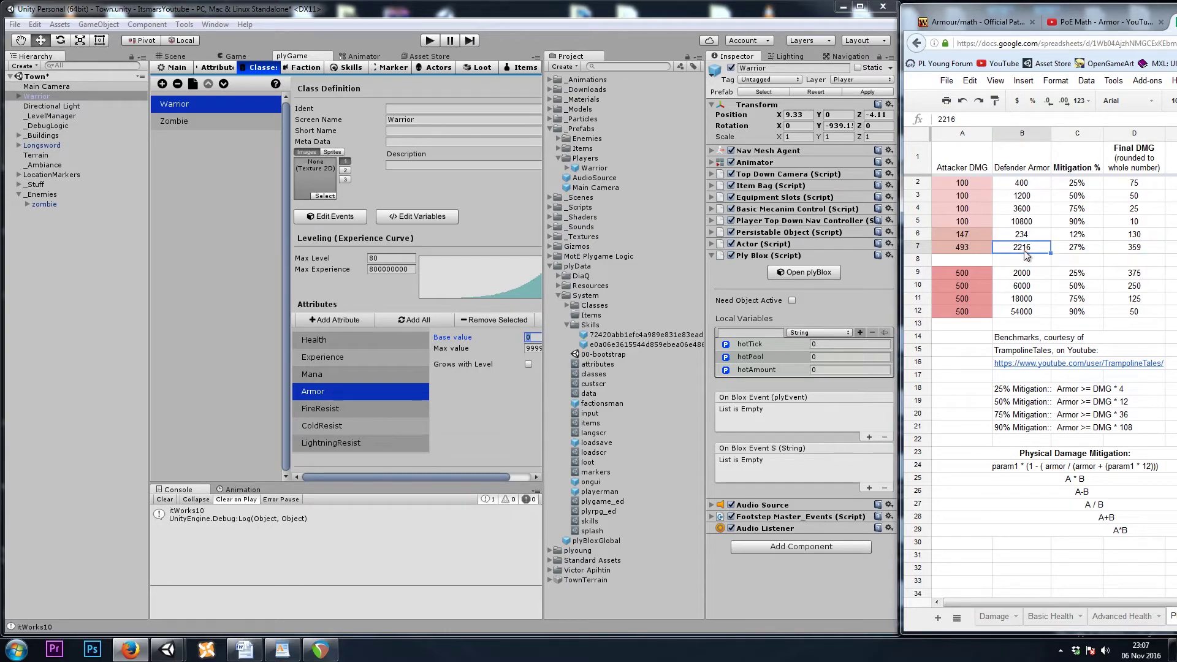
left_click(554, 345)
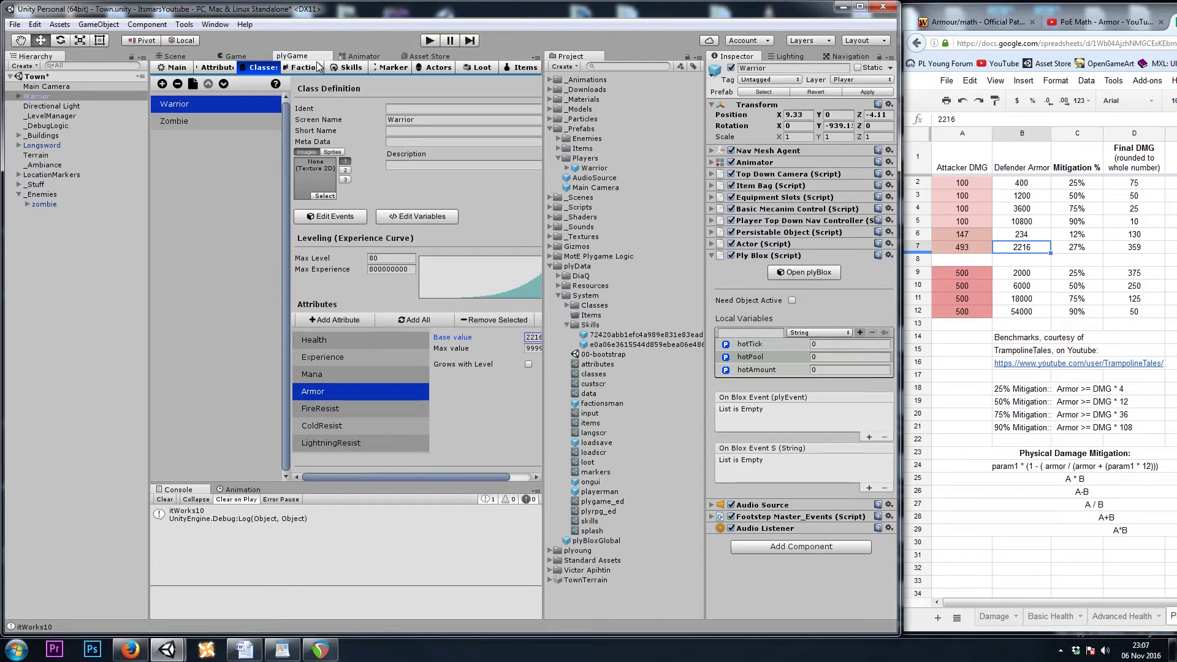
left_click(349, 69)
left_click(196, 120)
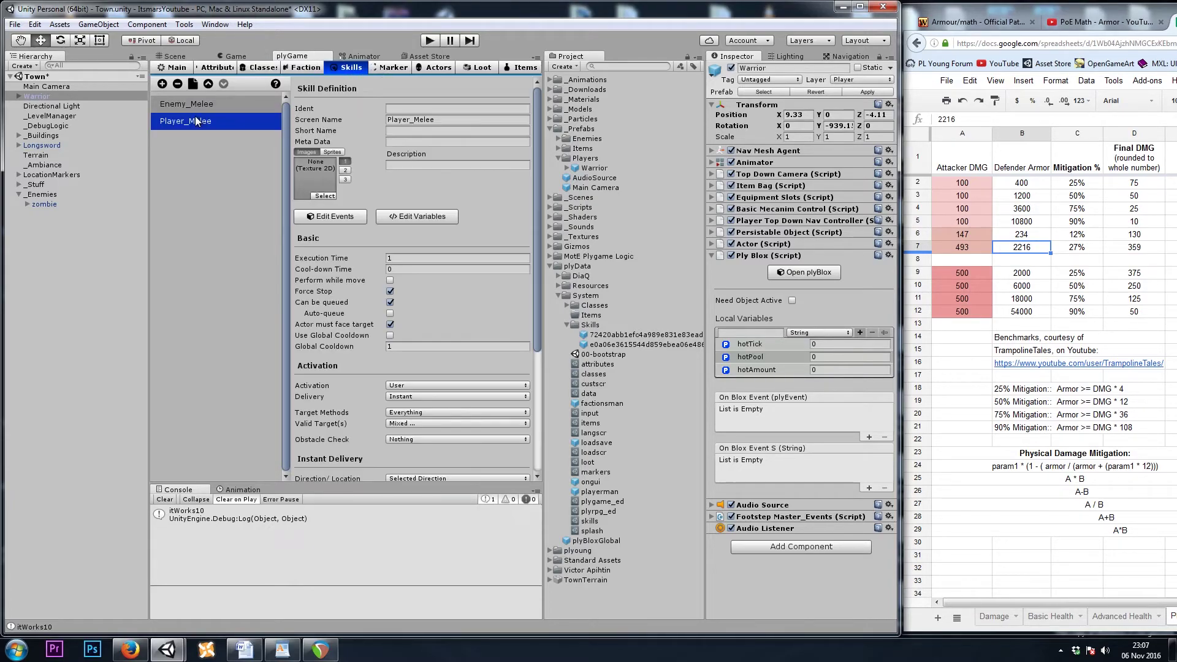
Change Enemy_Melee's On Skill Hit ReceiveDamage param 1 from 10 to 493, returning to the Scene view.
left_click(188, 103)
left_click(334, 218)
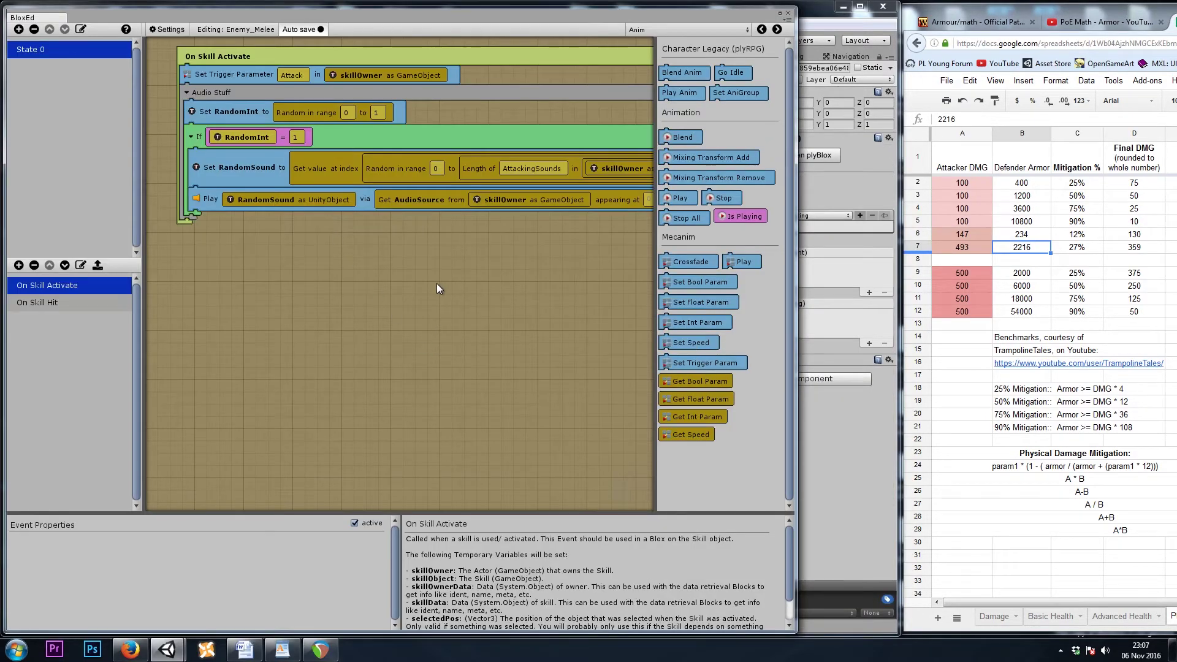
left_click(74, 307)
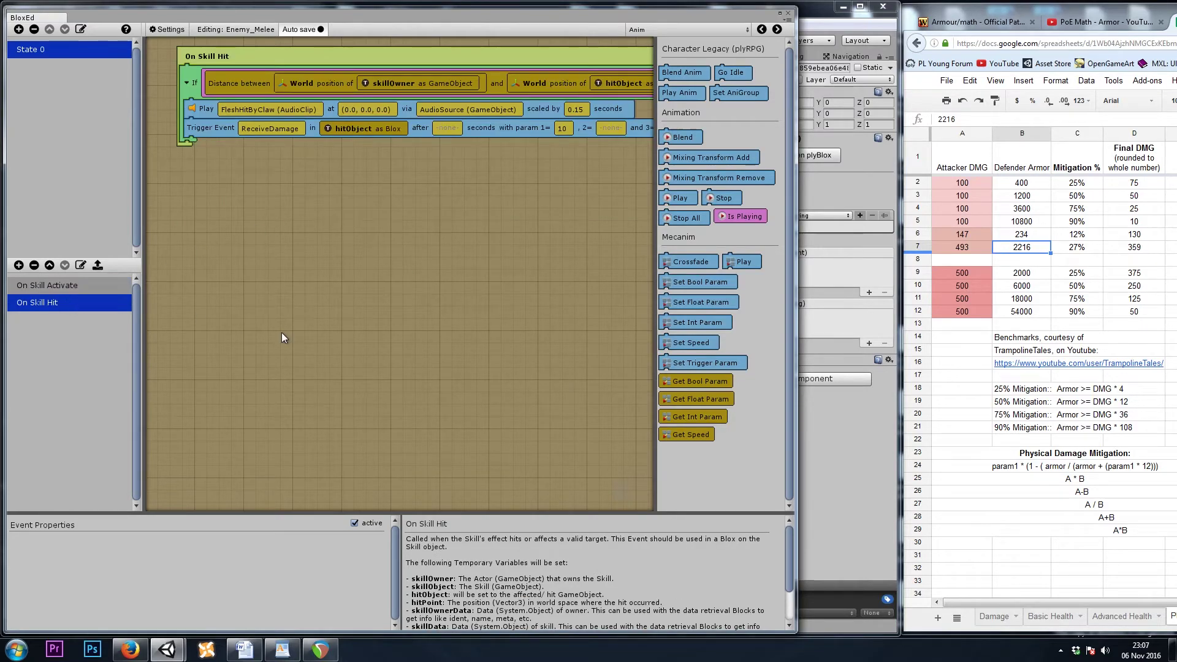
scroll(449, 269, "right", 3)
left_click(420, 150)
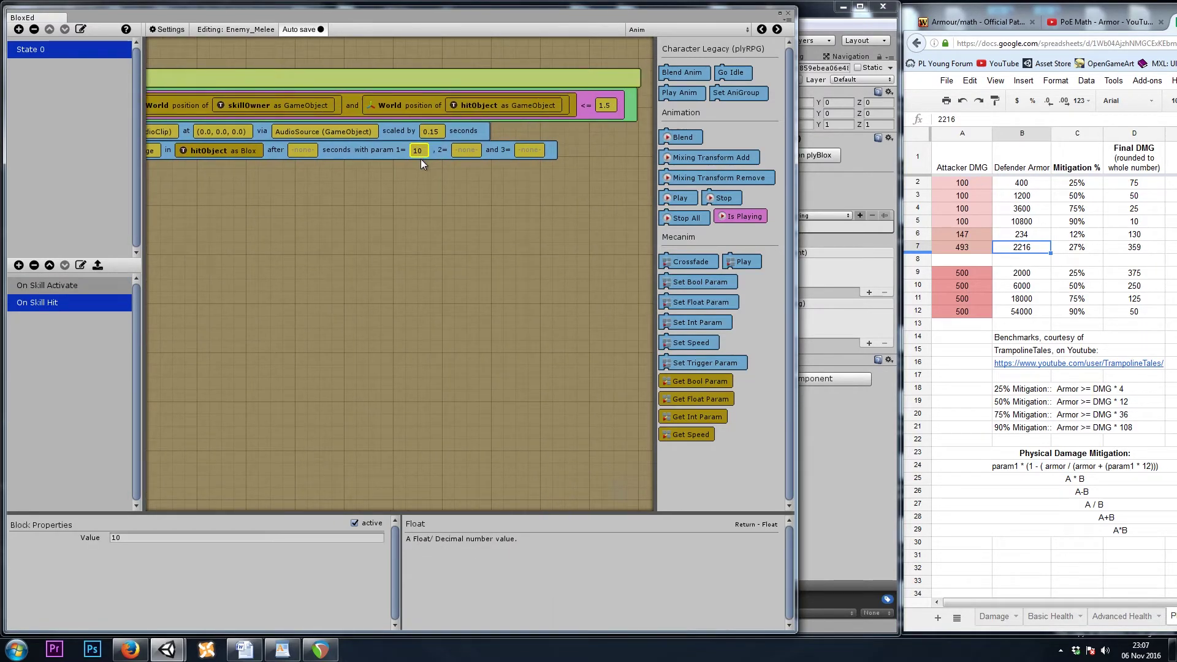
left_click(221, 536)
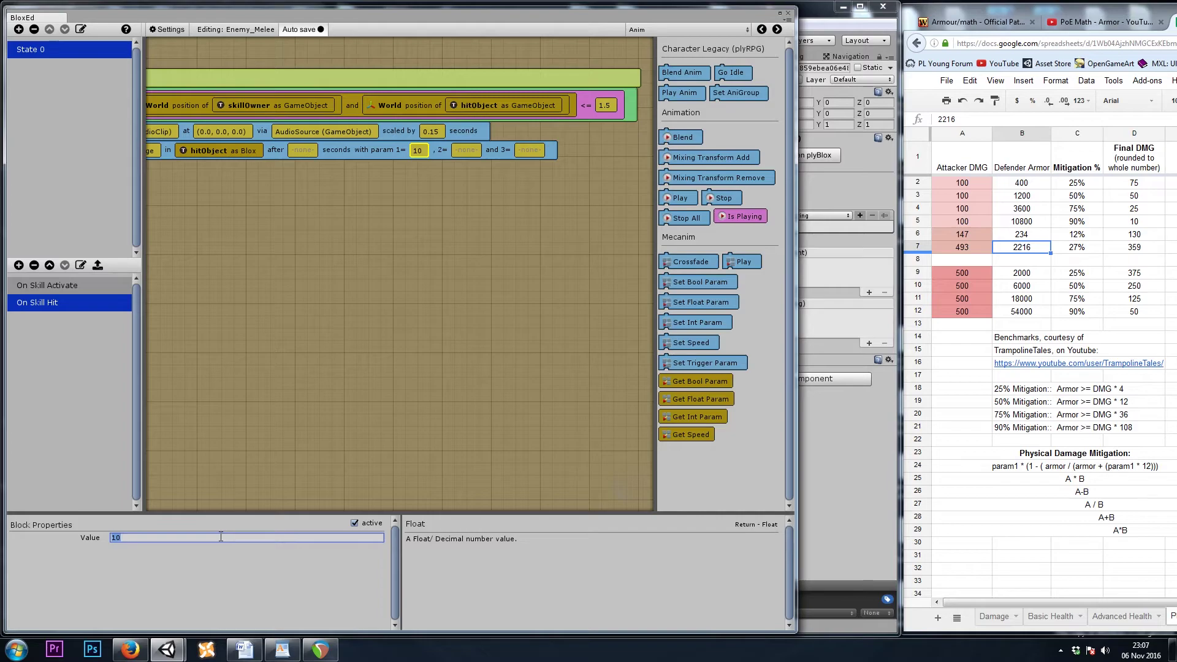
type("493")
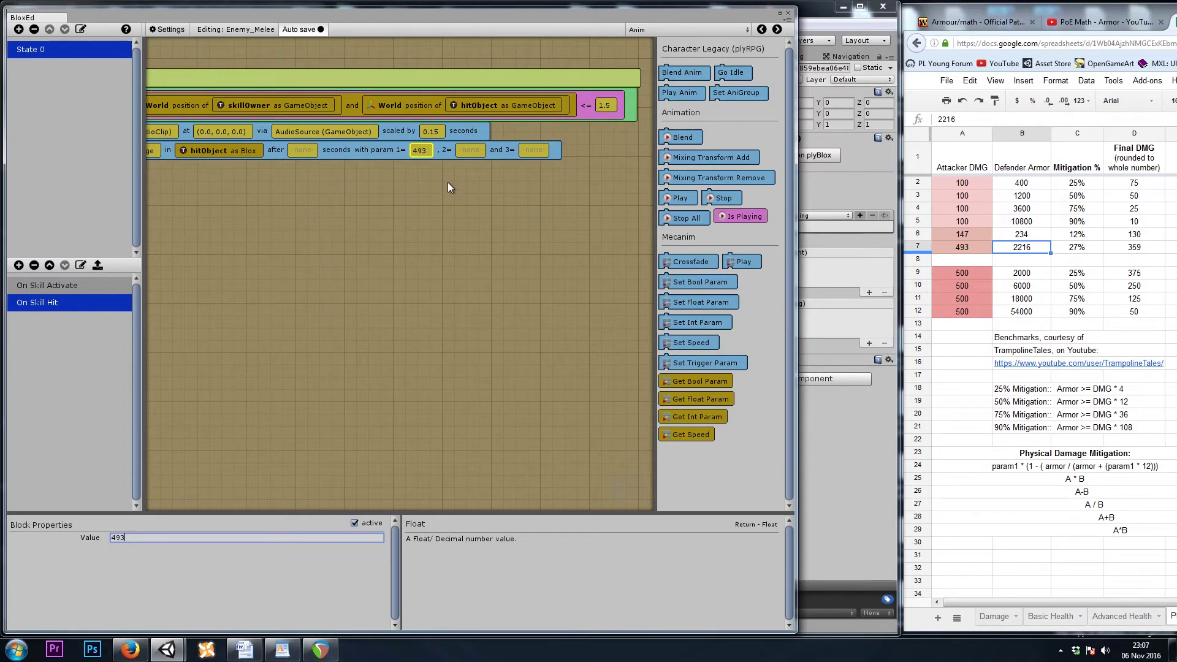
left_click(282, 304)
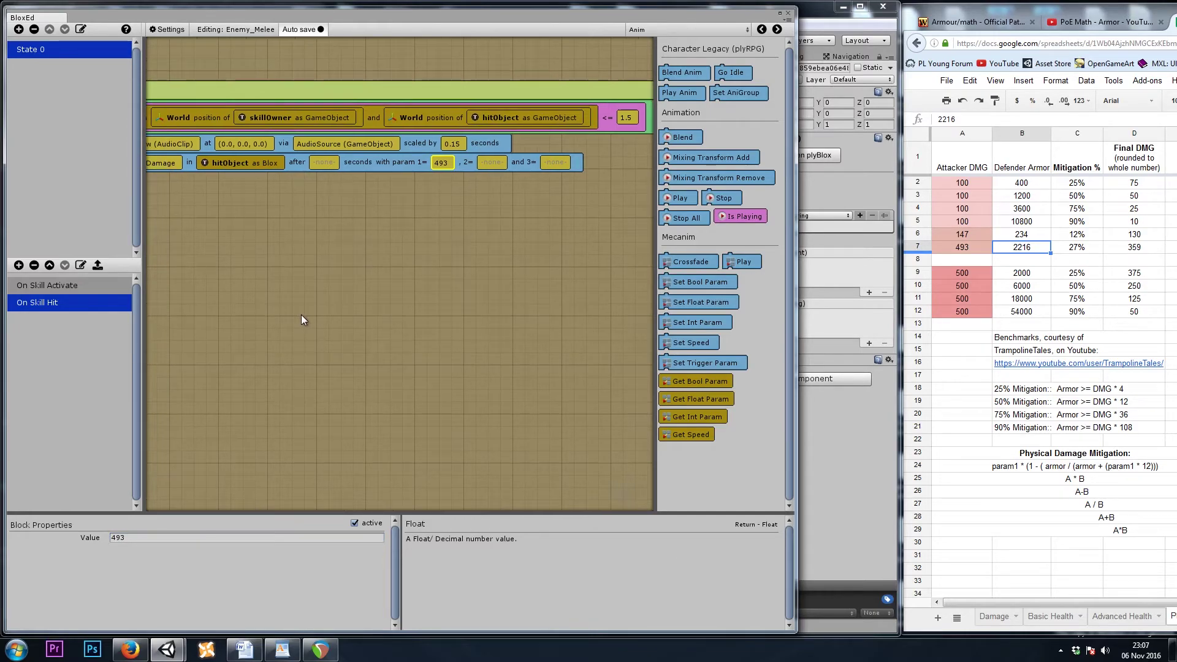
left_click(788, 14)
left_click(171, 57)
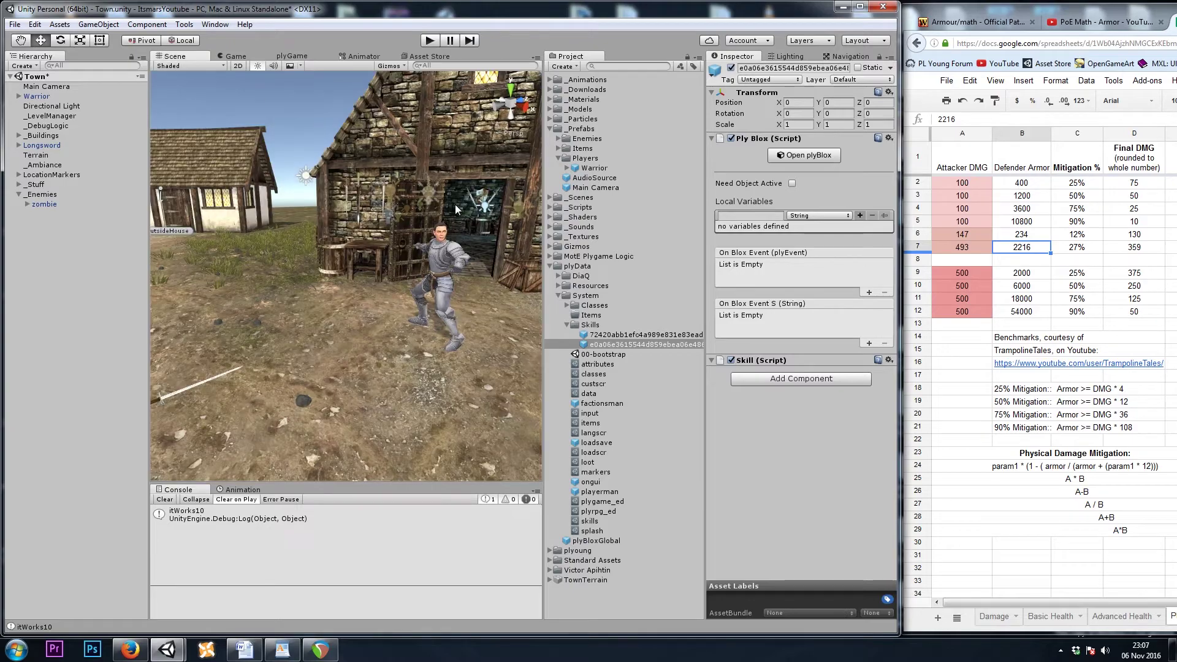
Confirm damage 493 and result 359 in the sheet, then test-play in a maximized Game view.
left_click(962, 248)
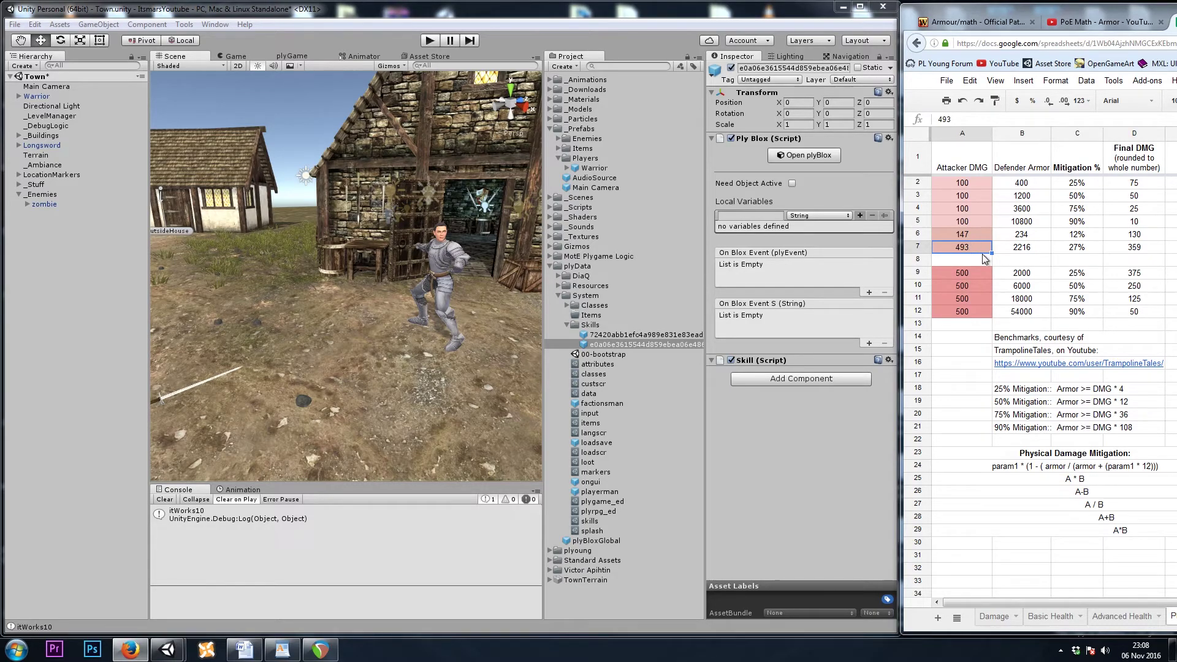
left_click(1140, 252)
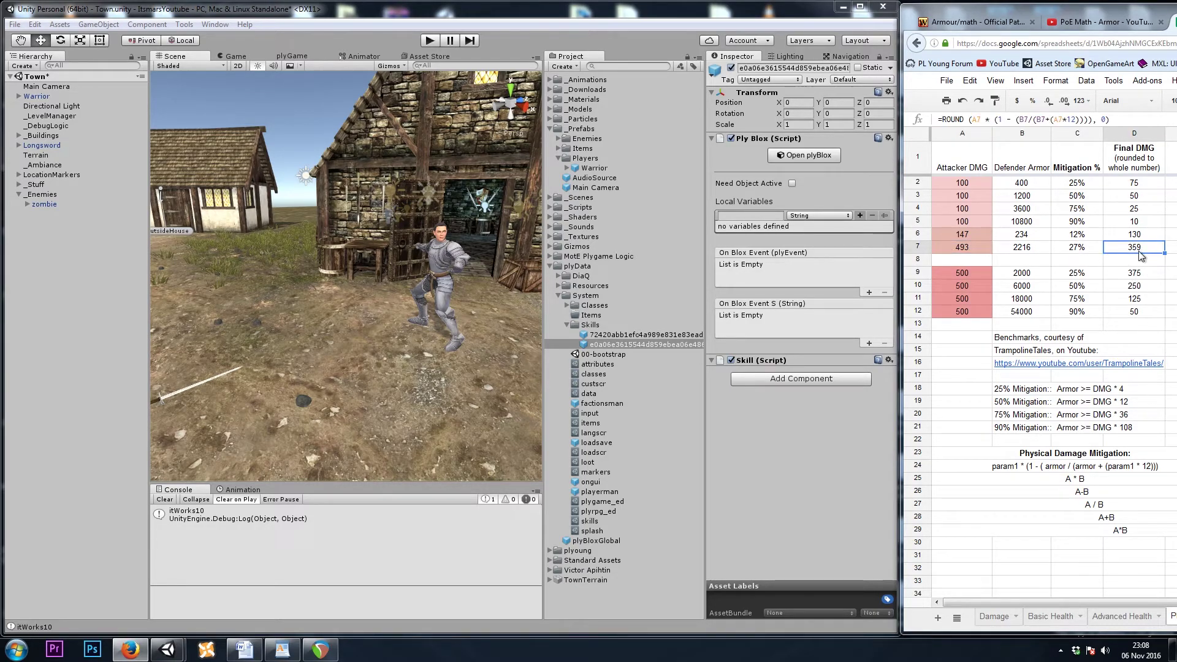
left_click(862, 8)
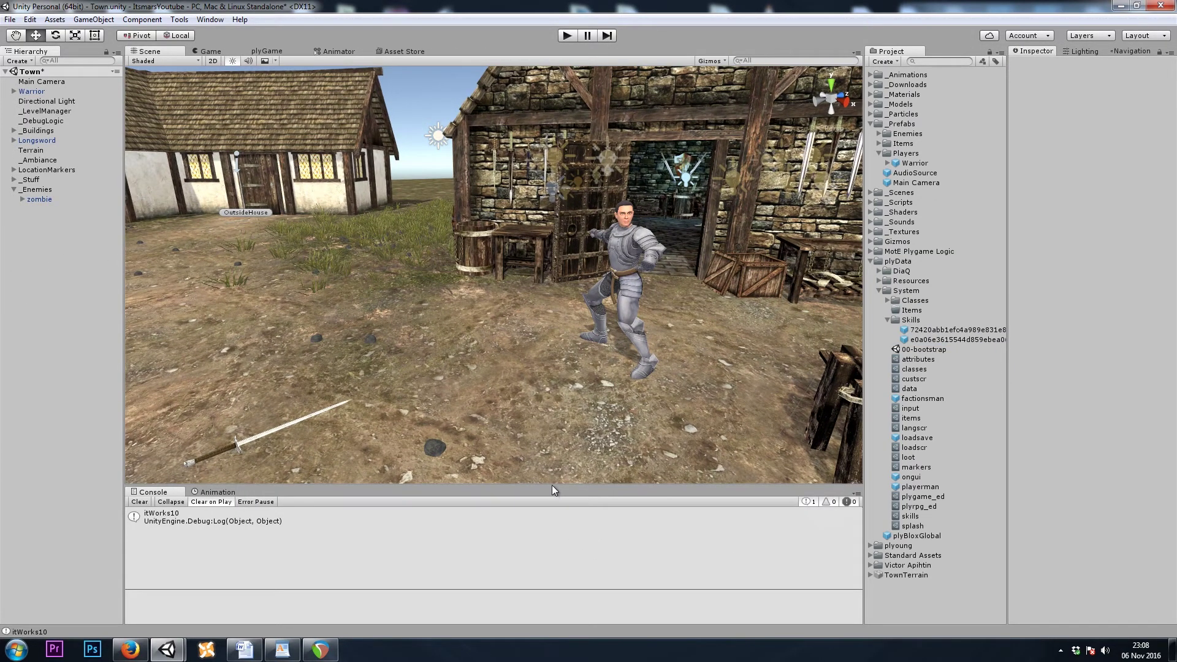
left_click_drag(552, 489, 552, 557)
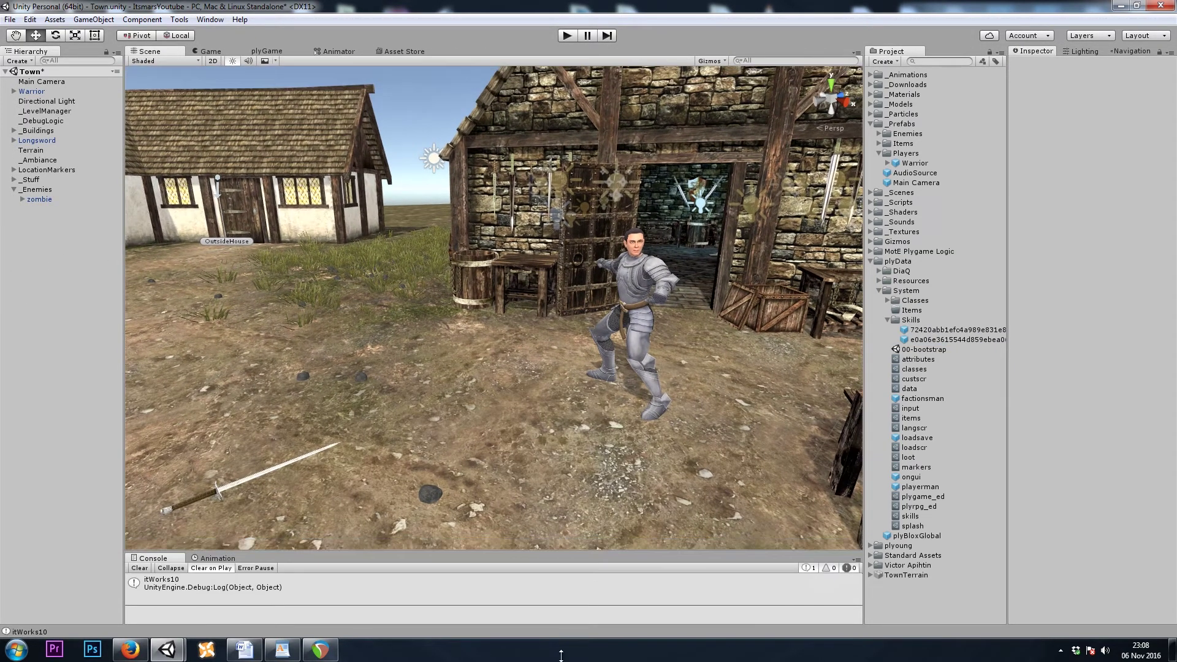
left_click(206, 51)
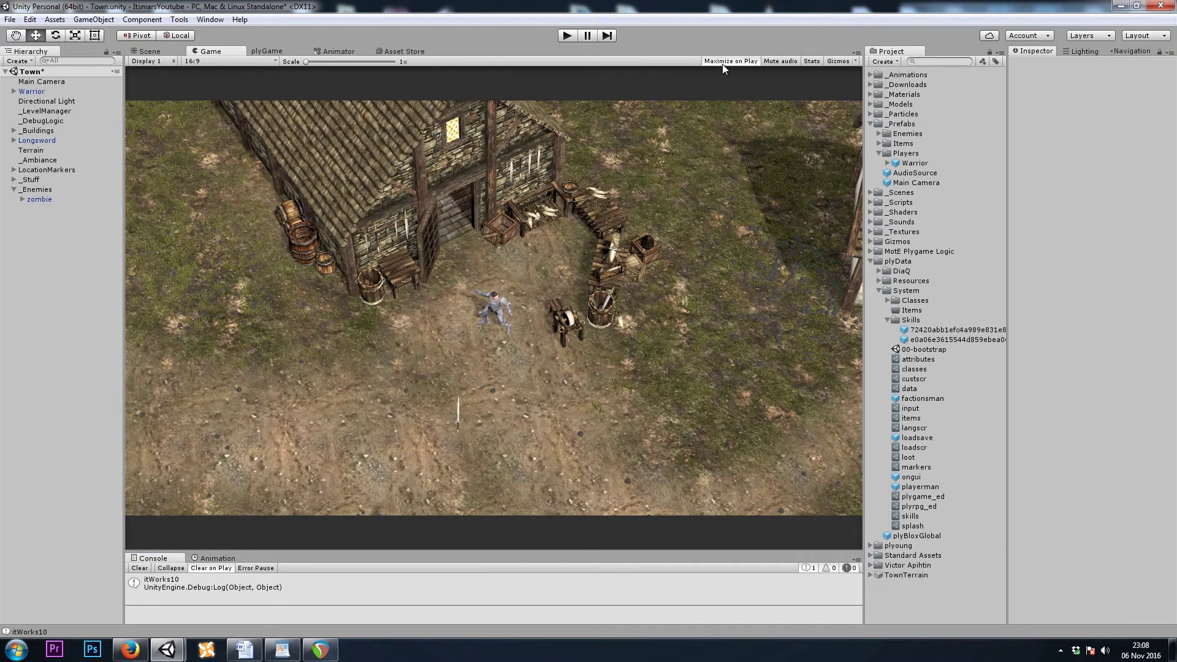
left_click(567, 35)
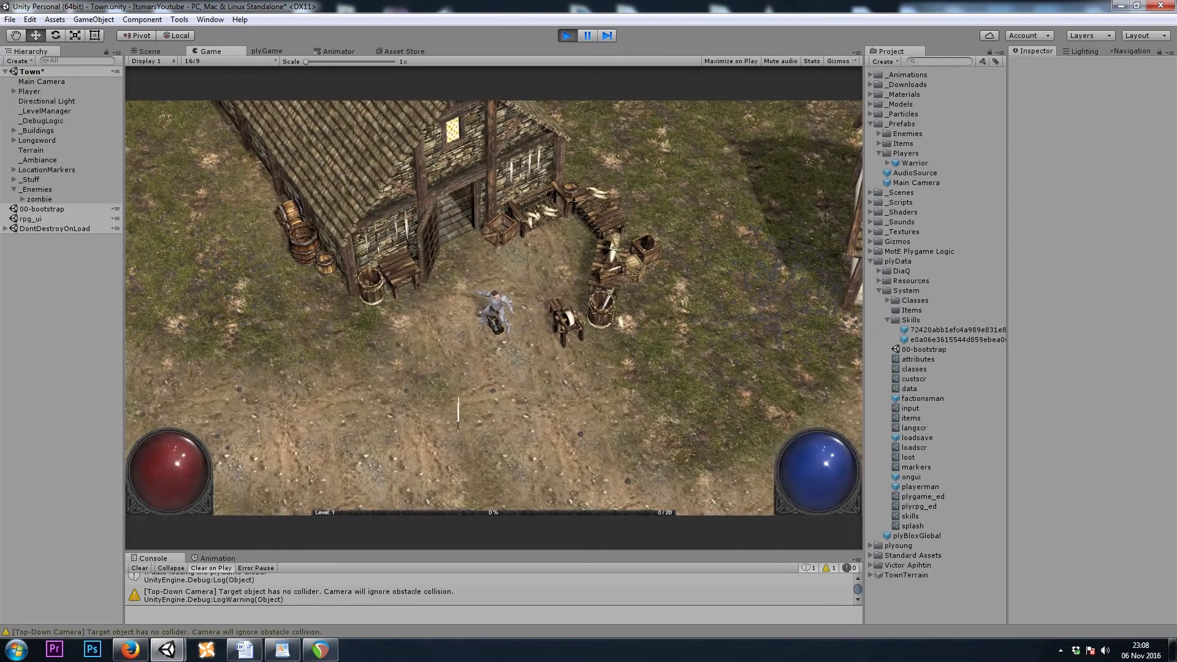
key("ctrl+p")
Apply the Warrior's changes to its prefab.
left_click(37, 92)
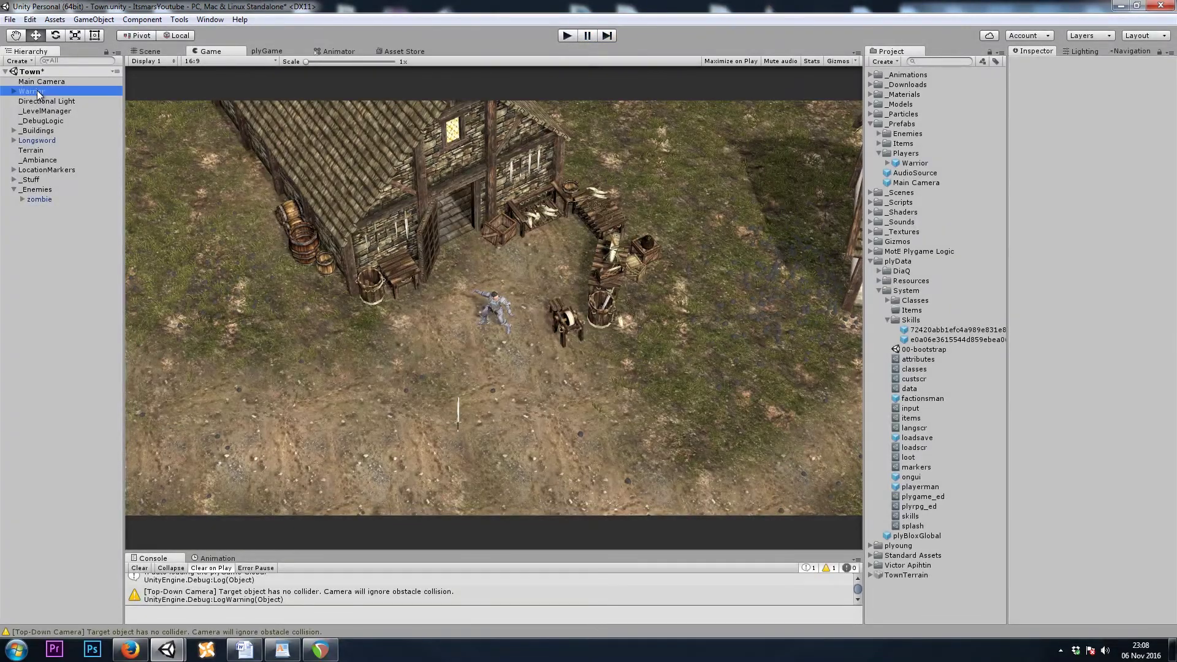
left_click(1149, 89)
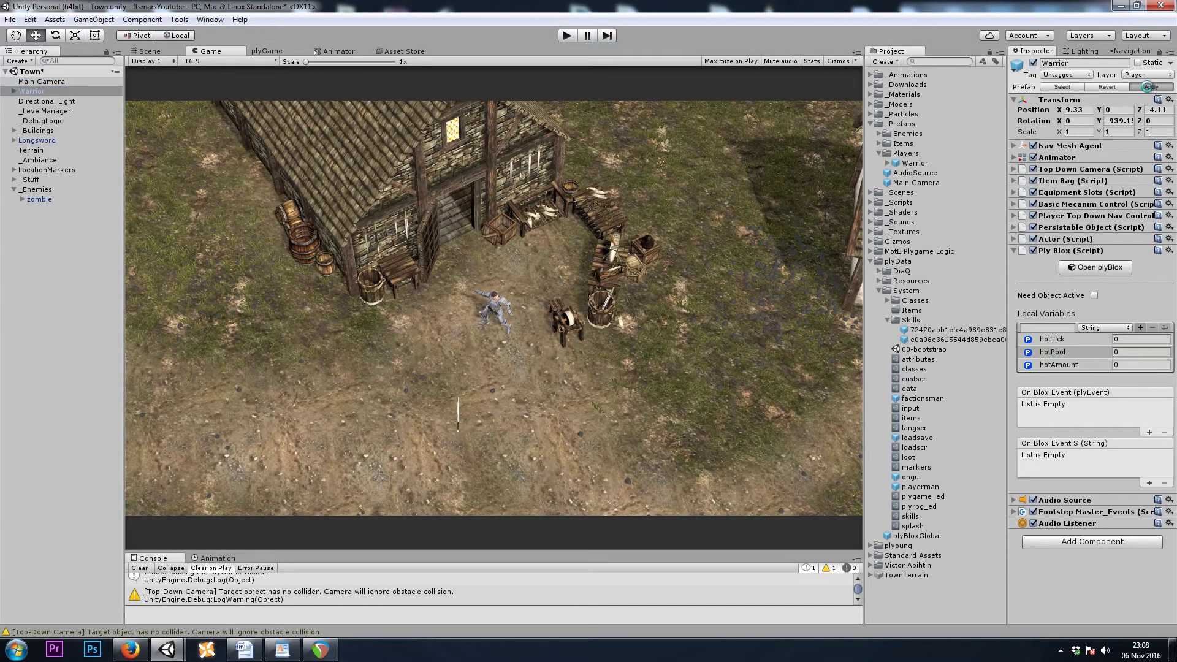
left_click(42, 95)
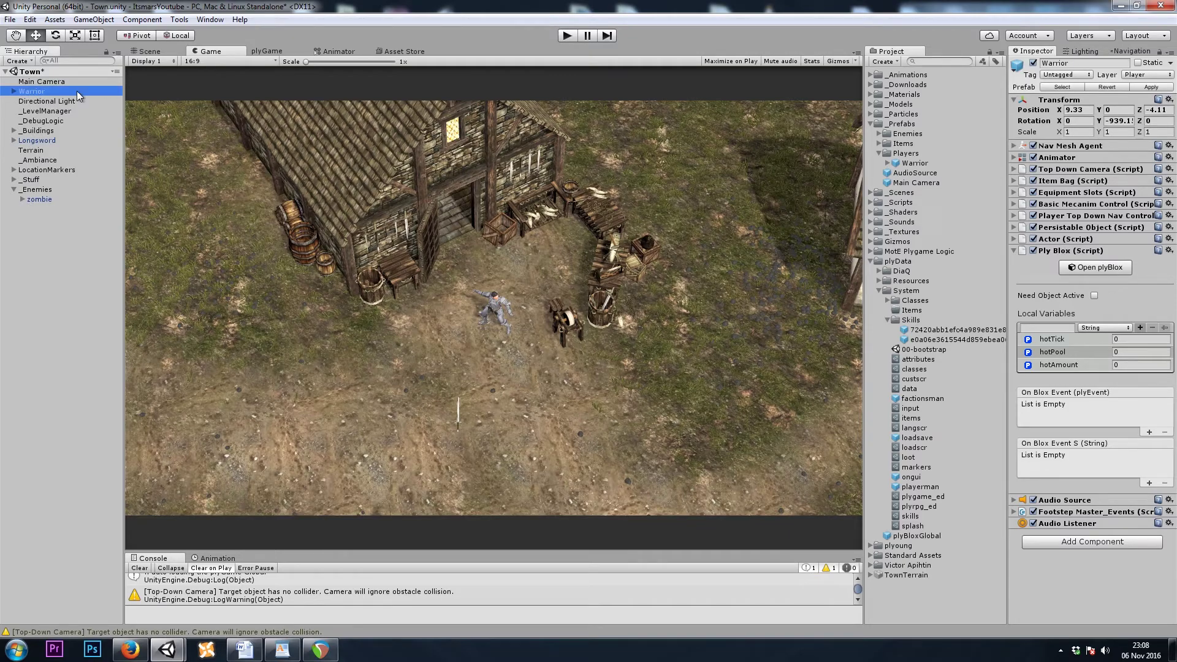
left_click(1150, 88)
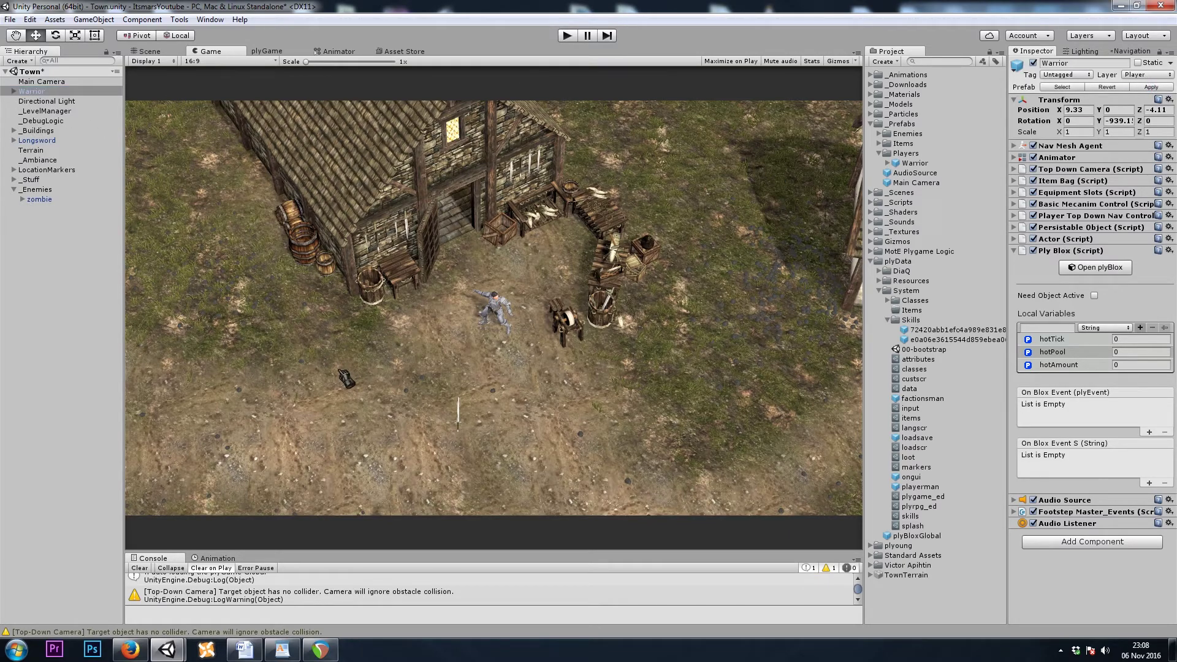
Delete the Warrior from the Town scene and start Play mode.
left_click(45, 93)
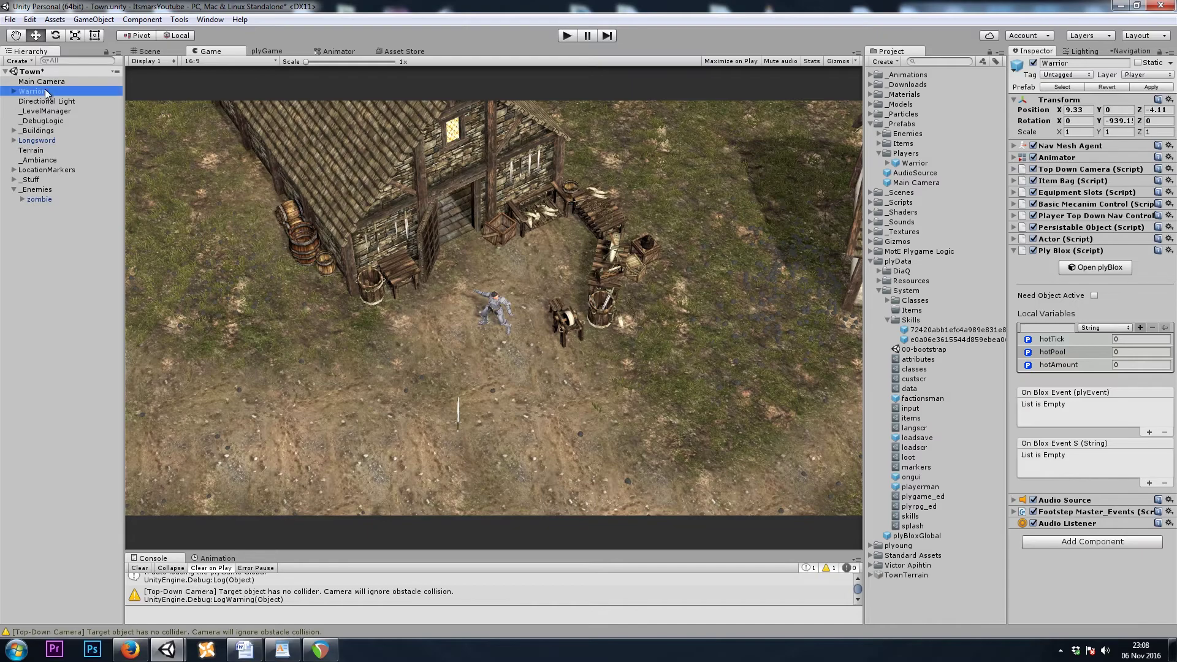
key("Delete")
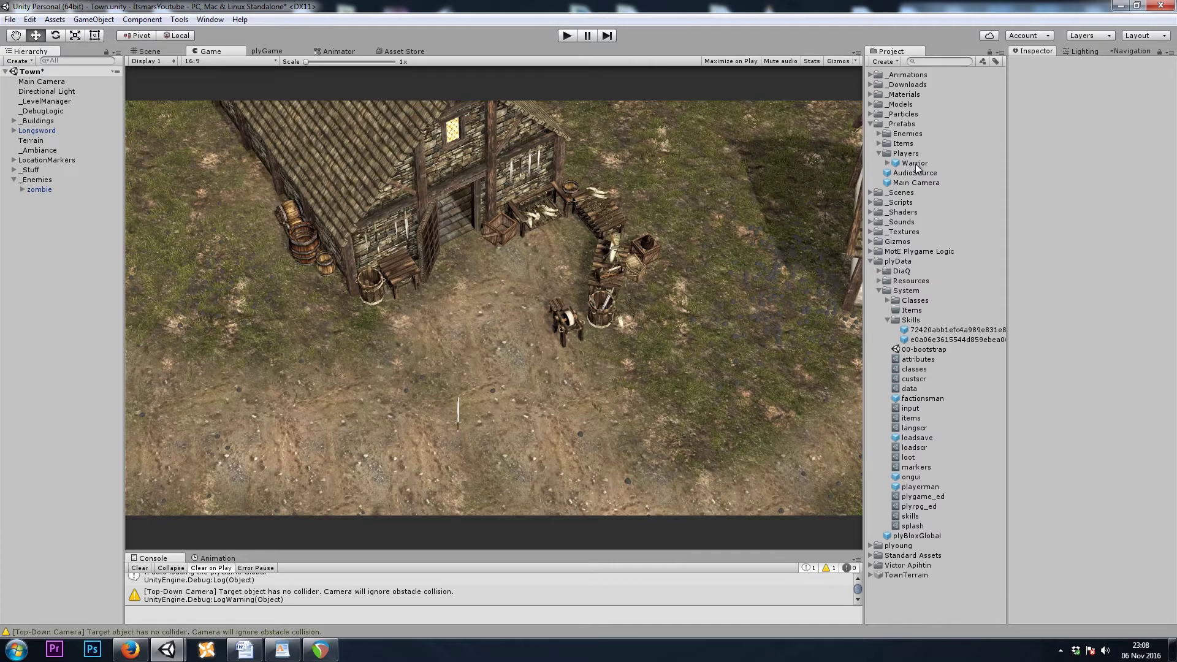
left_click_drag(912, 165, 388, 228)
left_click(574, 34)
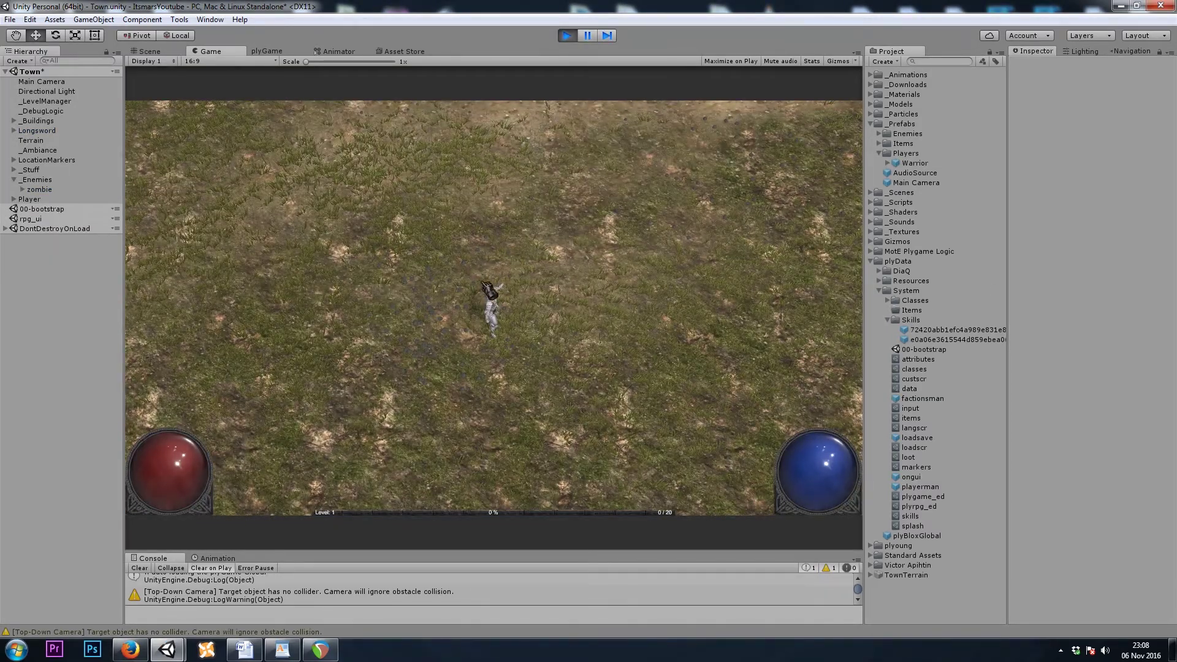
Clear the console, walk north until an enemy hits, enlarge the console to read damage logs, then stop.
left_click(139, 567)
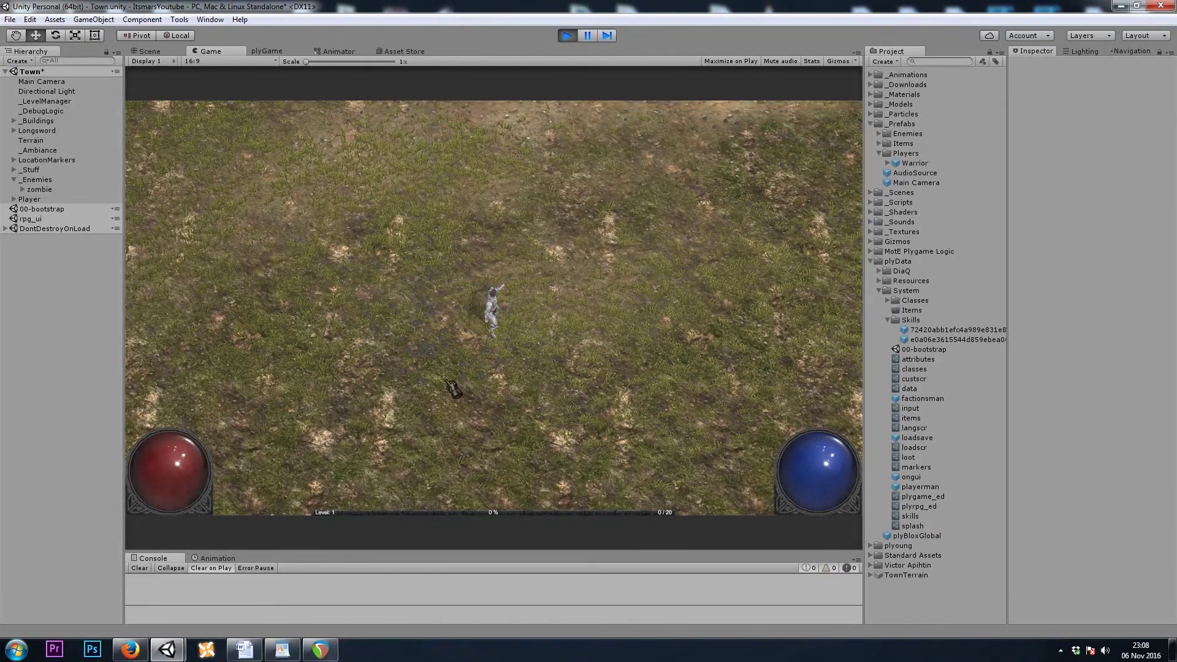
left_click(505, 267)
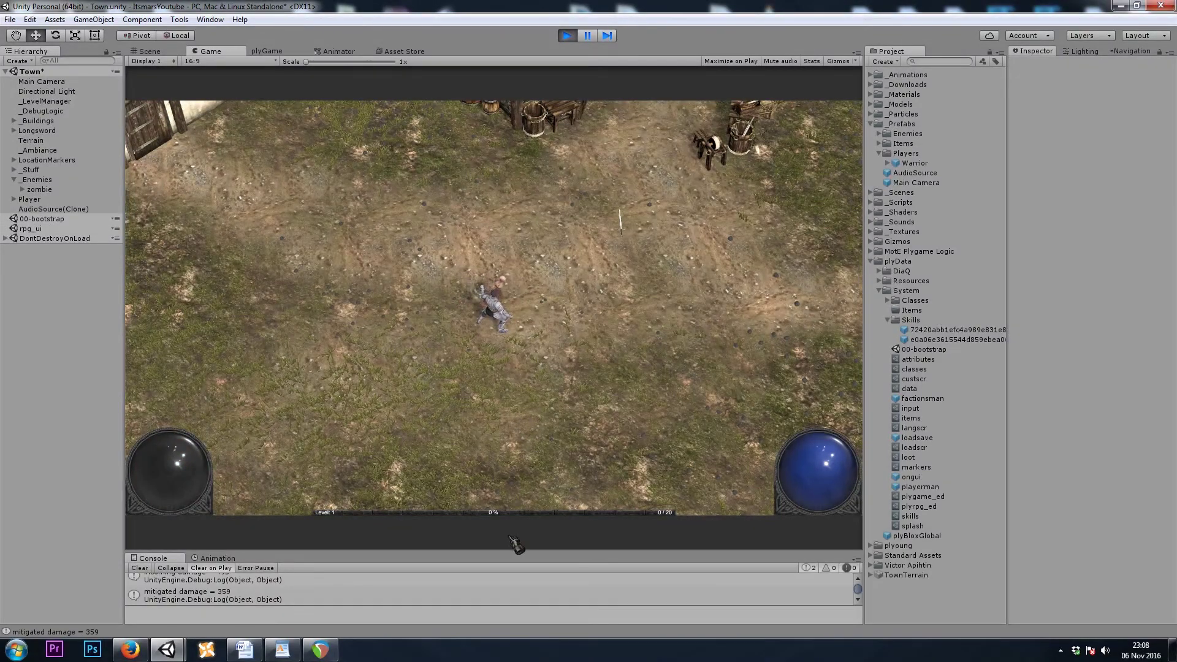
left_click_drag(500, 554, 500, 488)
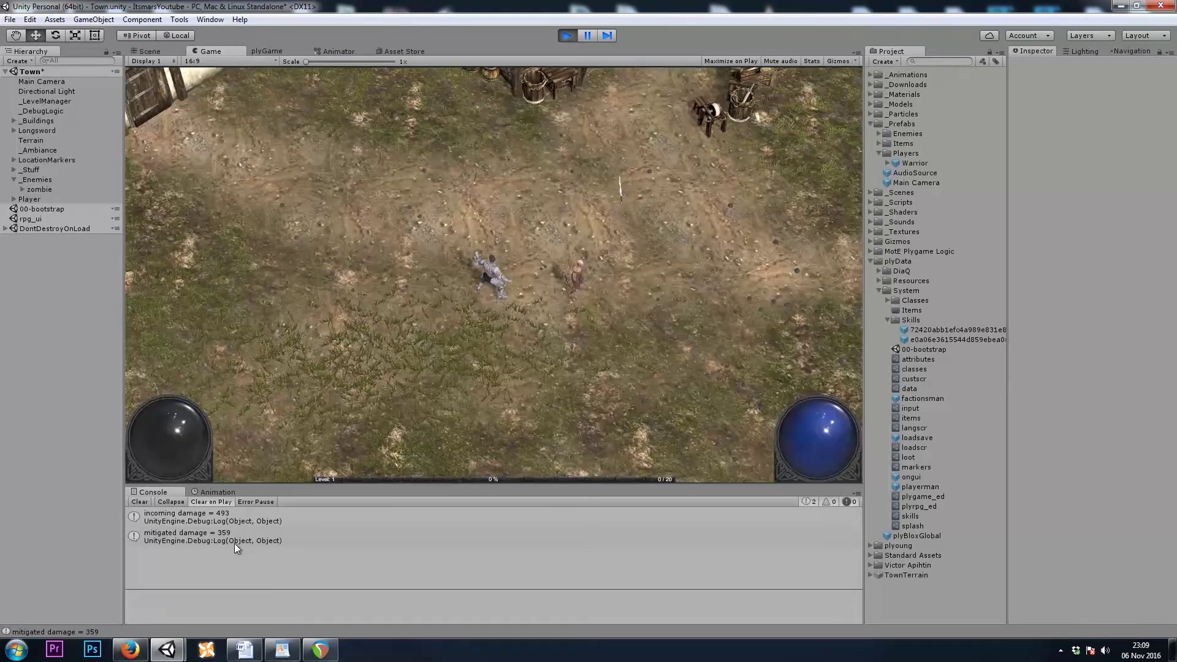
left_click(568, 37)
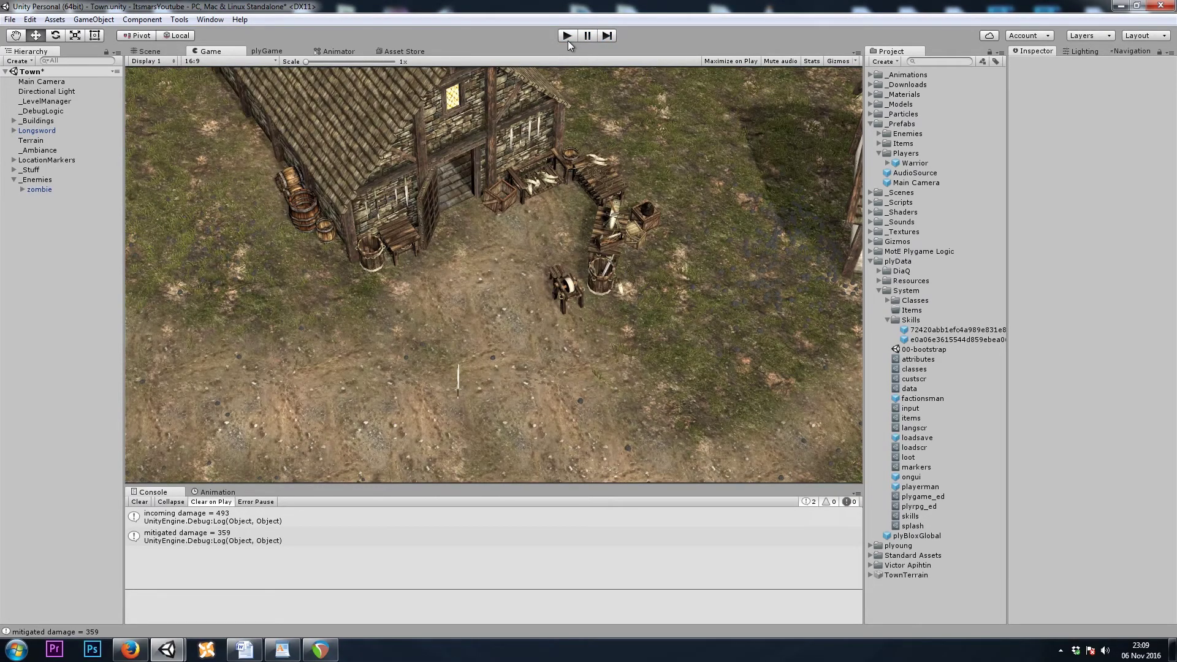